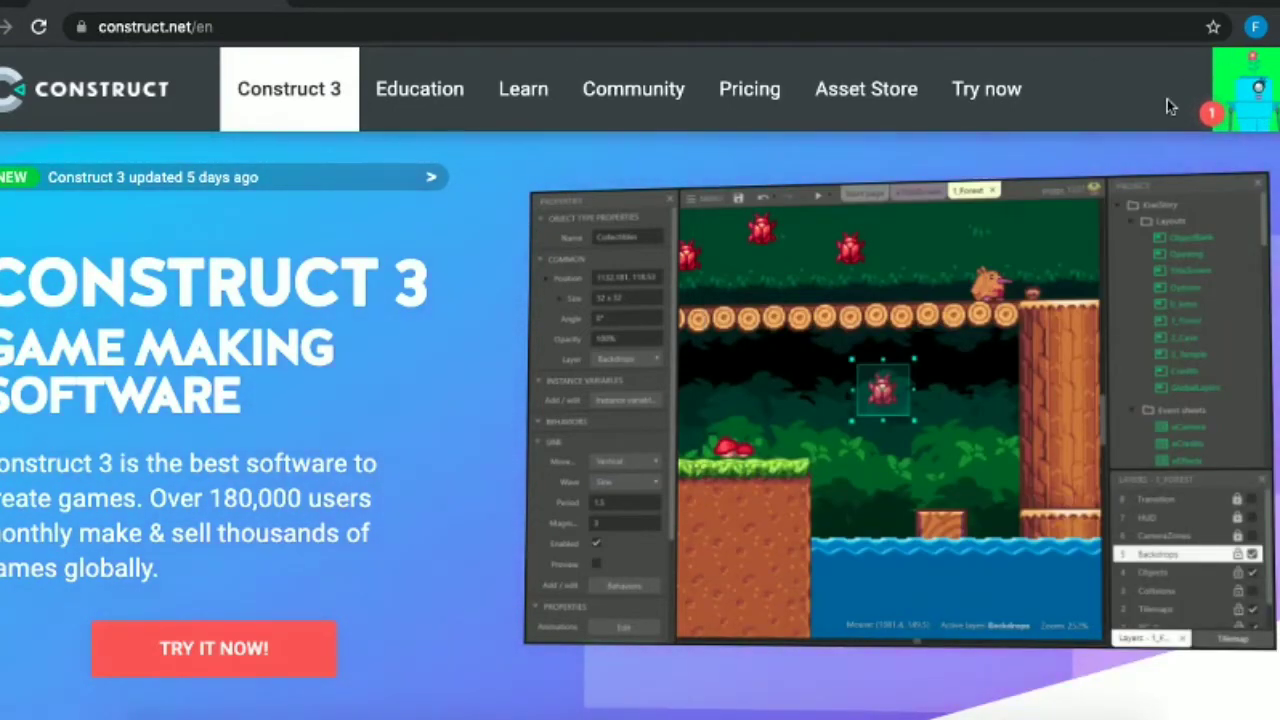
Launch the Construct 3 editor from the website's free trial page.
left_click(985, 90)
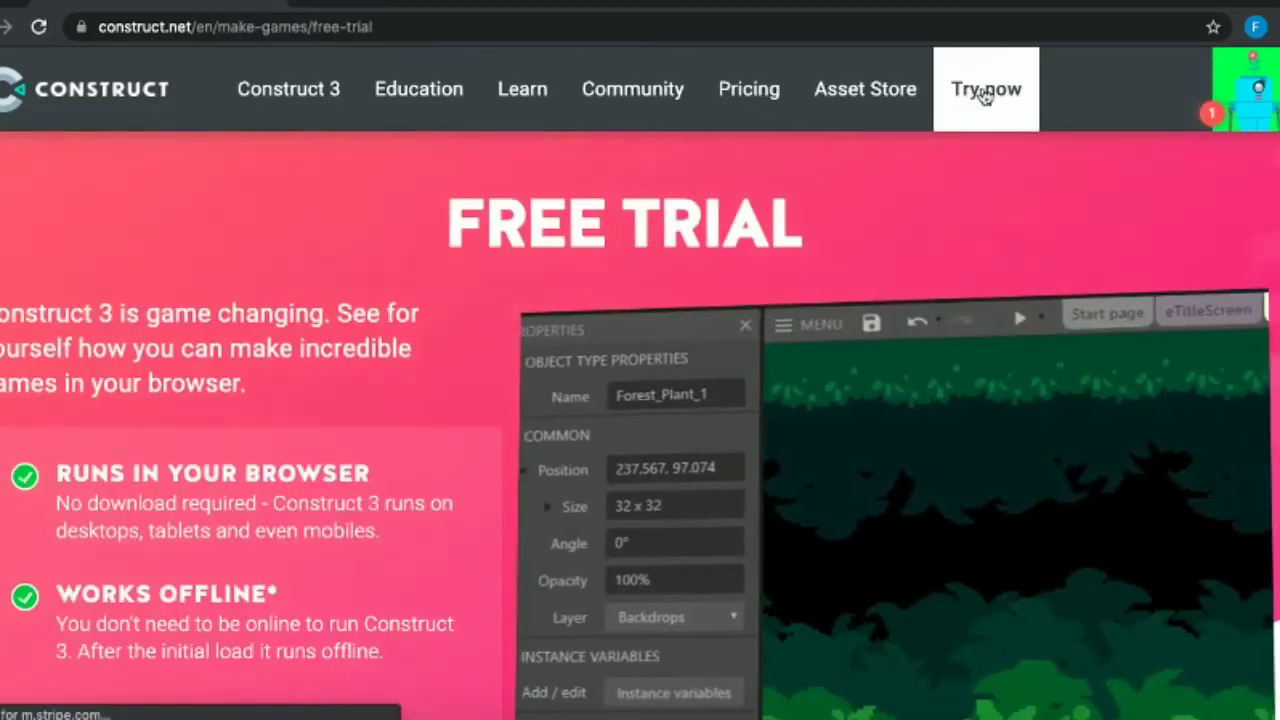
scroll(437, 534, "down", 2)
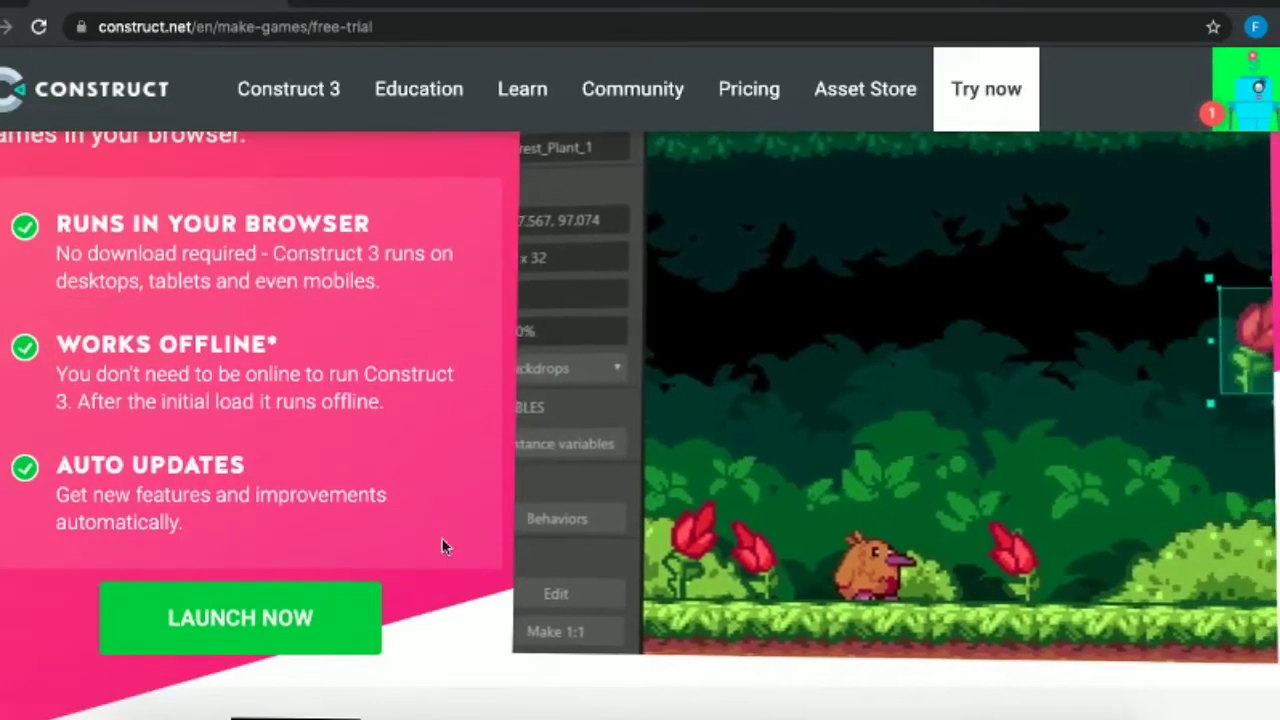
left_click(264, 622)
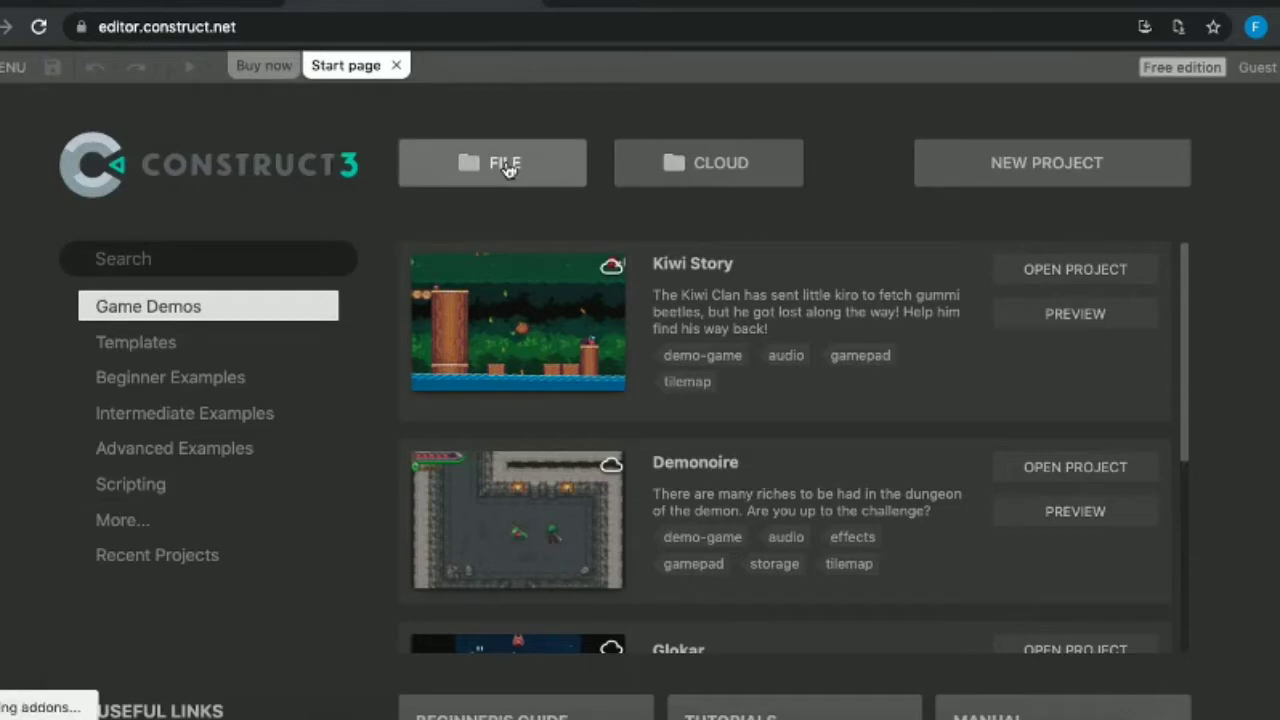
Open the project file GameBlock.c3p from the Documents folder.
left_click(506, 165)
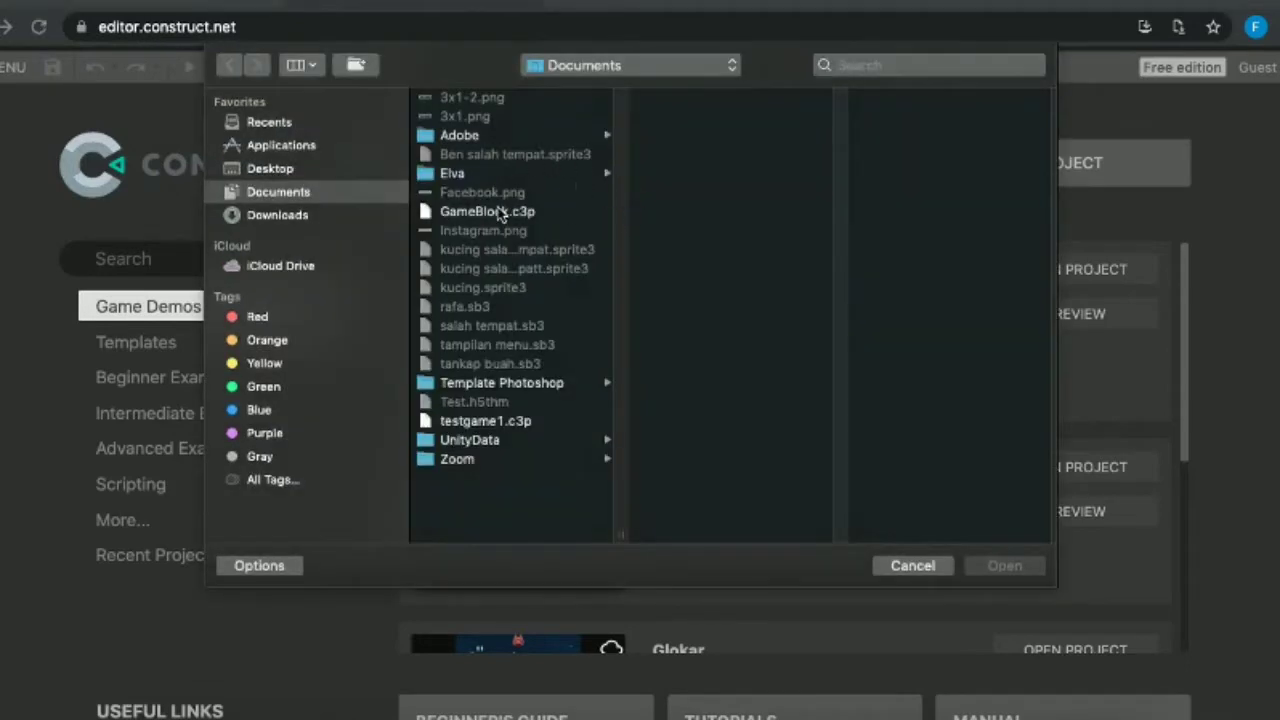
left_click(501, 212)
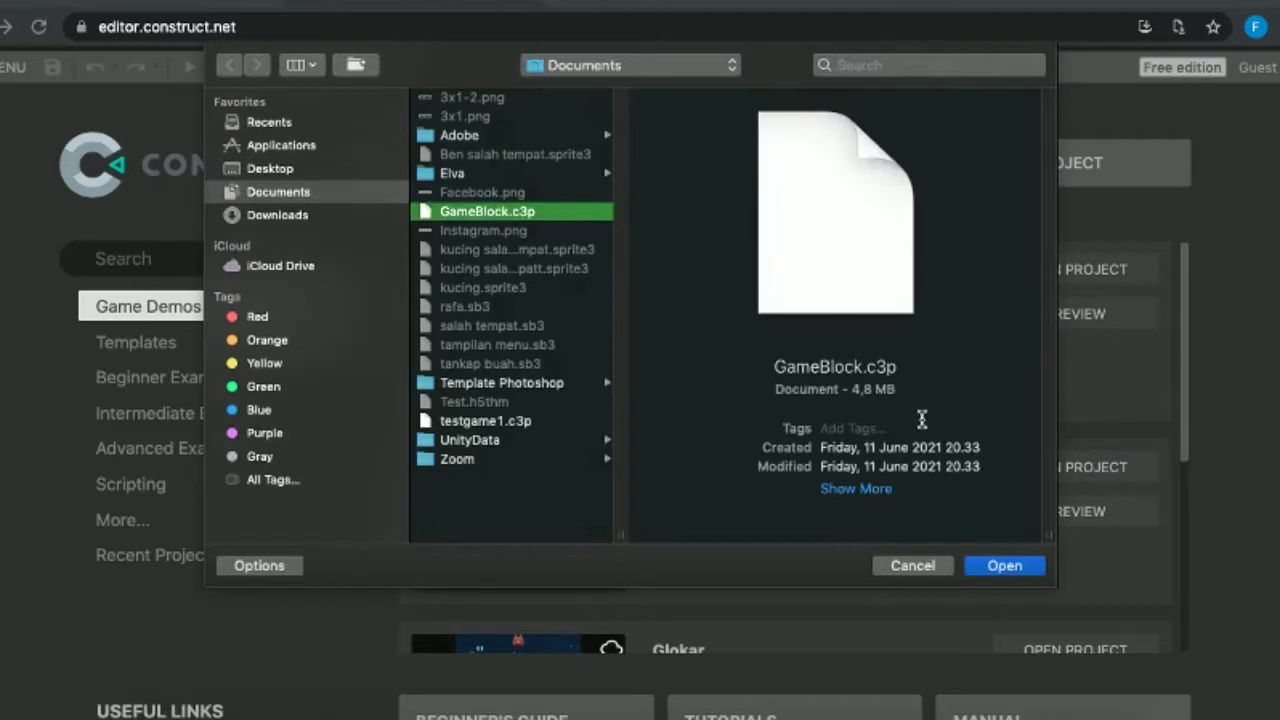
left_click(1003, 566)
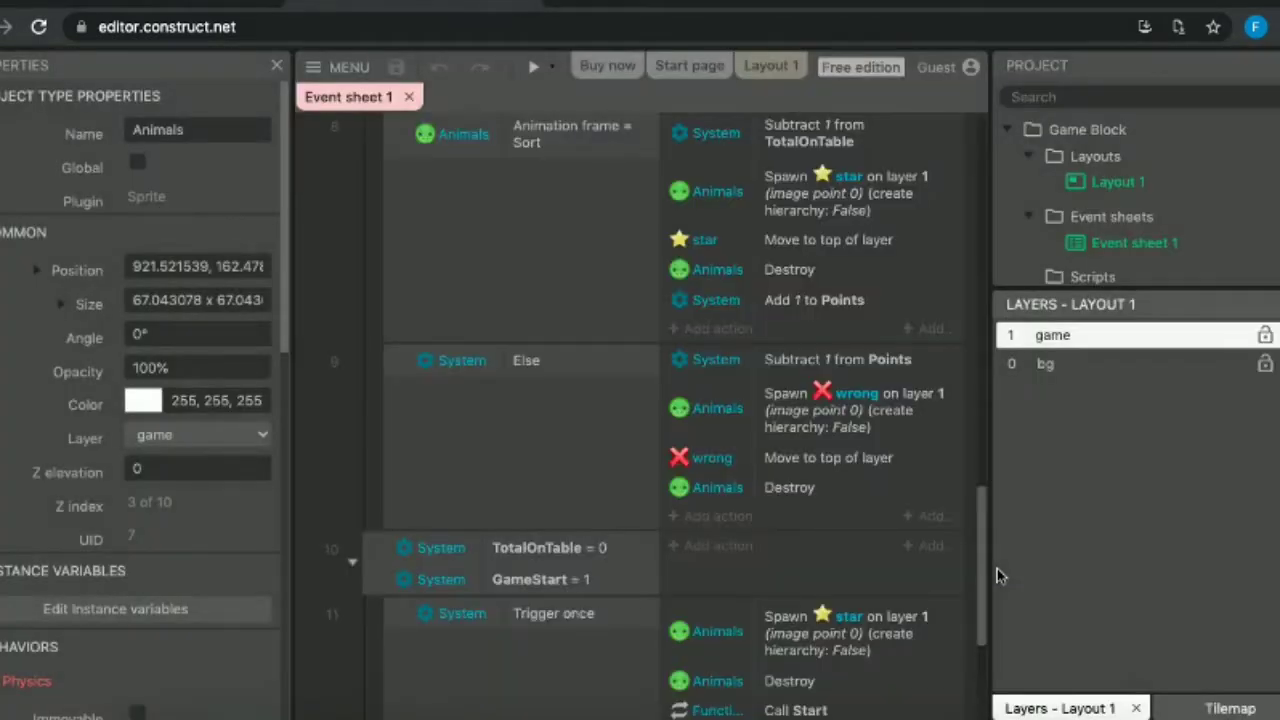
Look through the existing events in Event sheet 1 and open Layout 1 for editing.
scroll(853, 250, "up", 5)
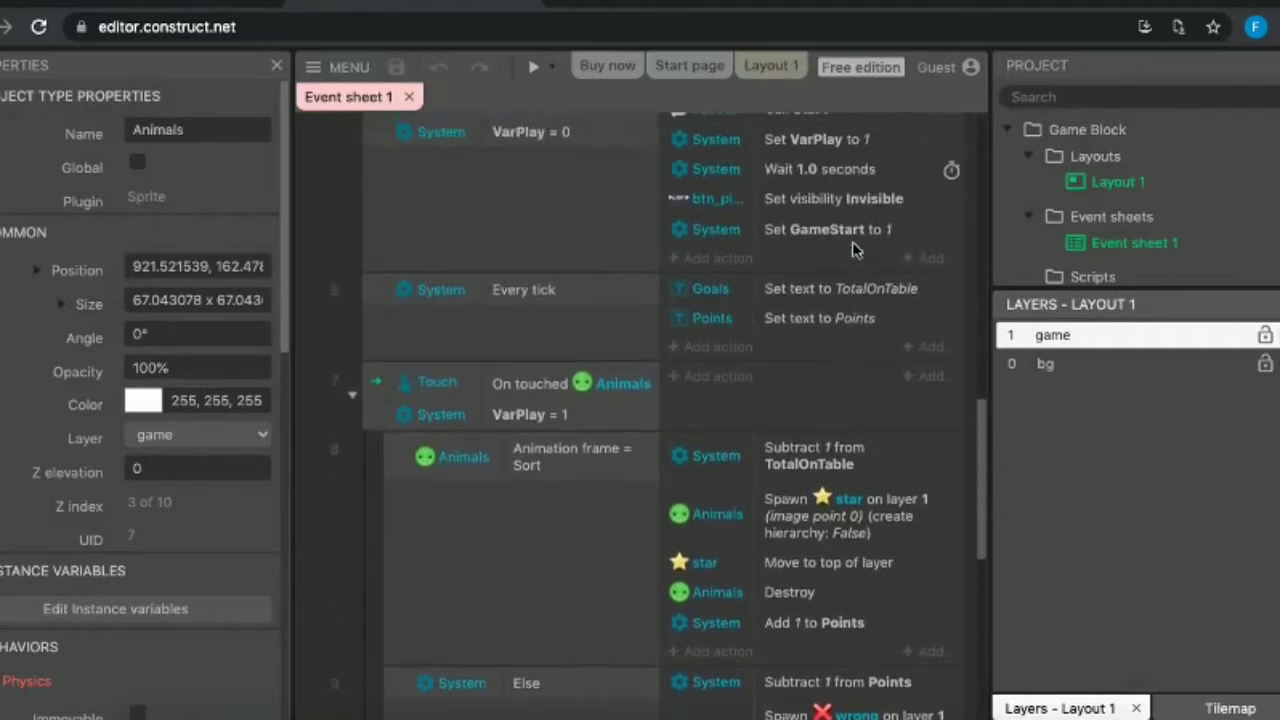
scroll(853, 250, "up", 2)
scroll(845, 333, "down", 5)
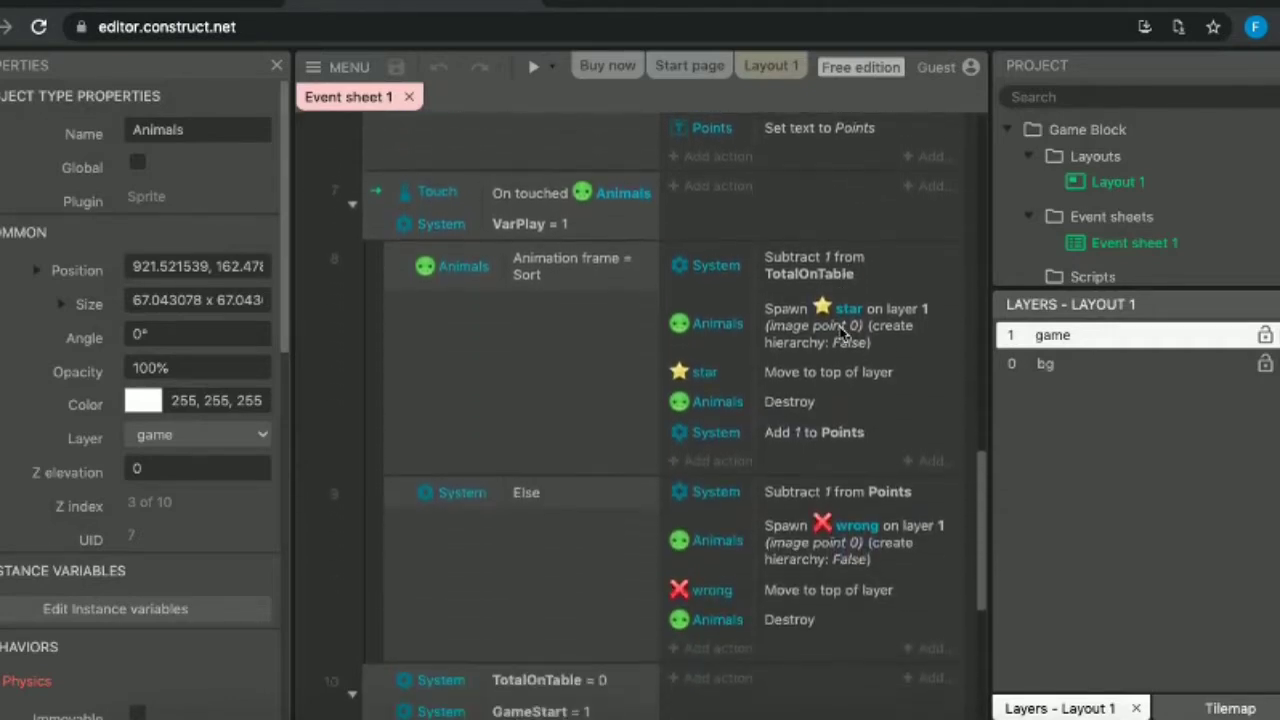
scroll(845, 333, "down", 5)
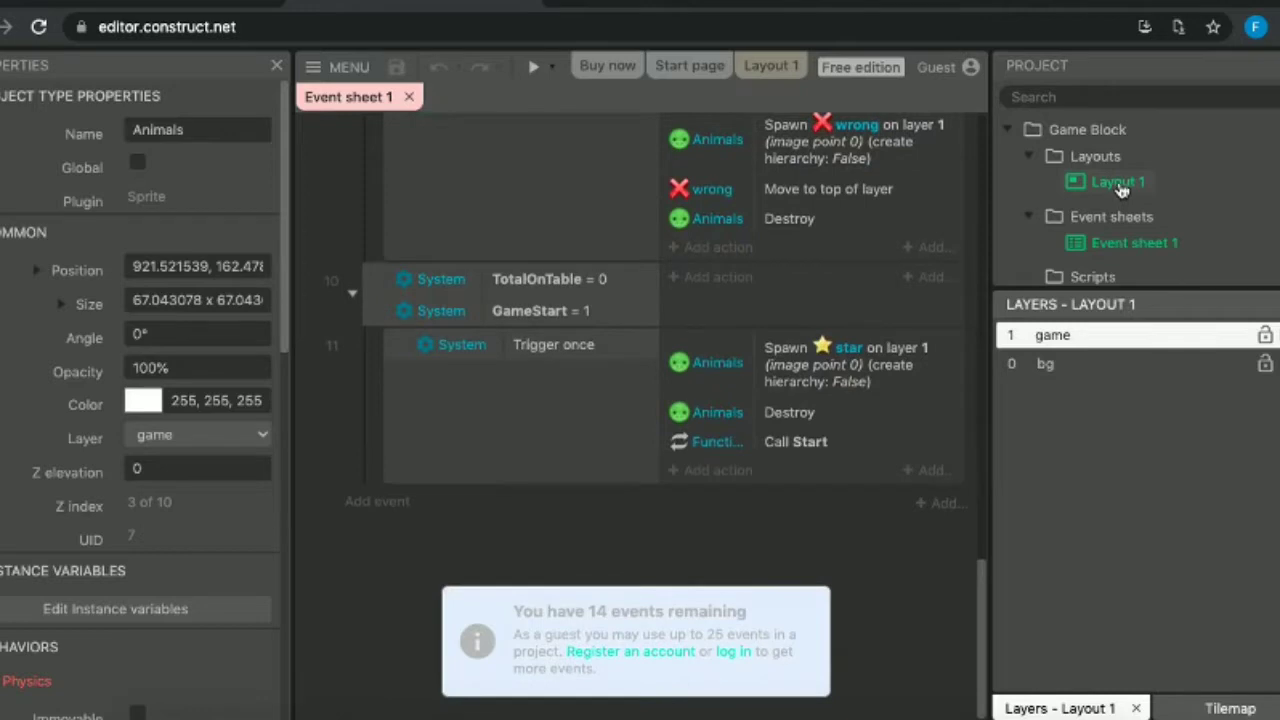
double_click(1118, 184)
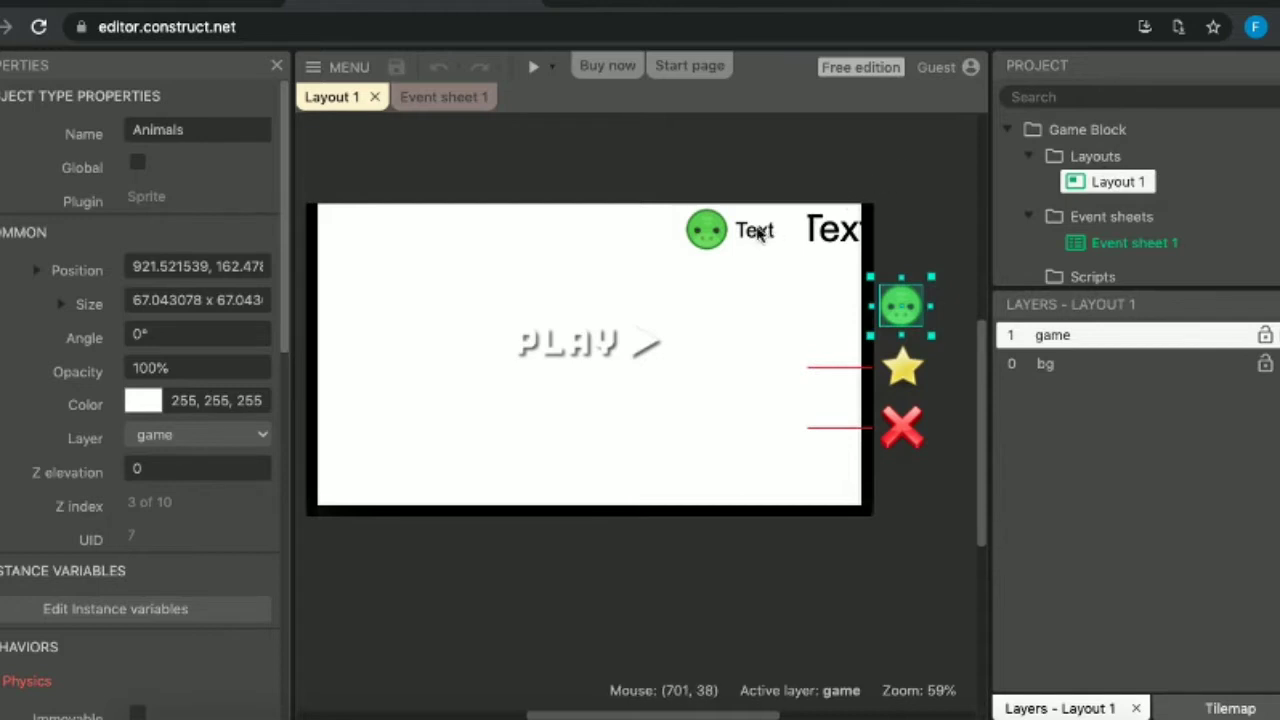
Clone the Goals text object type and place the copy near the layout's upper-left corner, at about 117, 7.
left_click(758, 232)
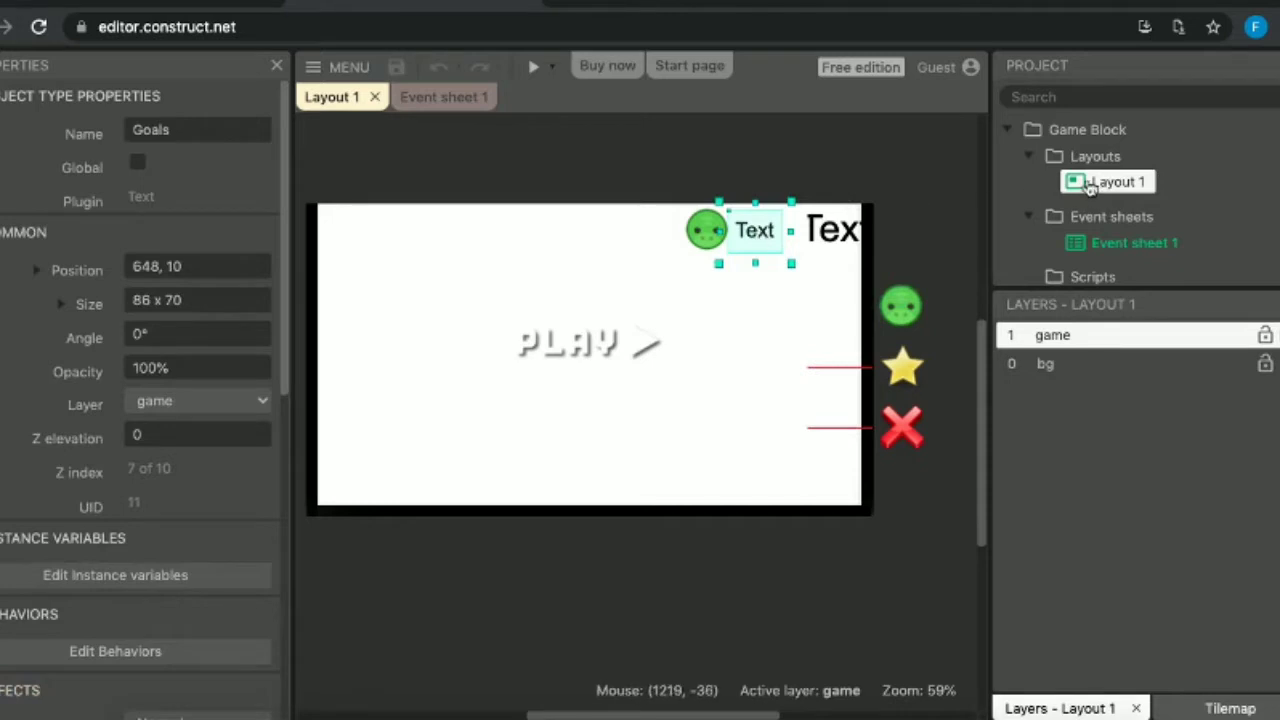
left_click(1082, 187)
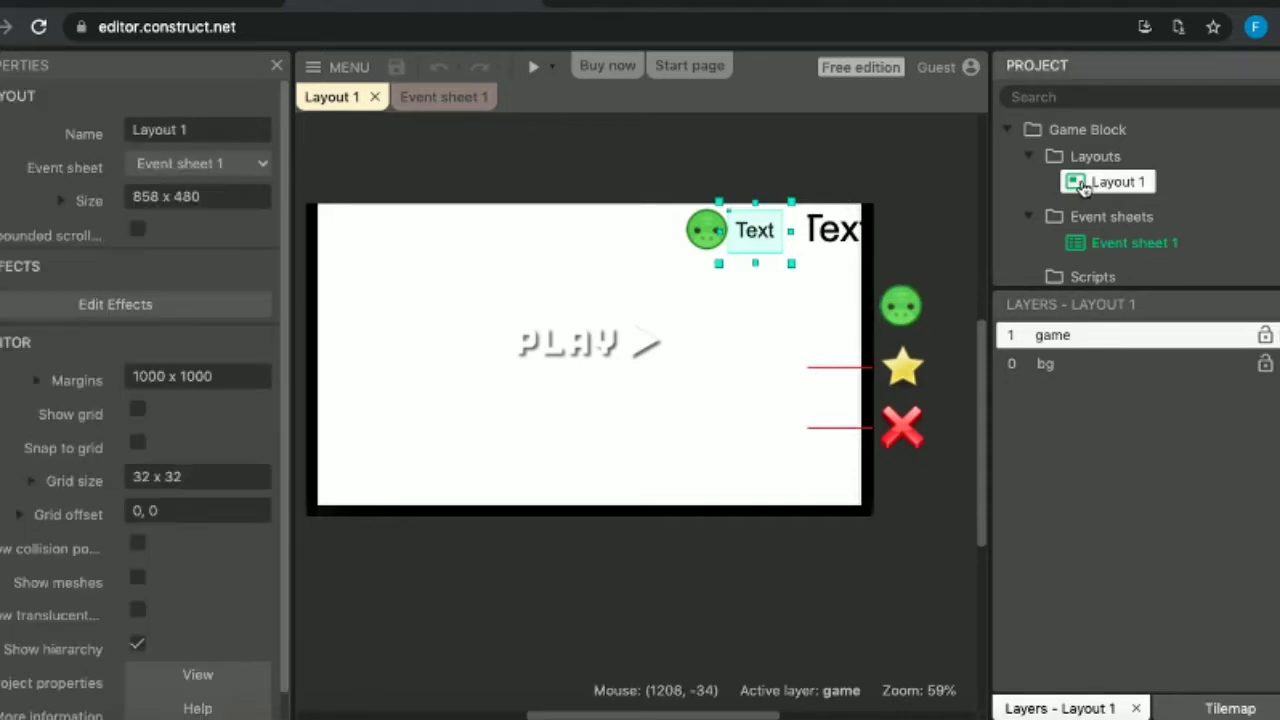
right_click(749, 233)
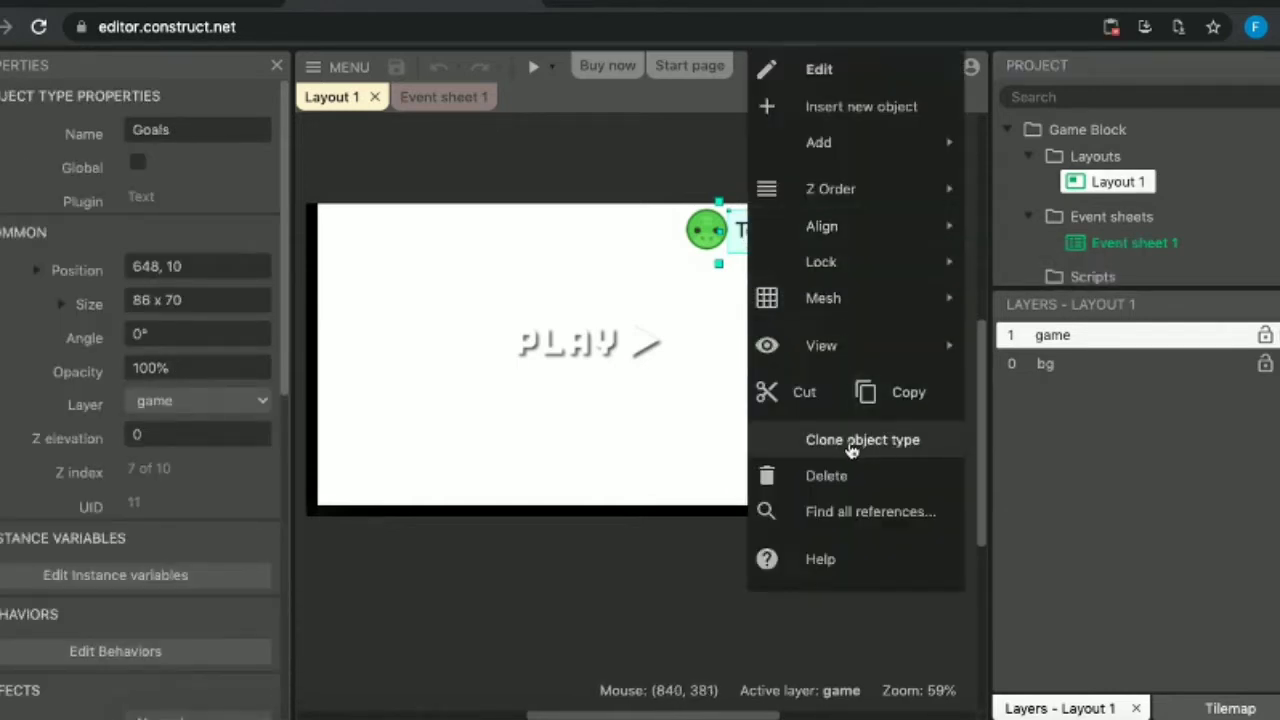
left_click(851, 450)
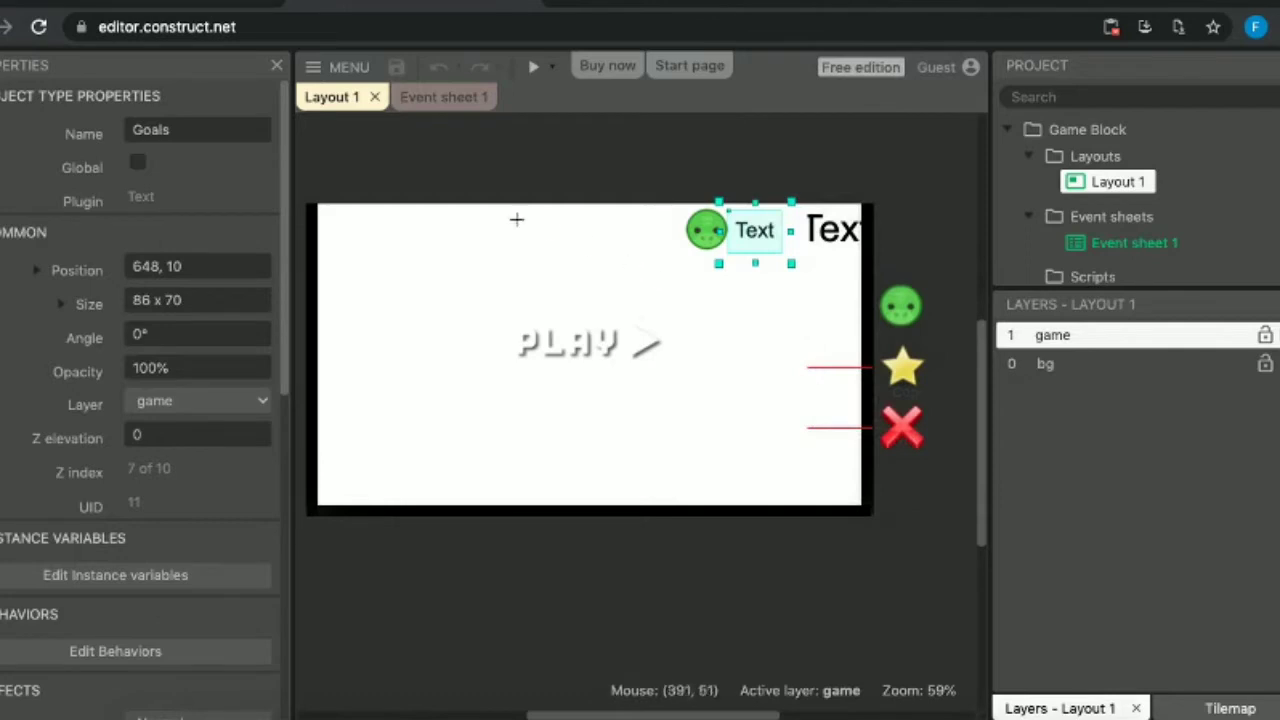
left_click(374, 234)
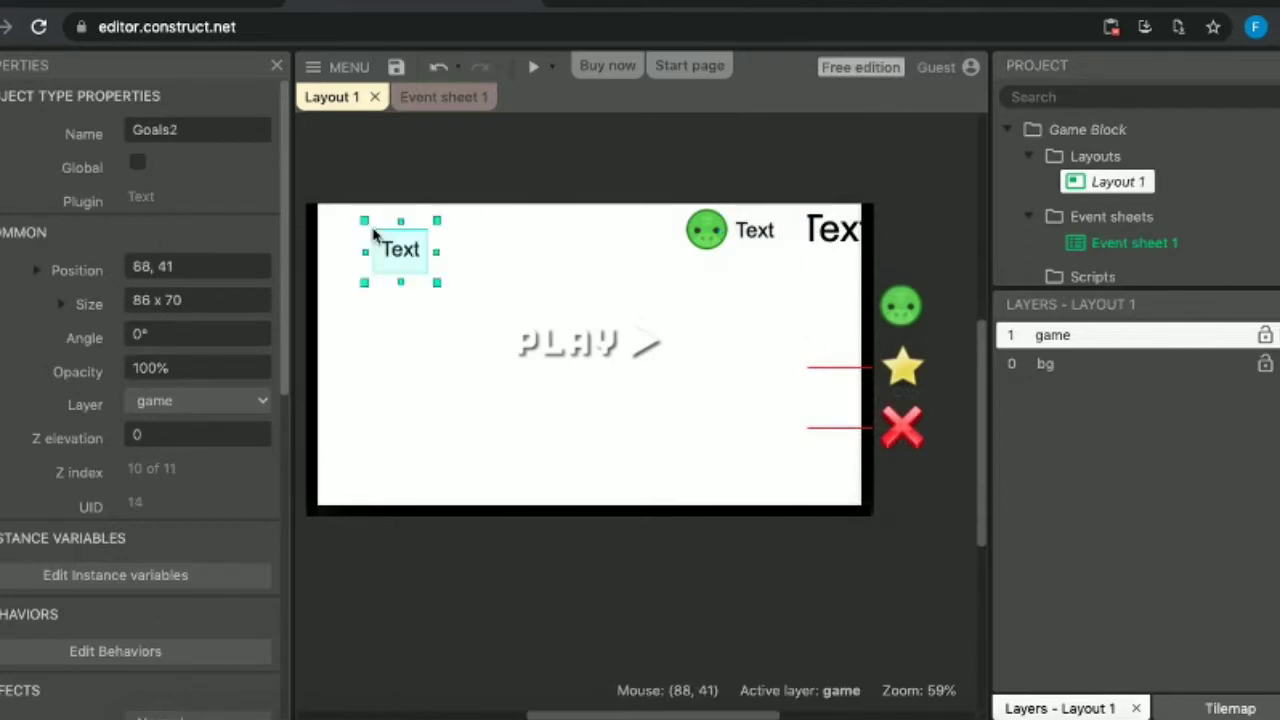
left_click_drag(399, 252, 428, 232)
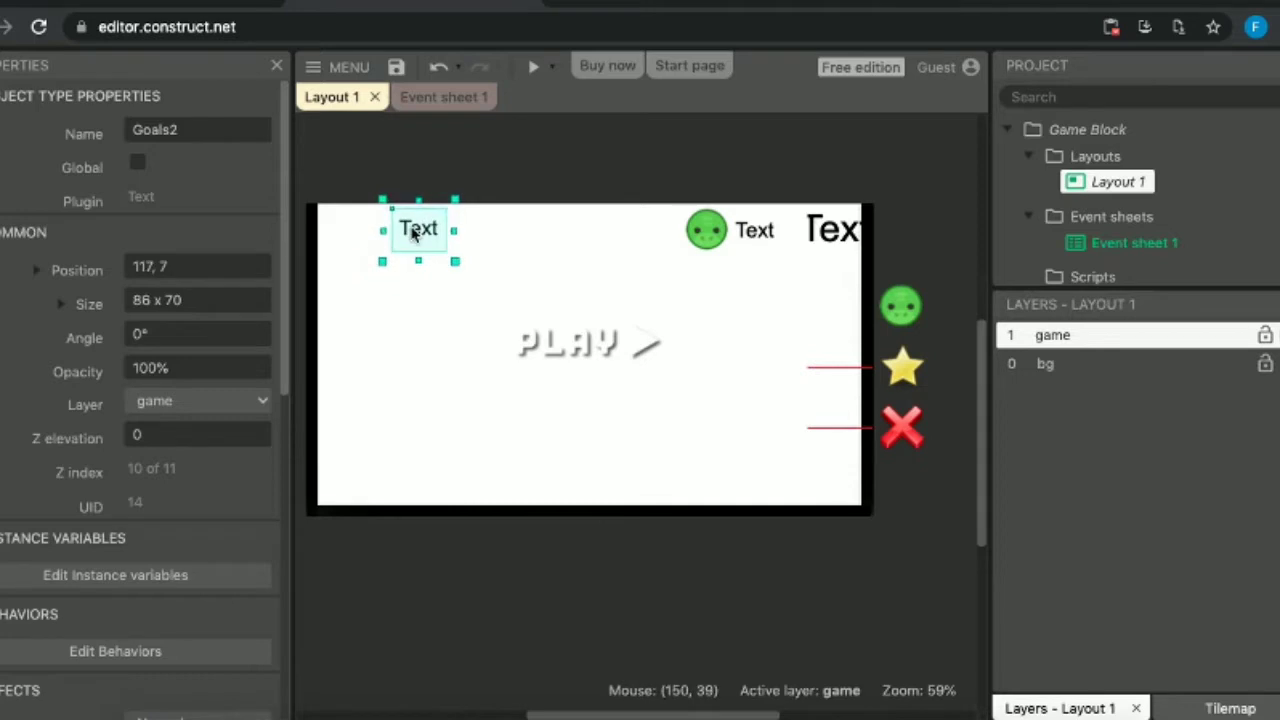
Rename the cloned Goals text object as TimeGame.
left_click(214, 130)
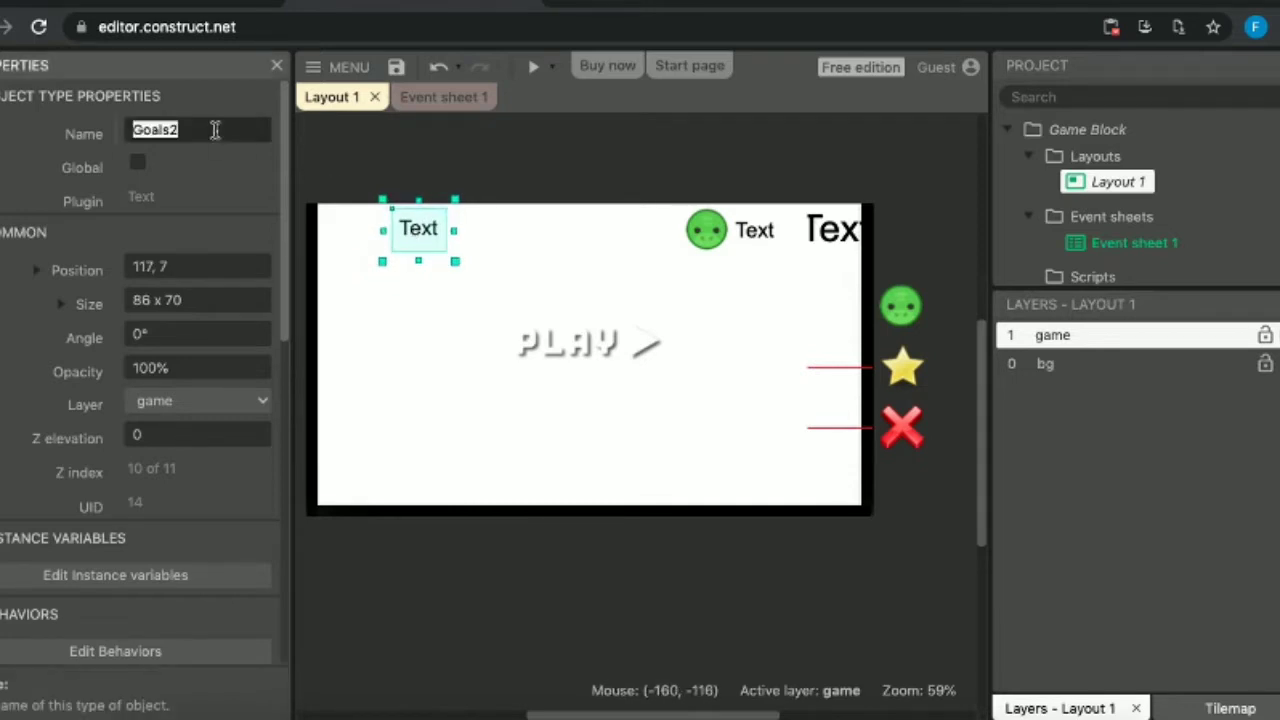
type("TimeGame")
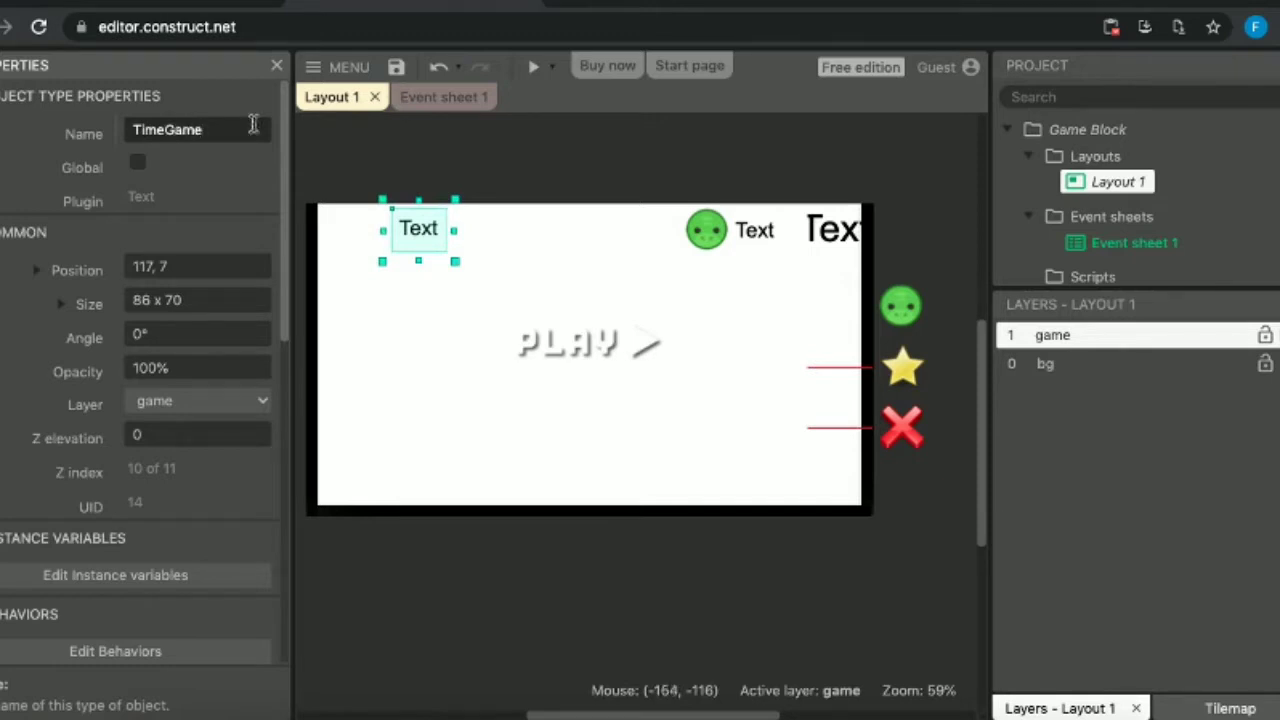
left_click(480, 215)
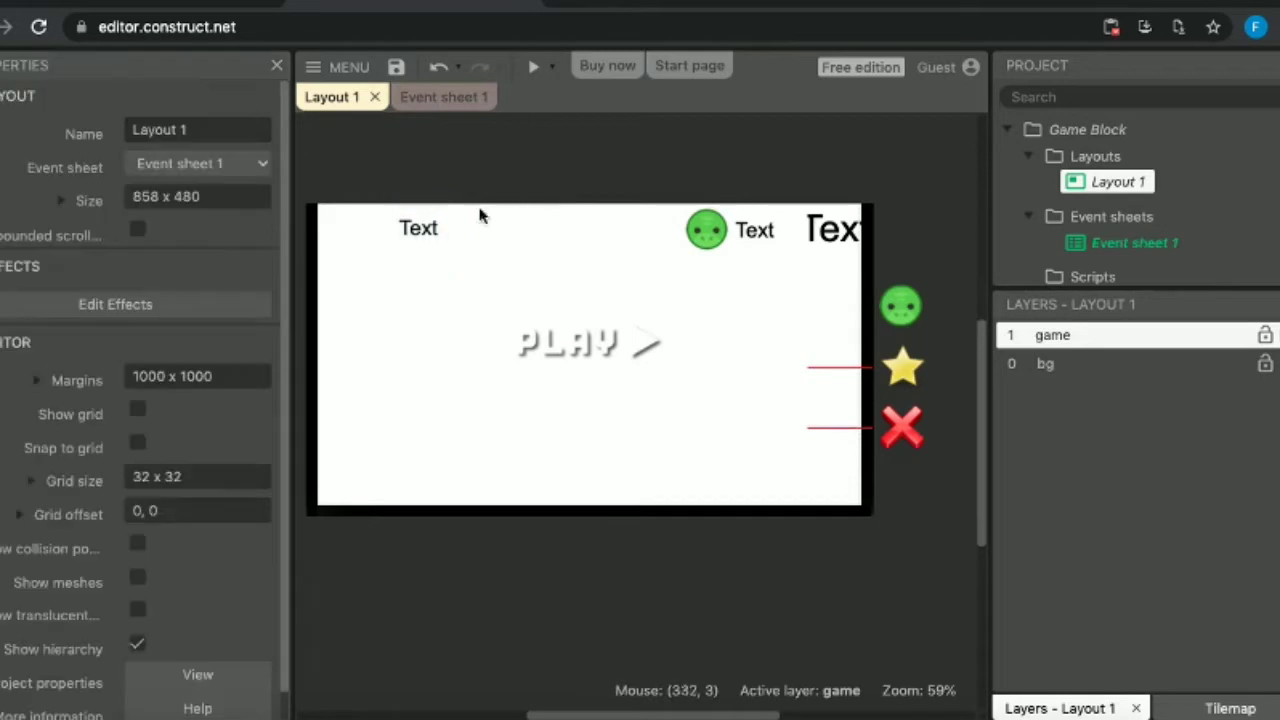
Move the TimeGame text along the layout's upper edge to about 184, 10, leaving its text content as it is.
left_click_drag(420, 233, 447, 238)
double_click(448, 236)
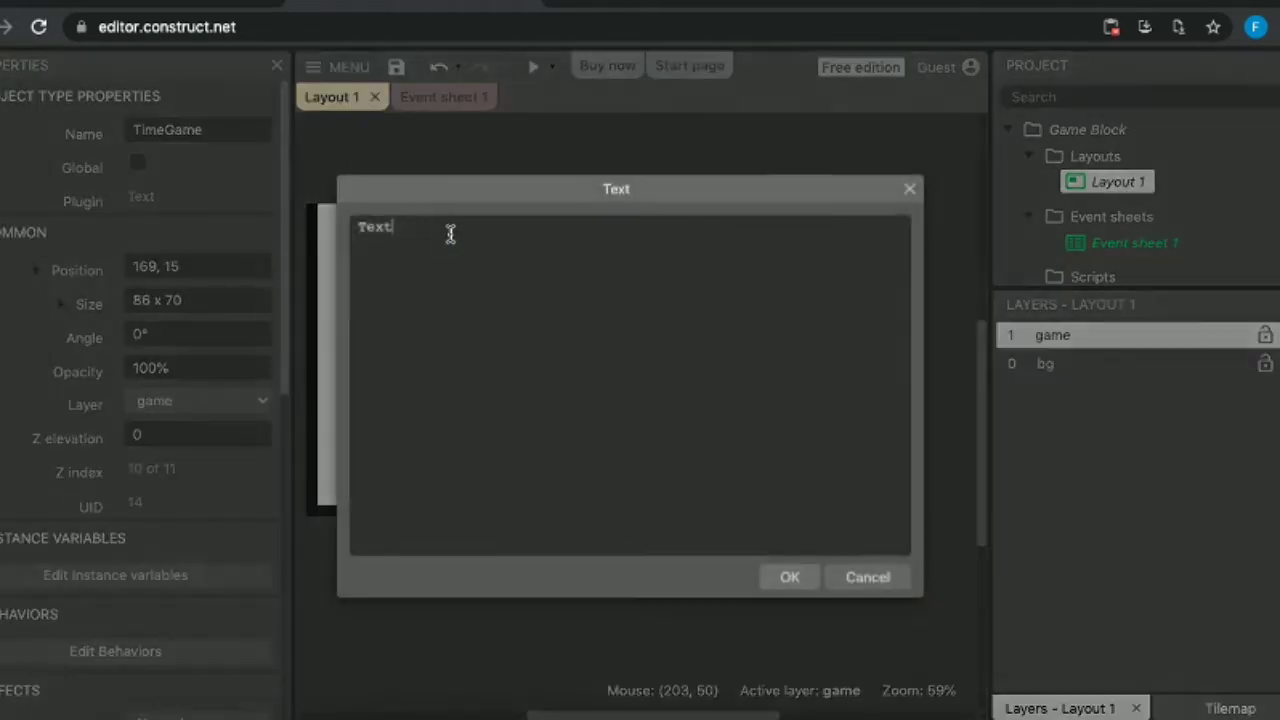
left_click(864, 577)
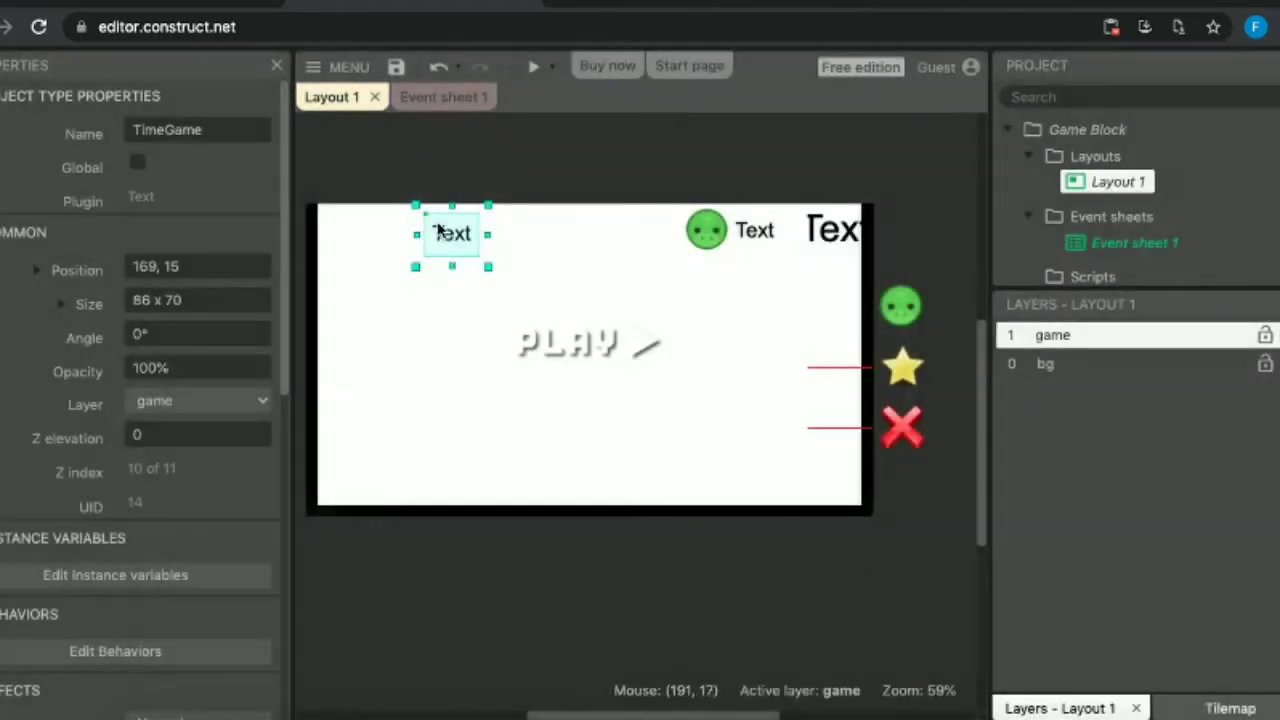
mouse_move(445, 239)
left_mouse_down()
mouse_move(462, 226)
mouse_move(454, 237)
left_mouse_up()
Clone the TimeGame object type and place the copy to its left, at about 37, 12.
right_click(453, 235)
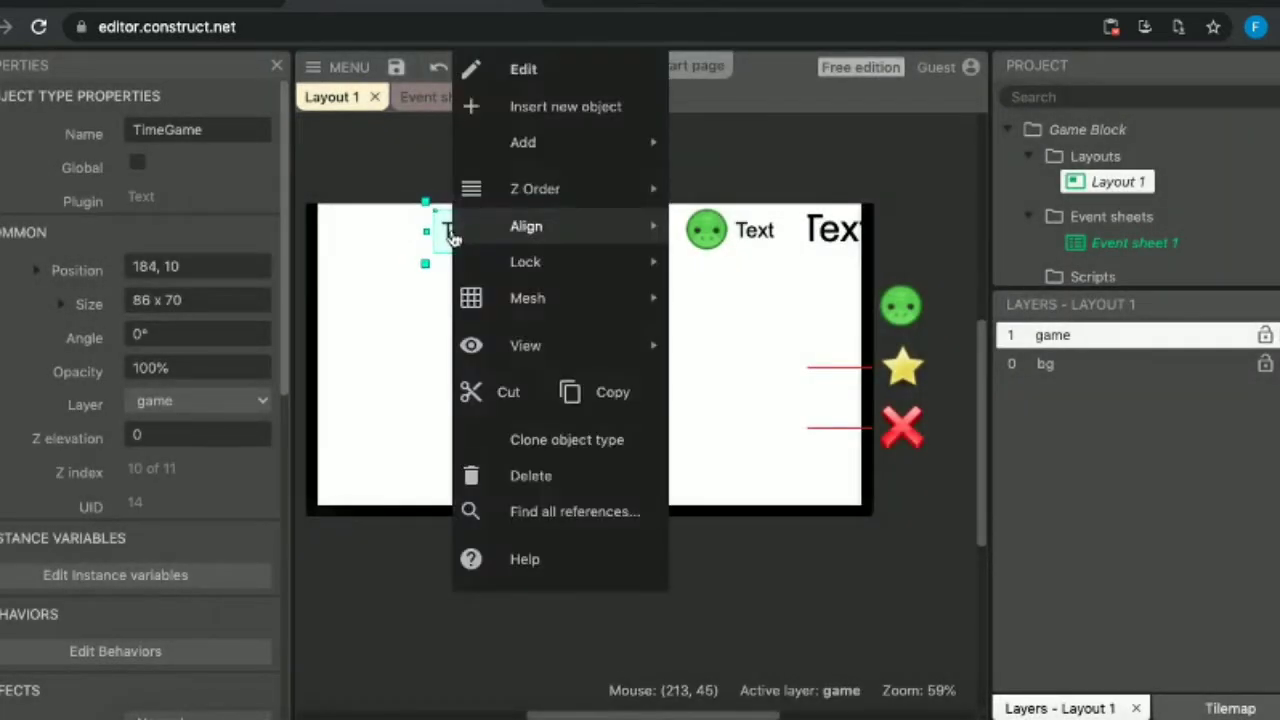
left_click(557, 443)
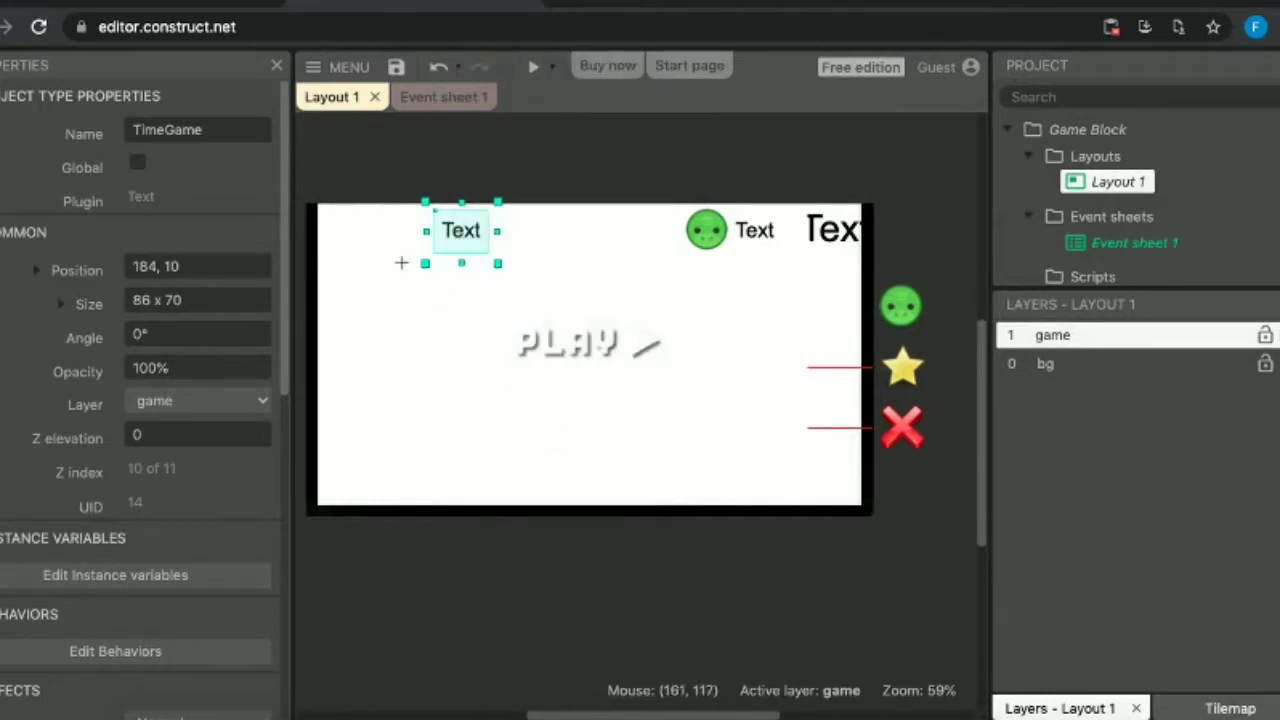
left_click(342, 230)
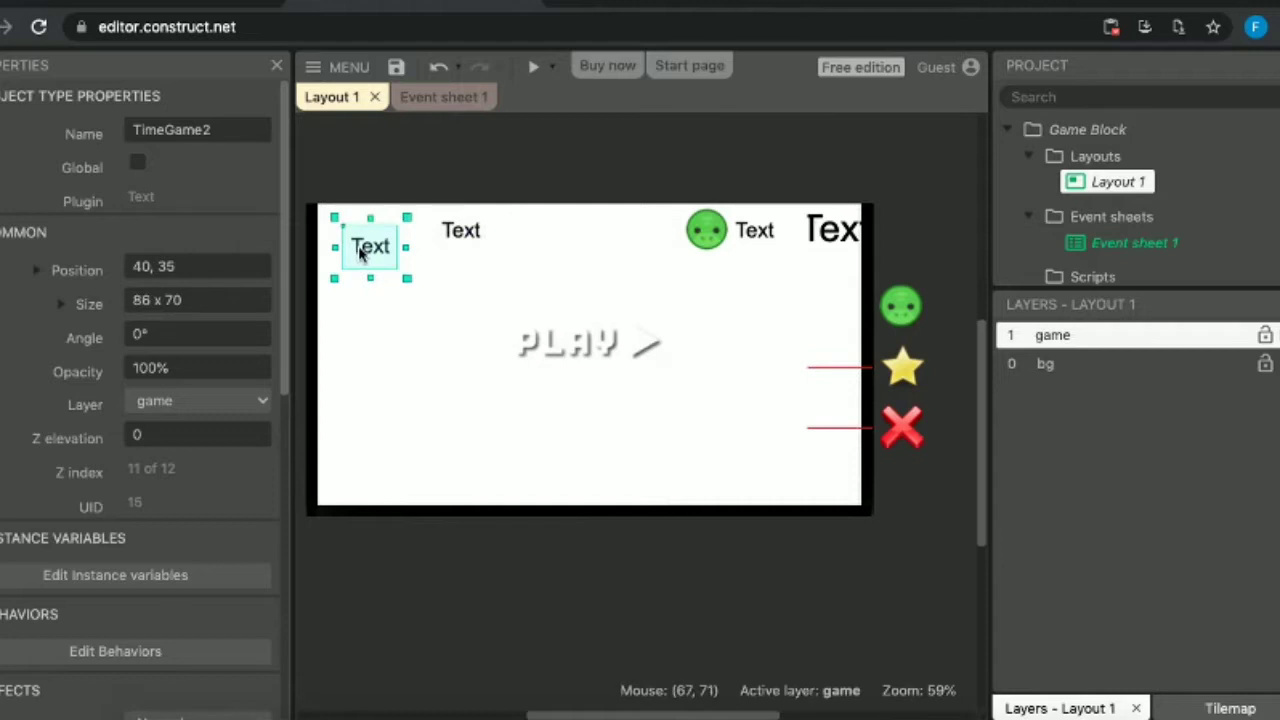
left_click_drag(360, 252, 357, 237)
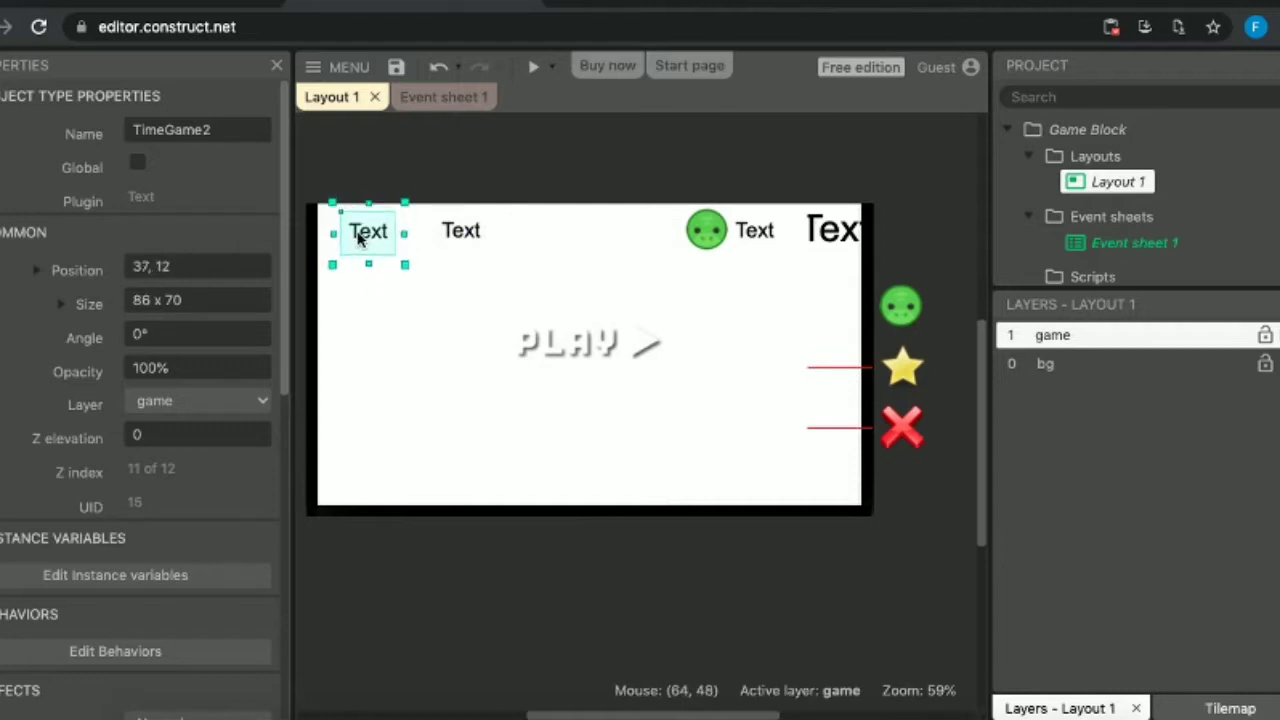
Rename the cloned TimeGame text object as Waktu.
double_click(213, 127)
type("Waktu")
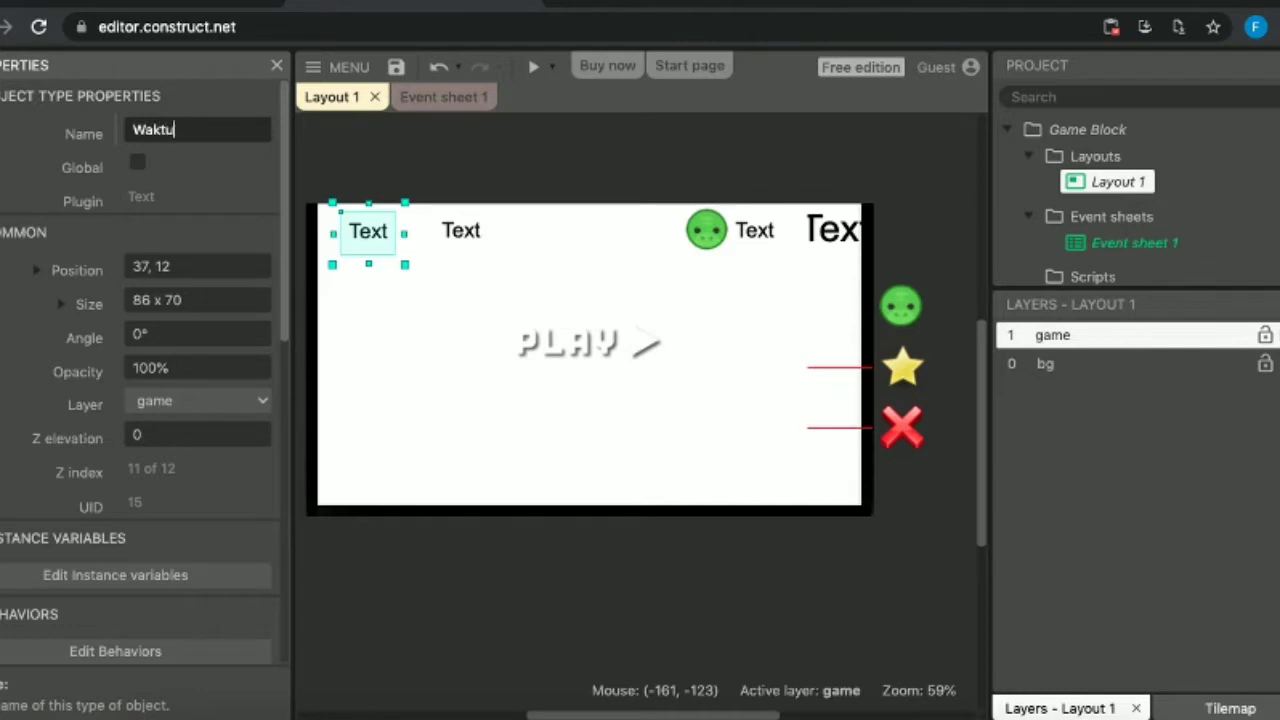
key("Return")
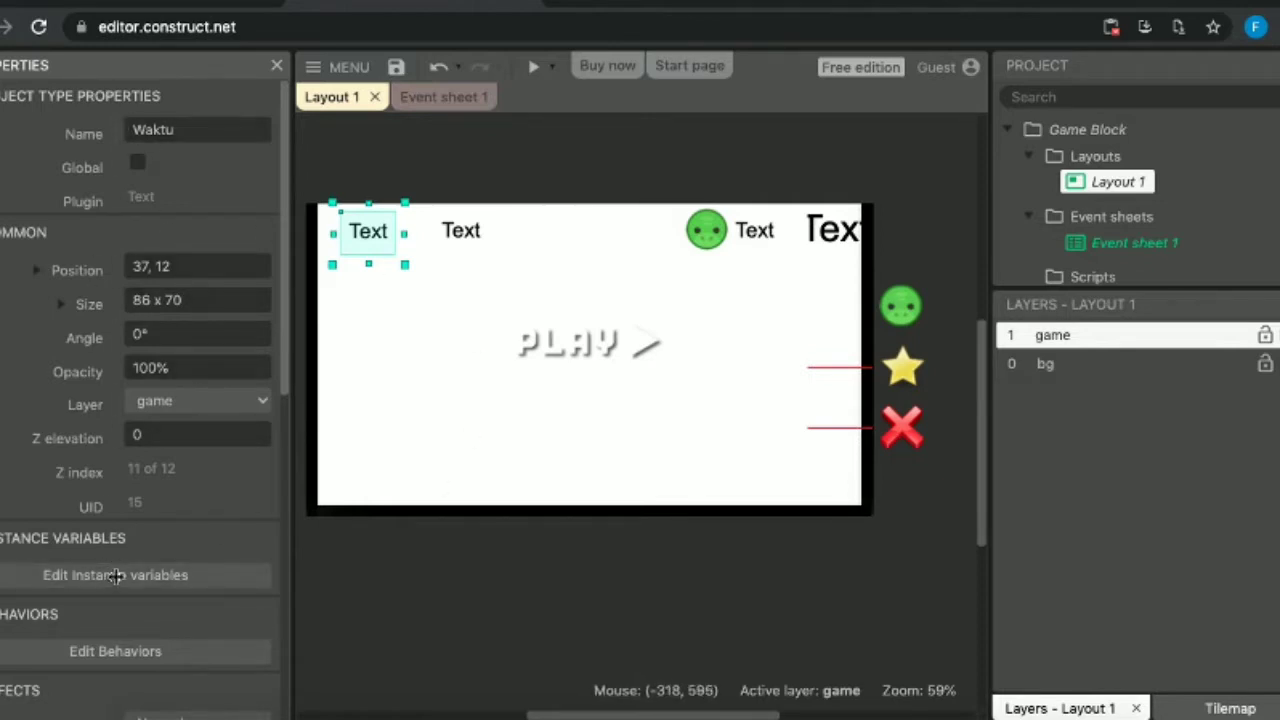
Set the Waktu object's displayed text to "Waktu :" and widen its box to fit the text on one line.
scroll(109, 614, "down", 5)
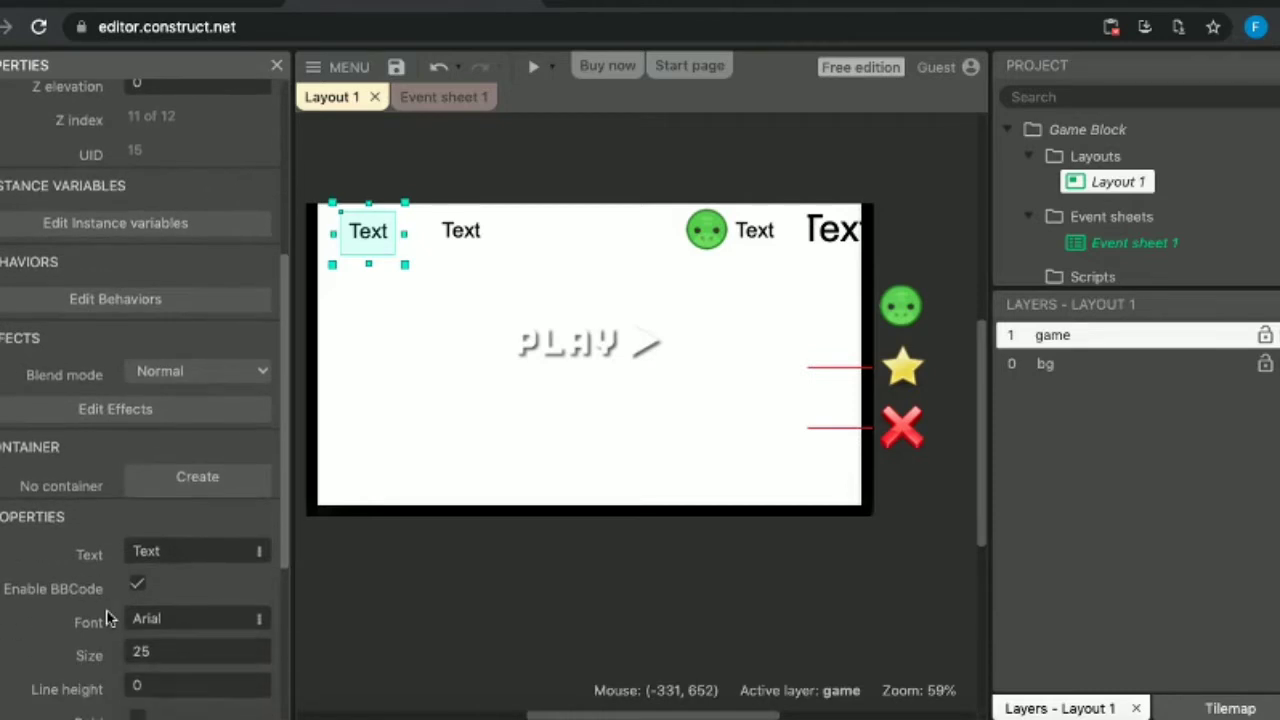
scroll(109, 614, "down", 1)
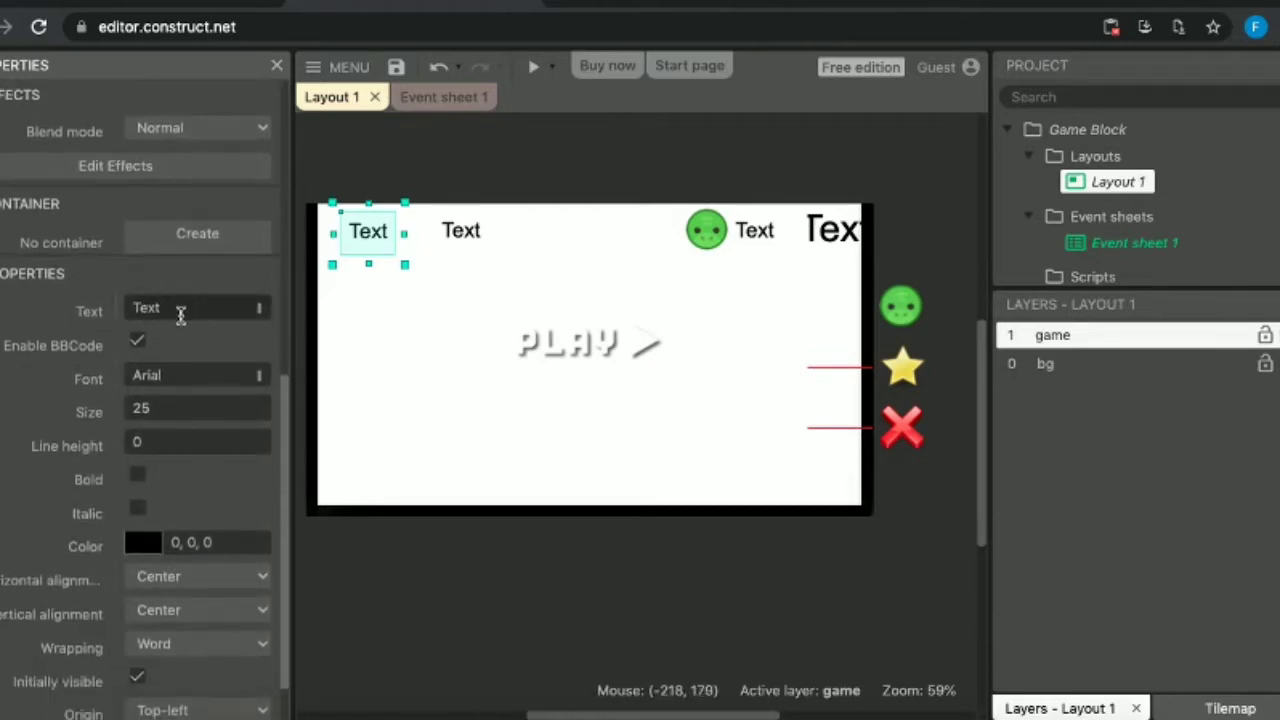
left_click(171, 310)
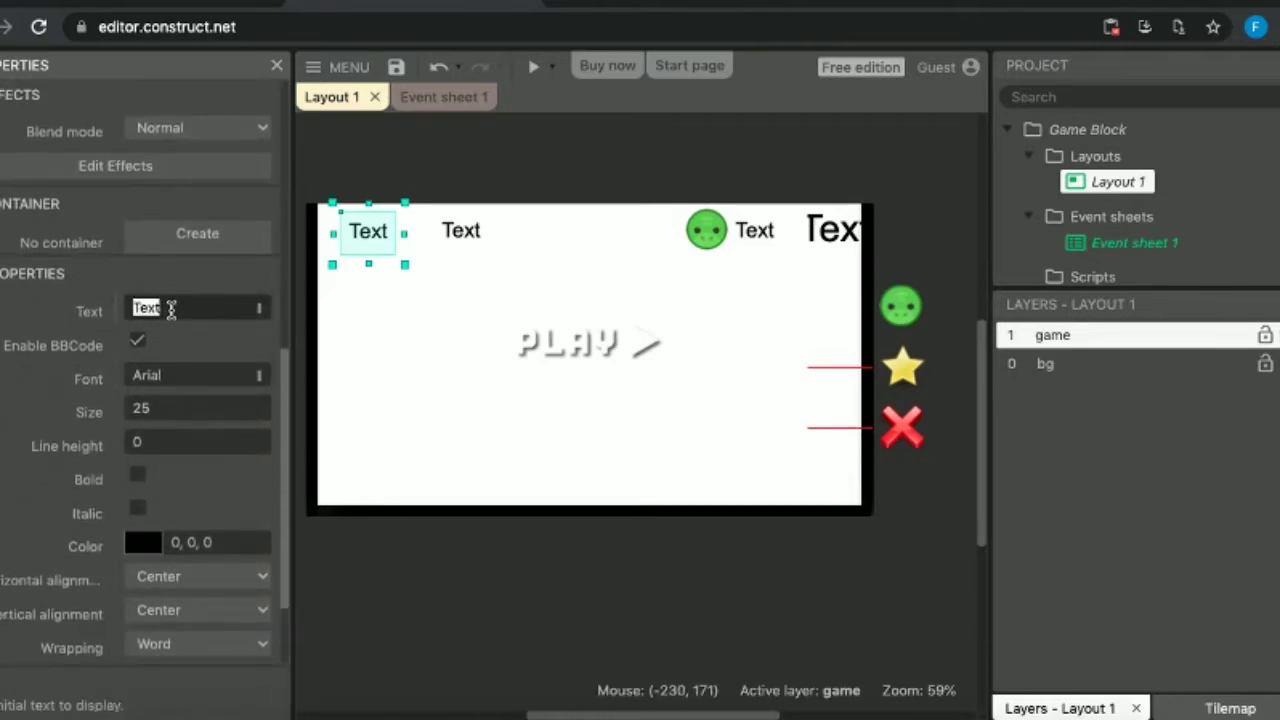
key("BackSpace")
type("Wakt")
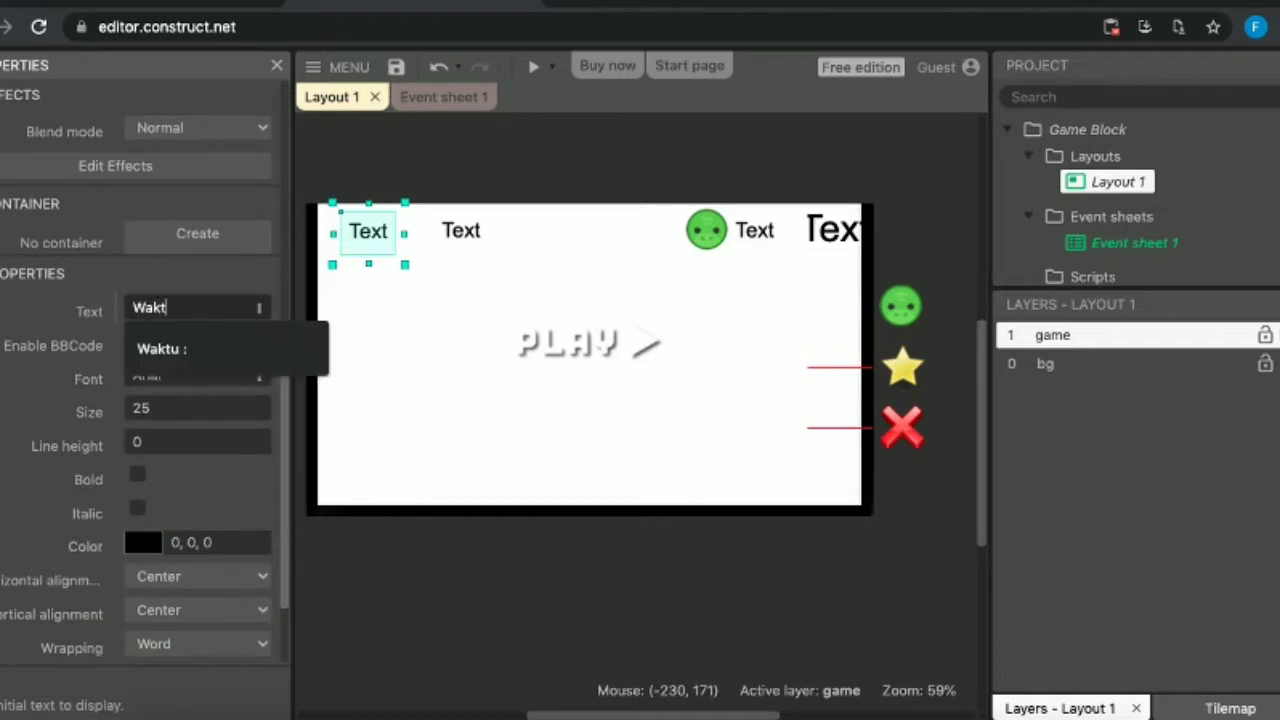
type("u :")
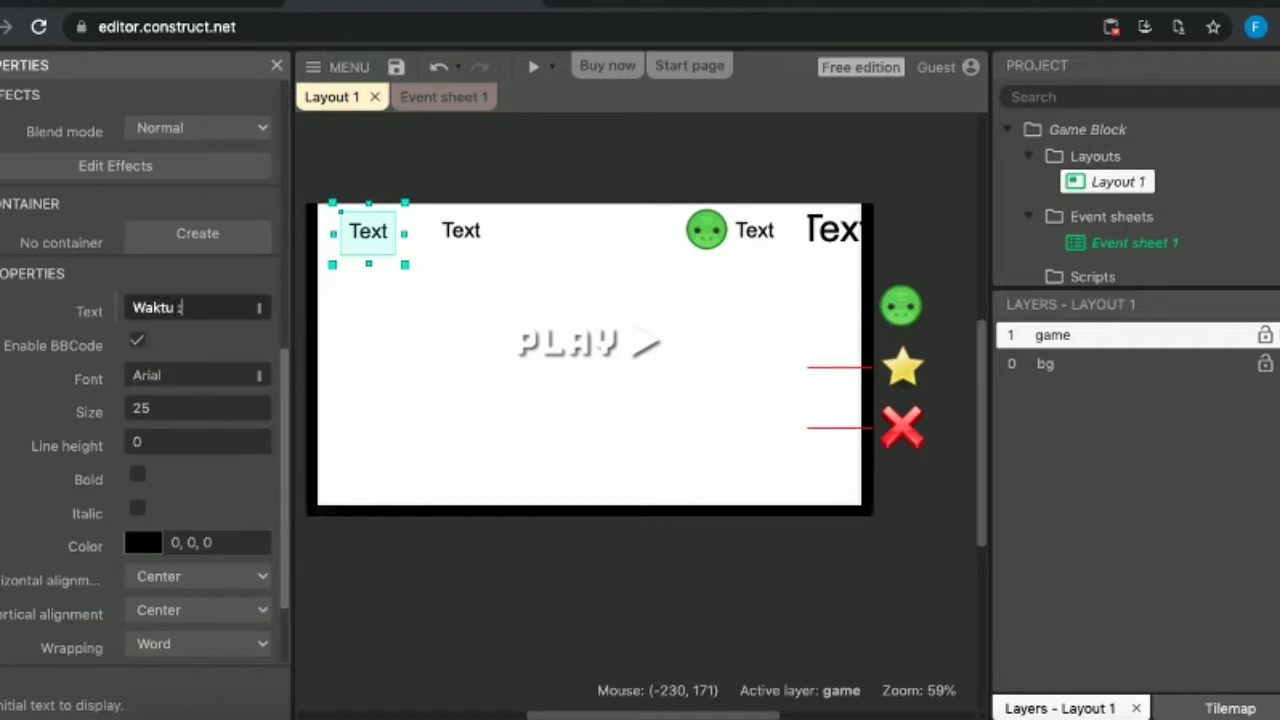
key("Tab")
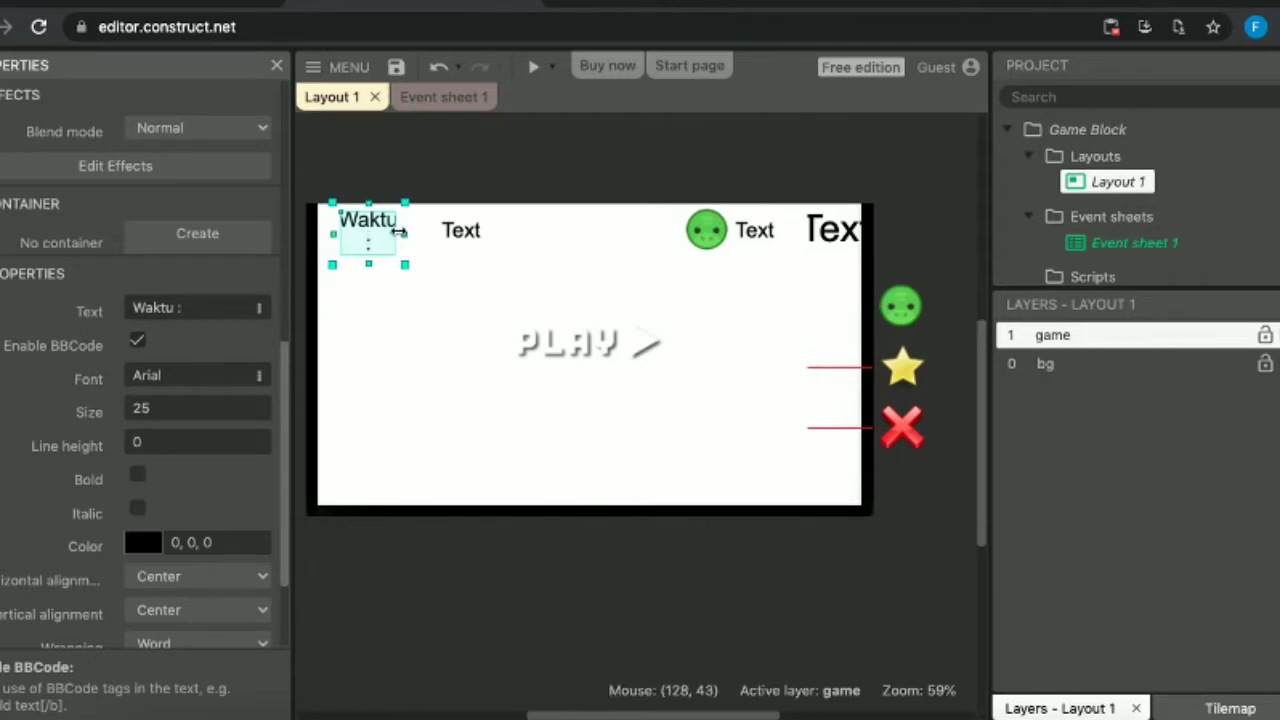
left_click_drag(398, 231, 432, 232)
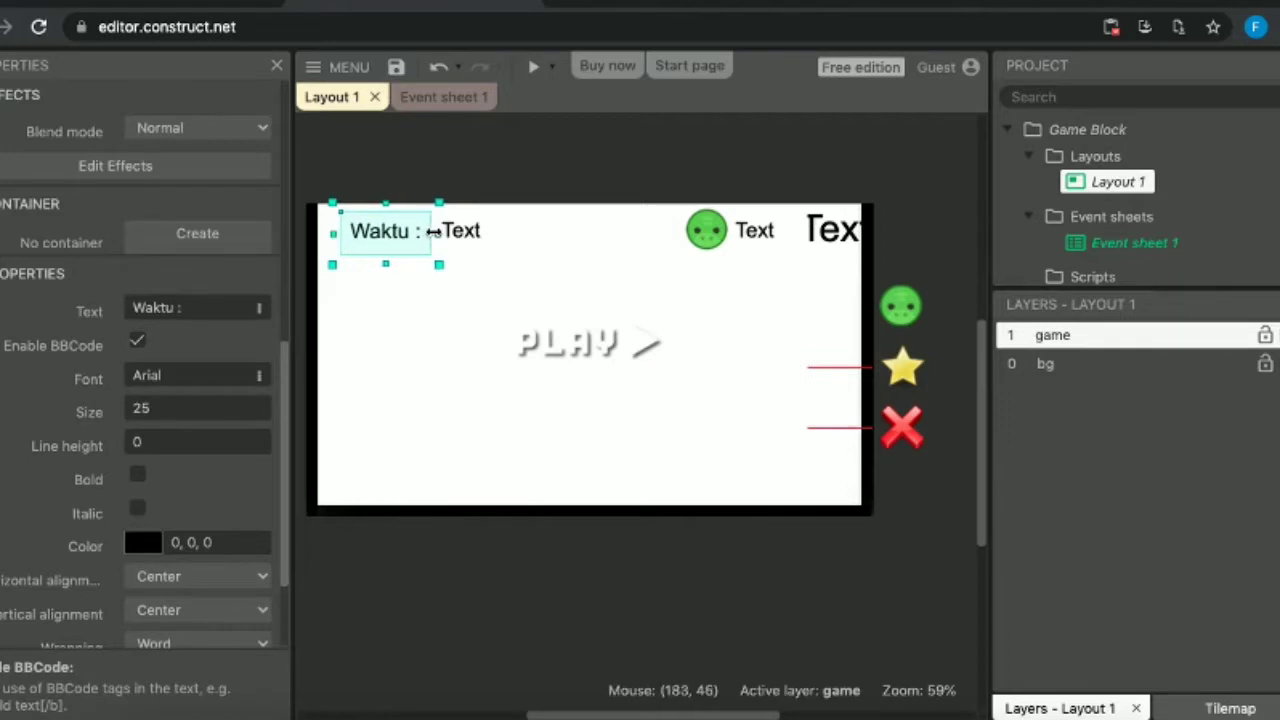
Move the TimeGame text closer to the "Waktu :" label, at about 177, 13, leaving its text content as it is.
left_click(469, 234)
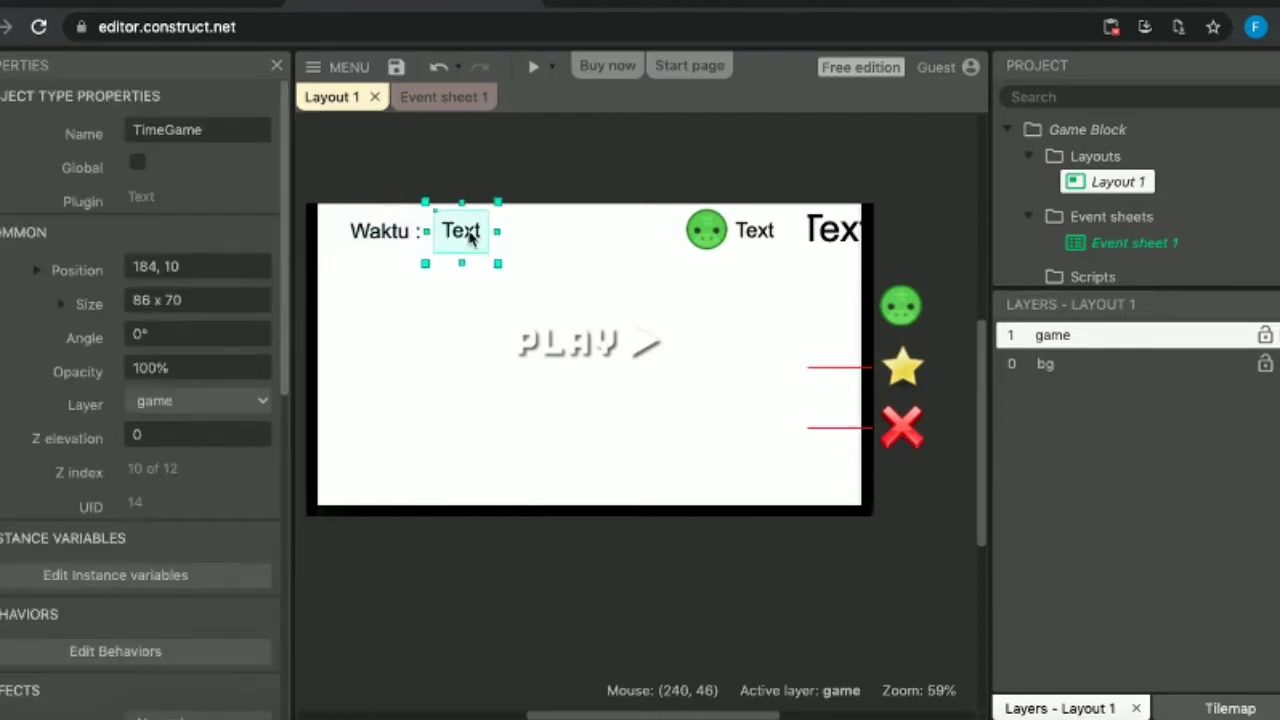
left_click_drag(469, 234, 463, 237)
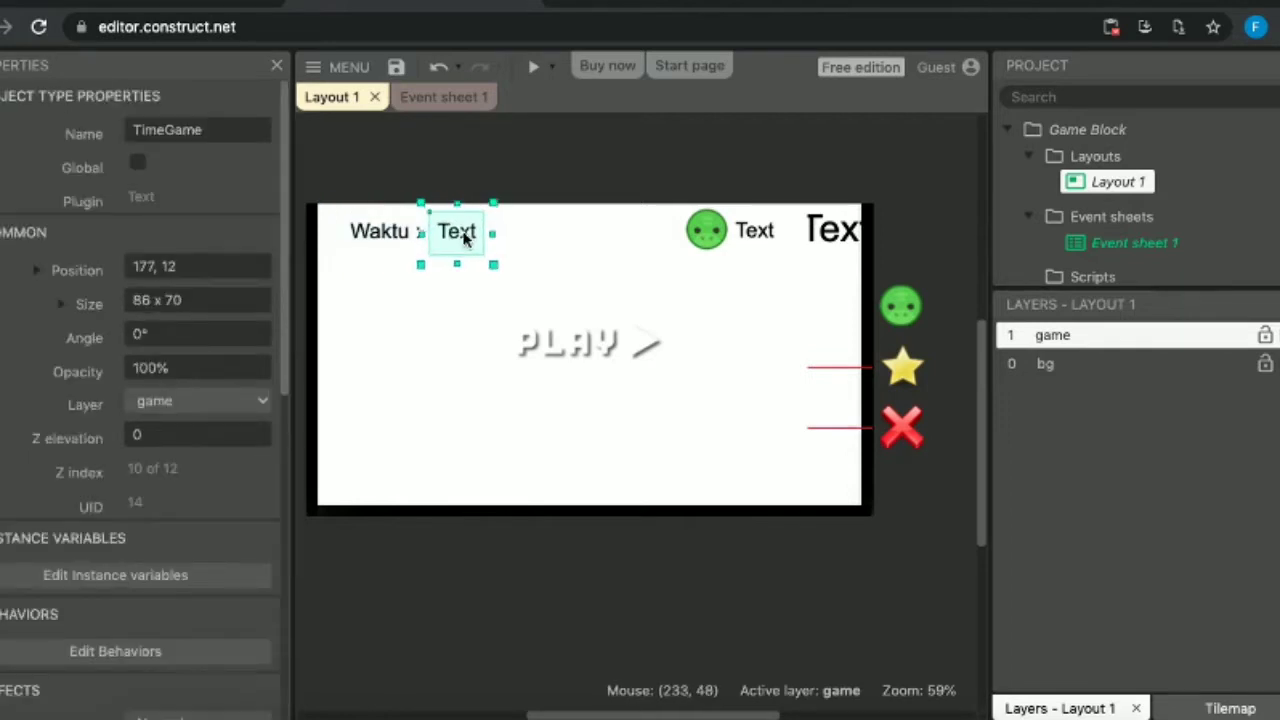
double_click(463, 237)
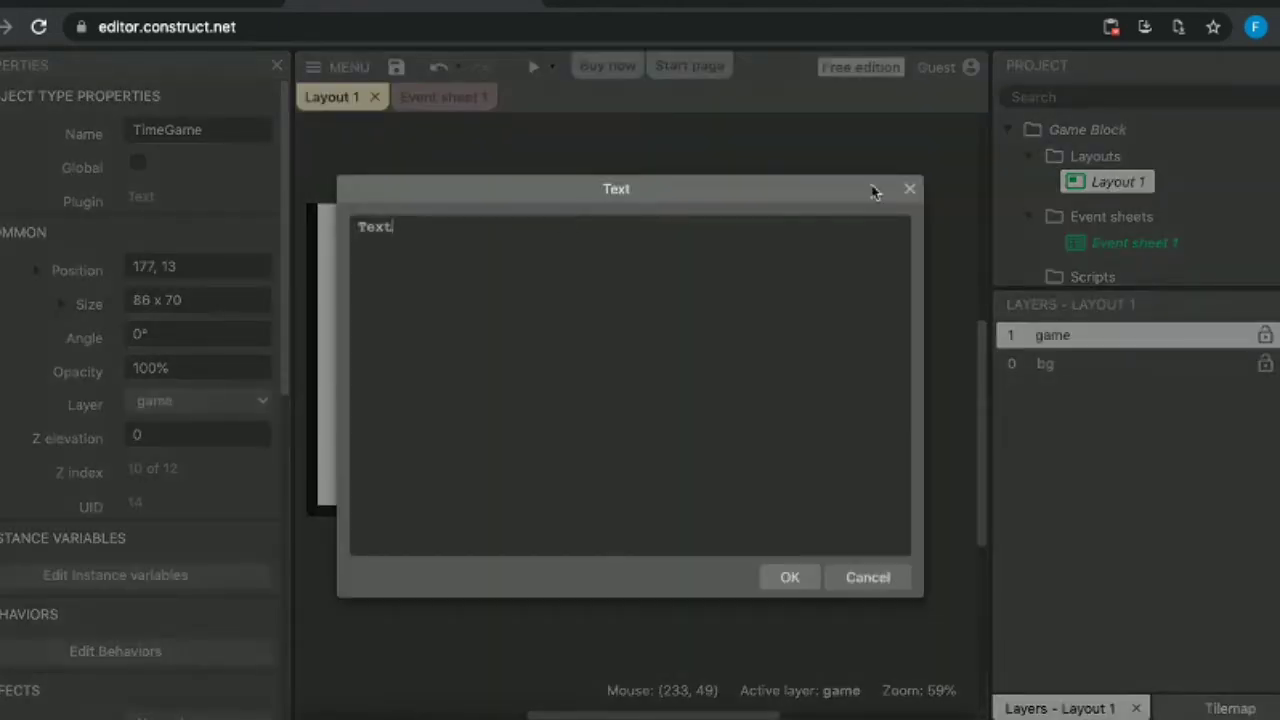
left_click(910, 190)
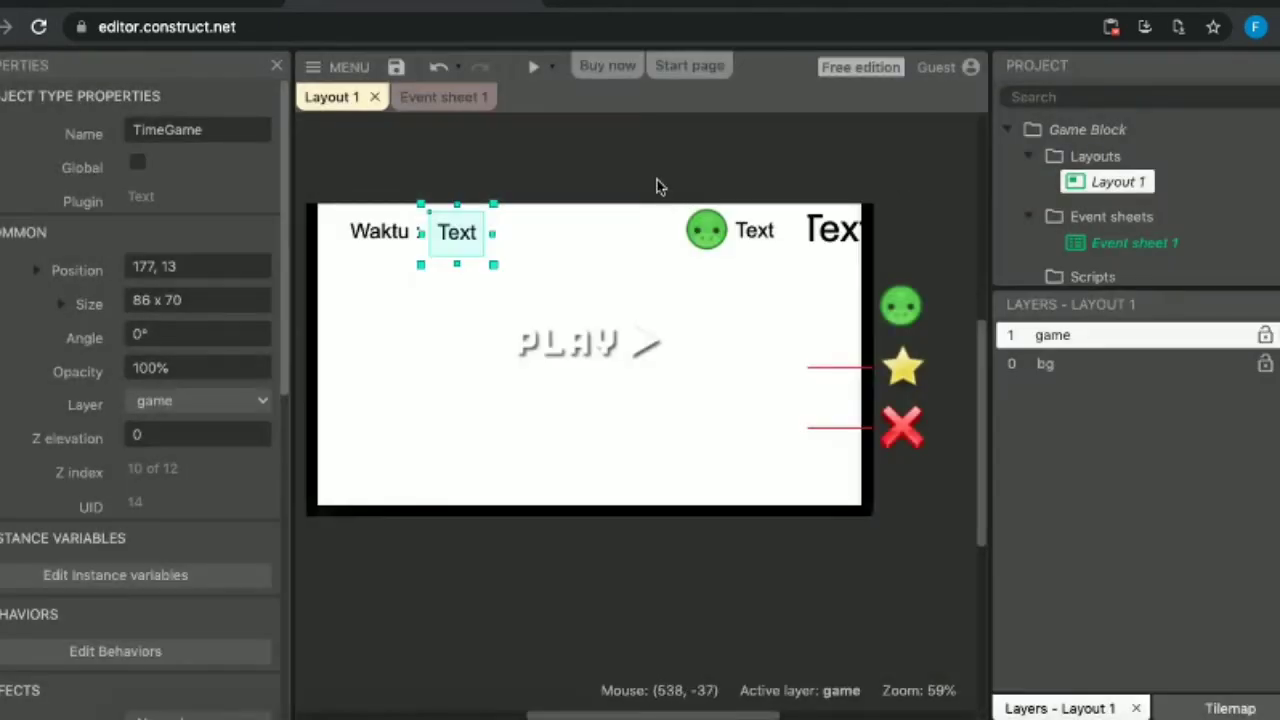
left_click(656, 186)
Start a music import into the project's Music folder and add MattOglseby - 1.ogg from the Pack/sound folder.
scroll(1116, 279, "down", 1)
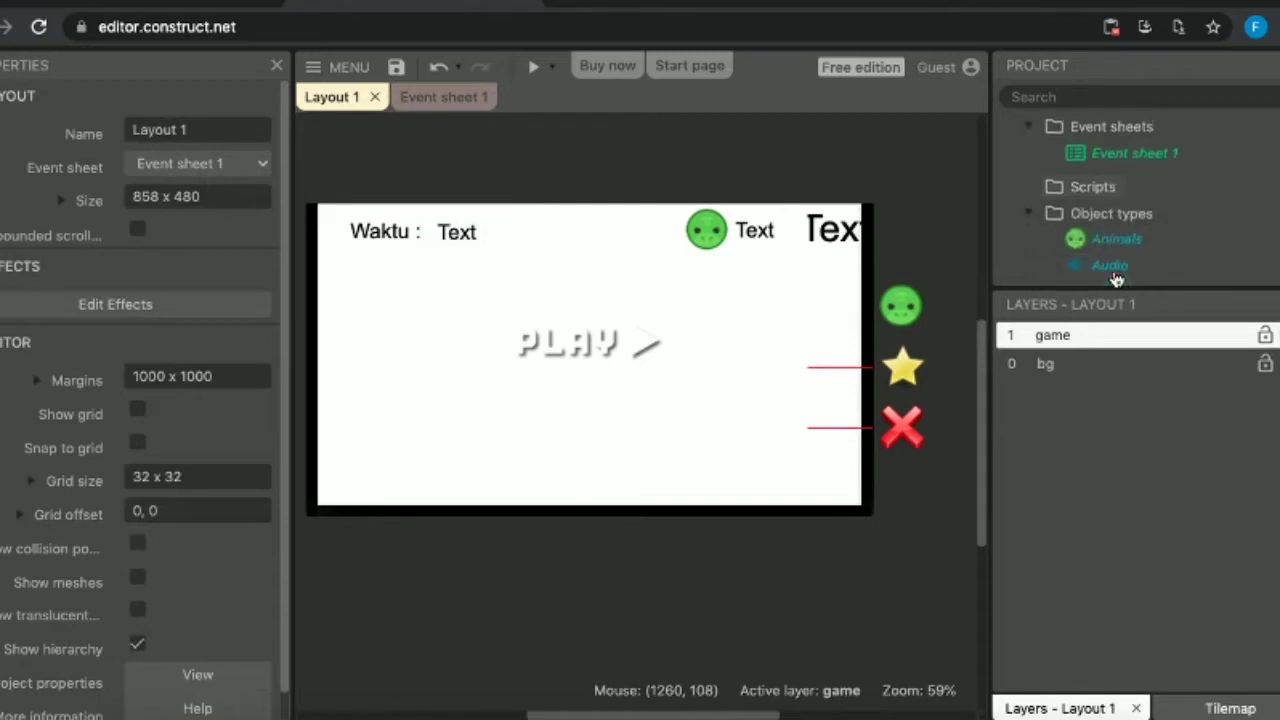
scroll(1116, 279, "down", 6)
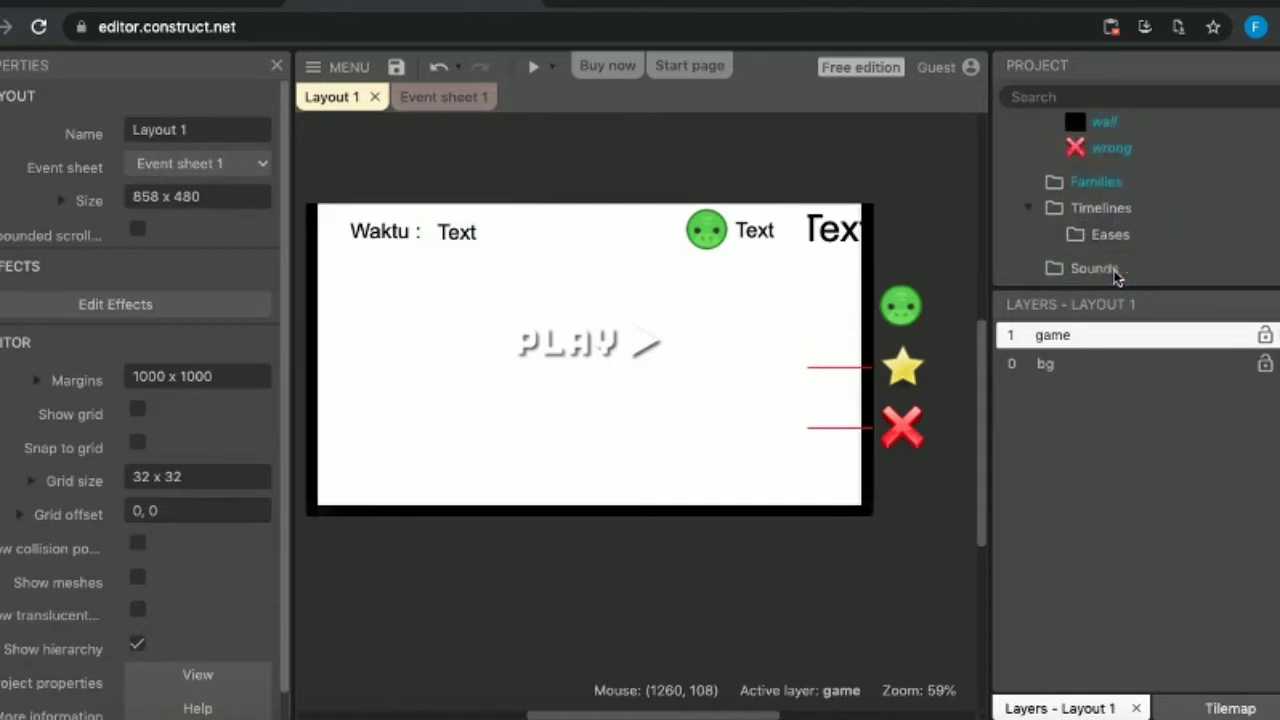
scroll(1116, 279, "down", 3)
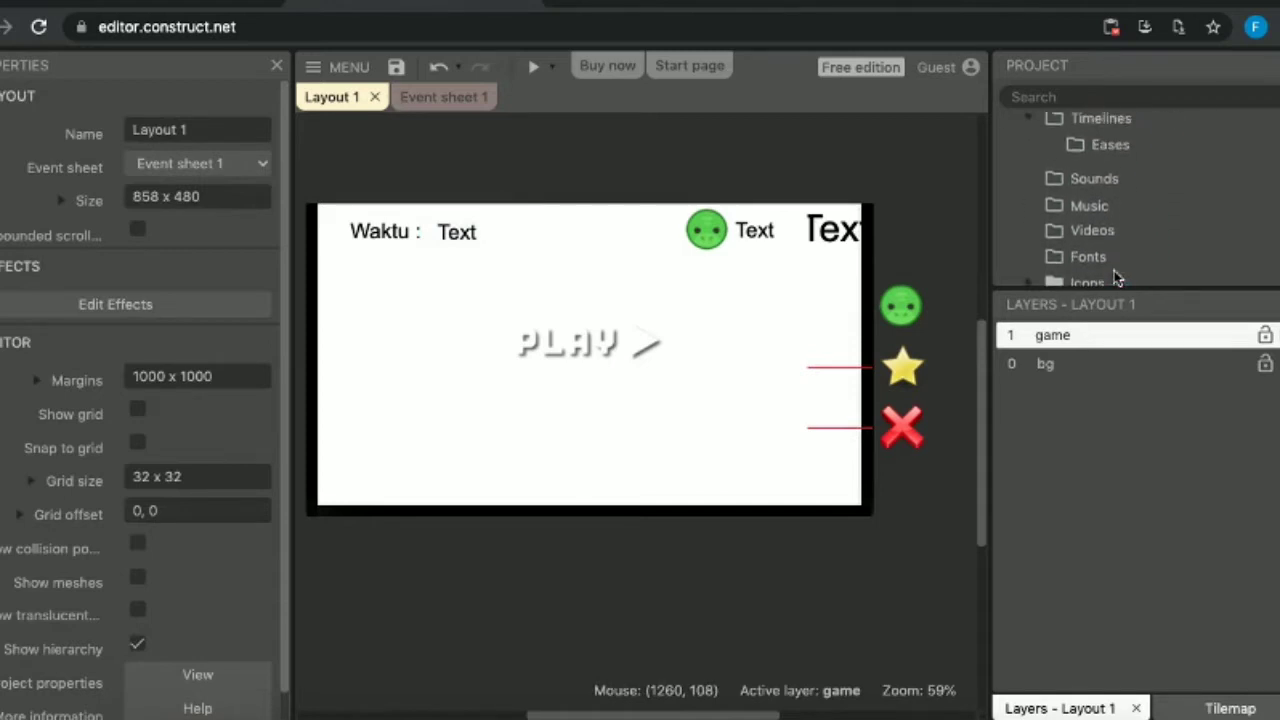
left_click(1090, 206)
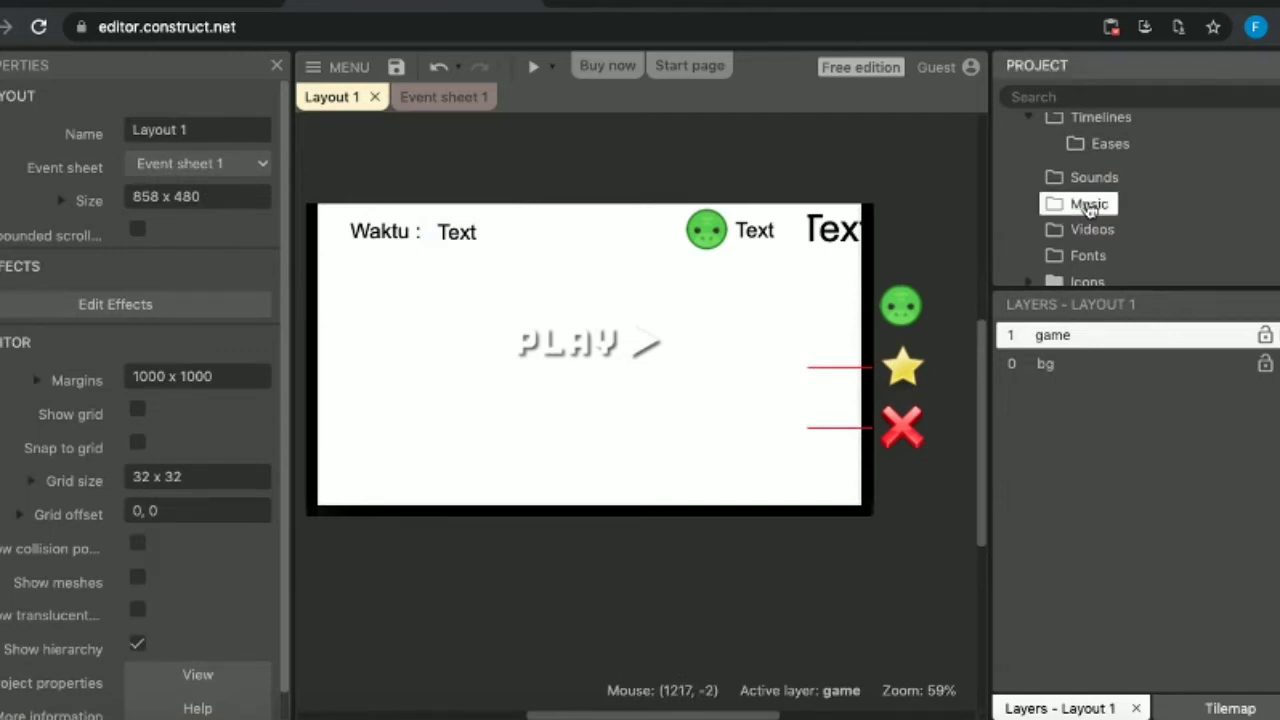
right_click(1090, 207)
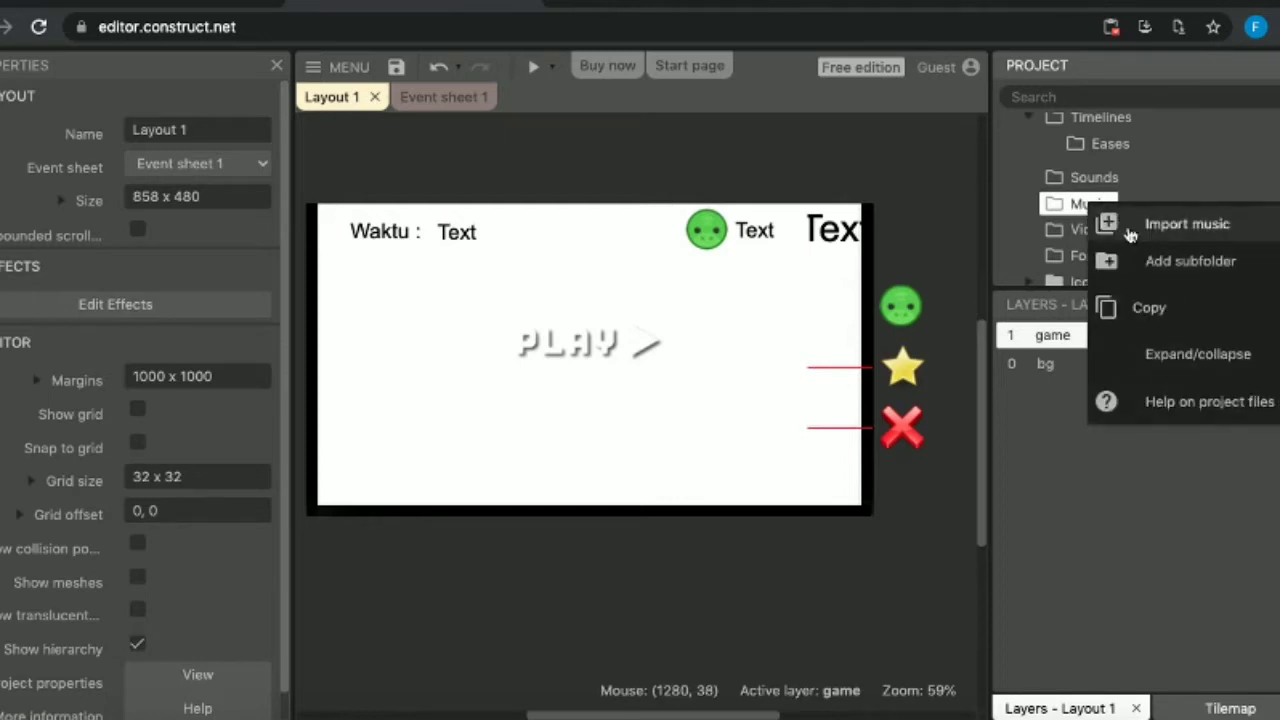
left_click(1130, 228)
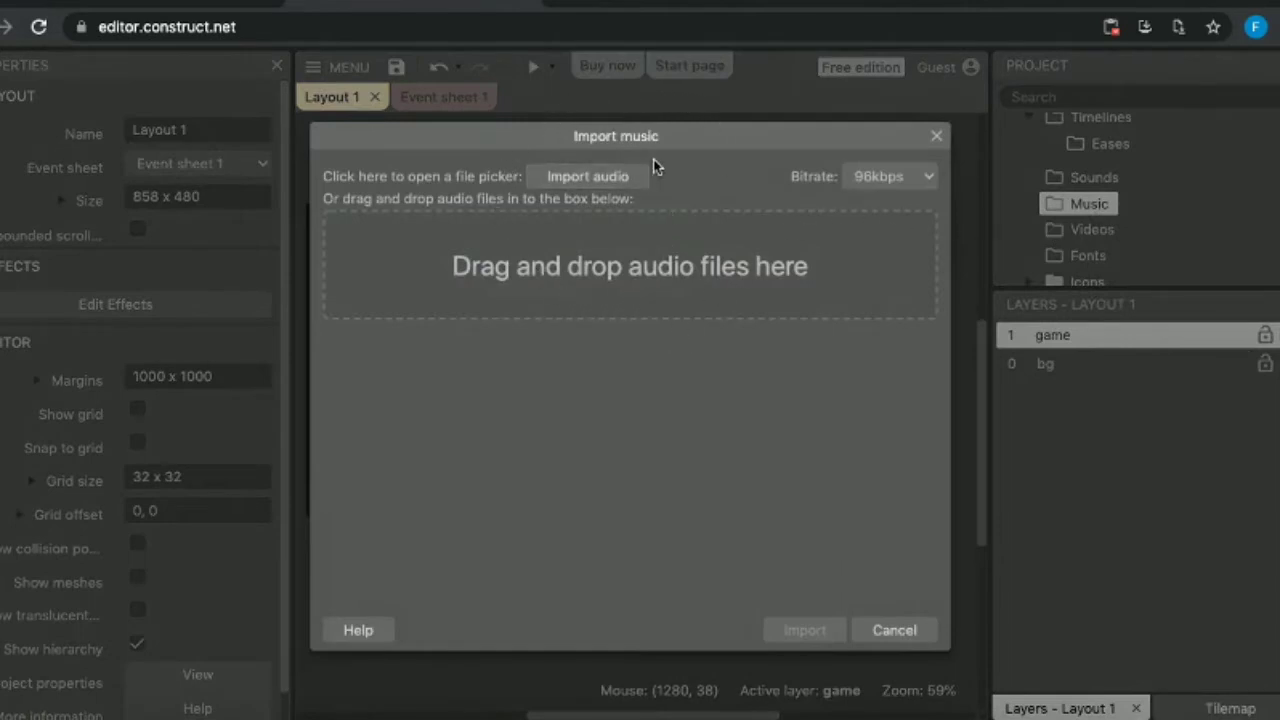
left_click(584, 180)
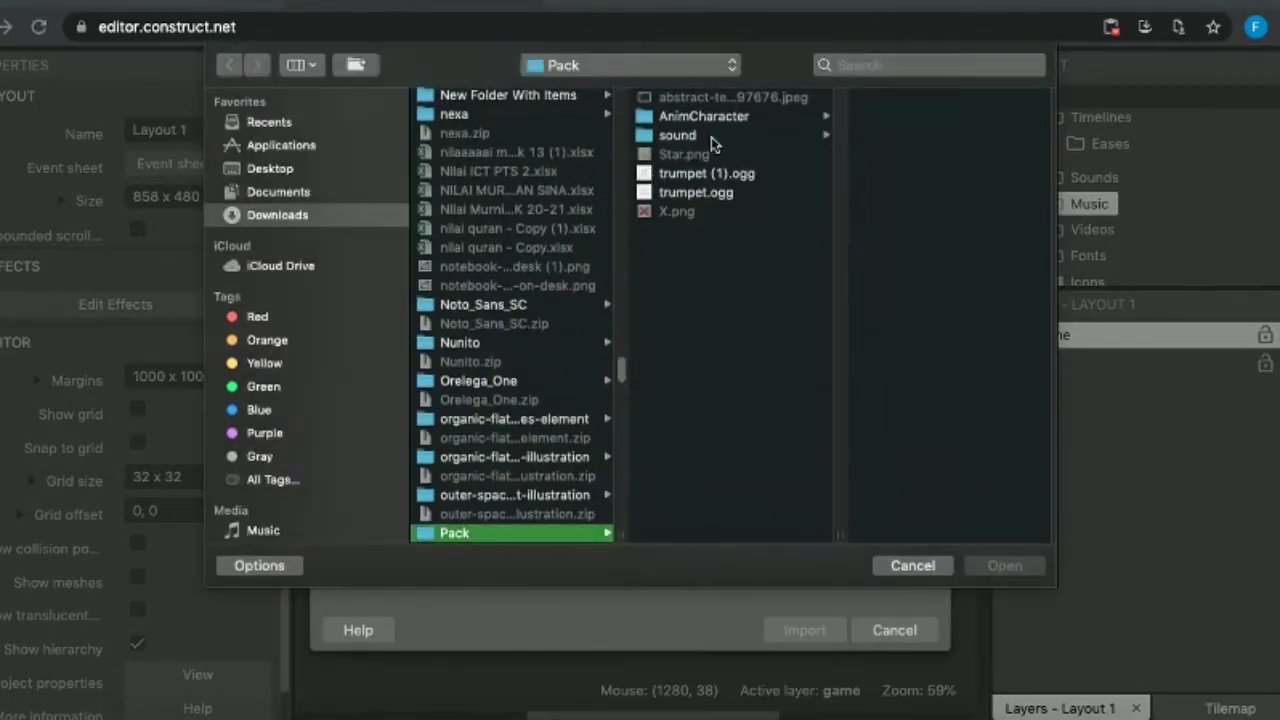
left_click(680, 135)
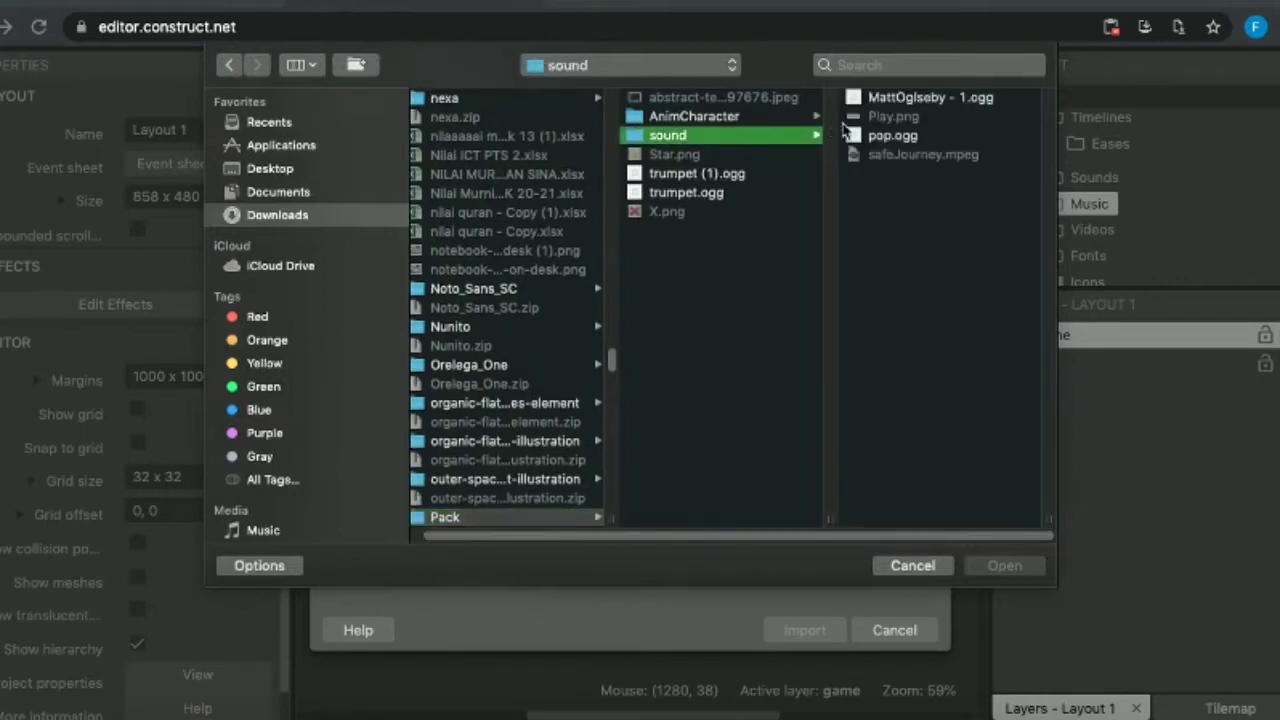
left_click(904, 99)
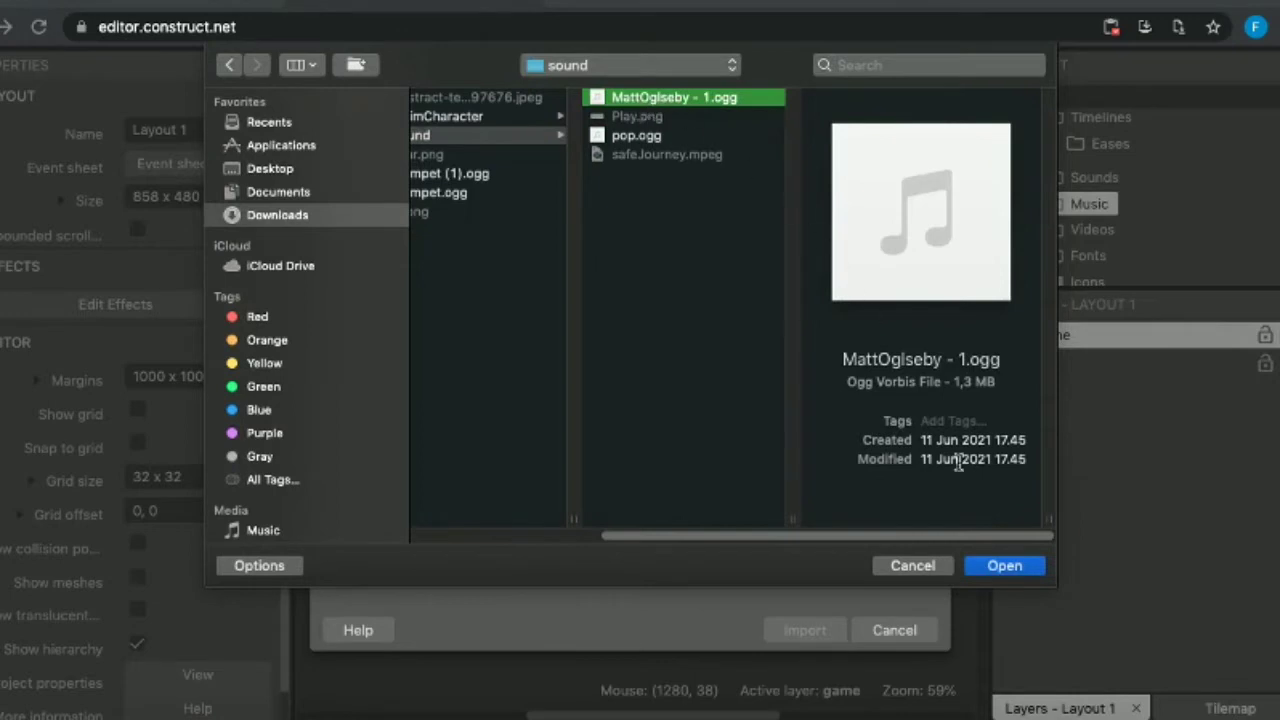
left_click(1015, 570)
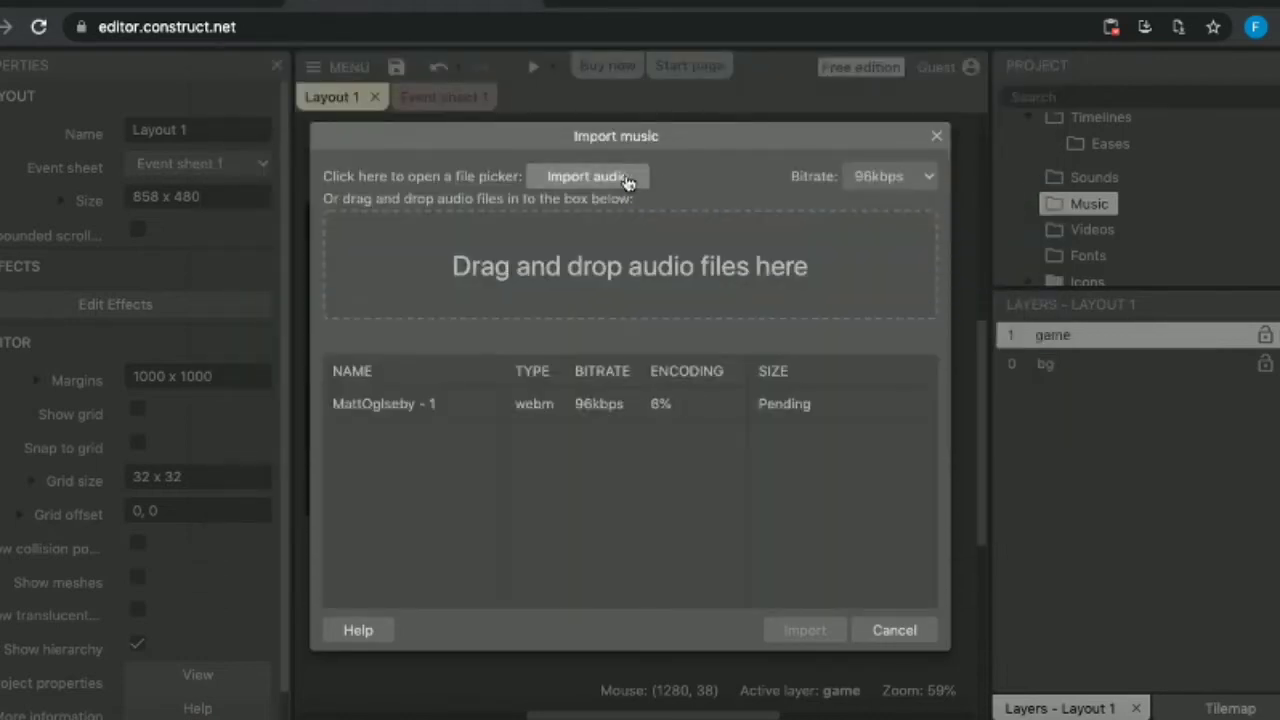
Add pop.ogg from the sound folder to the music import list.
left_click(620, 178)
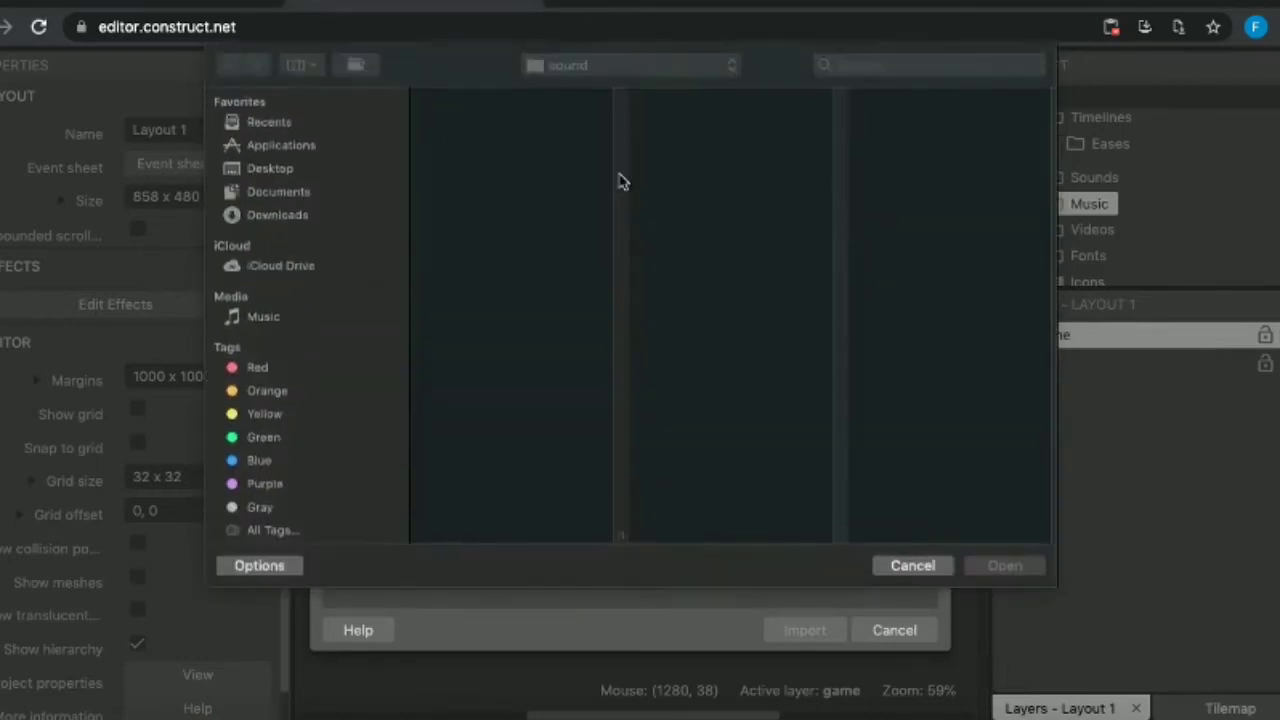
left_click(480, 136)
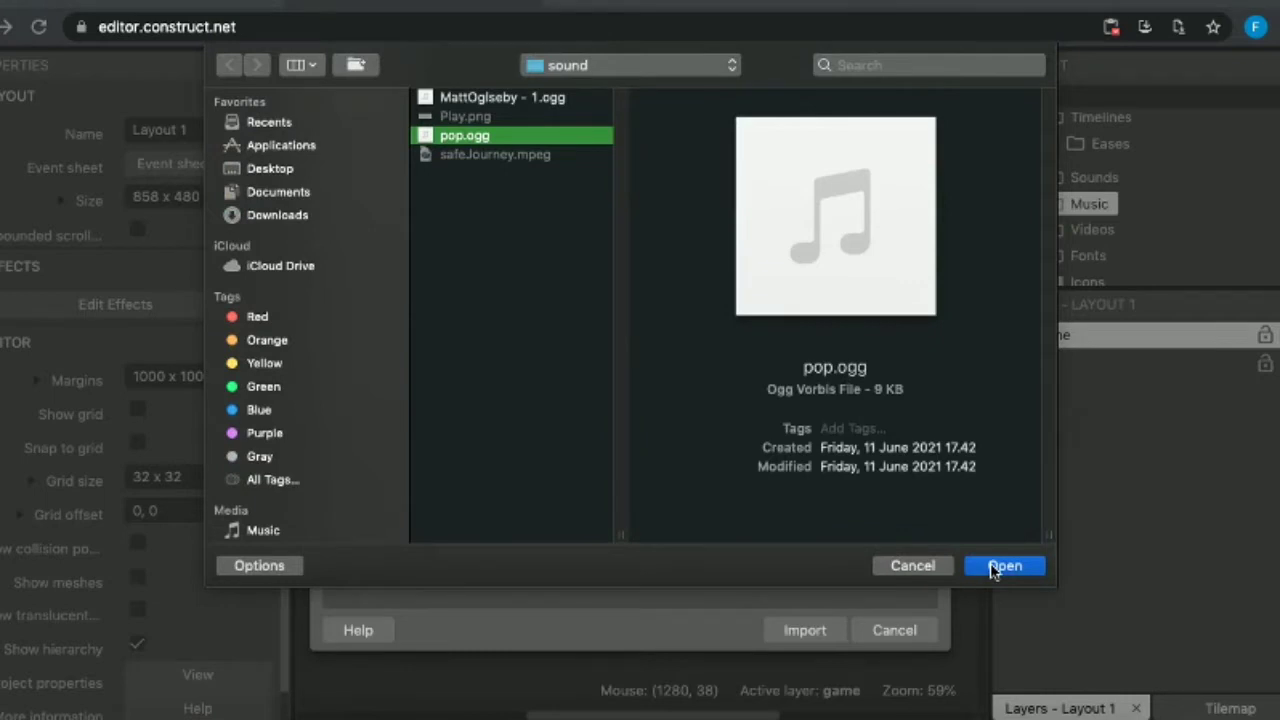
left_click(995, 568)
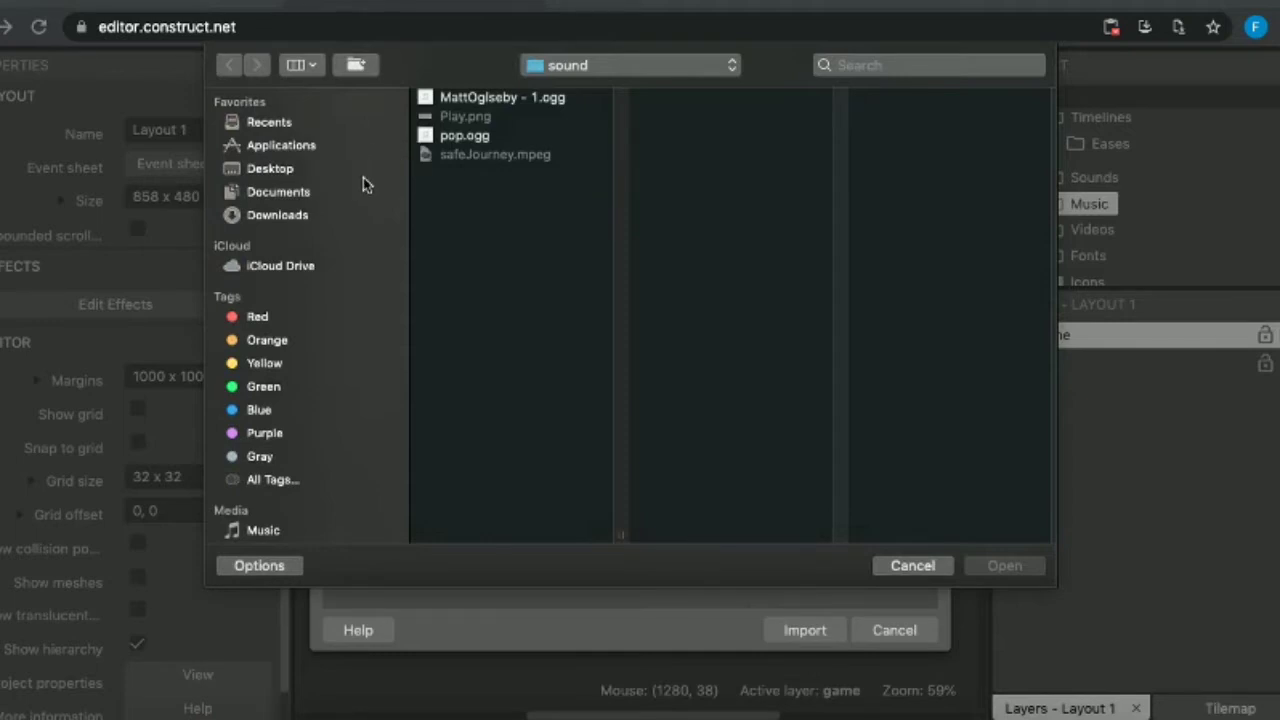
Add trumpet.ogg from the Pack folder to the import list and import the listed audio files into the project.
left_click(641, 65)
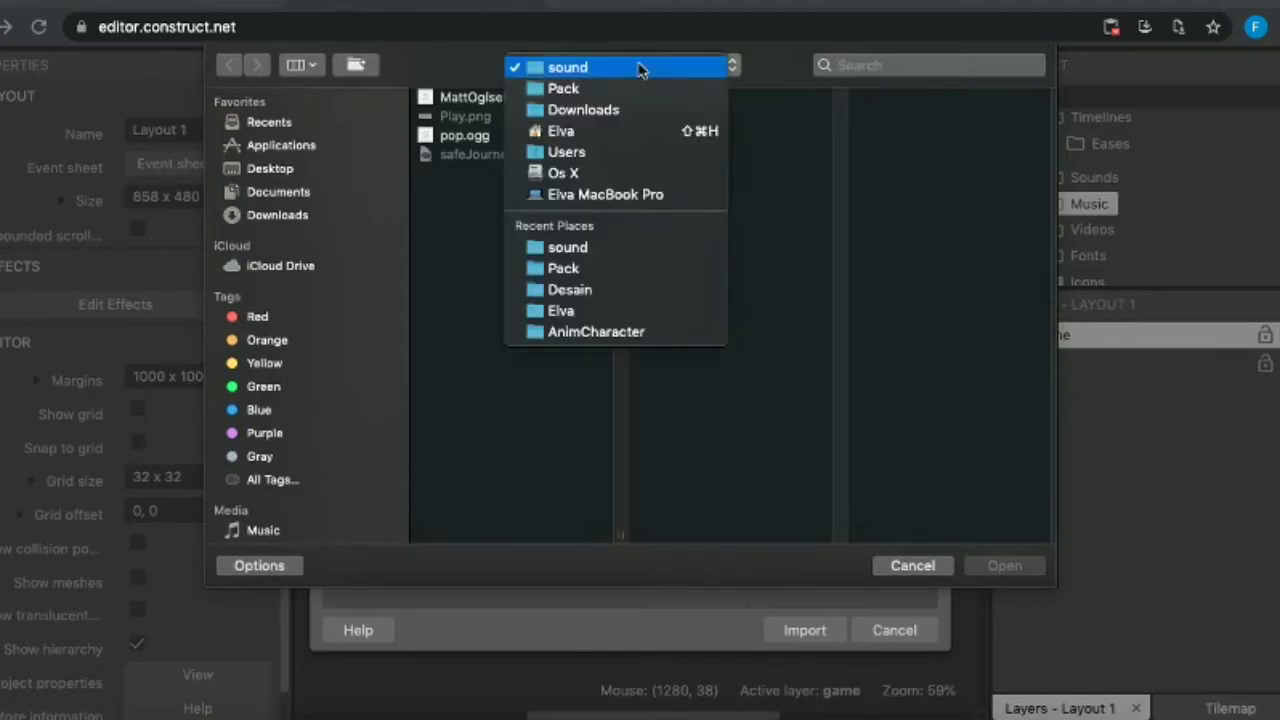
left_click(464, 69)
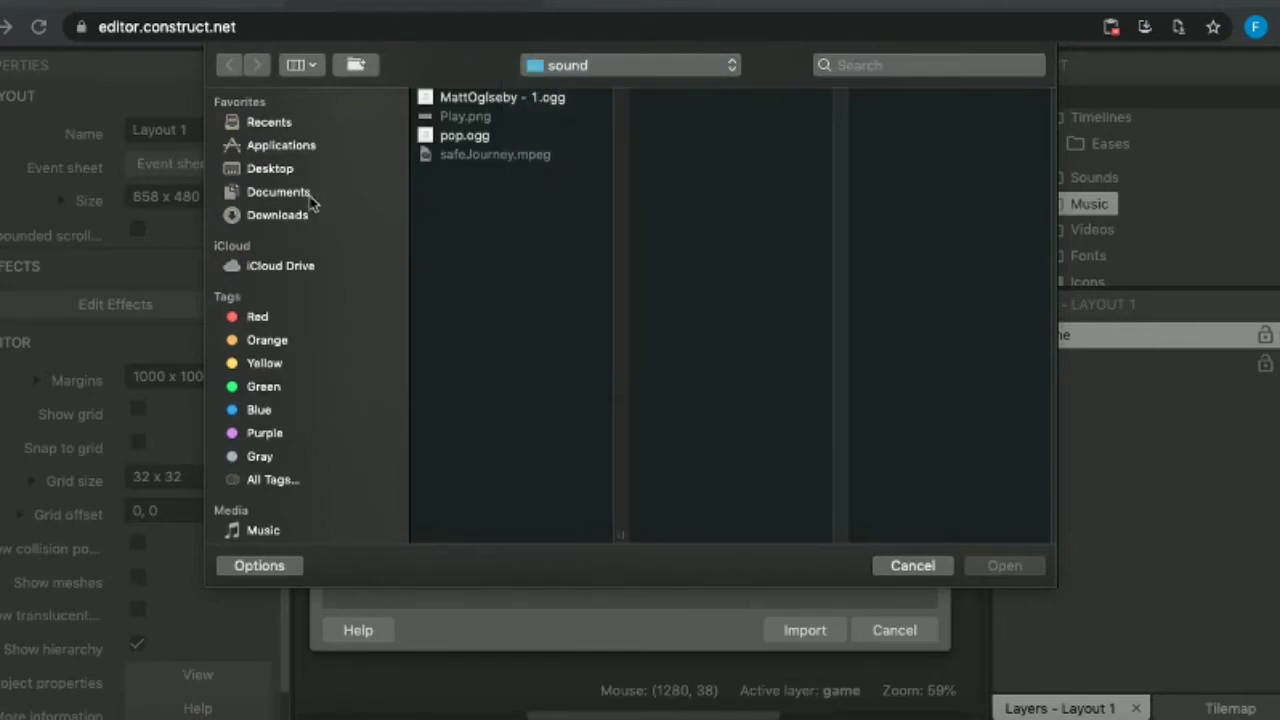
left_click(570, 68)
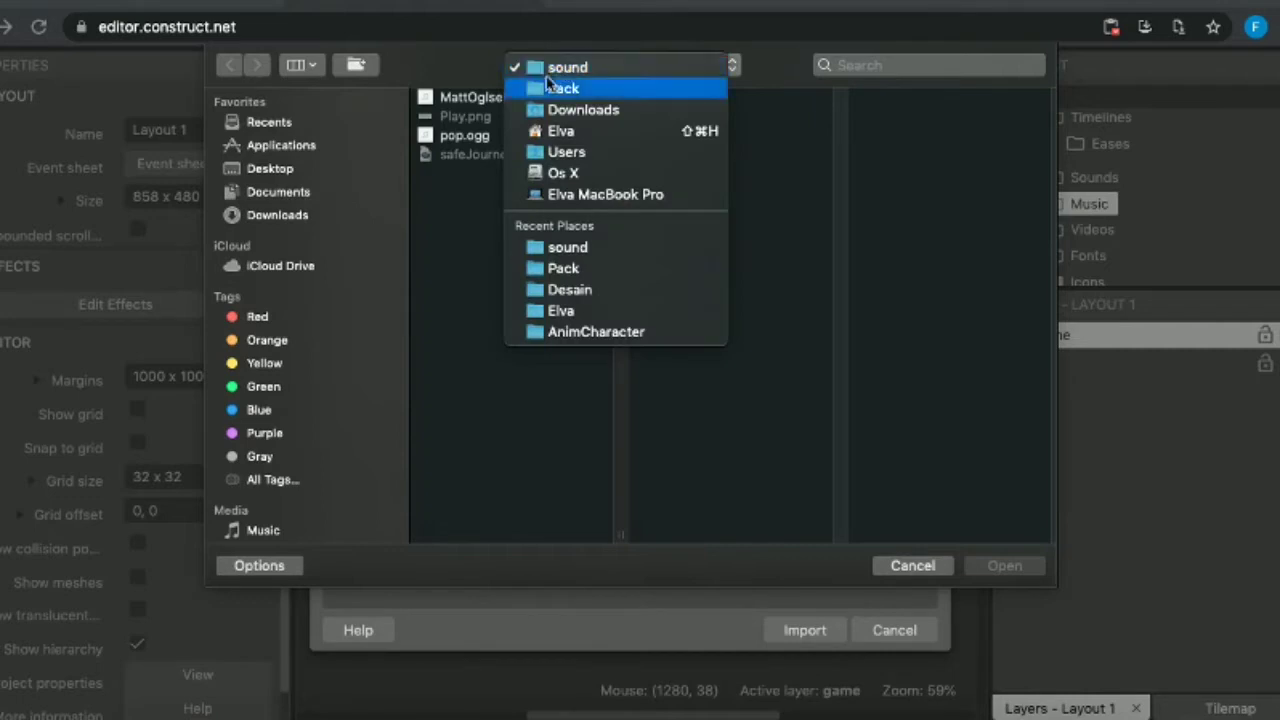
left_click(563, 88)
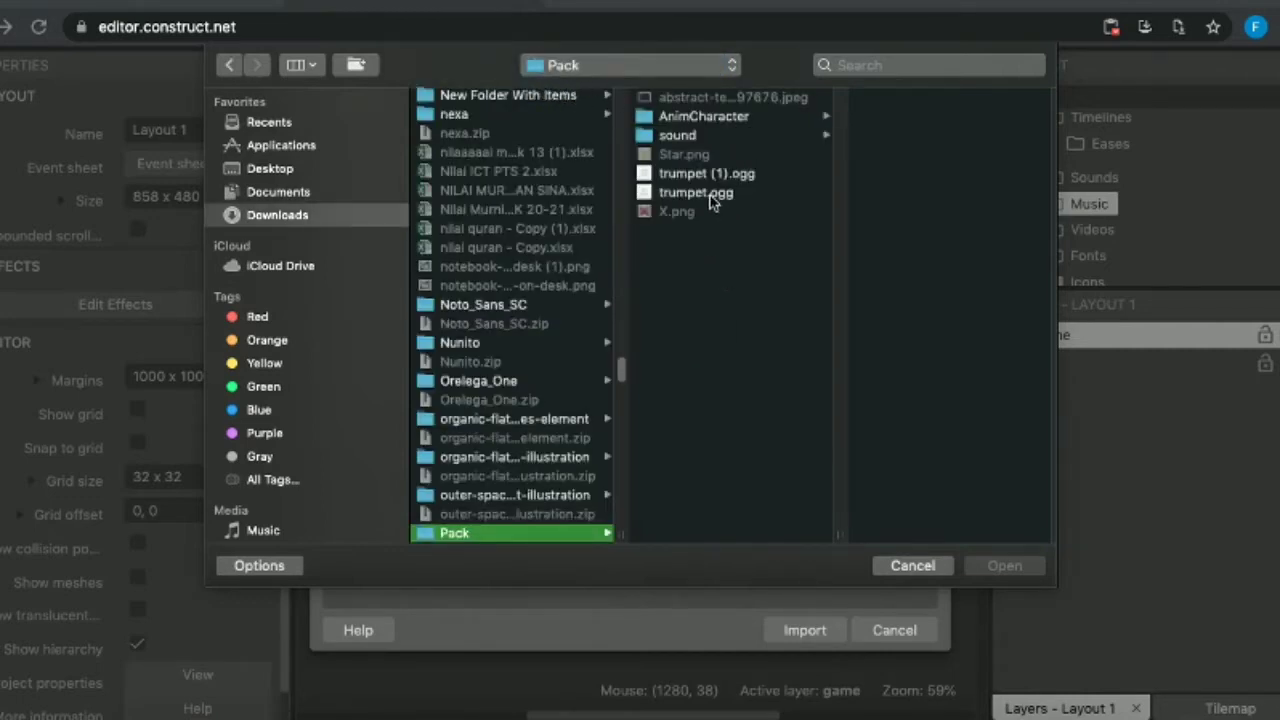
left_click(710, 195)
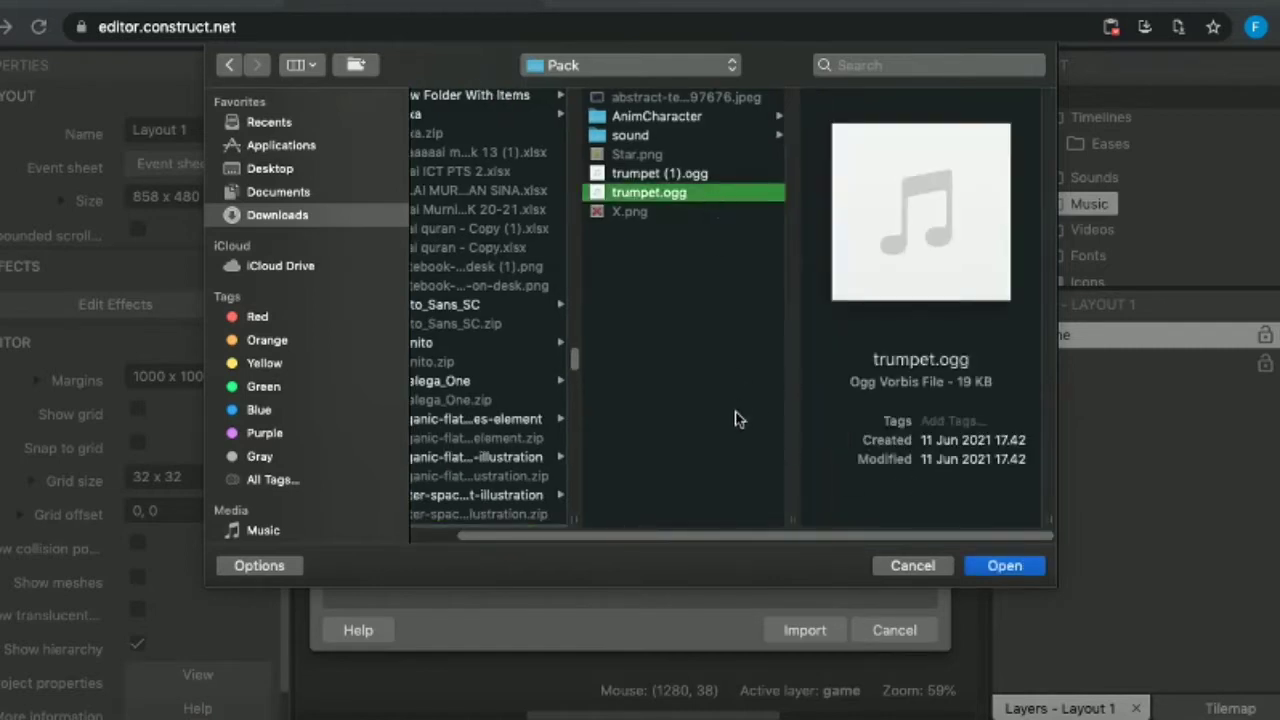
left_click(1004, 566)
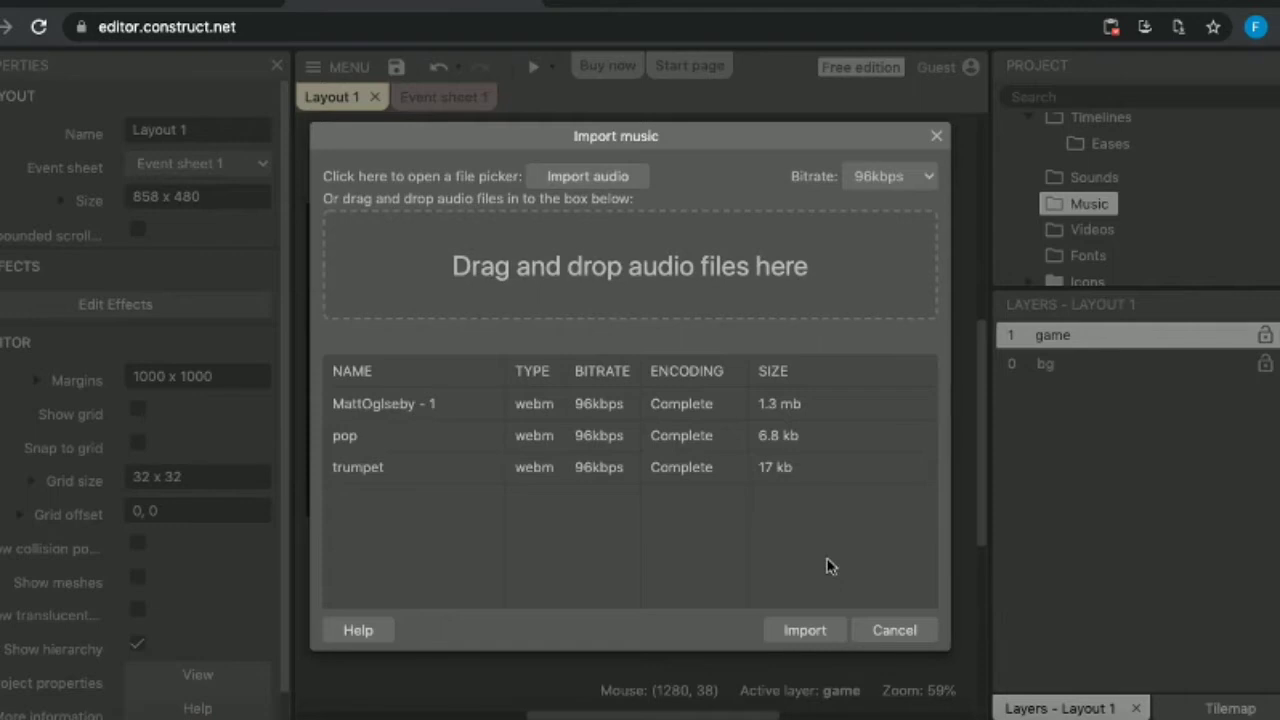
left_click(793, 634)
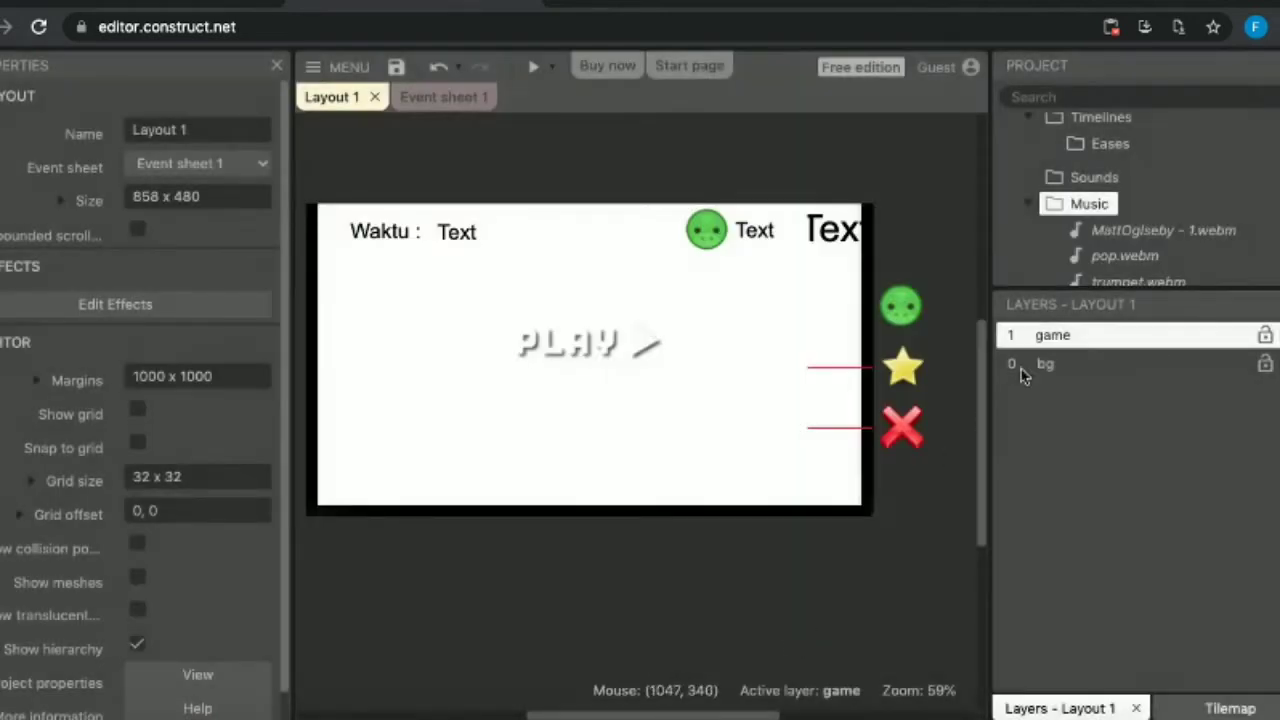
Preview the imported MattOglseby - 1.webm music track, and close the audio preview.
left_click(1121, 232)
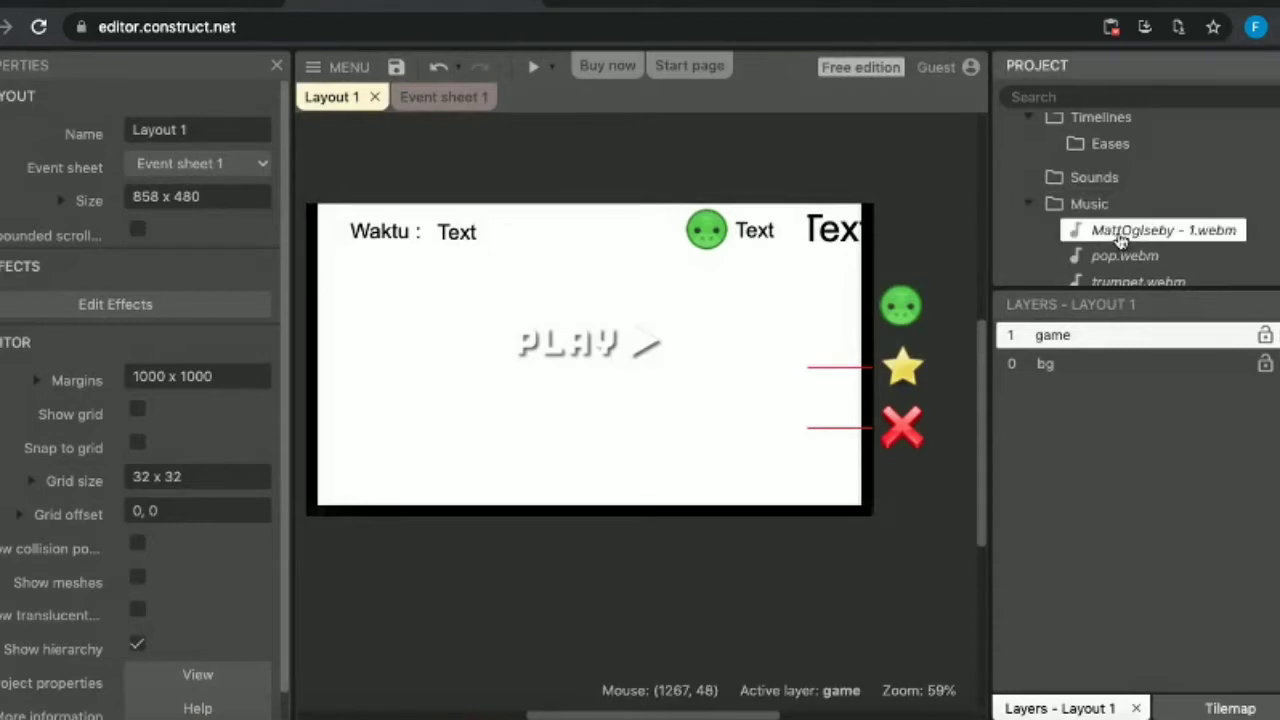
double_click(1121, 232)
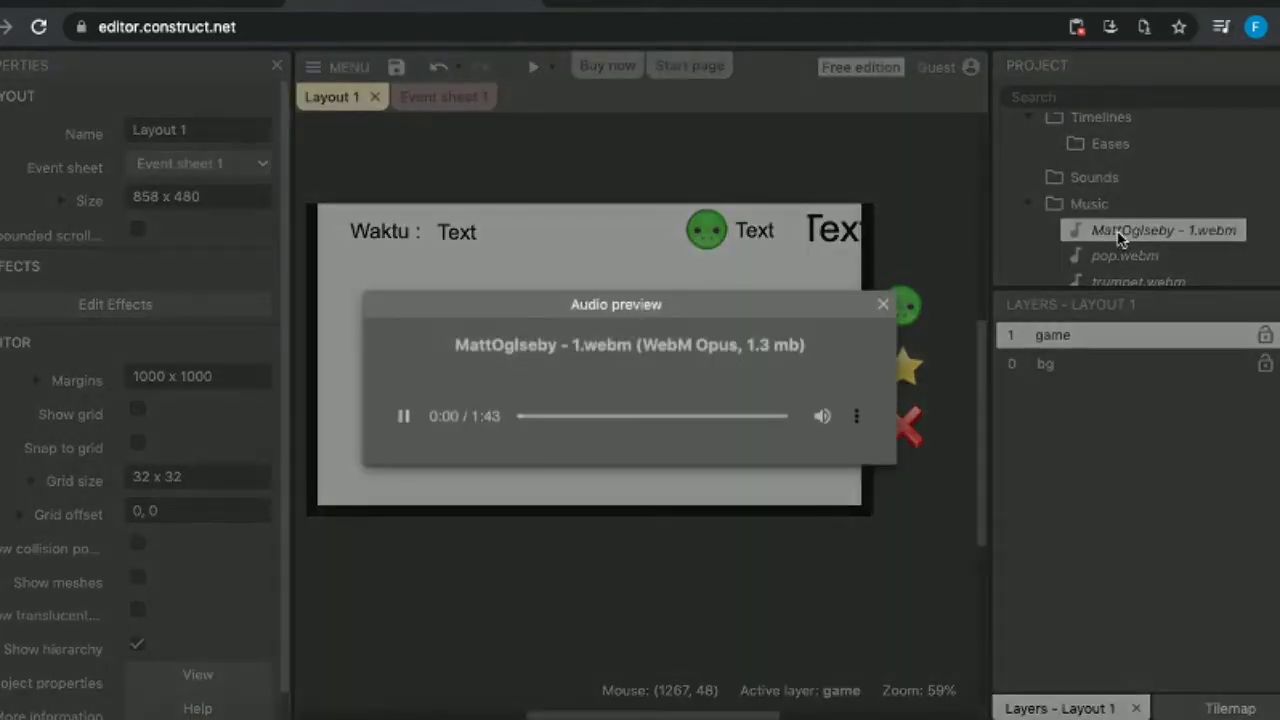
left_click(883, 306)
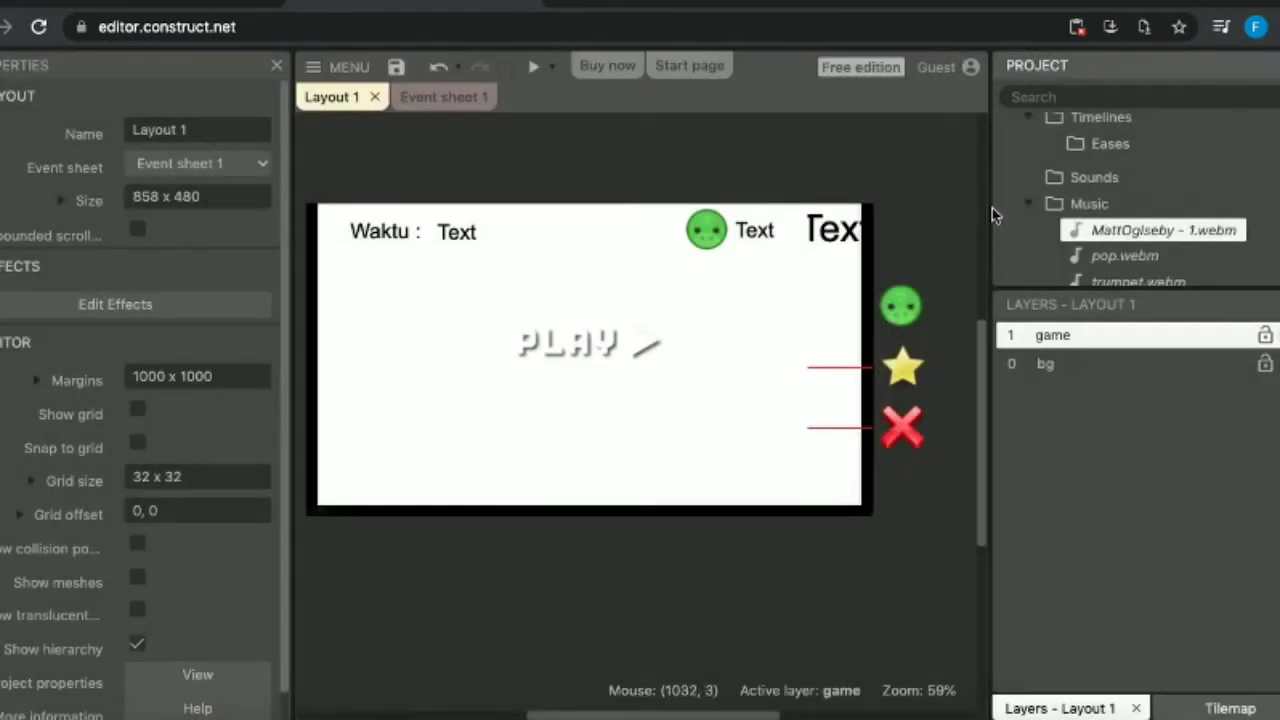
scroll(1141, 178, "up", 1)
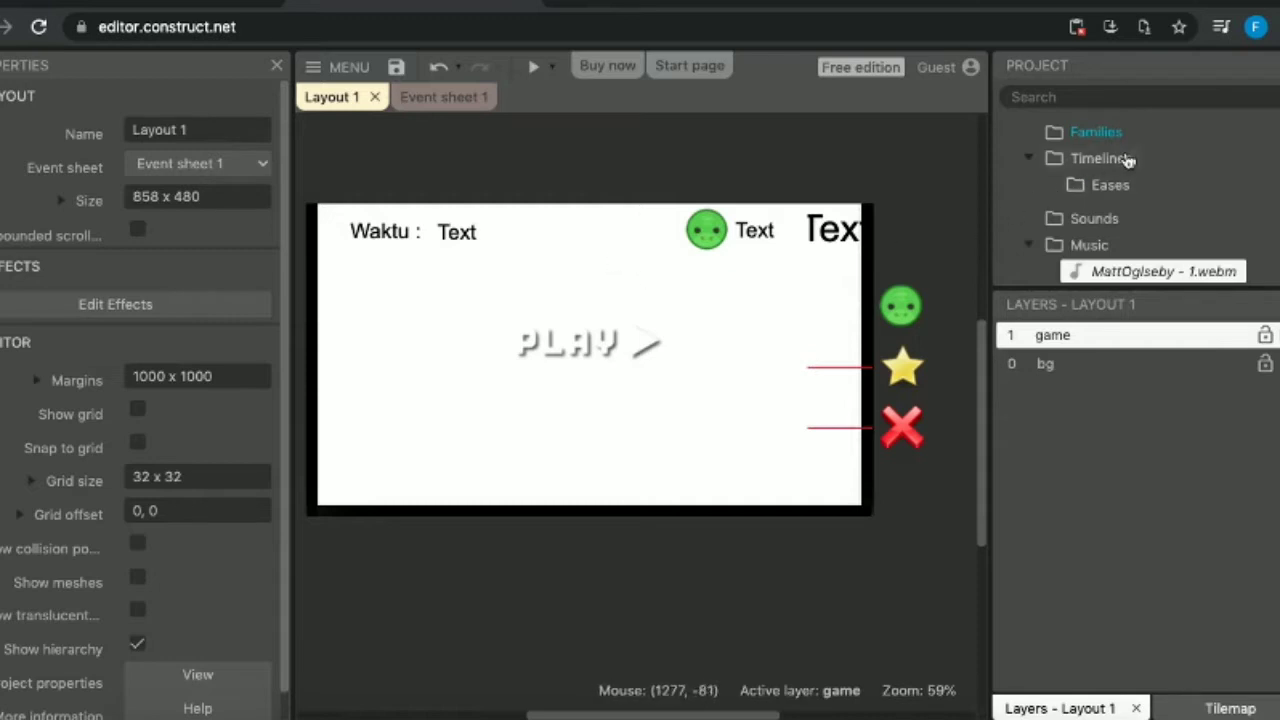
scroll(1128, 162, "up", 4)
scroll(1128, 162, "up", 10)
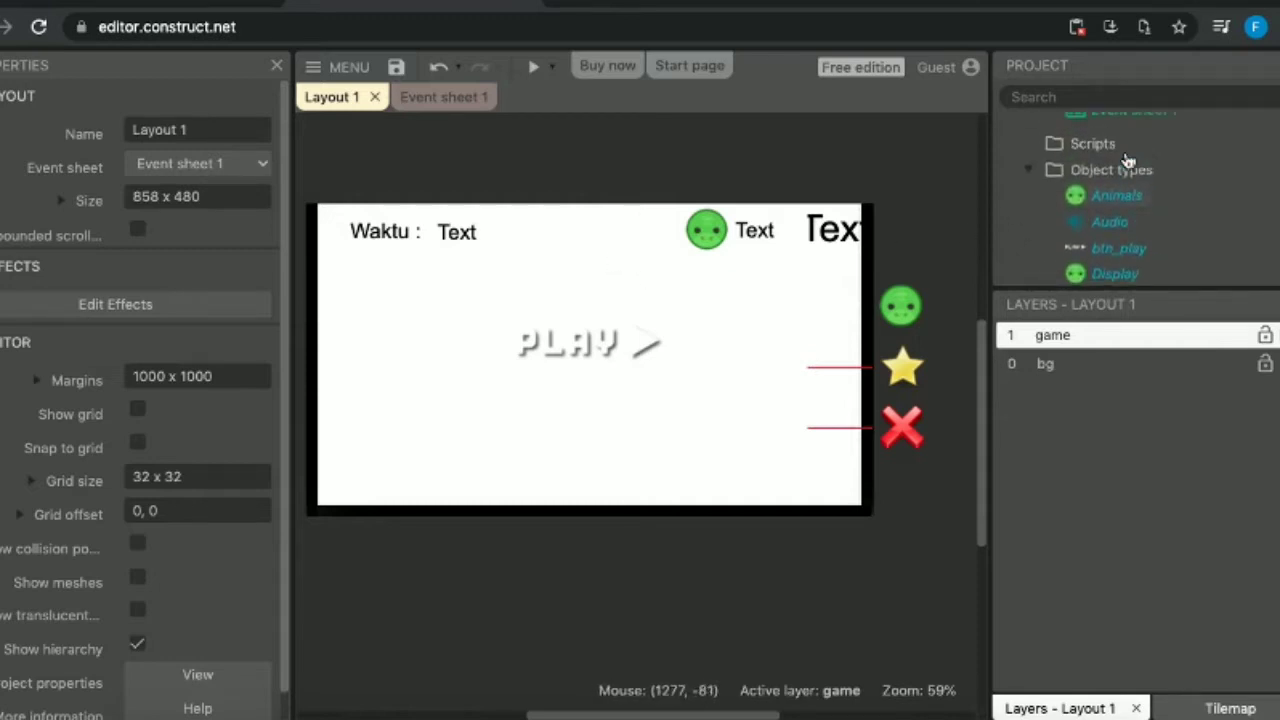
left_click(1112, 170)
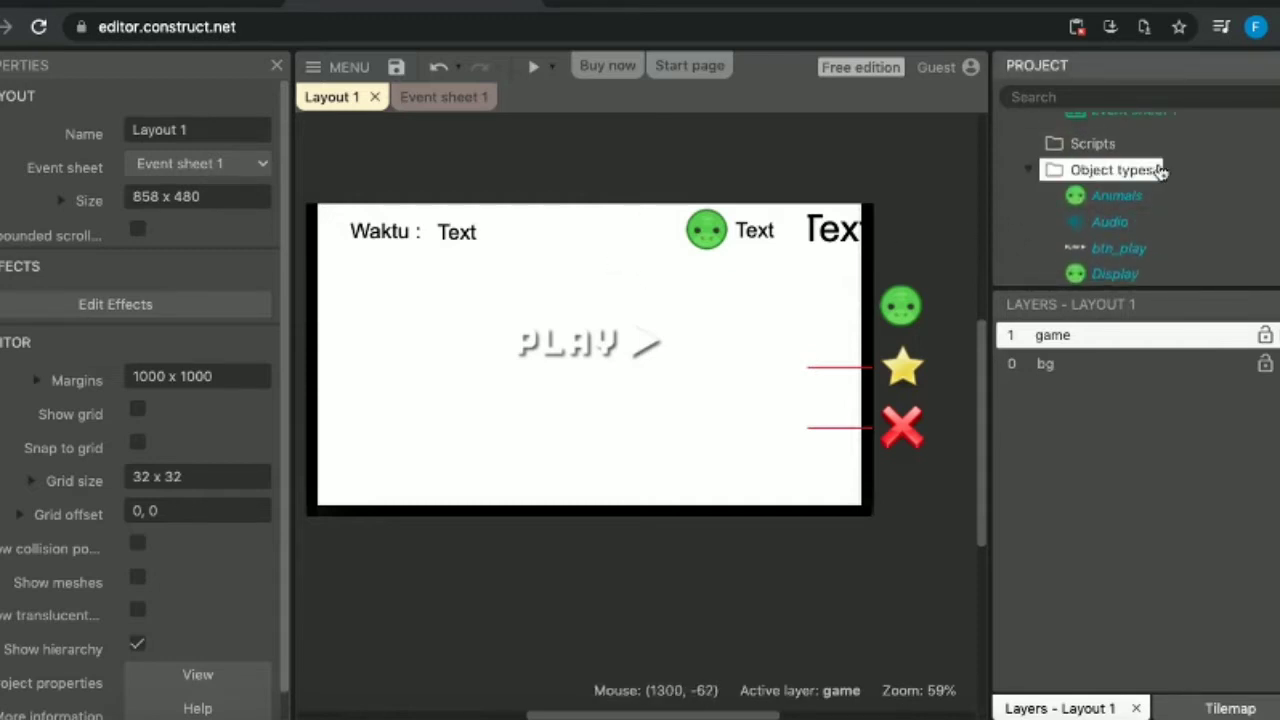
scroll(1230, 176, "up", 2)
scroll(1230, 176, "down", 2)
scroll(1230, 176, "up", 1)
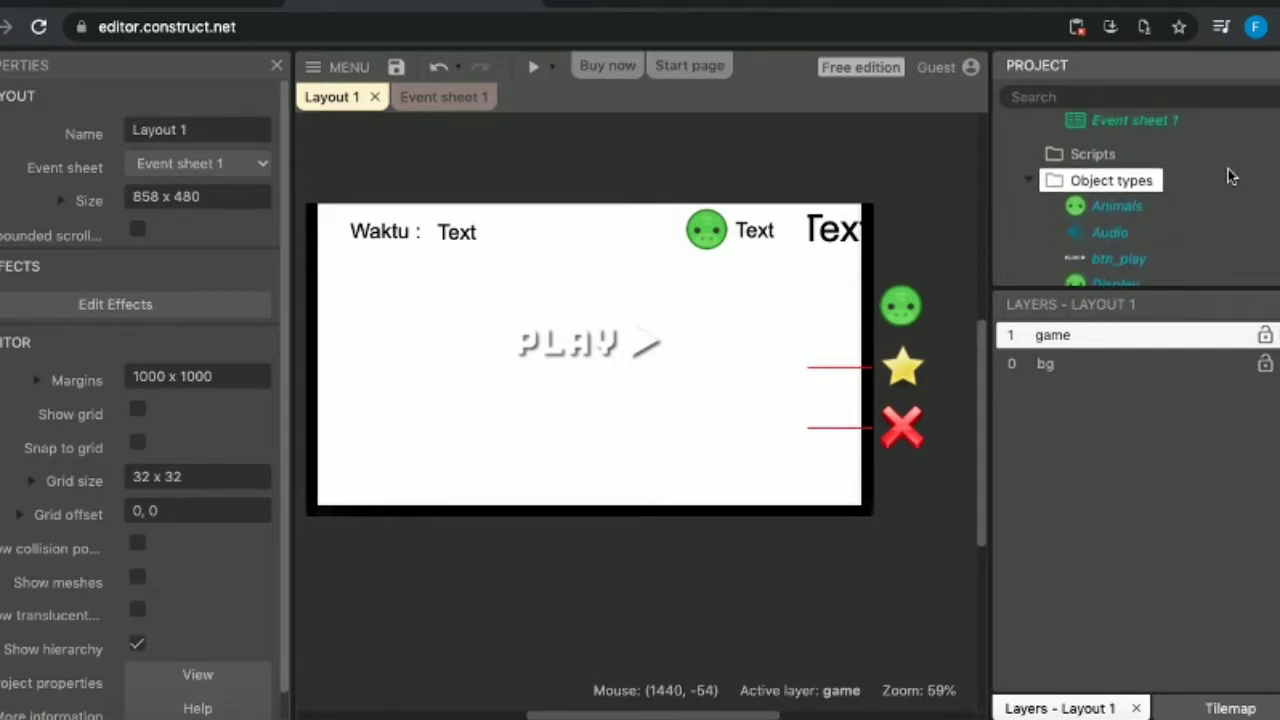
Insert a Sprite object named Background and place it in the upper middle area of Layout 1.
right_click(553, 262)
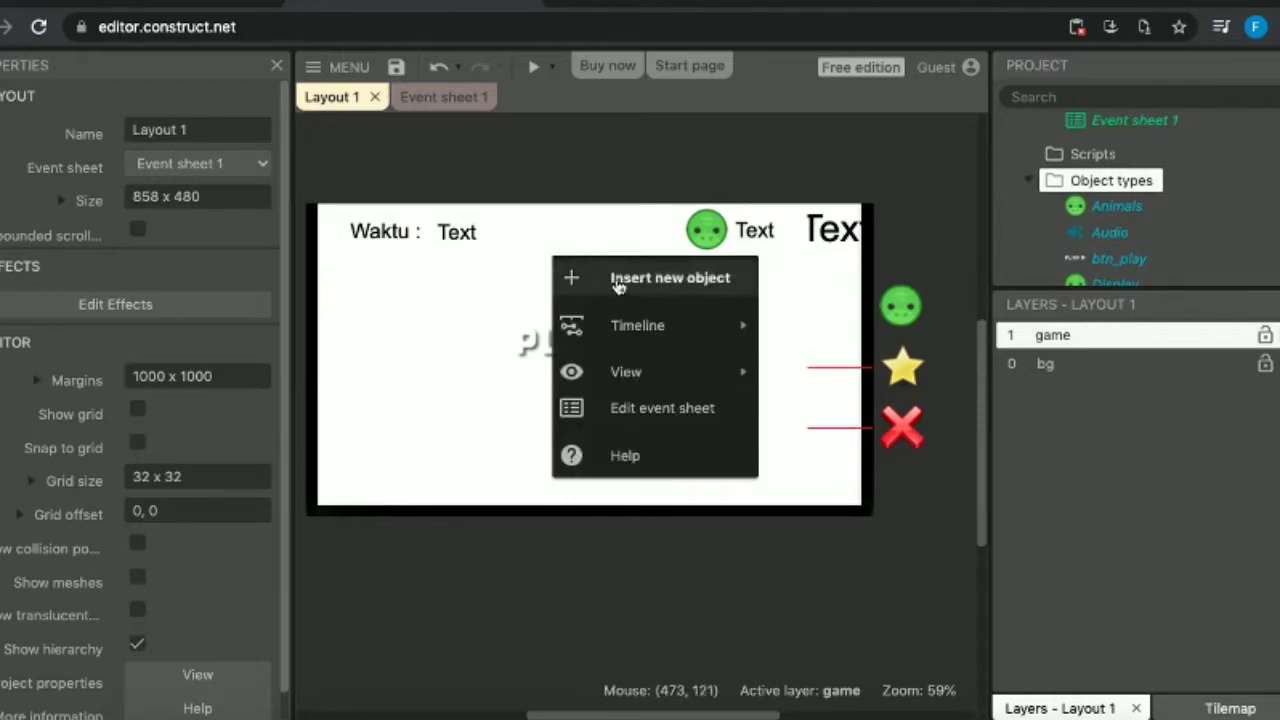
left_click(618, 287)
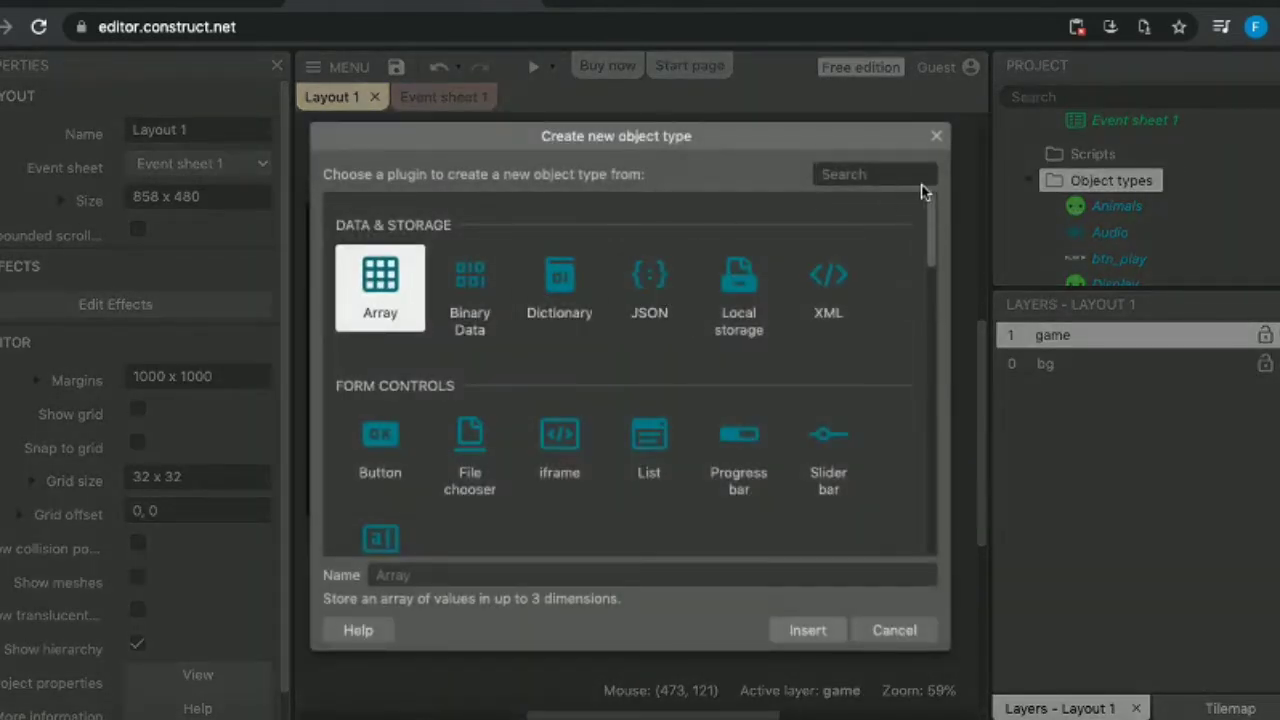
type("spr")
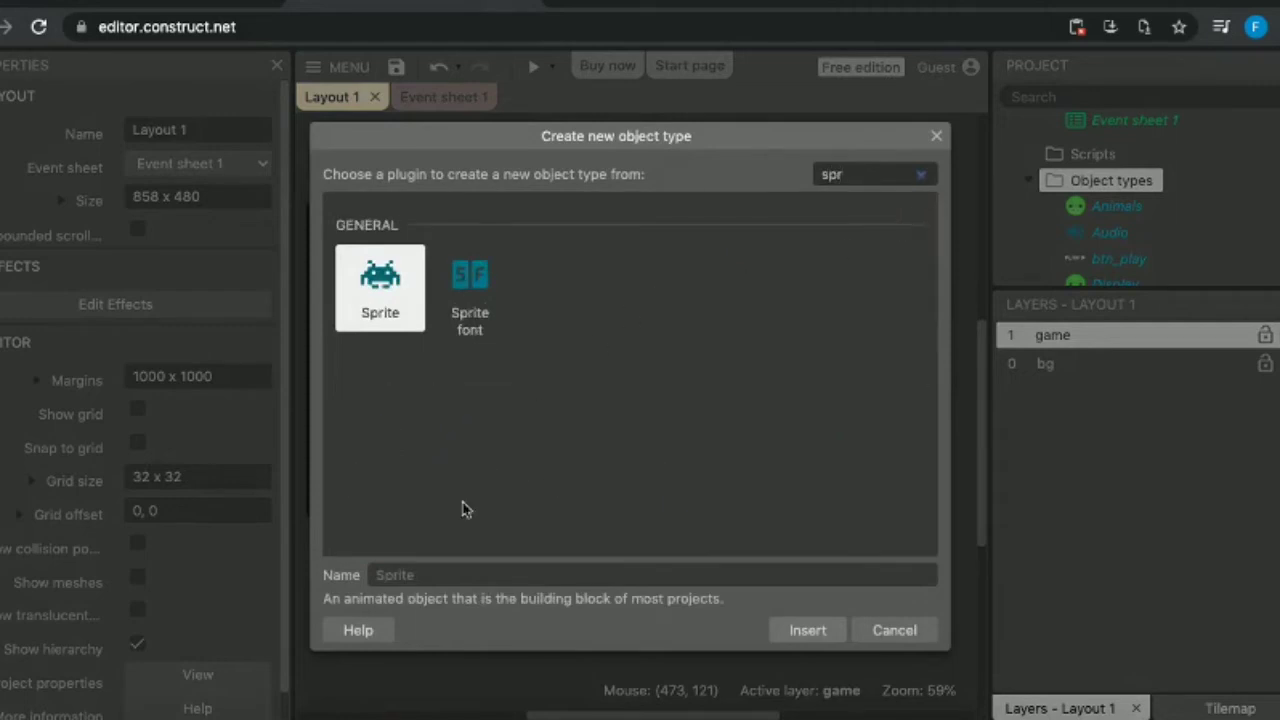
left_click(419, 576)
type("Bac")
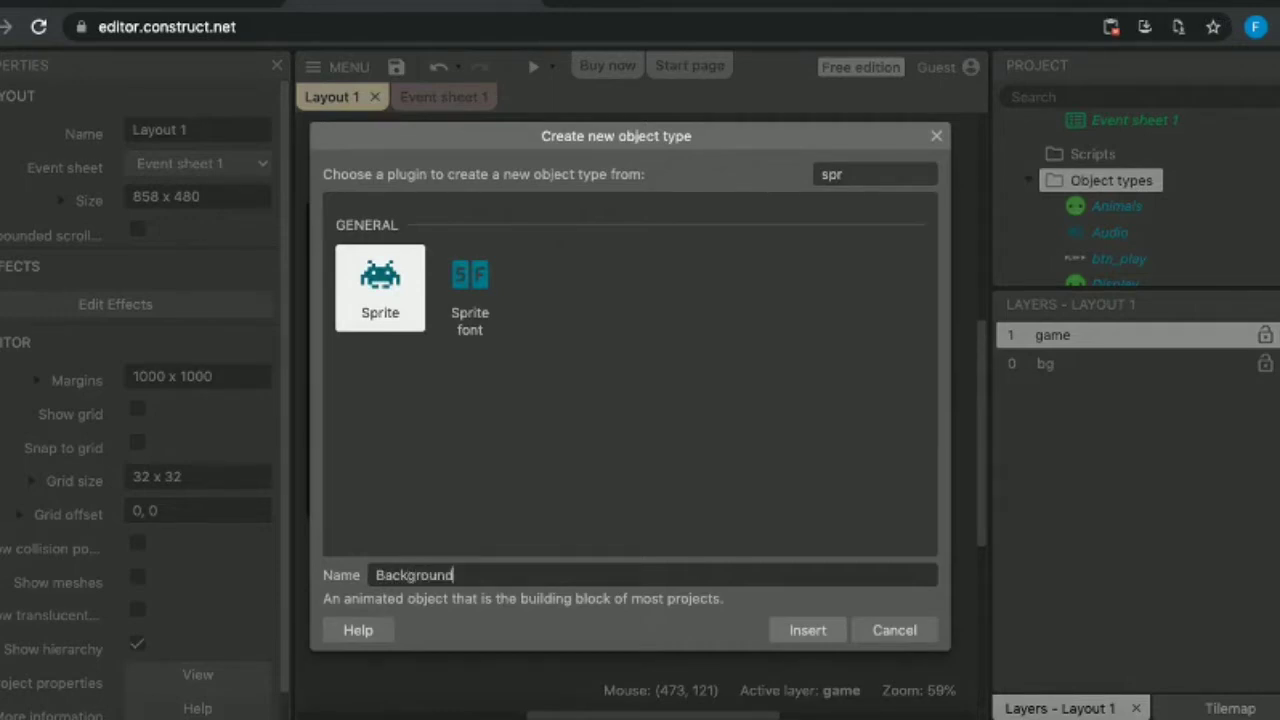
type("kground")
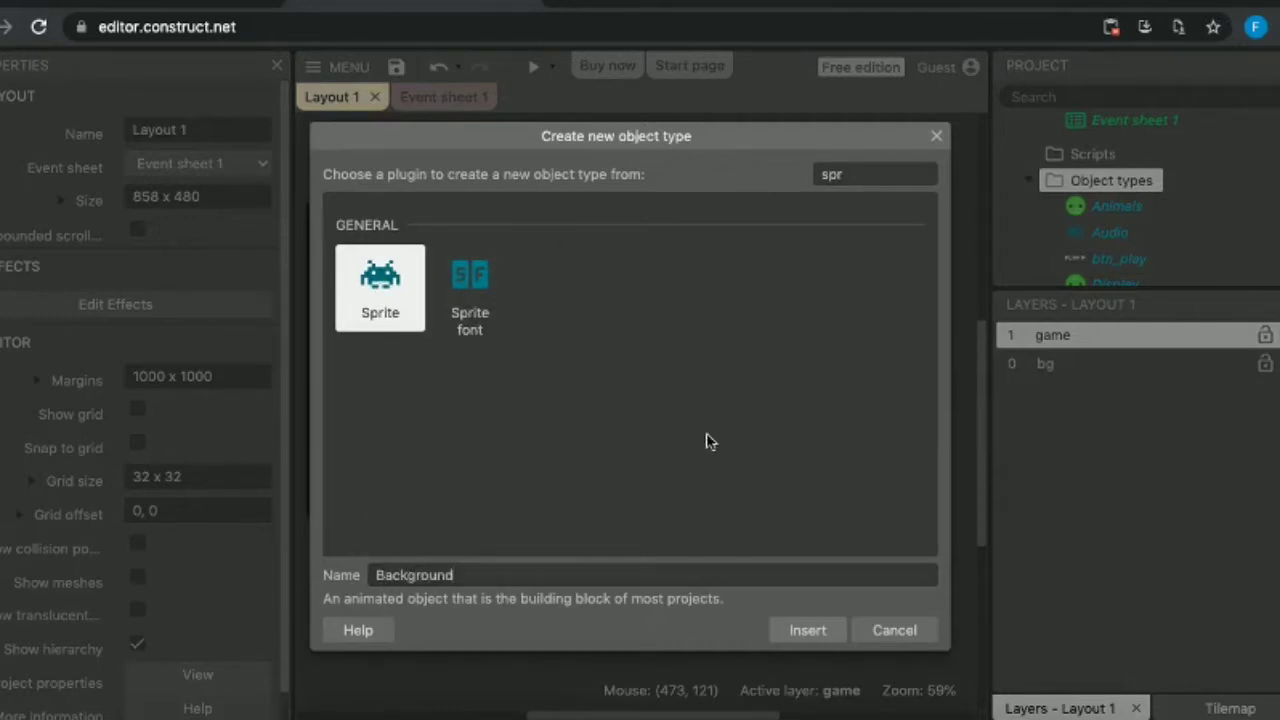
left_click(808, 631)
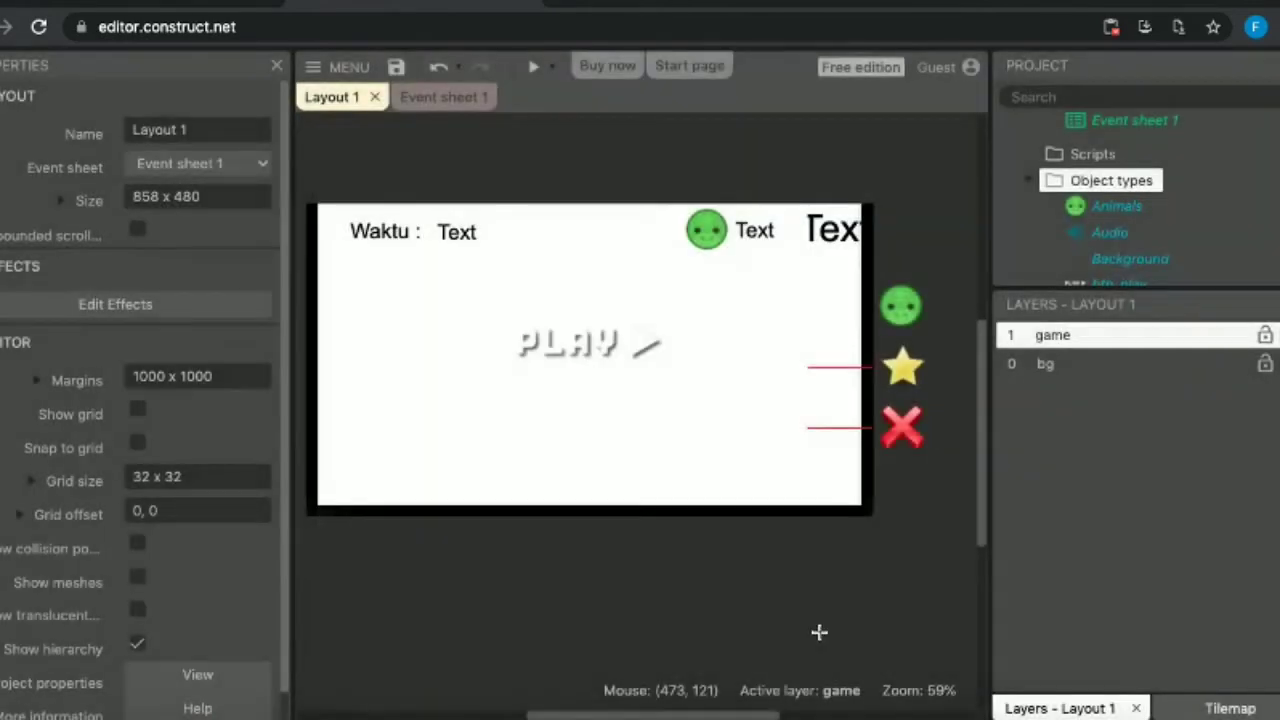
left_click(535, 258)
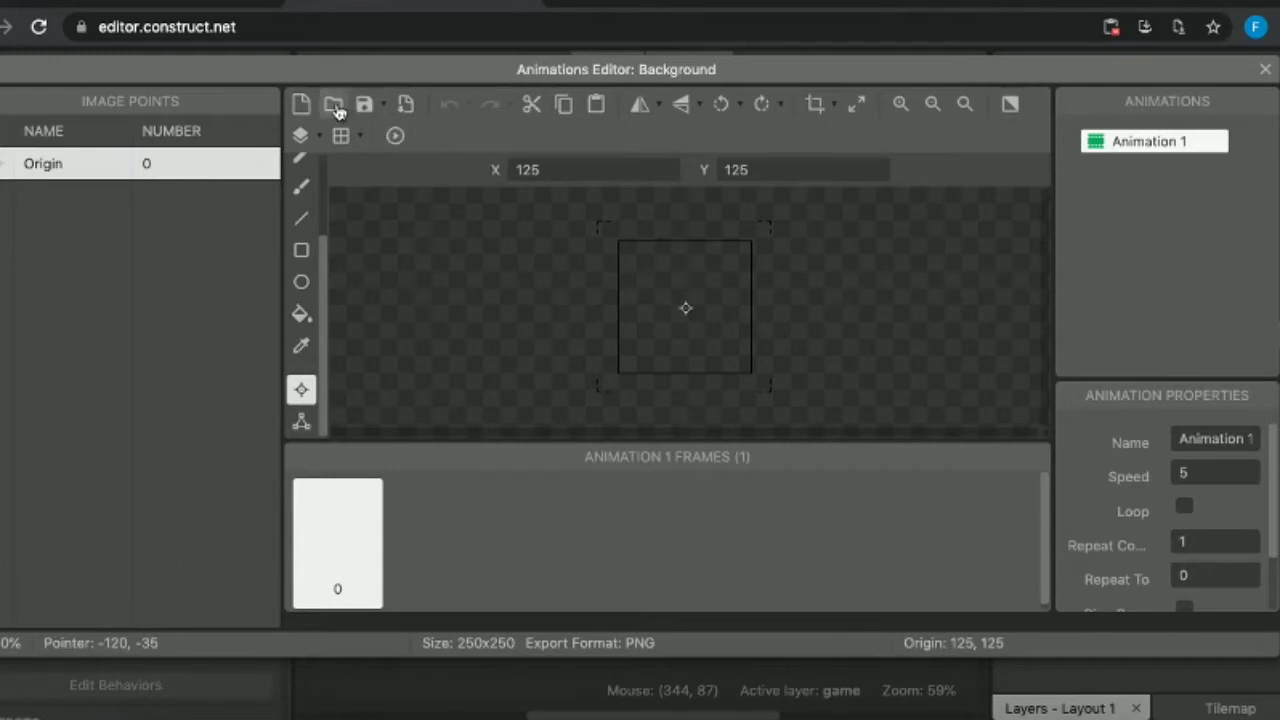
Load abstract-technological-background_23-2148897676.jpeg as the Background sprite's image and close the Animations Editor.
left_click(334, 105)
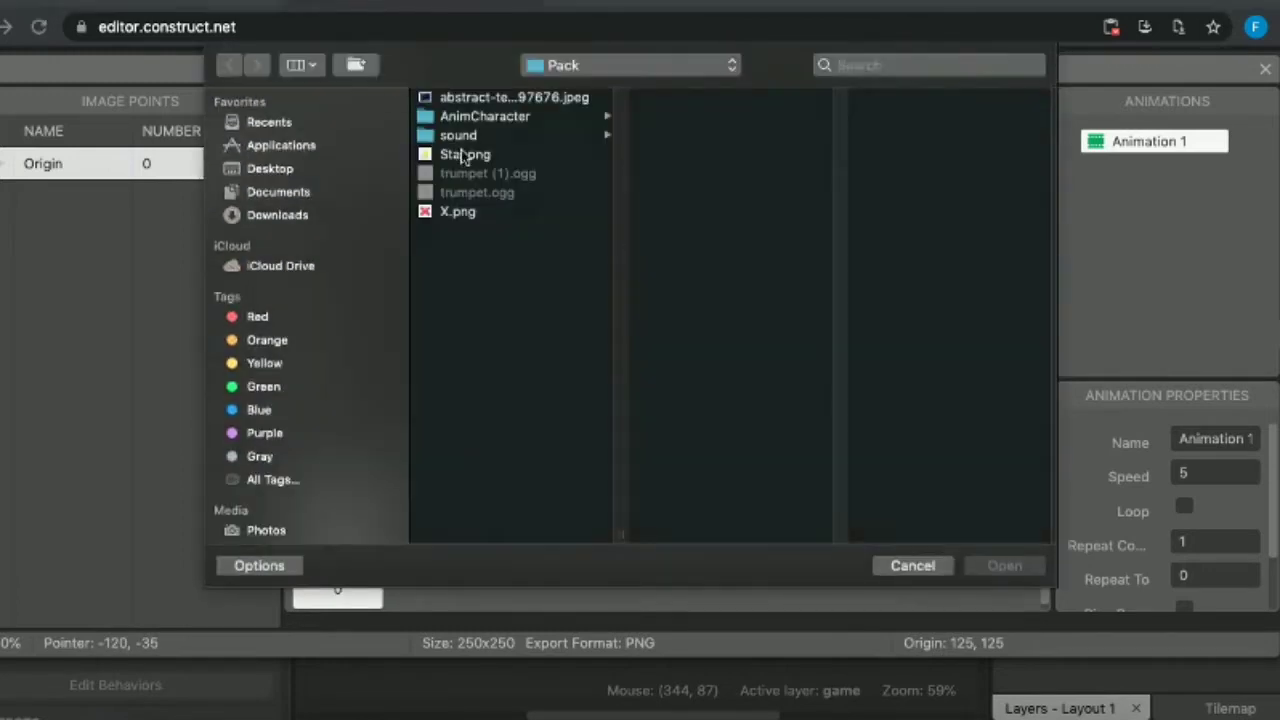
left_click(492, 100)
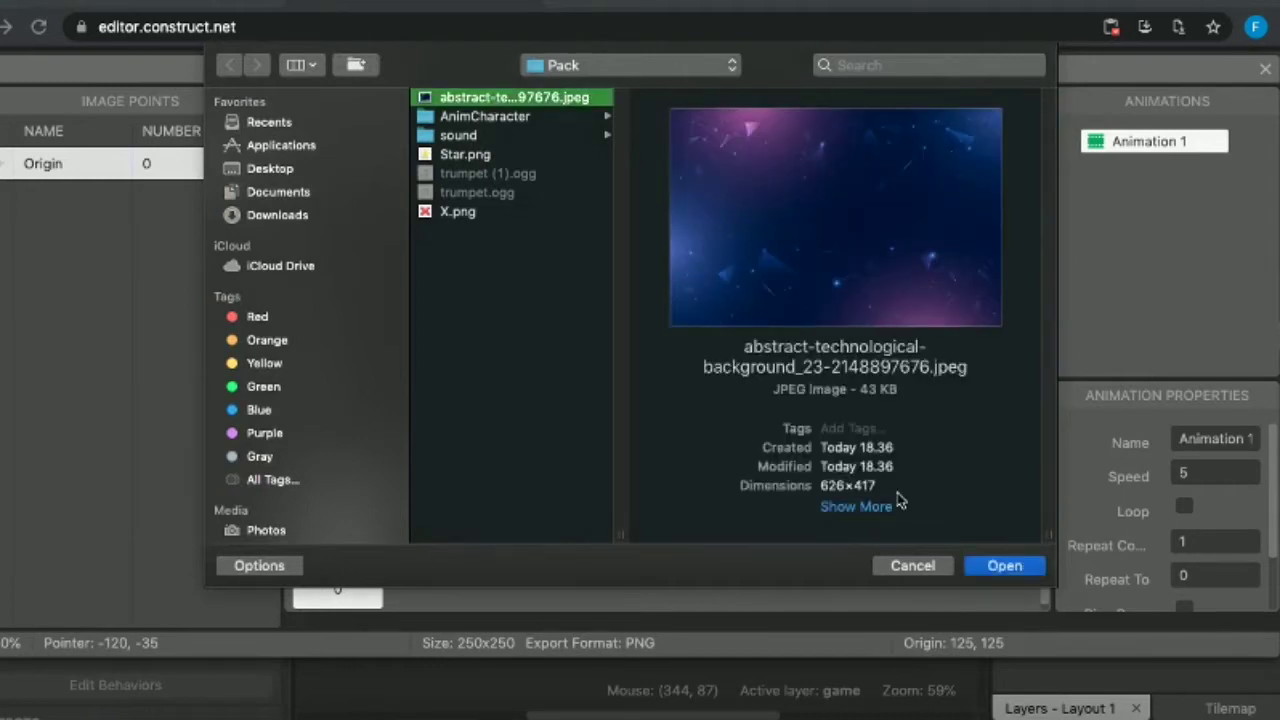
left_click(1004, 567)
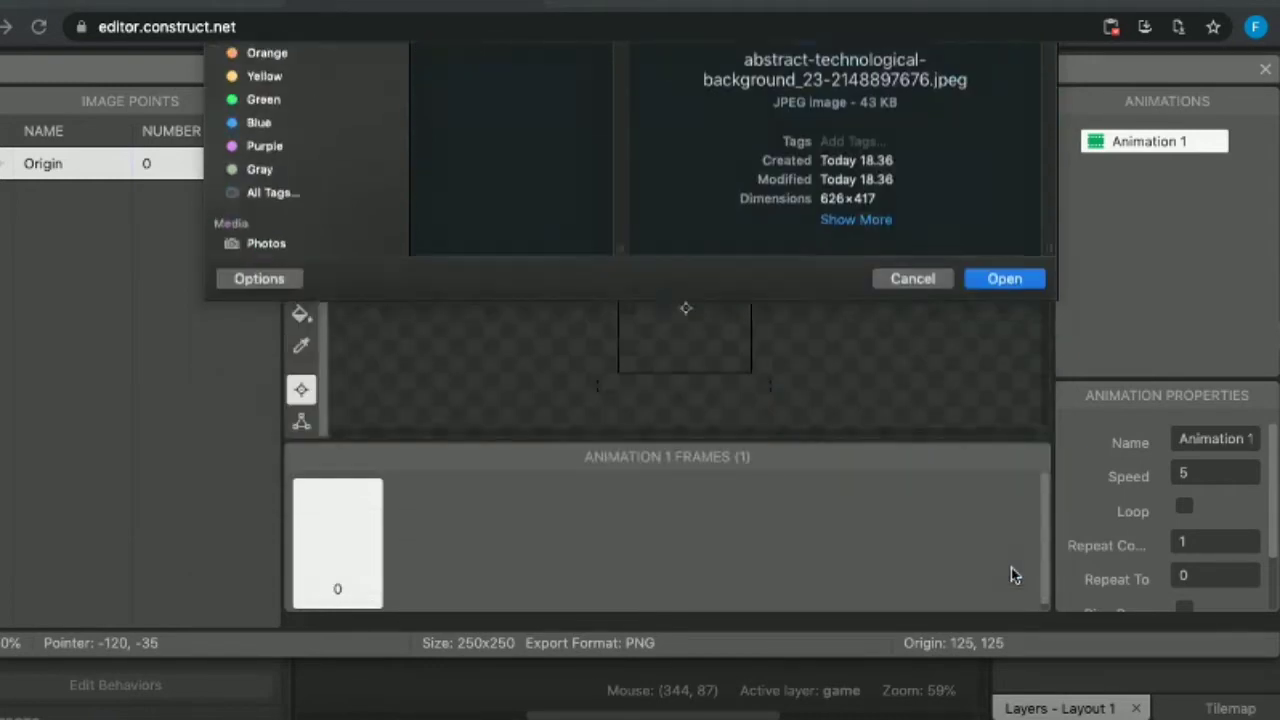
left_click(1266, 72)
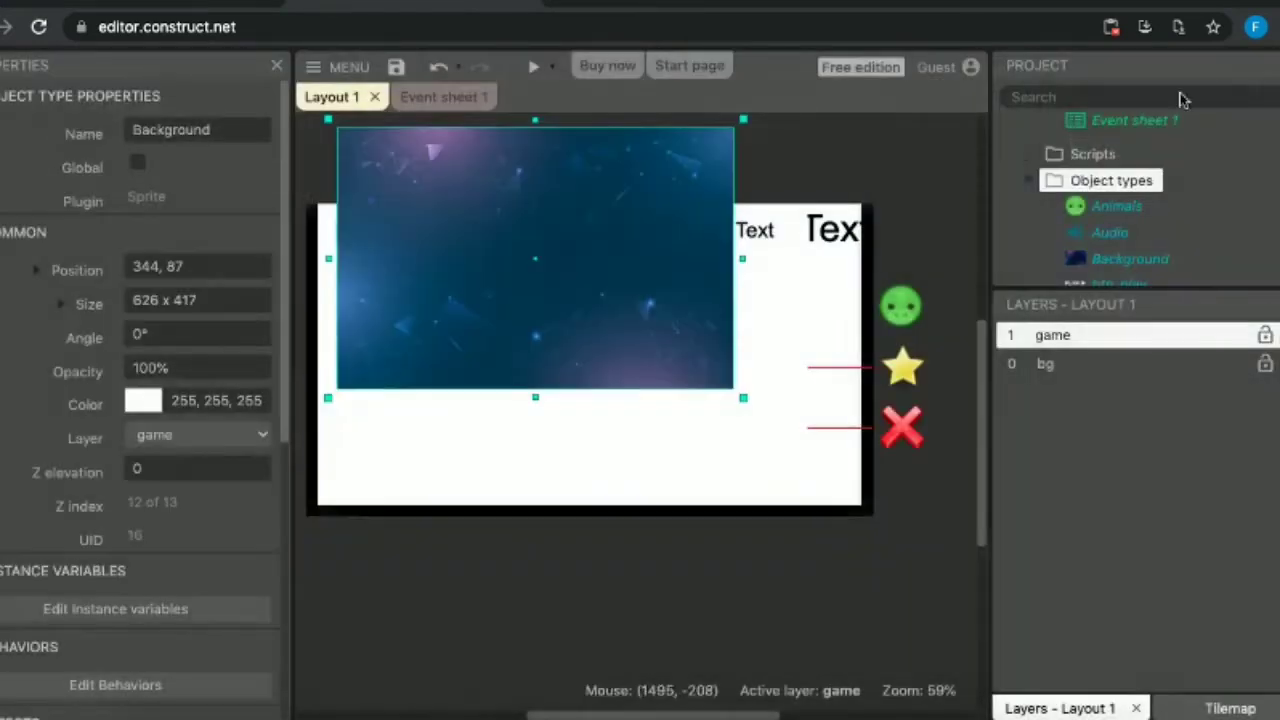
Enlarge the Background sprite to about 942 x 581 and position it at about 432, 268 to cover the layout.
left_click_drag(588, 222, 558, 287)
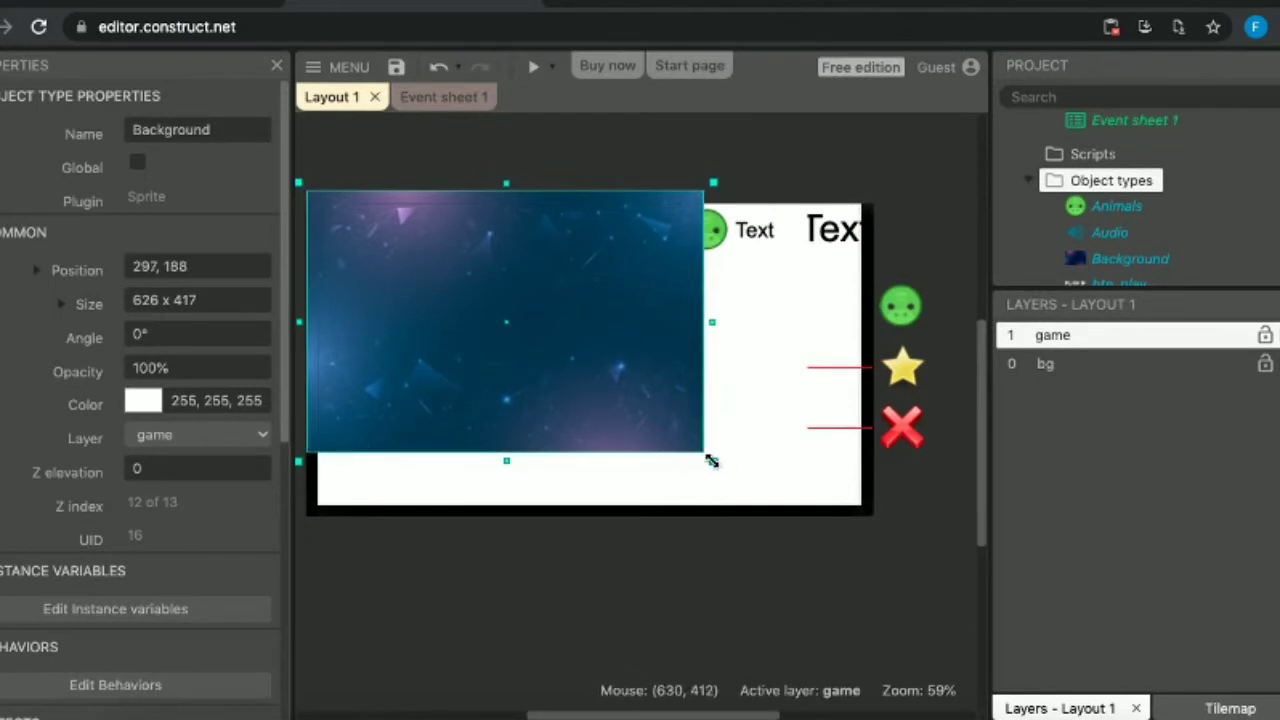
left_click_drag(713, 461, 914, 564)
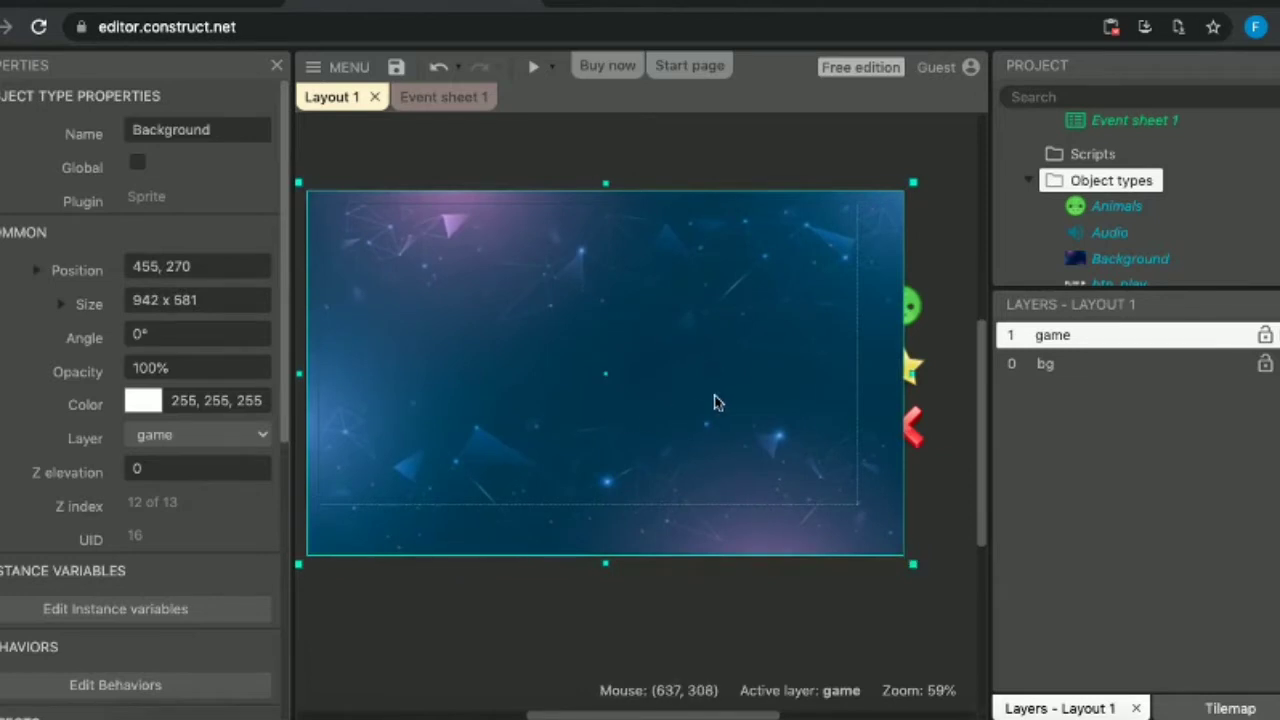
left_click_drag(717, 400, 706, 398)
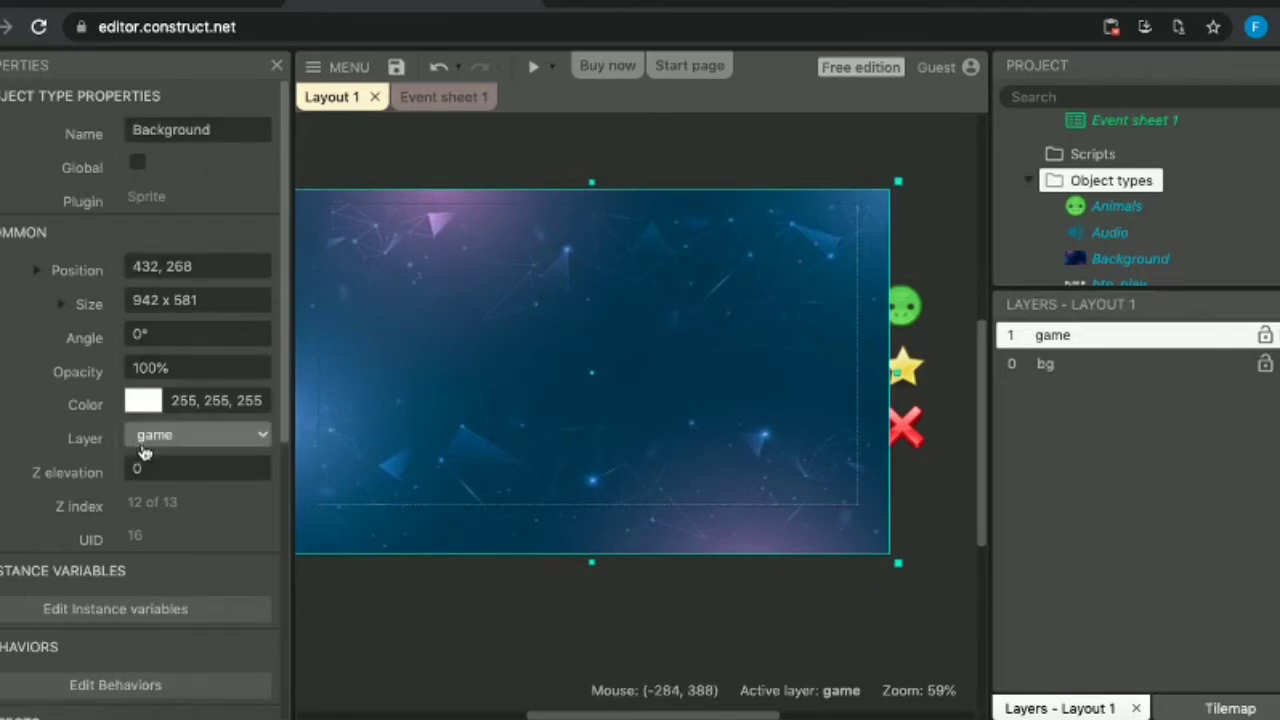
Move the Background sprite from the game layer to the bg layer.
left_click(1042, 366)
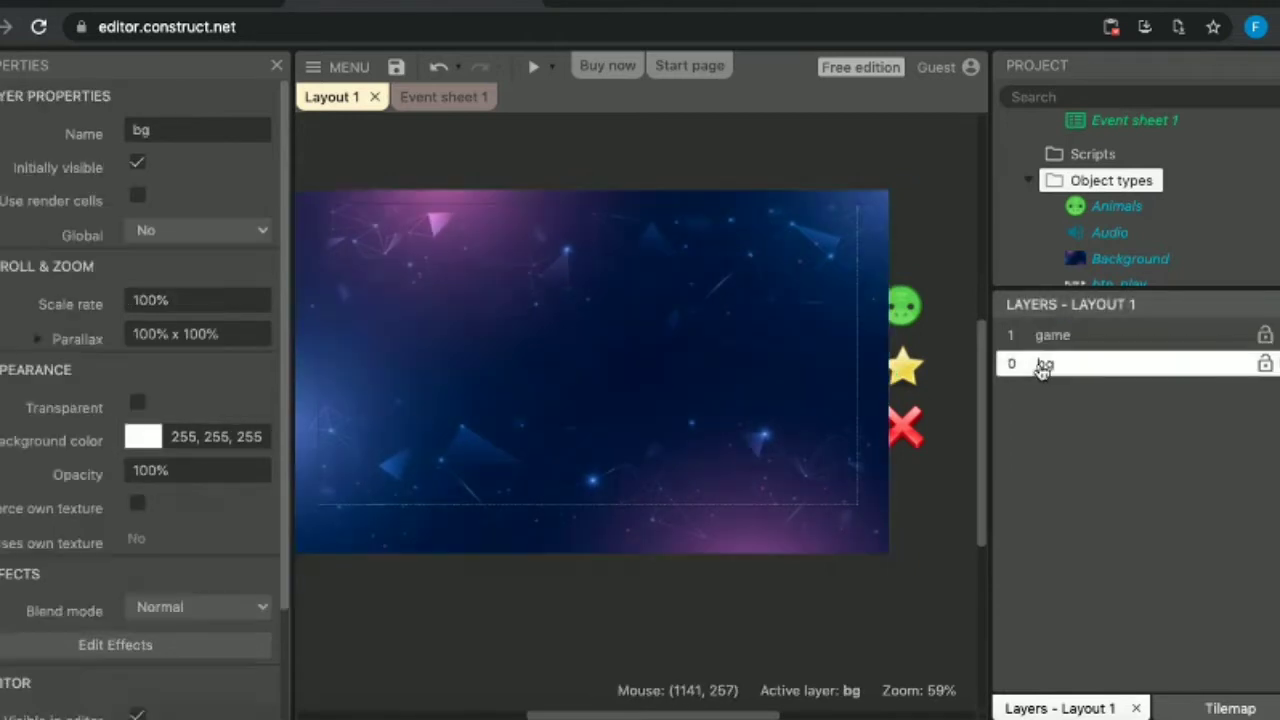
left_click(846, 546)
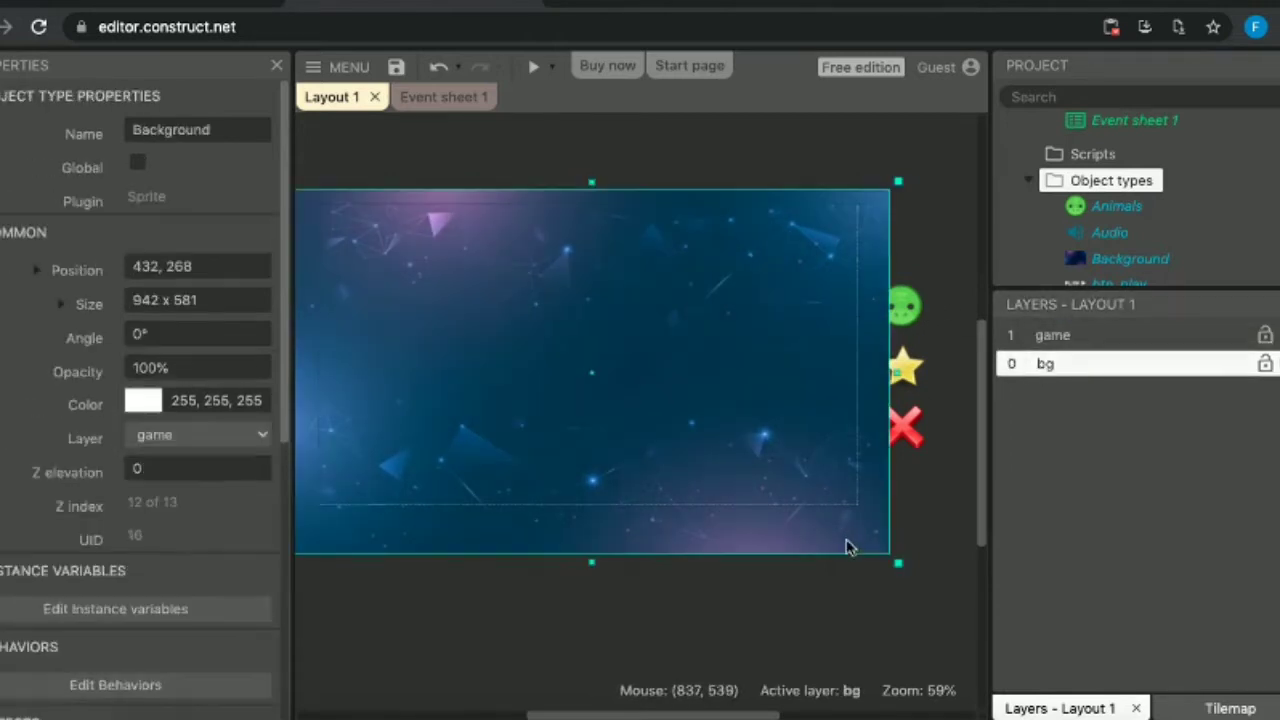
left_click(232, 440)
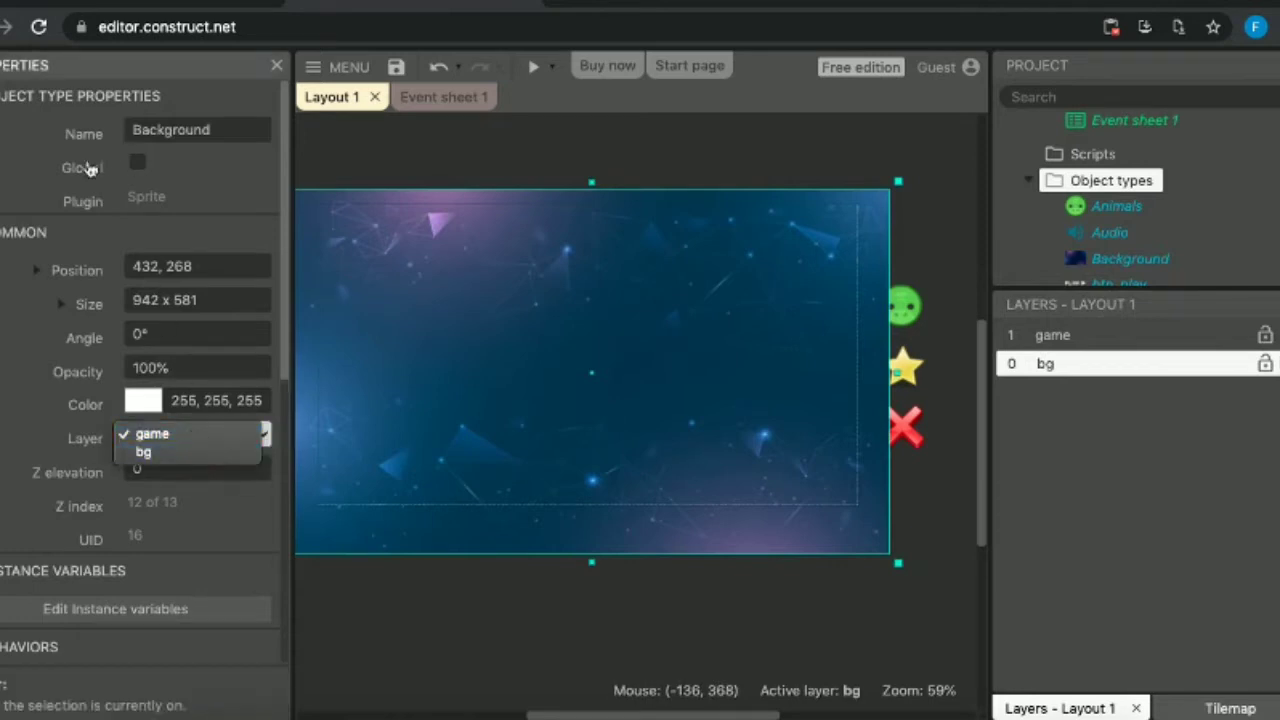
left_click(140, 458)
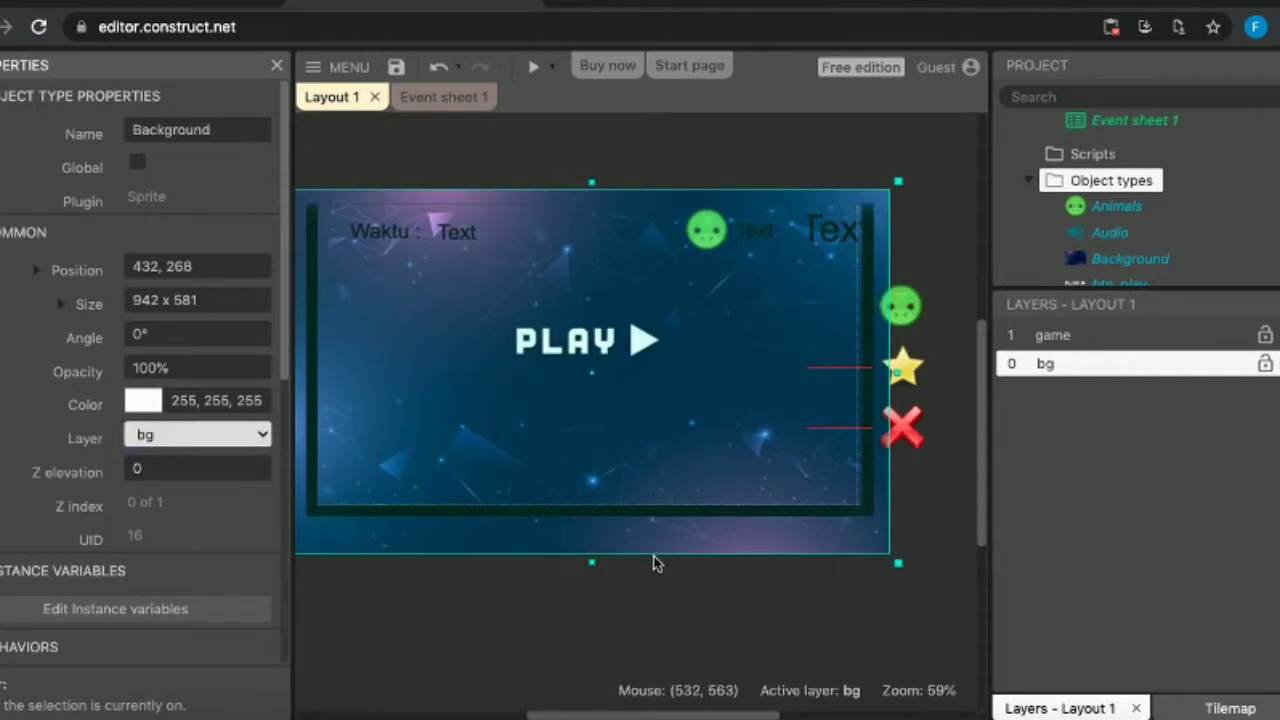
left_click(689, 640)
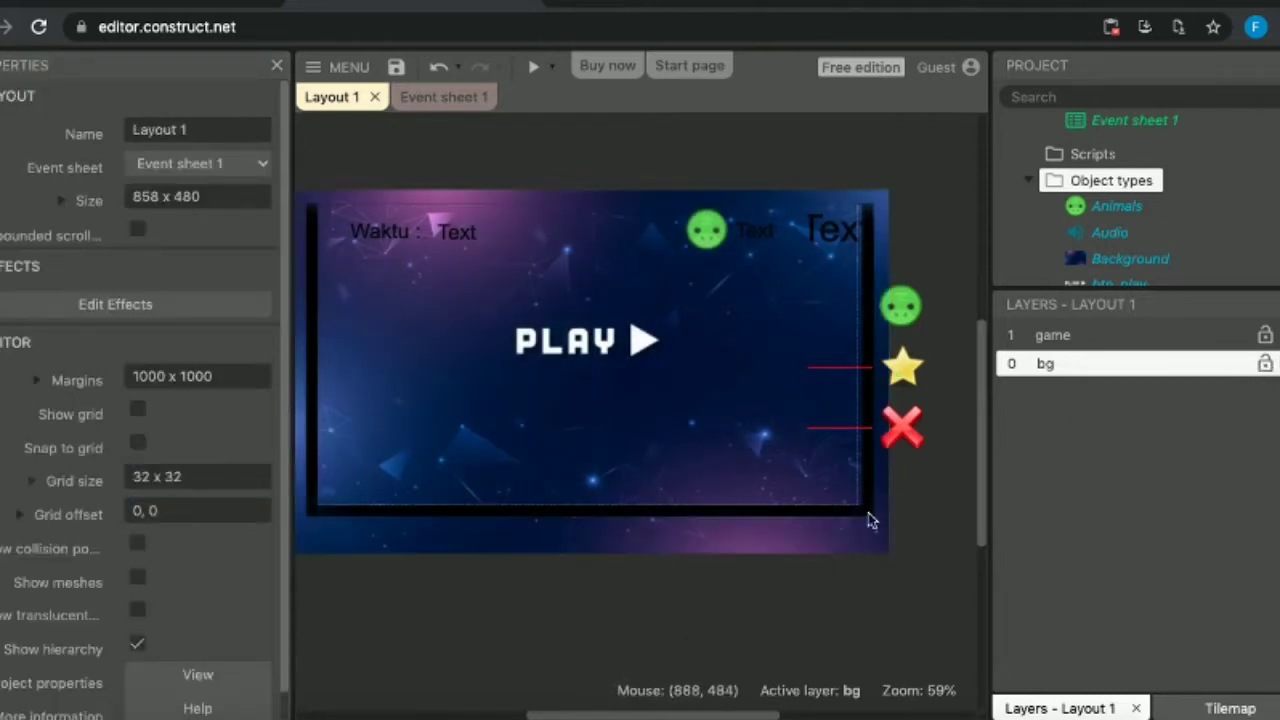
Set the Background sprite's opacity to 60%.
left_click(868, 520)
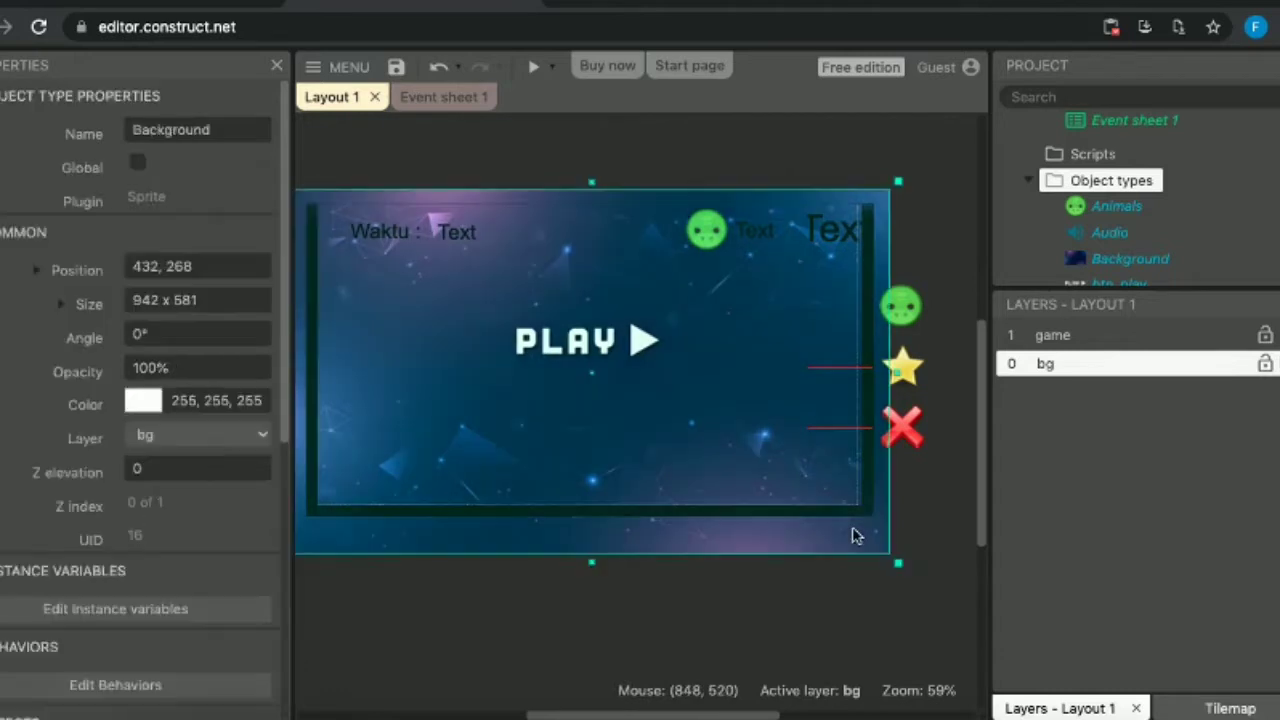
left_click(181, 367)
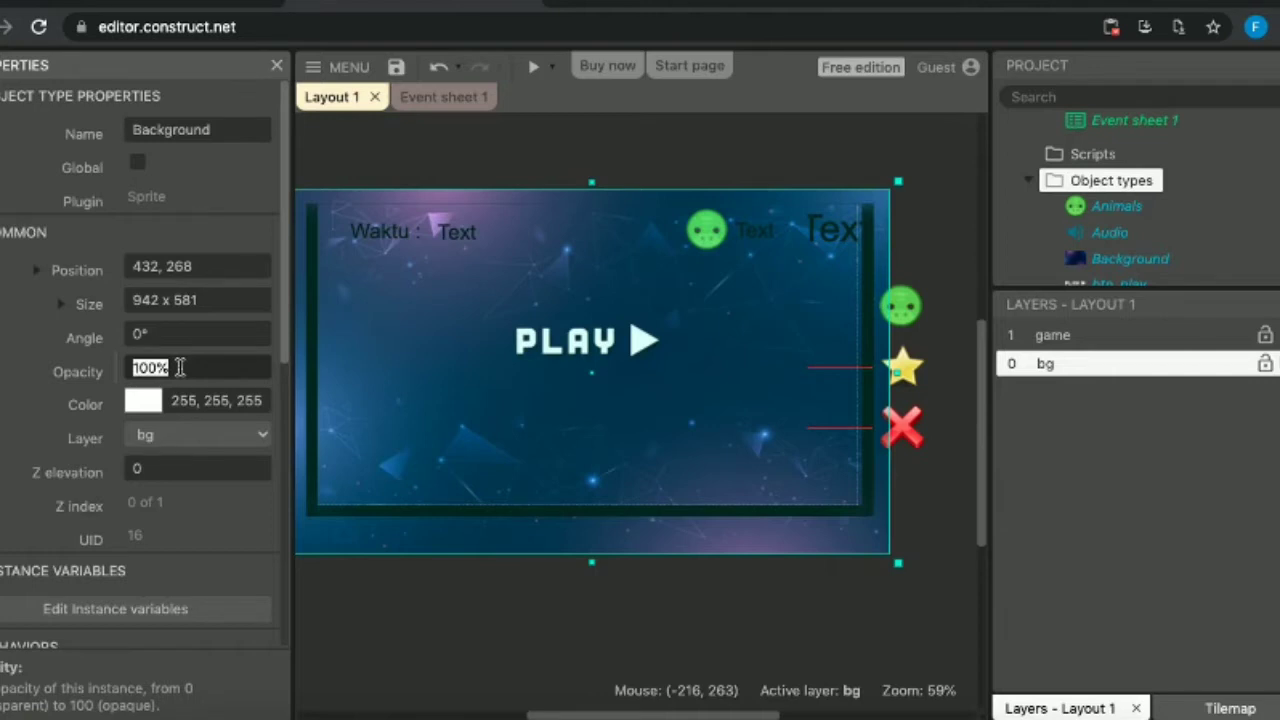
type("60")
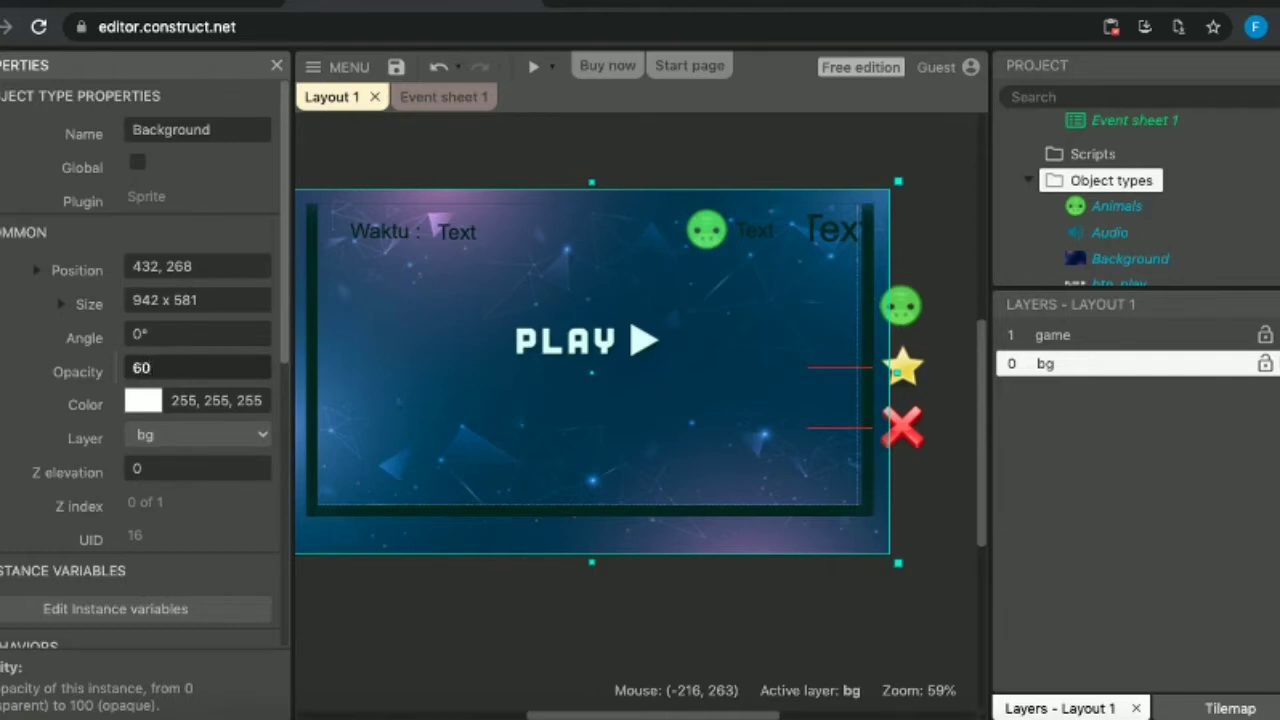
key("Tab")
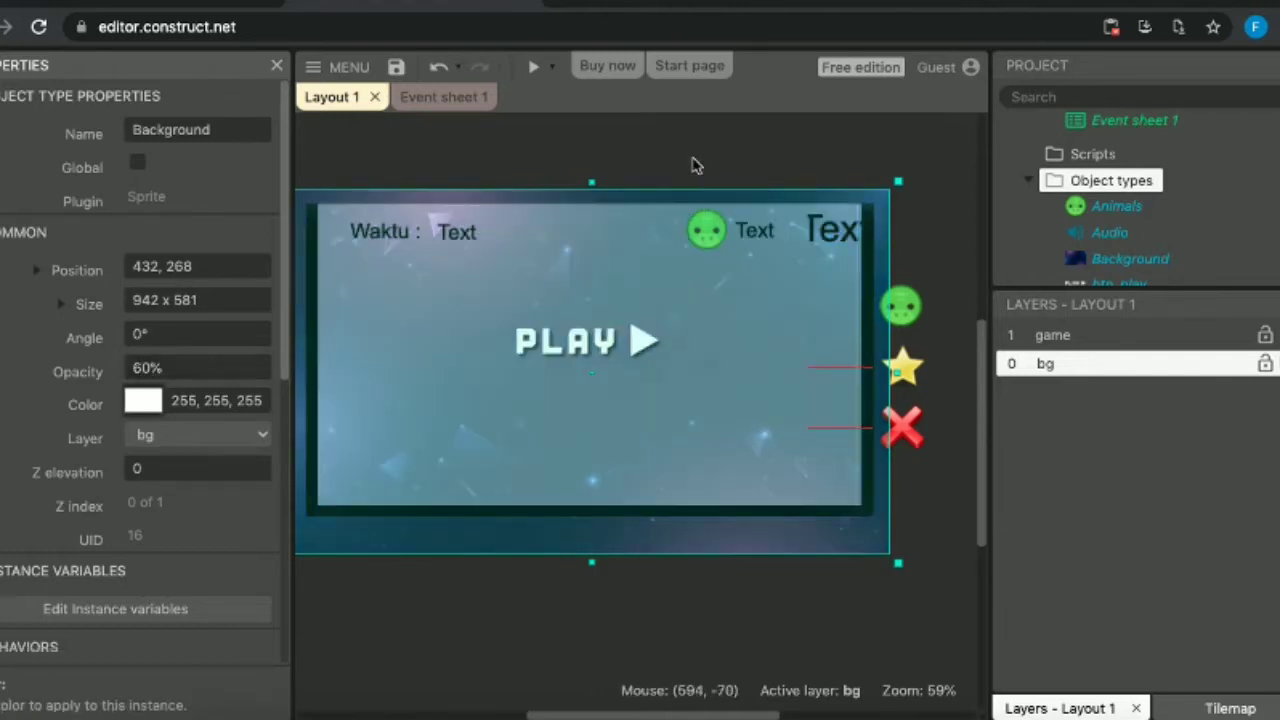
Lock the bg layer and check that the Background sprite can no longer be selected or moved.
left_click(1265, 366)
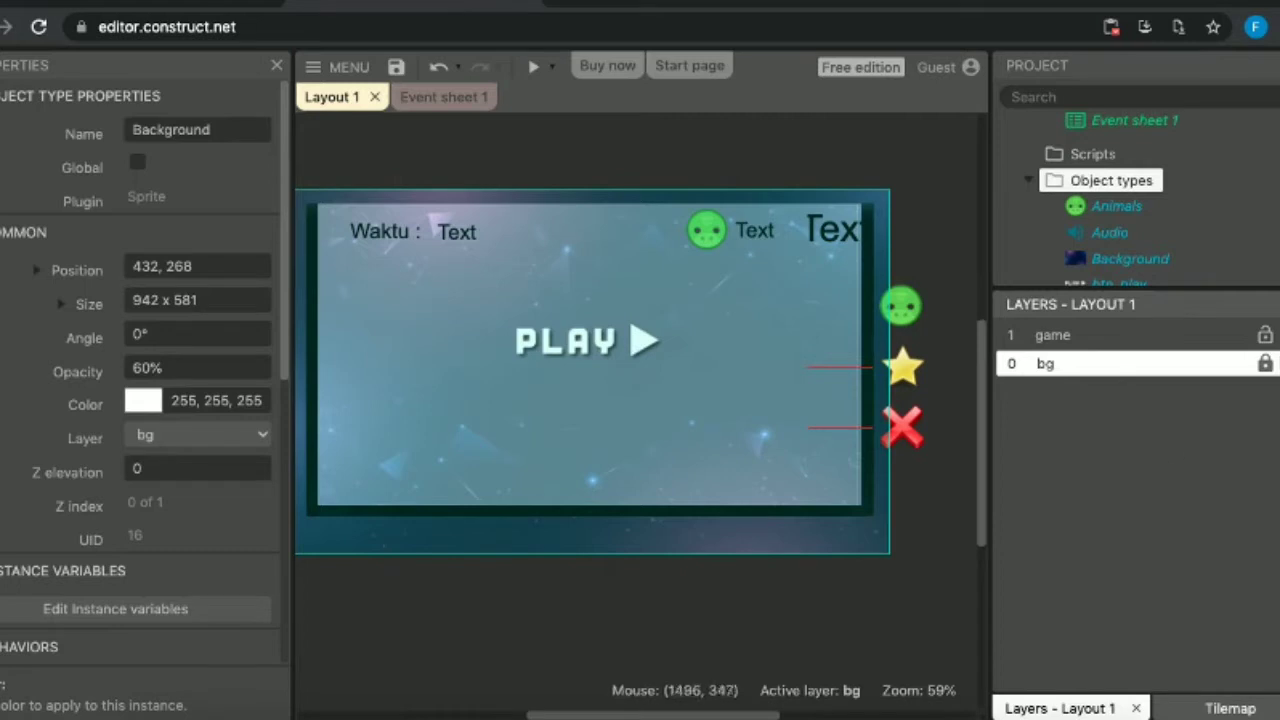
left_click(903, 492)
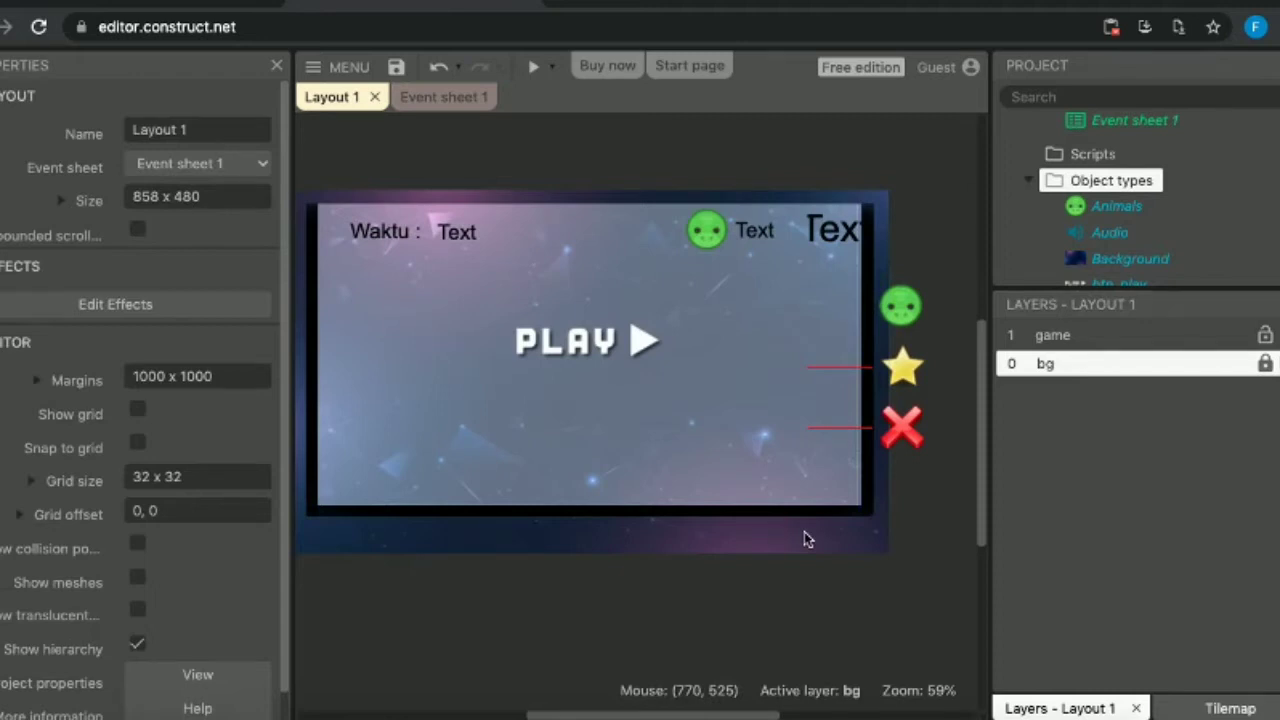
left_click_drag(805, 537, 802, 556)
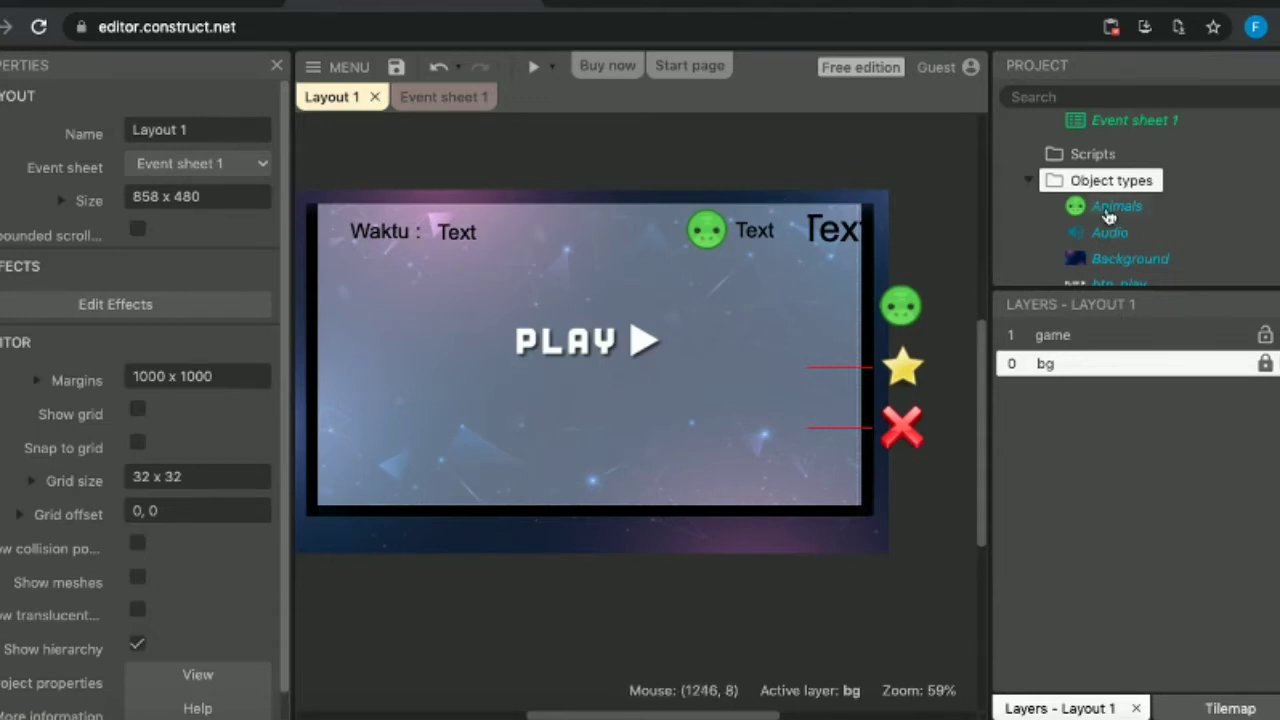
scroll(1108, 217, "down", 1)
scroll(1108, 217, "down", 8)
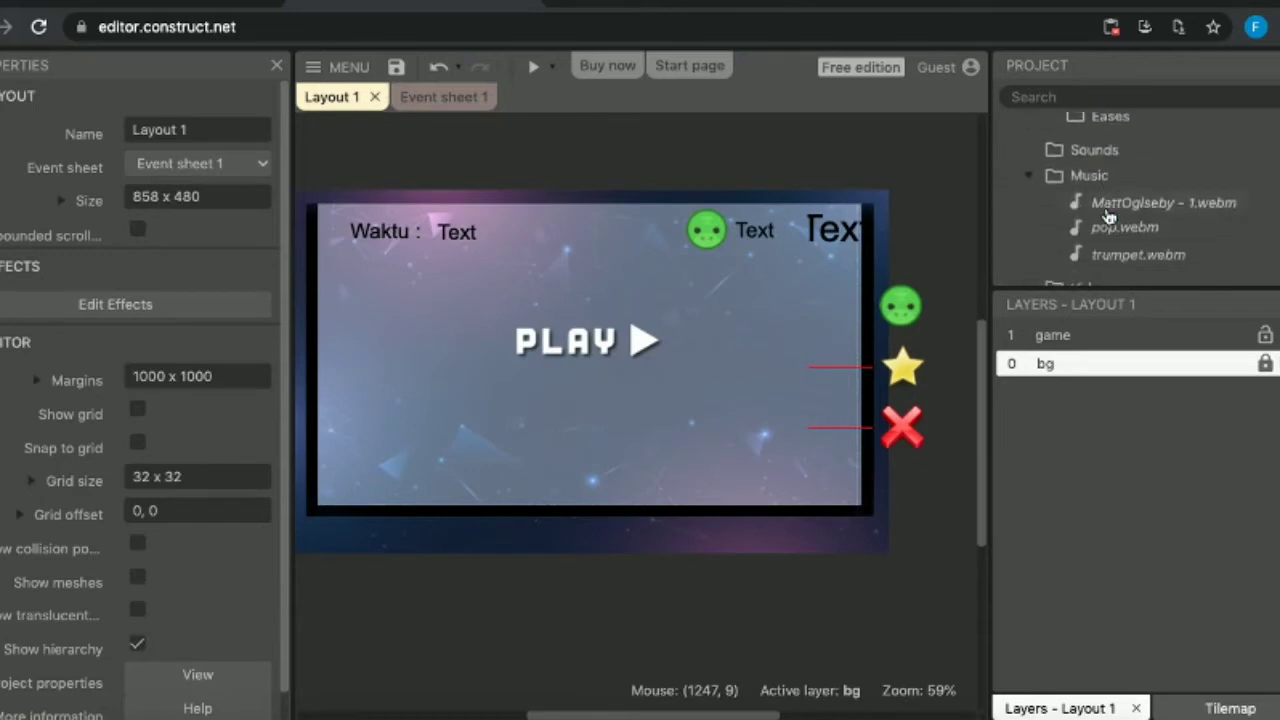
scroll(1108, 214, "up", 3)
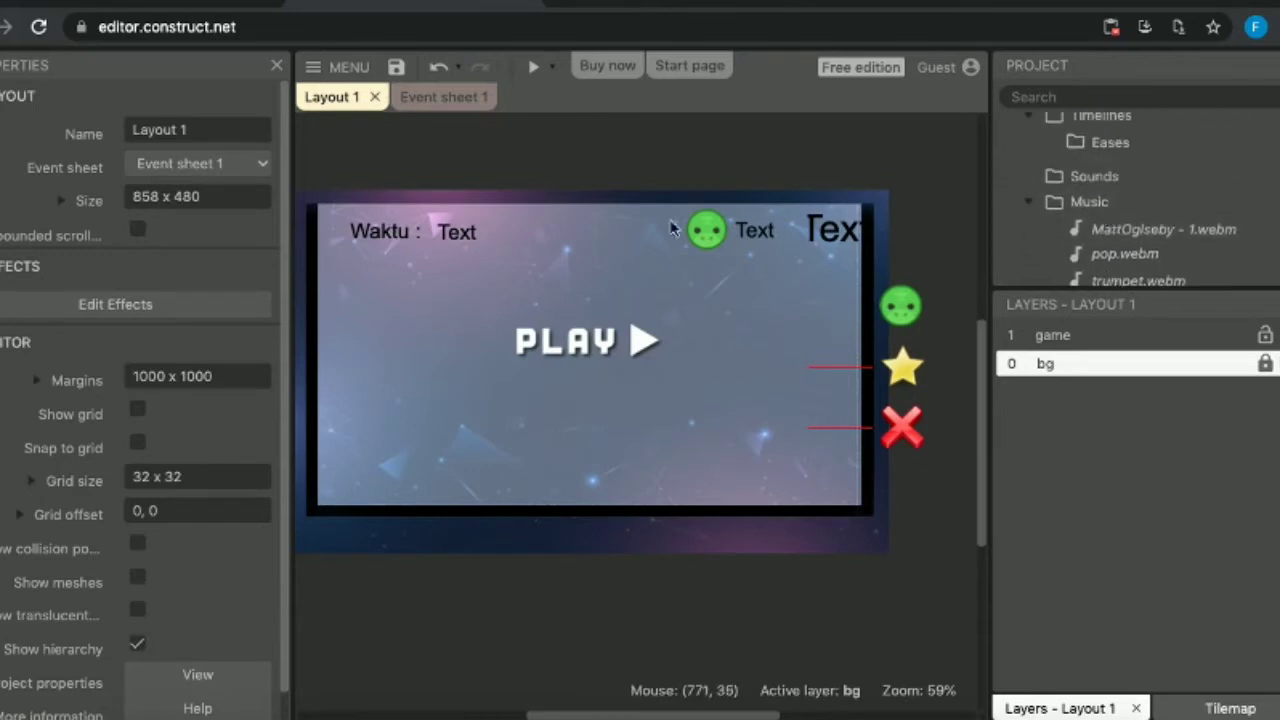
Add a global number variable named TimeGame with an initial value of 30 to Event sheet 1.
left_click(435, 100)
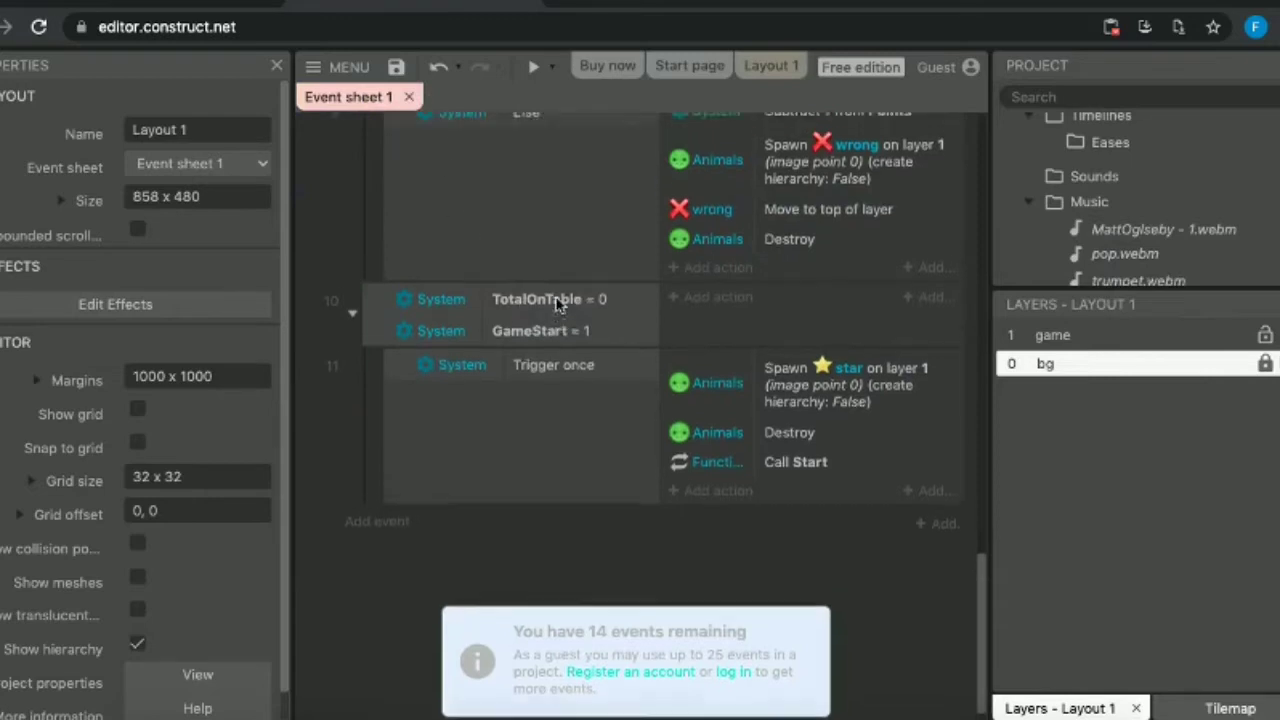
scroll(558, 305, "up", 1)
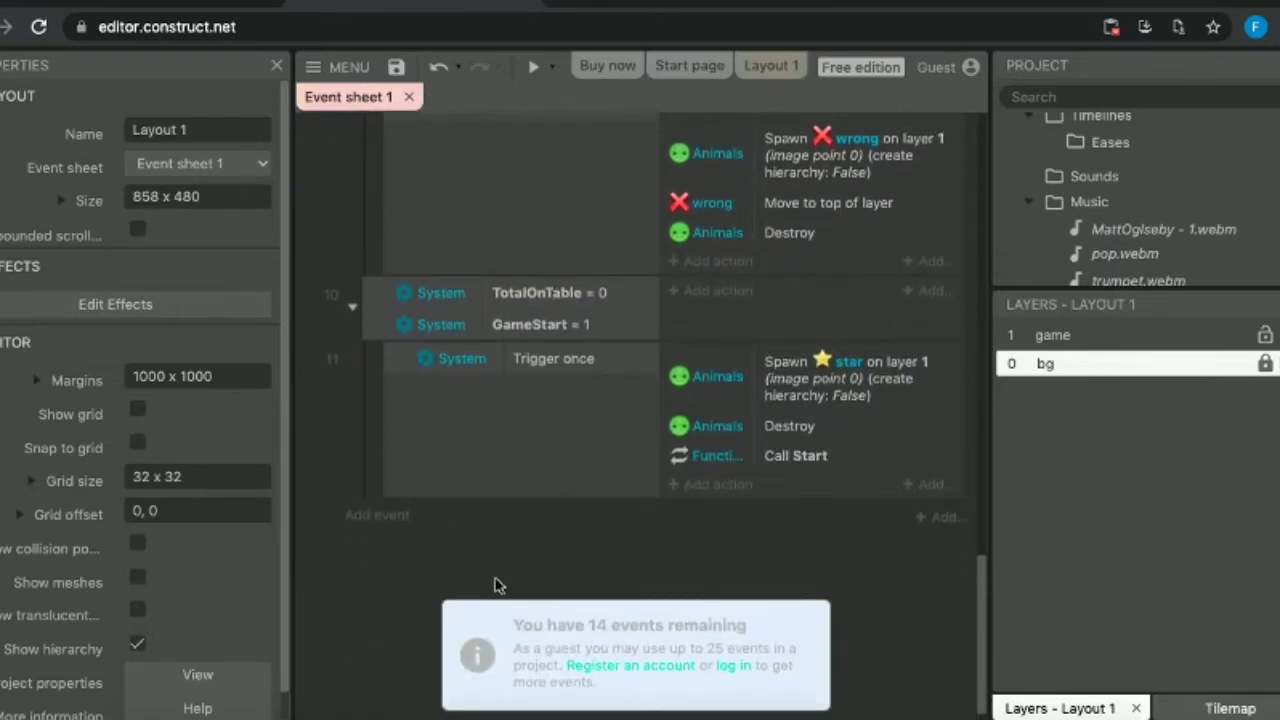
right_click(497, 585)
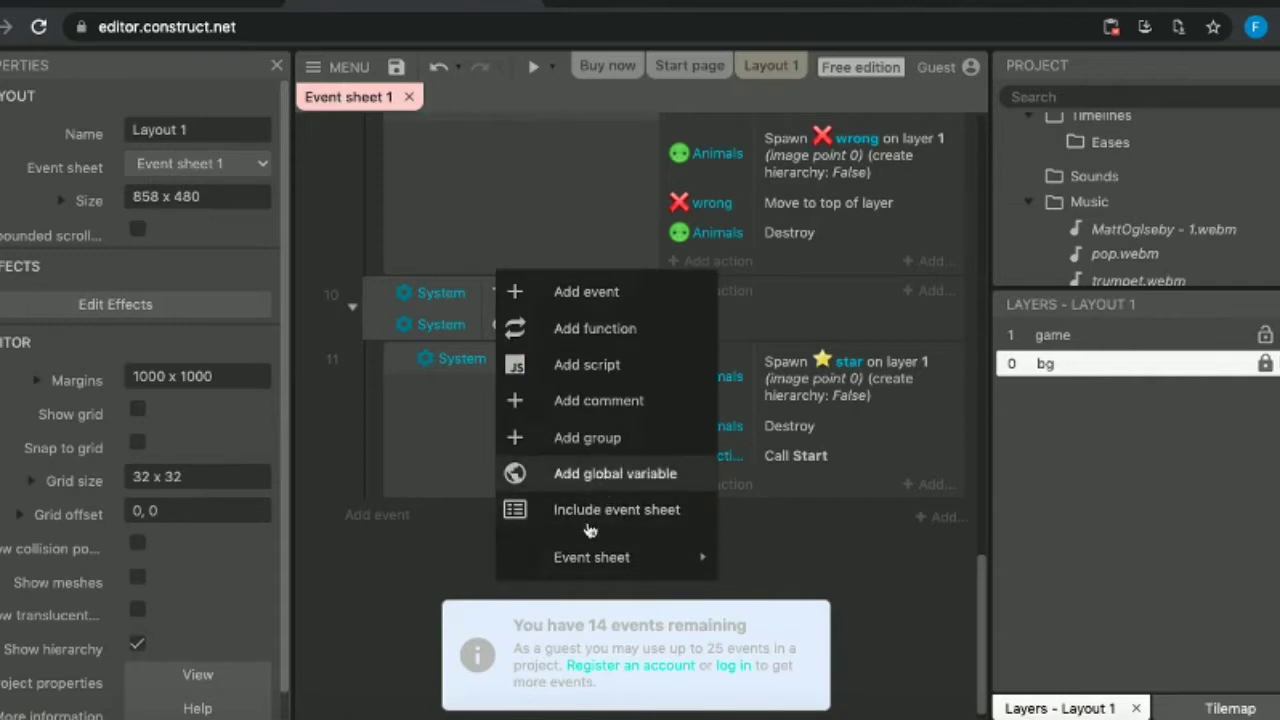
left_click(411, 607)
right_click(475, 560)
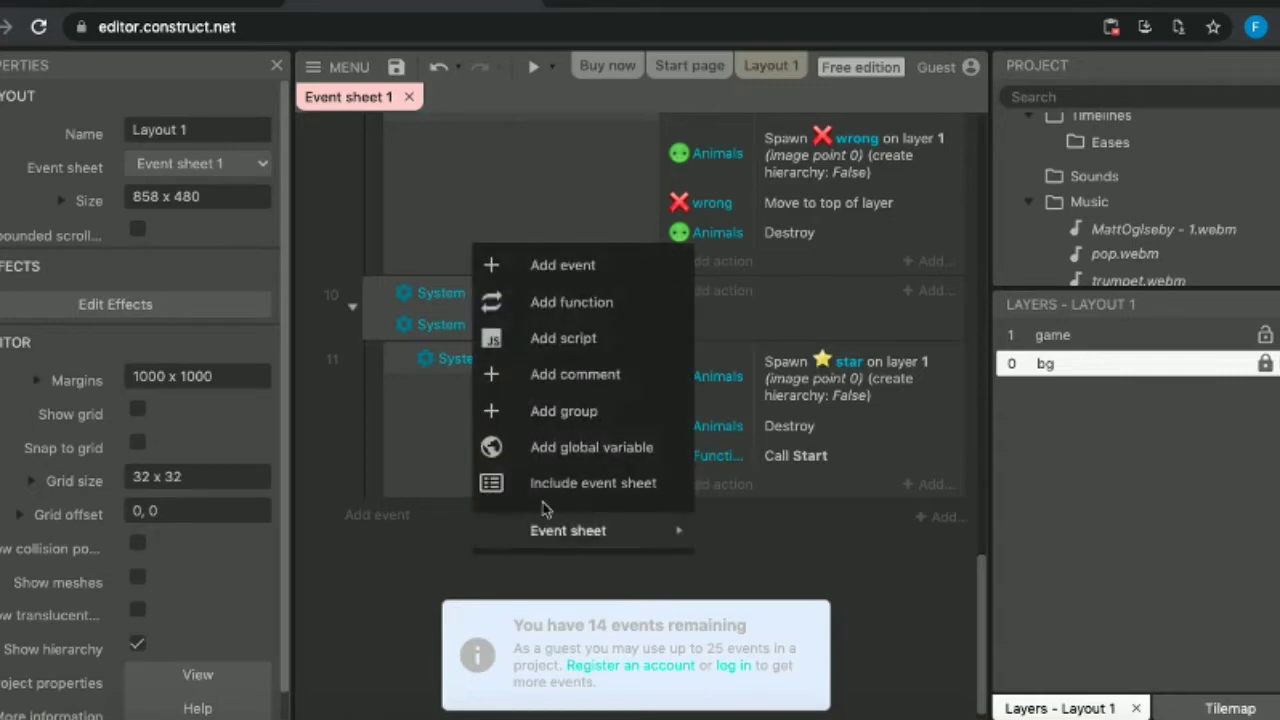
left_click(590, 450)
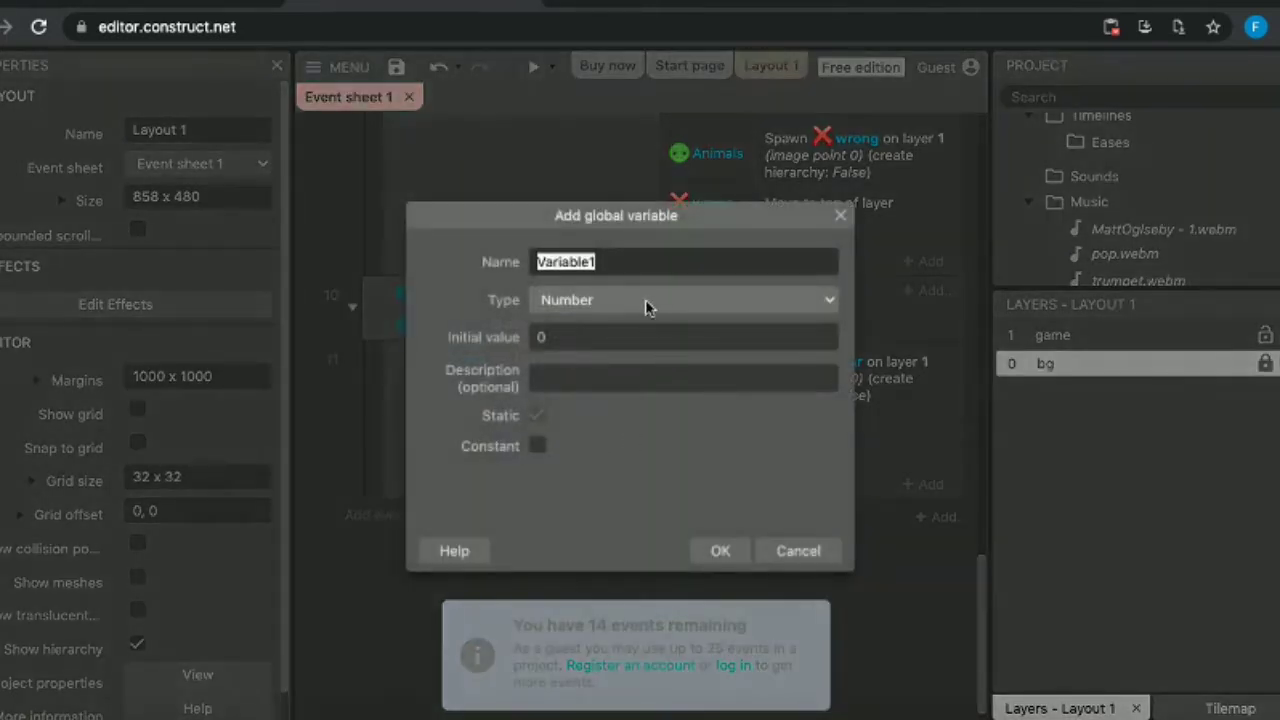
type("TimeGame")
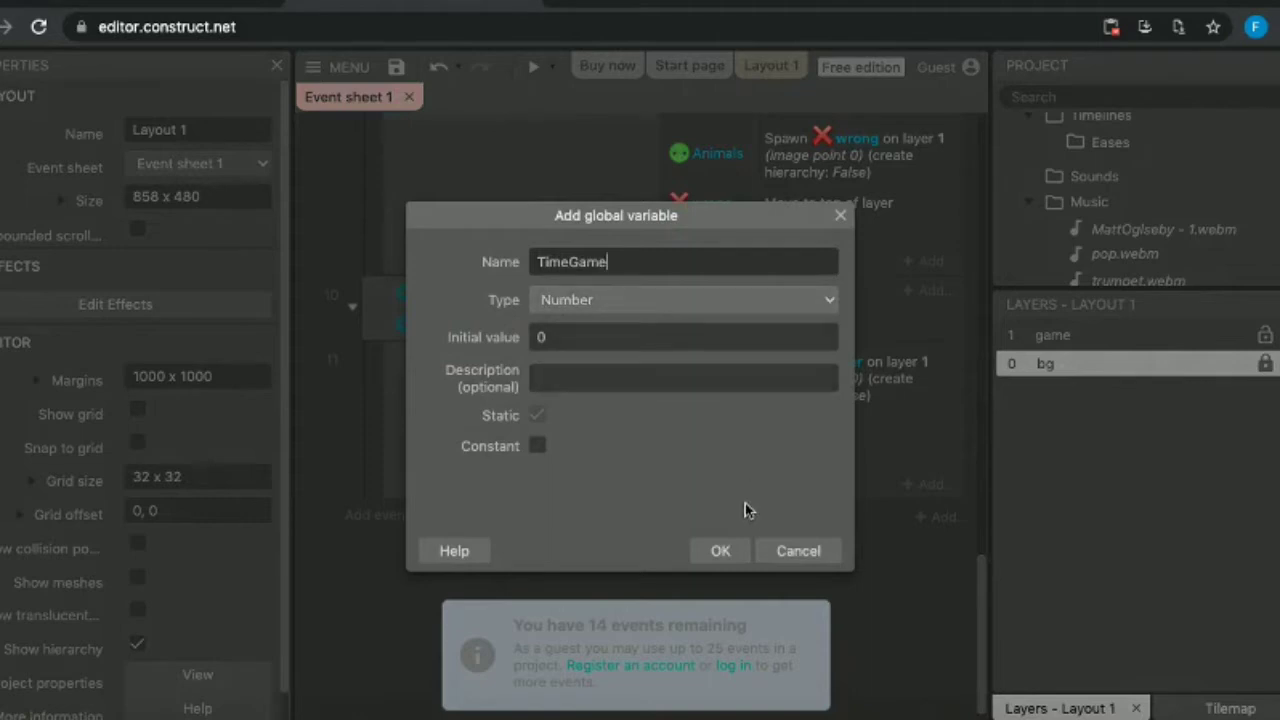
left_click(695, 345)
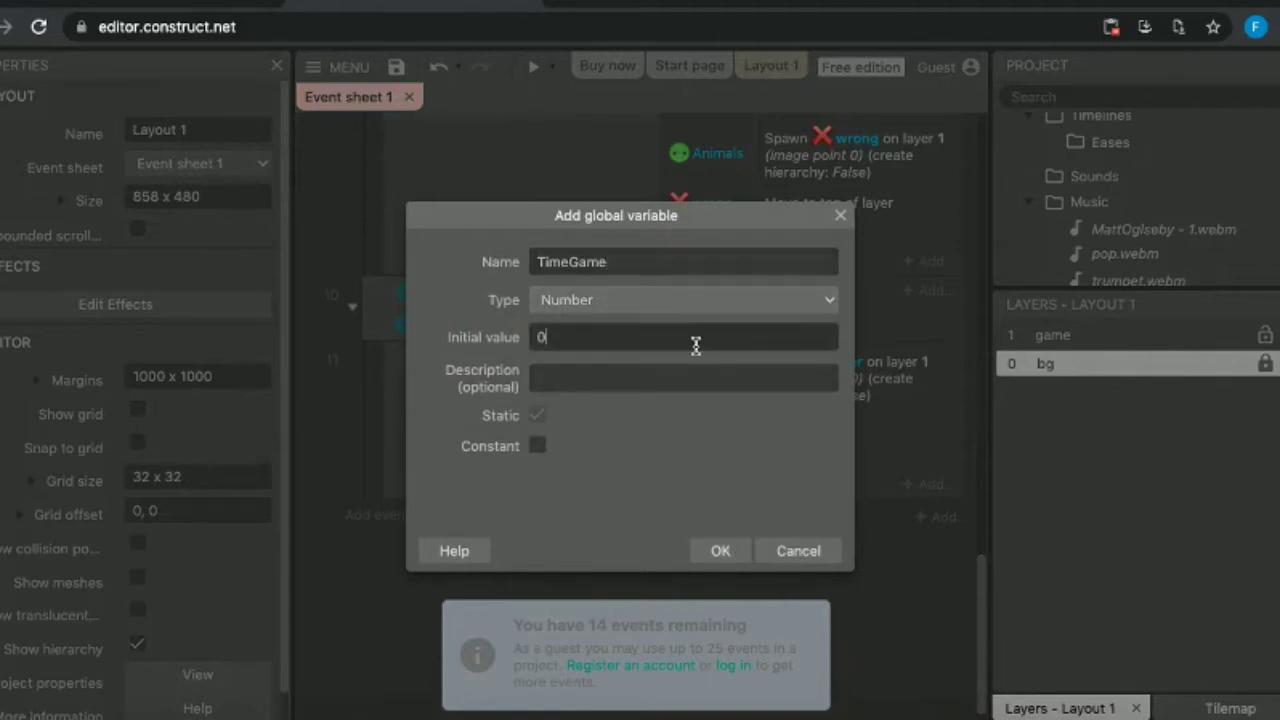
key("BackSpace")
left_click(720, 551)
Add a blank sub-event under the "On start of layout" event.
scroll(622, 220, "up", 4)
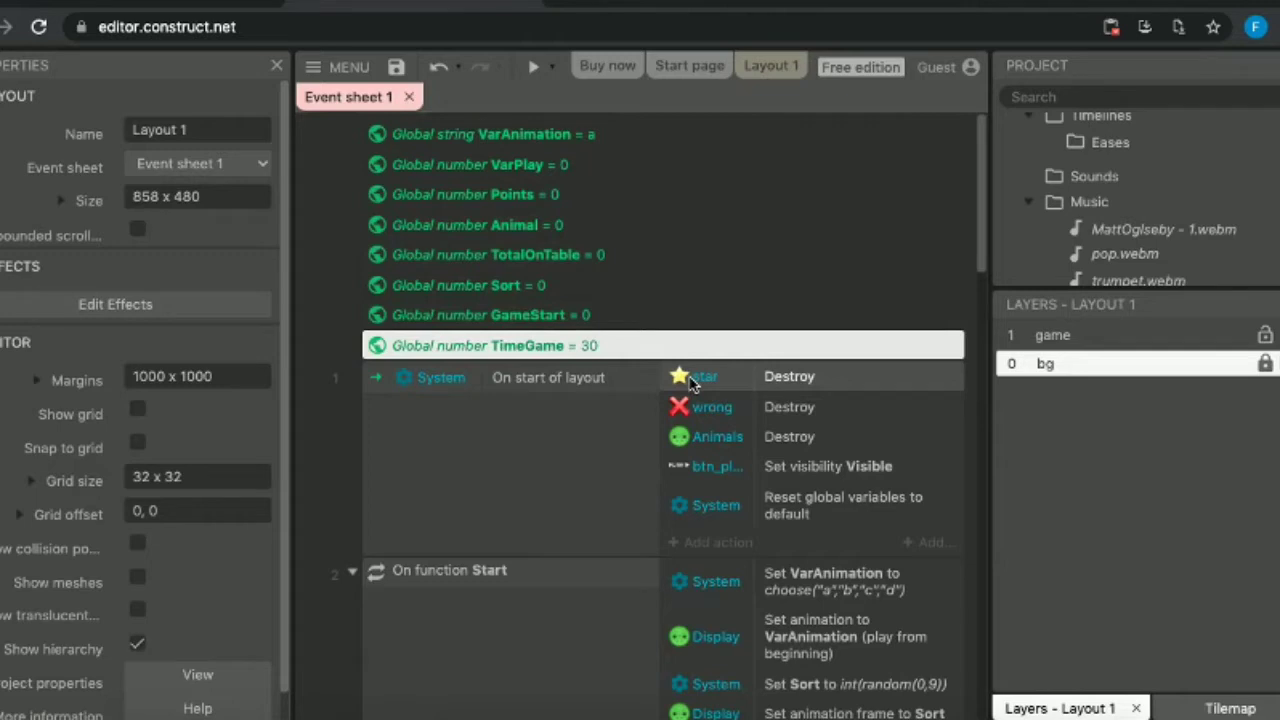
left_click(563, 434)
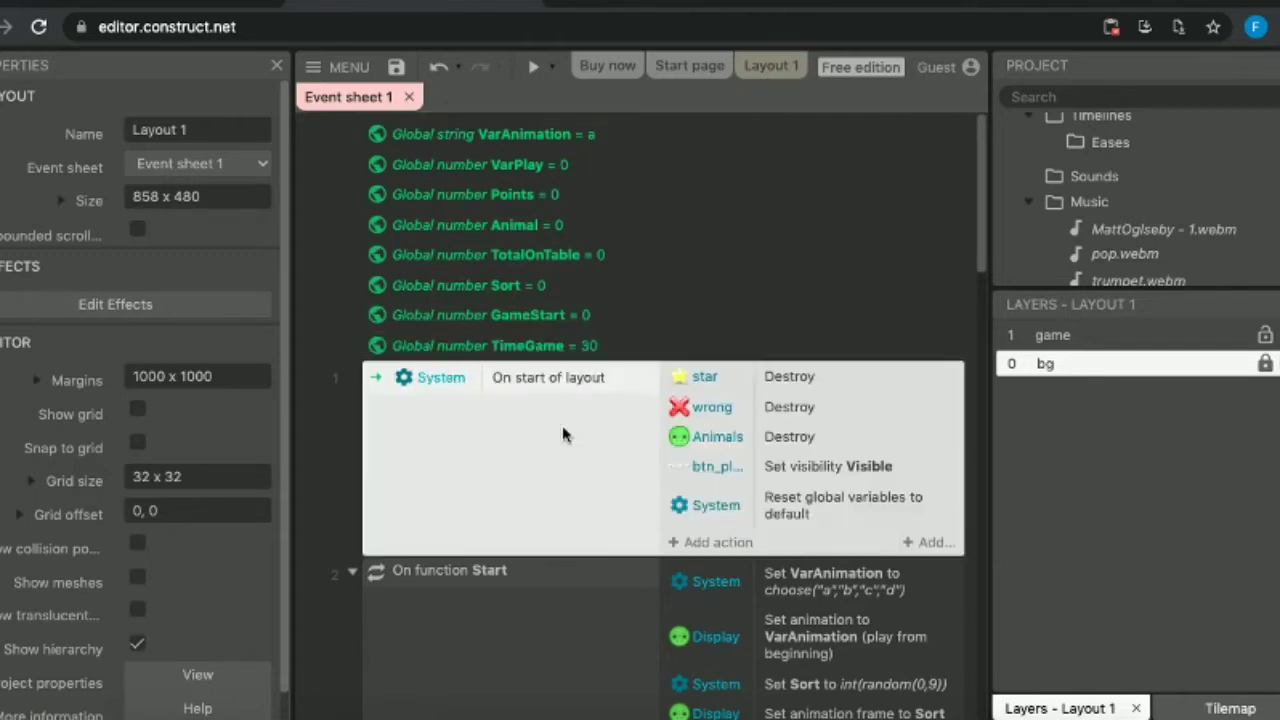
key("b")
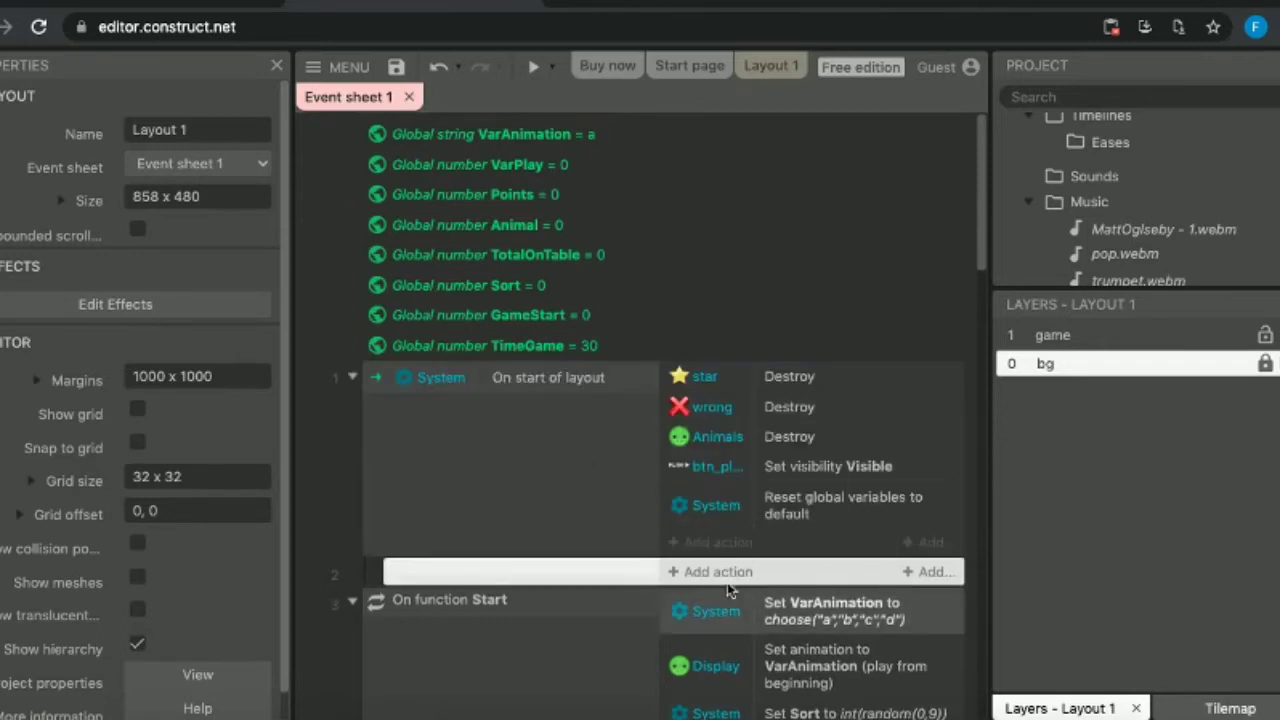
Add a Set visible action for the TimeGame text to the blank sub-event, with visibility set to Invisible.
scroll(793, 602, "down", 3)
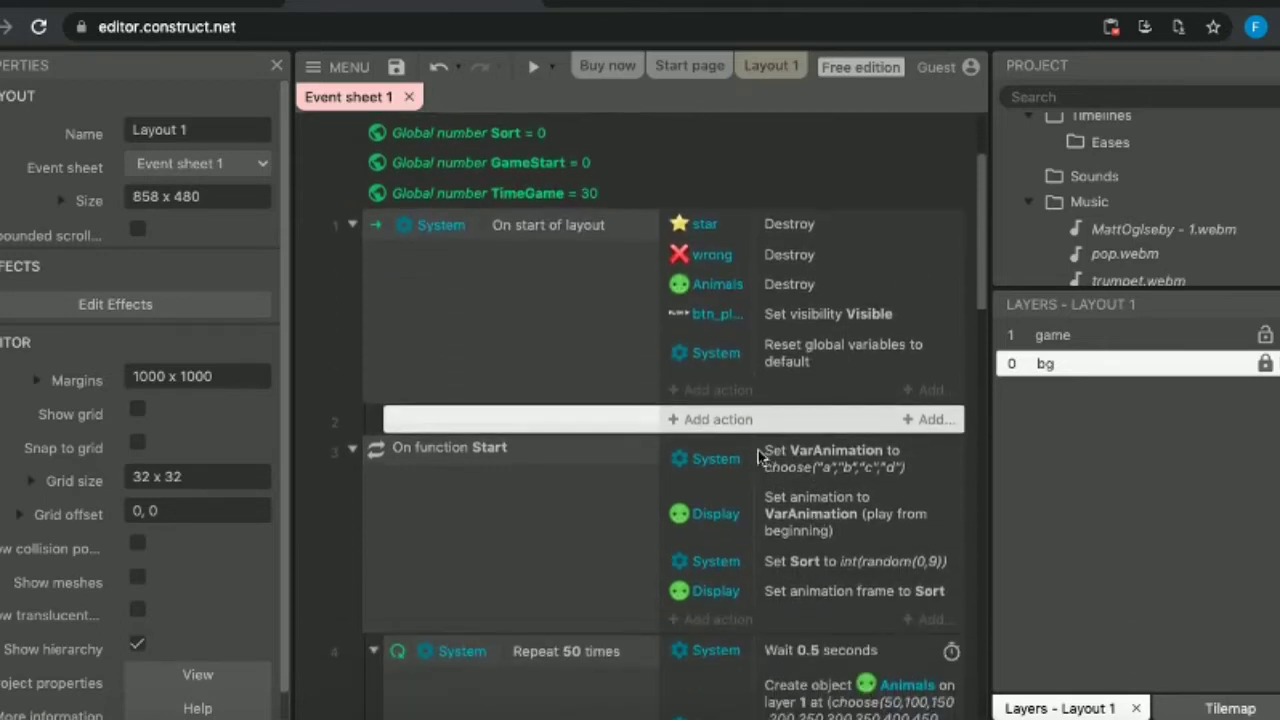
left_click(717, 421)
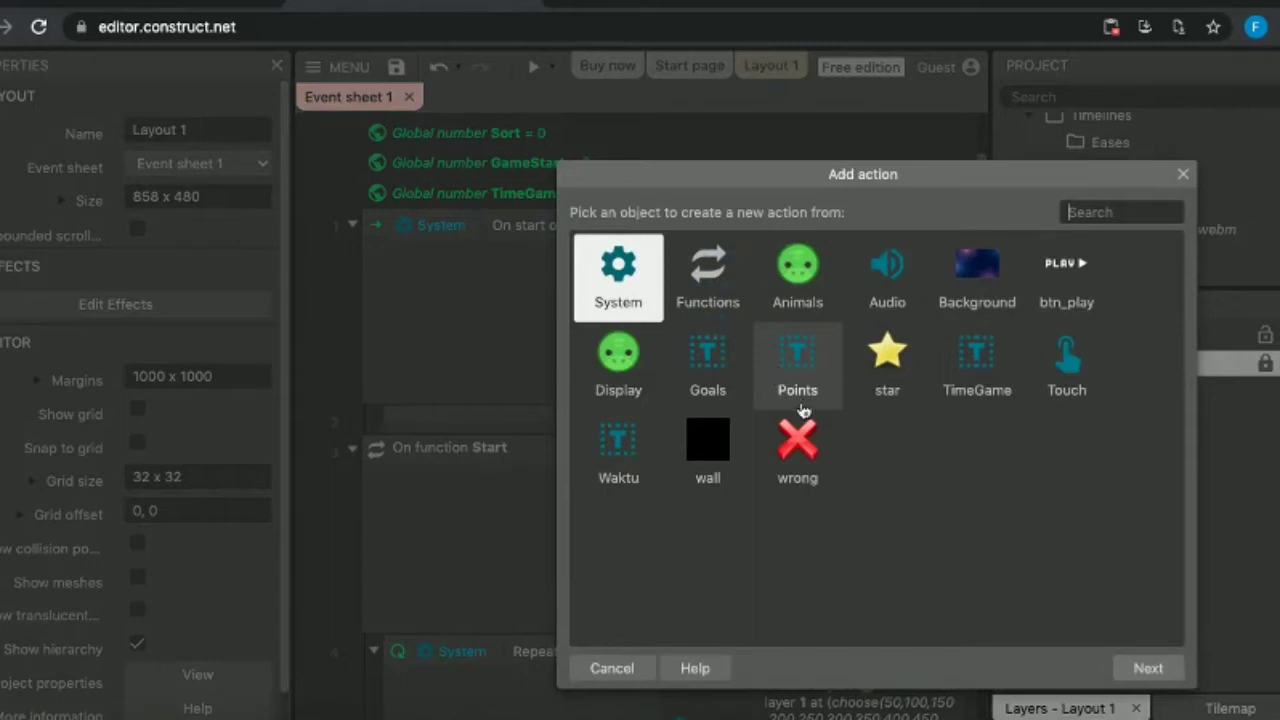
left_click(708, 360)
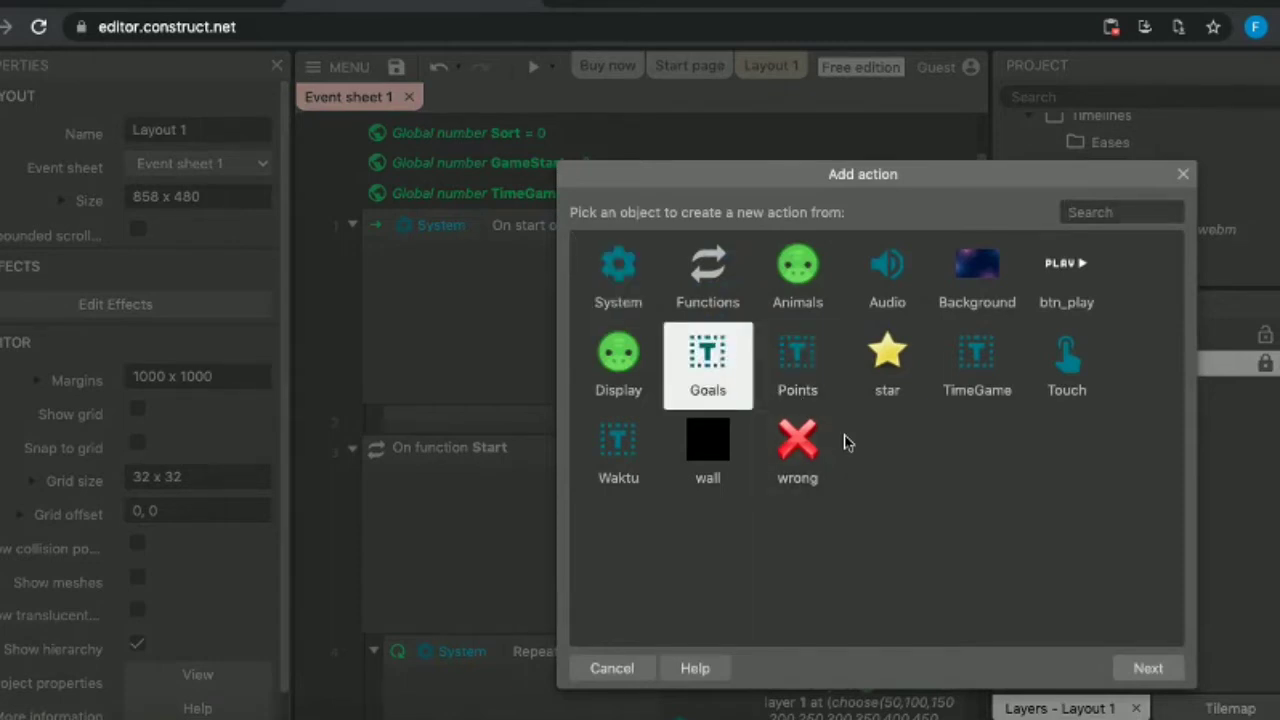
left_click(975, 360)
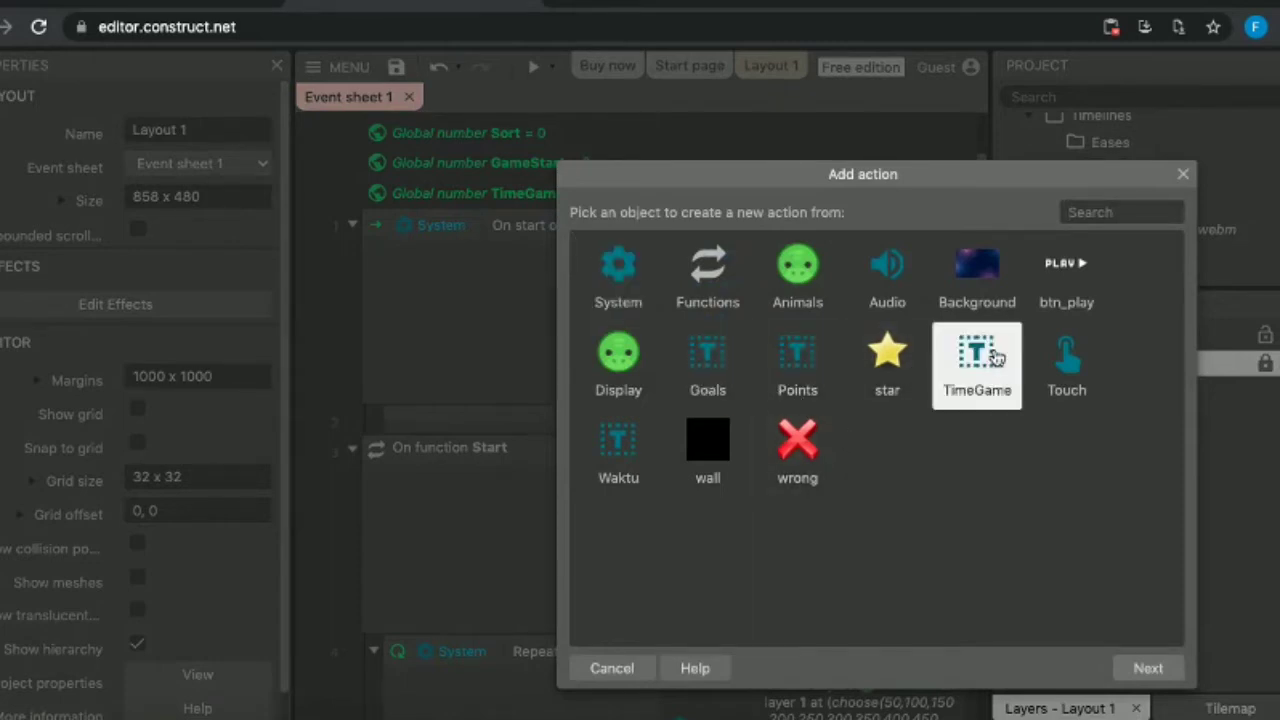
left_click(712, 362)
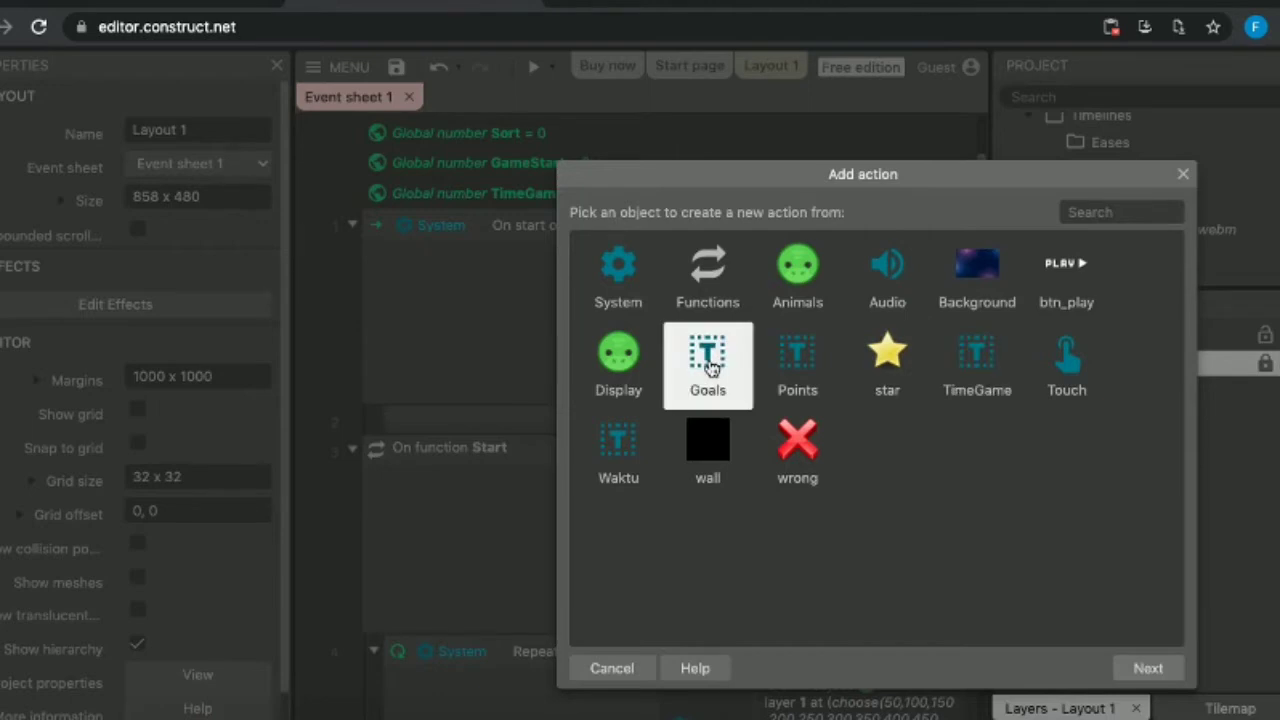
left_click(980, 366)
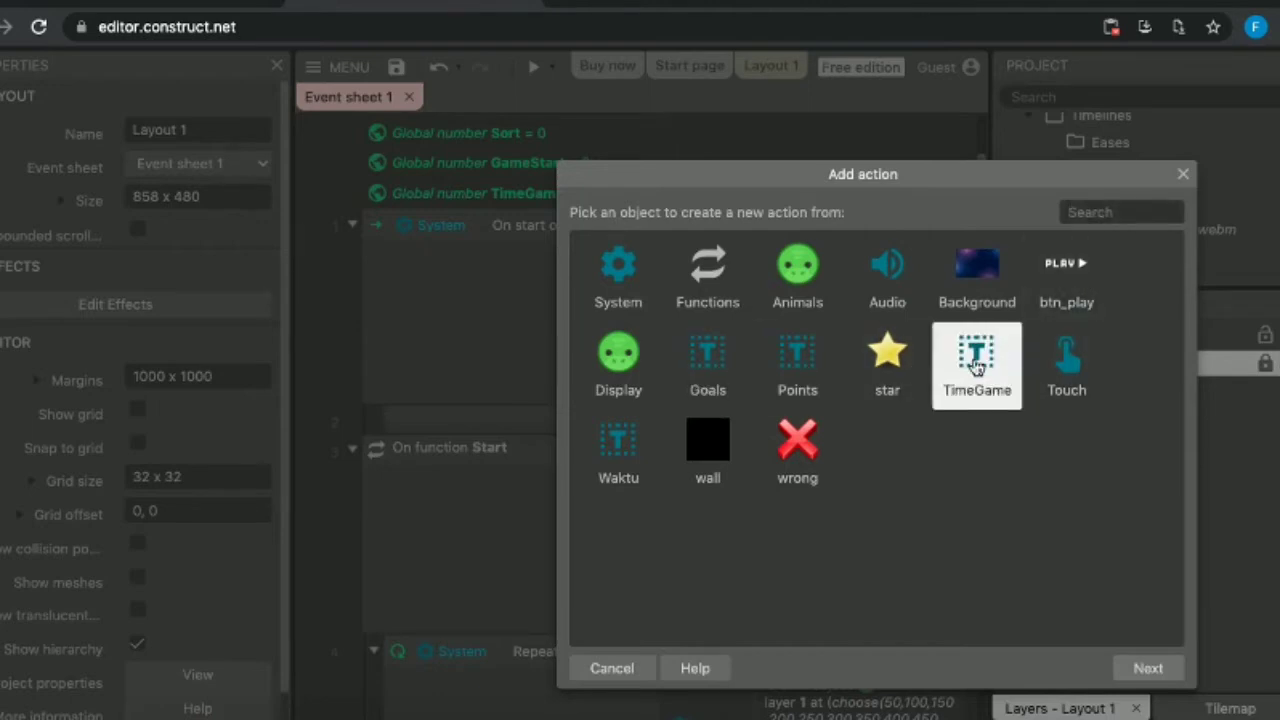
key("Return")
type("visi")
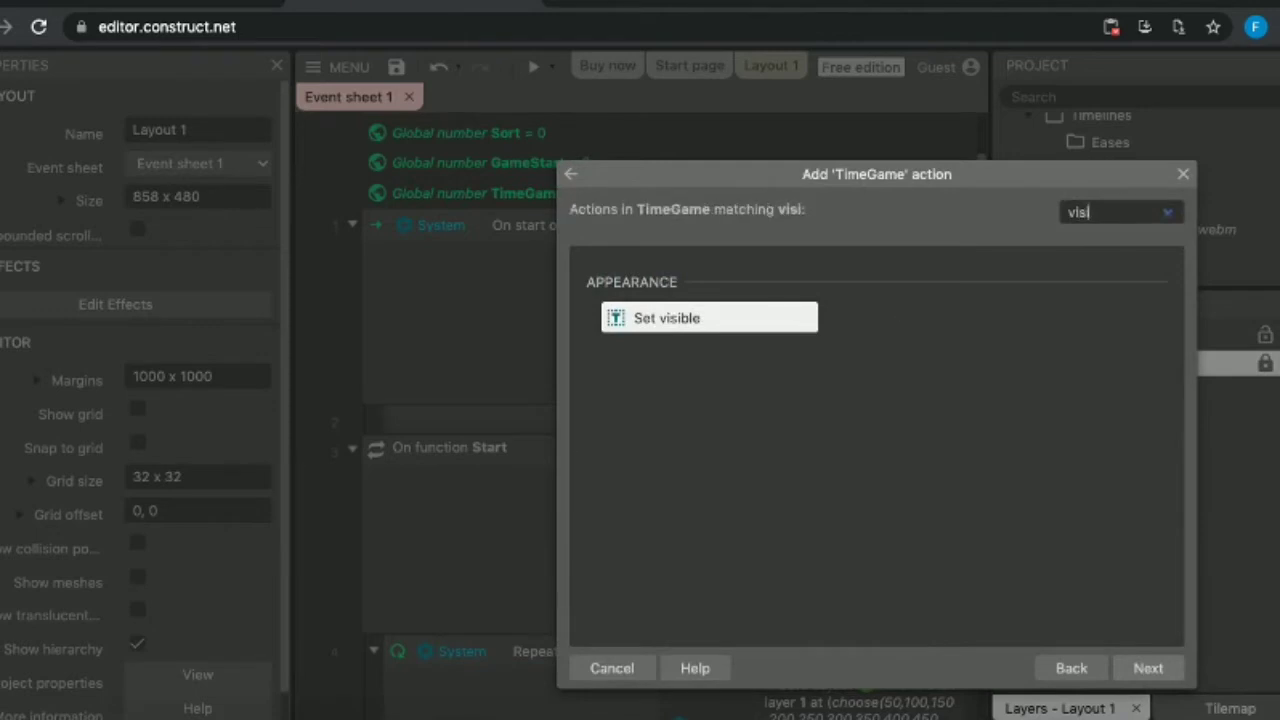
key("Return")
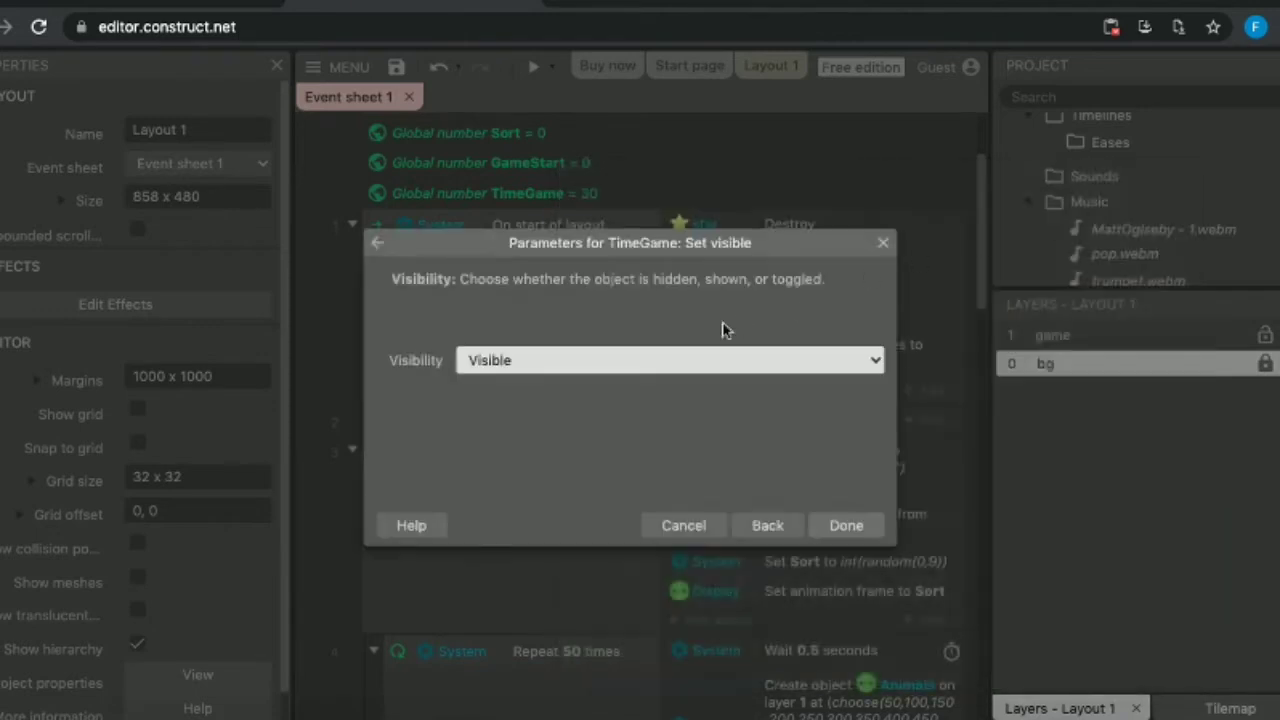
left_click(685, 356)
left_click(642, 343)
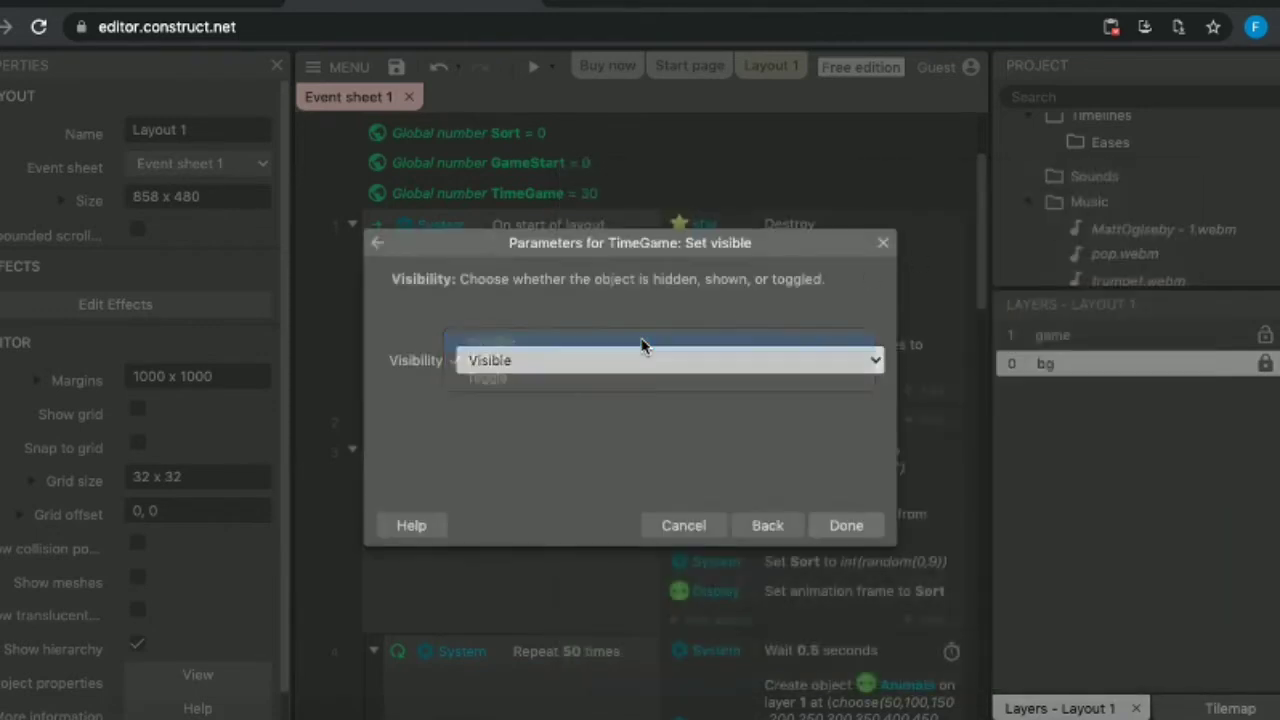
left_click(843, 526)
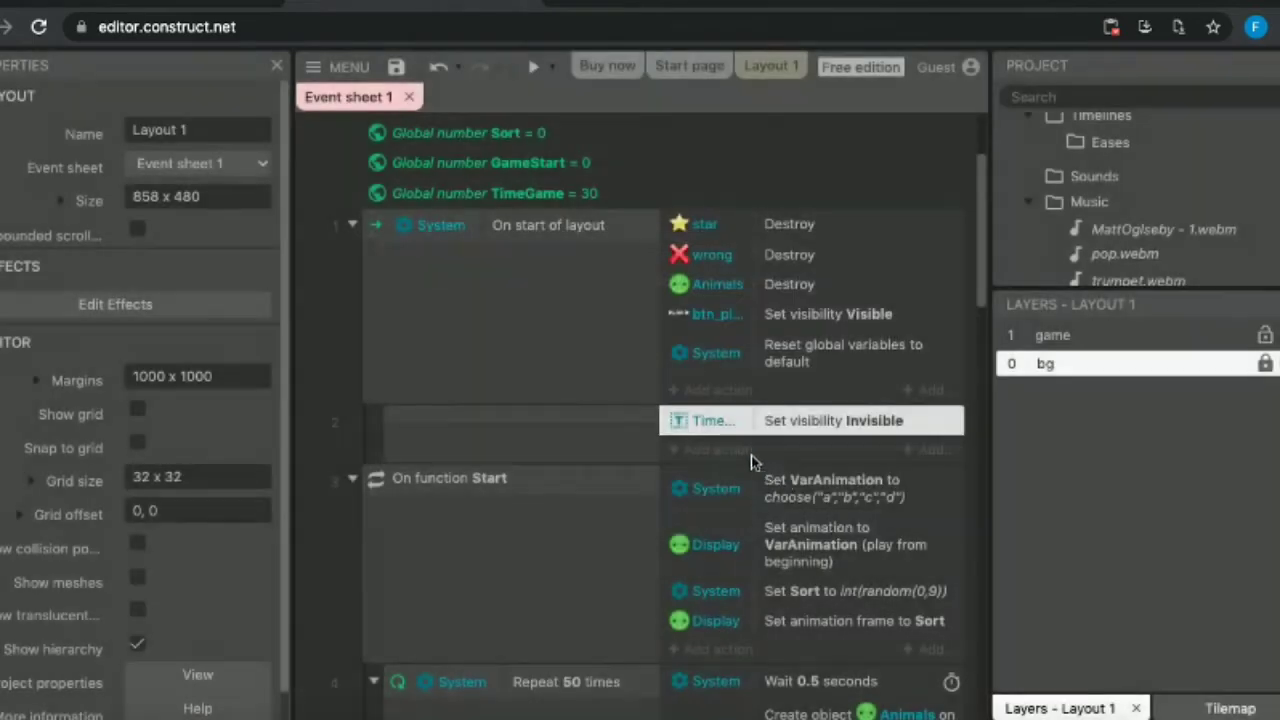
Add a Set visible action for the Points text to the same sub-event, with visibility set to Invisible.
left_click(760, 449)
left_click(799, 374)
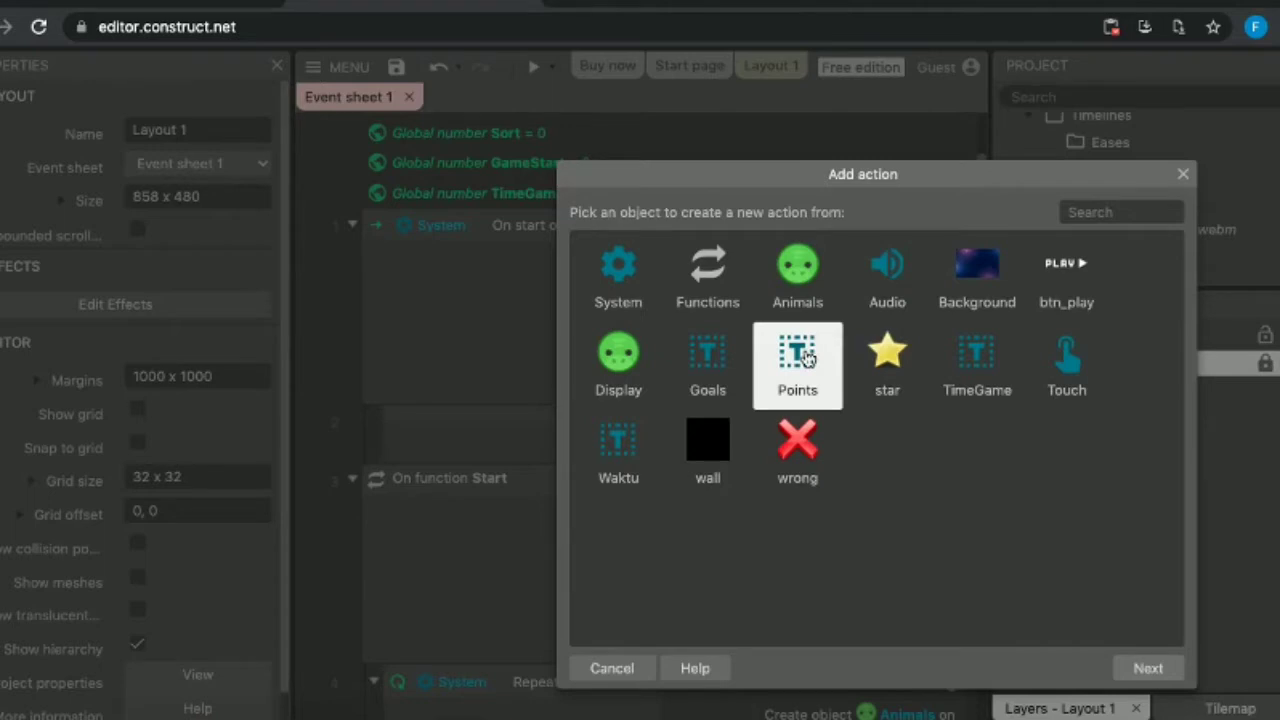
double_click(807, 358)
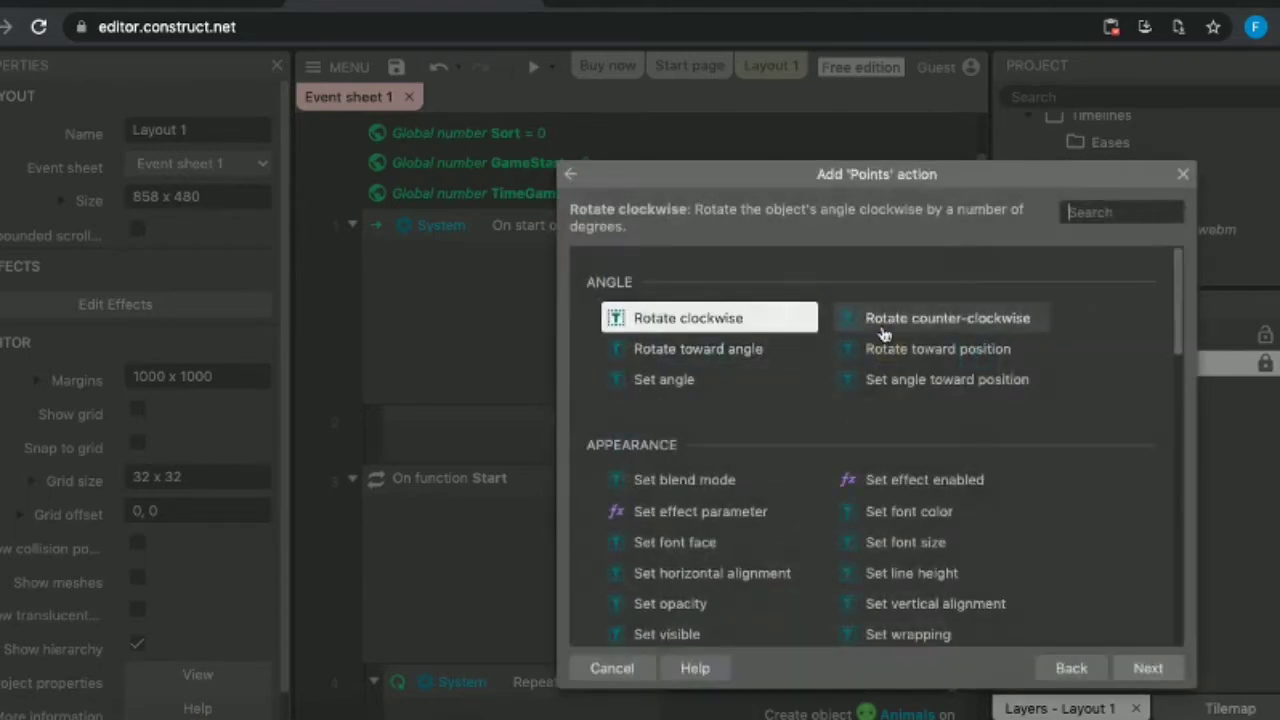
left_click(1096, 211)
type("visi")
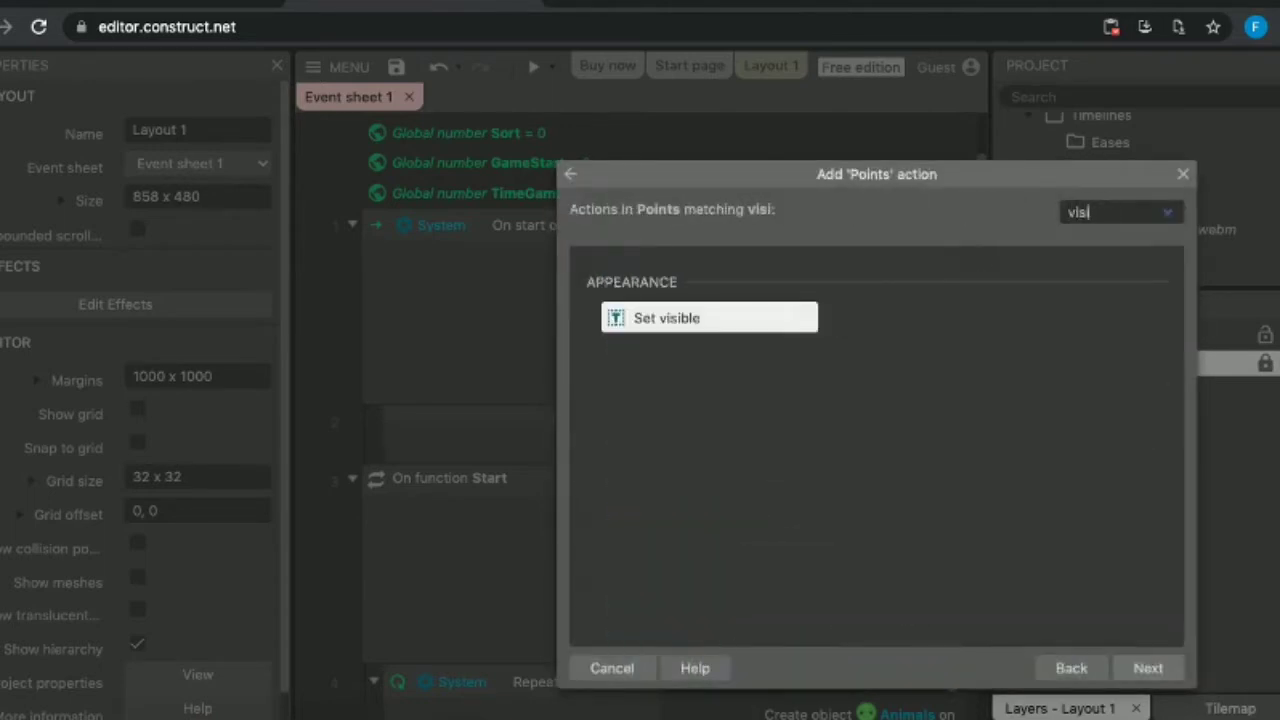
key("Return")
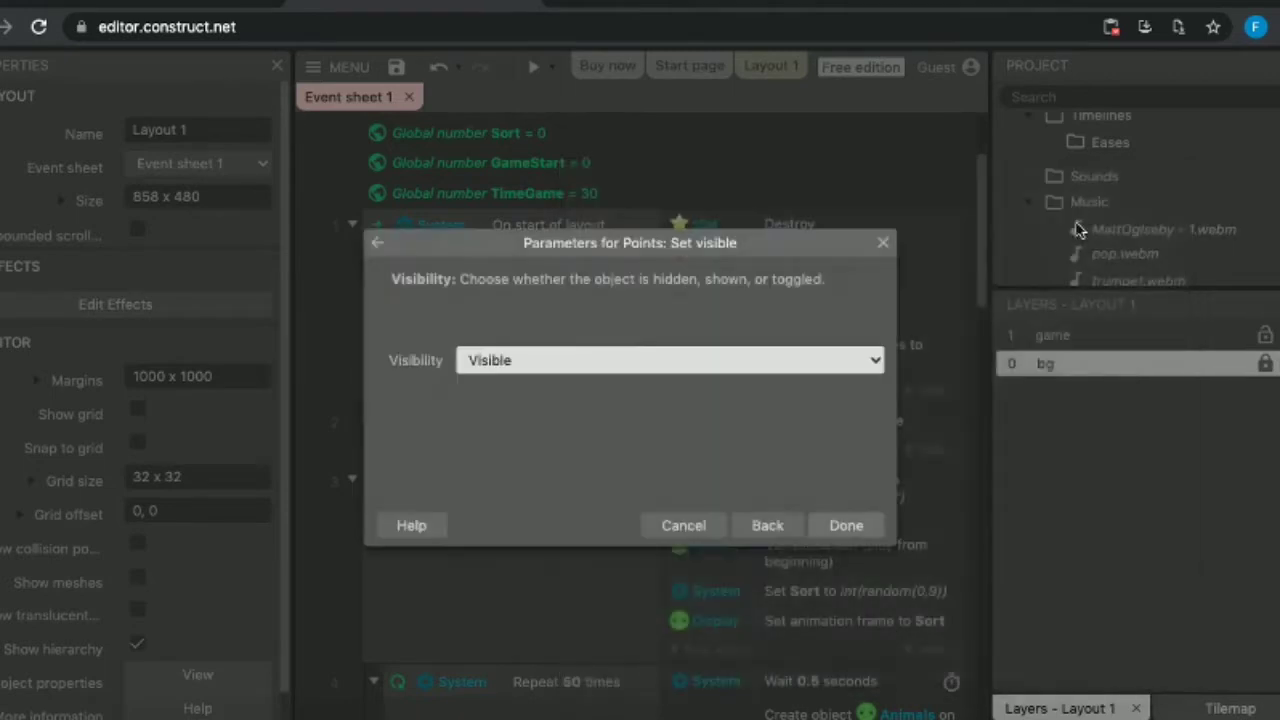
left_click(840, 525)
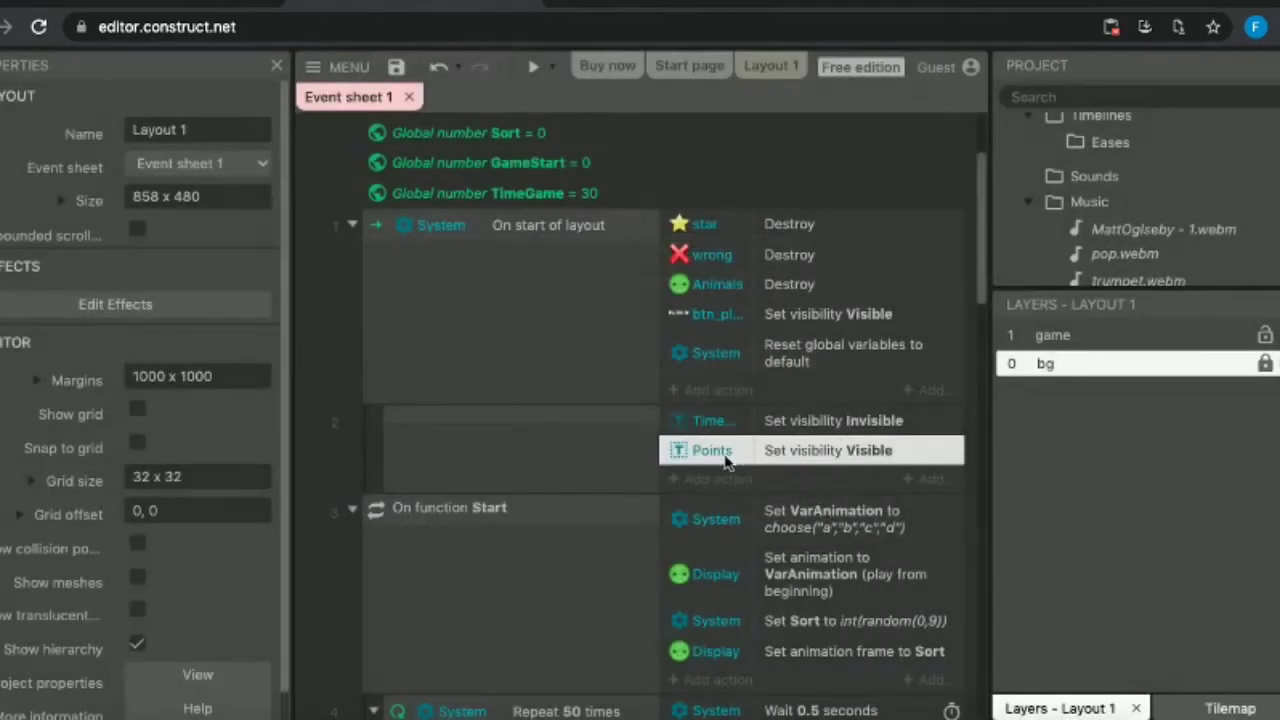
double_click(836, 452)
left_click(680, 356)
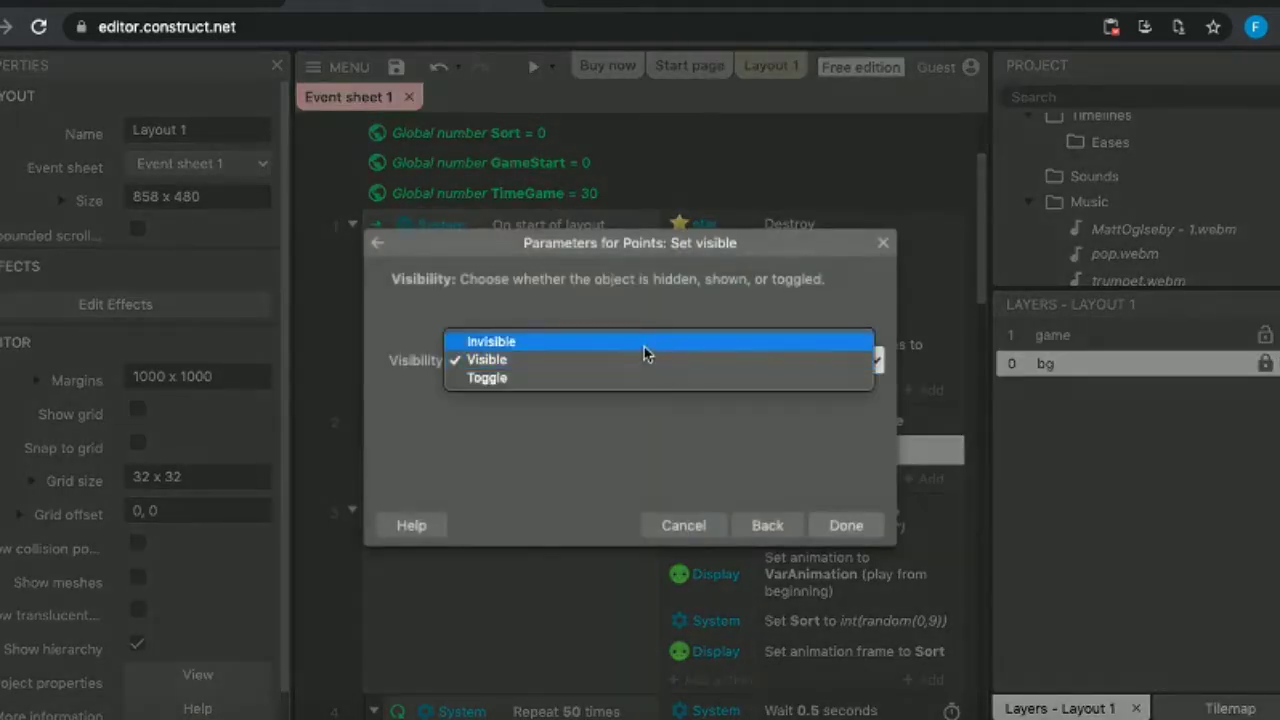
left_click(645, 341)
left_click(840, 522)
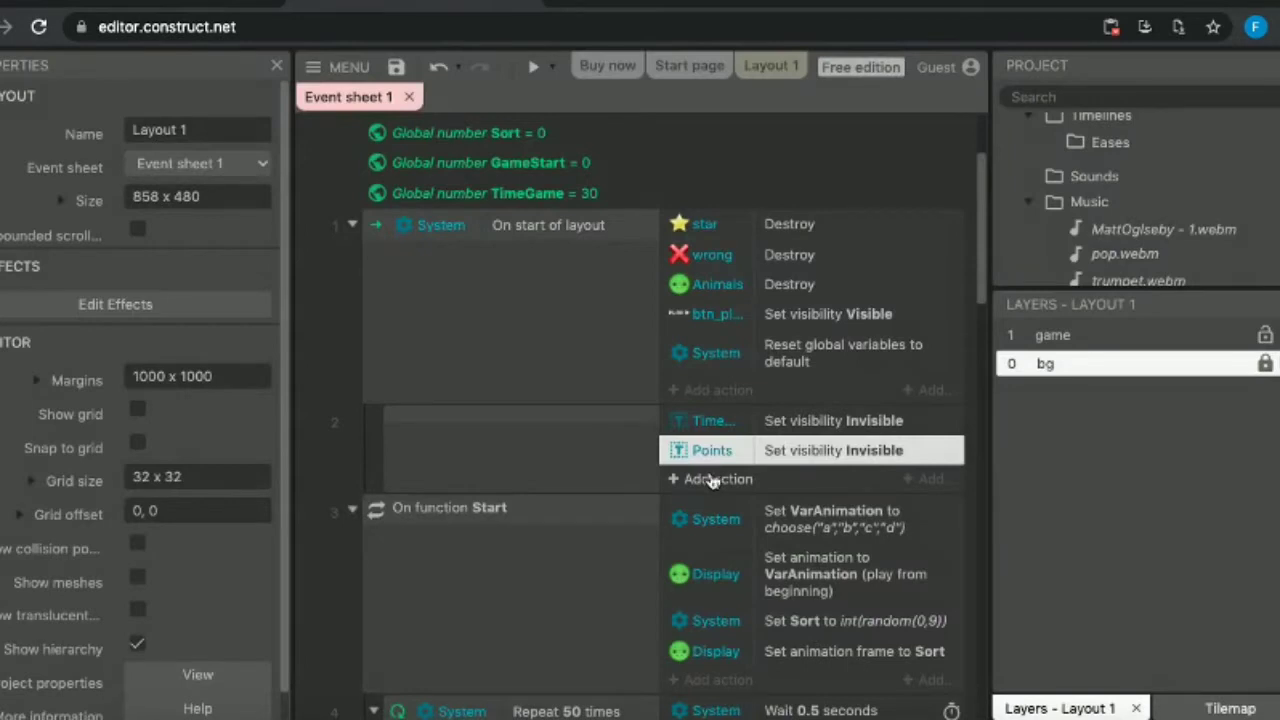
Add a Set visible action for the Waktu text to the blank sub-event, with visibility set to Invisible.
left_click(712, 480)
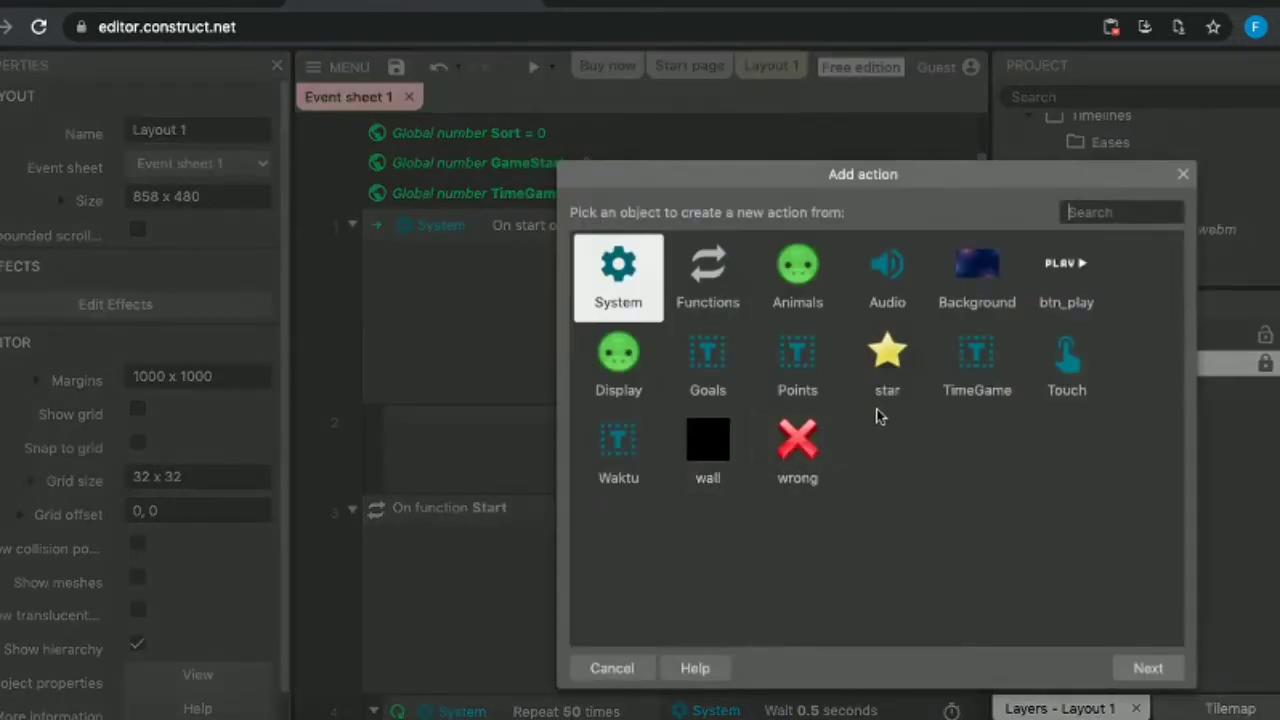
left_click(616, 445)
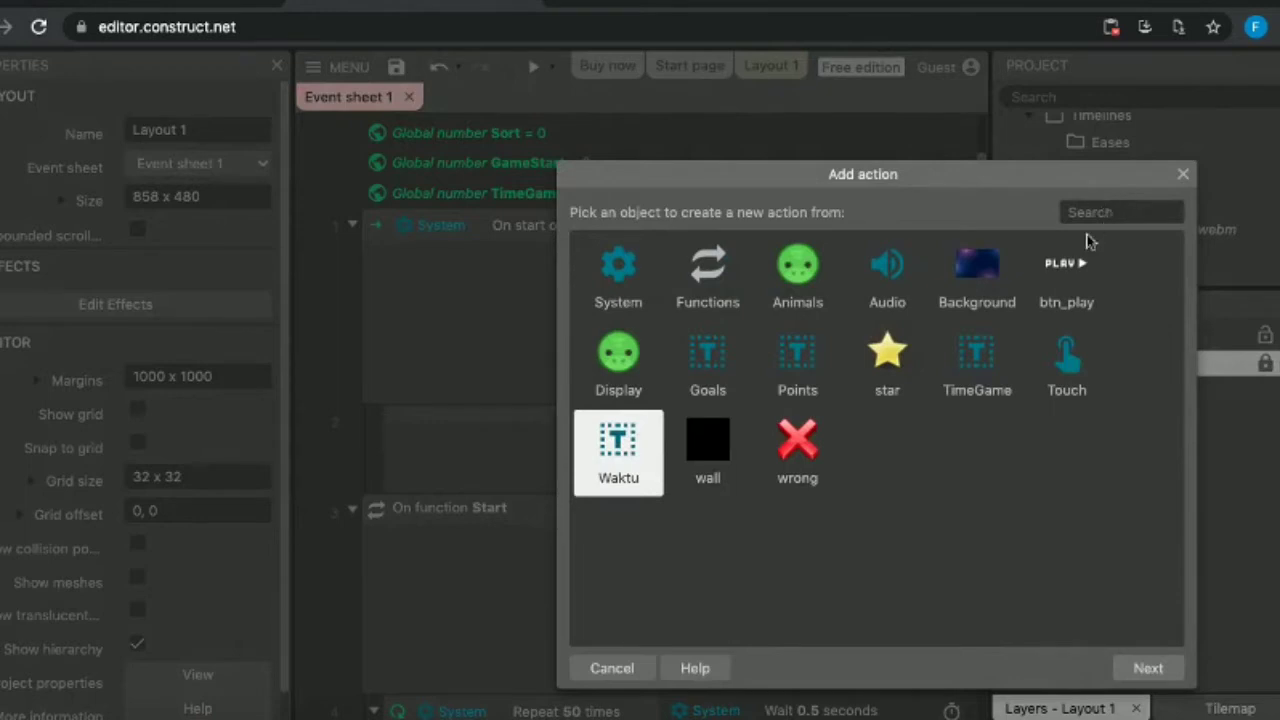
double_click(628, 450)
type("inv")
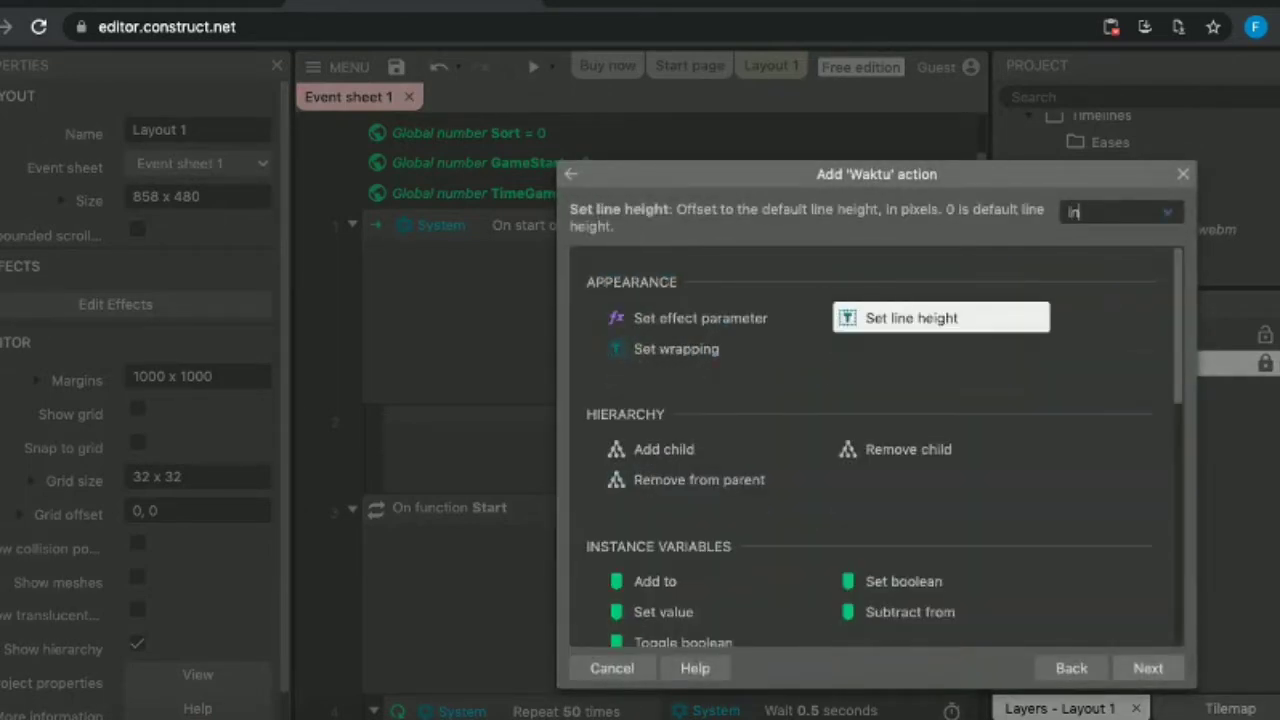
key("BackSpace")
key("BackSpace")
key("BackSpace")
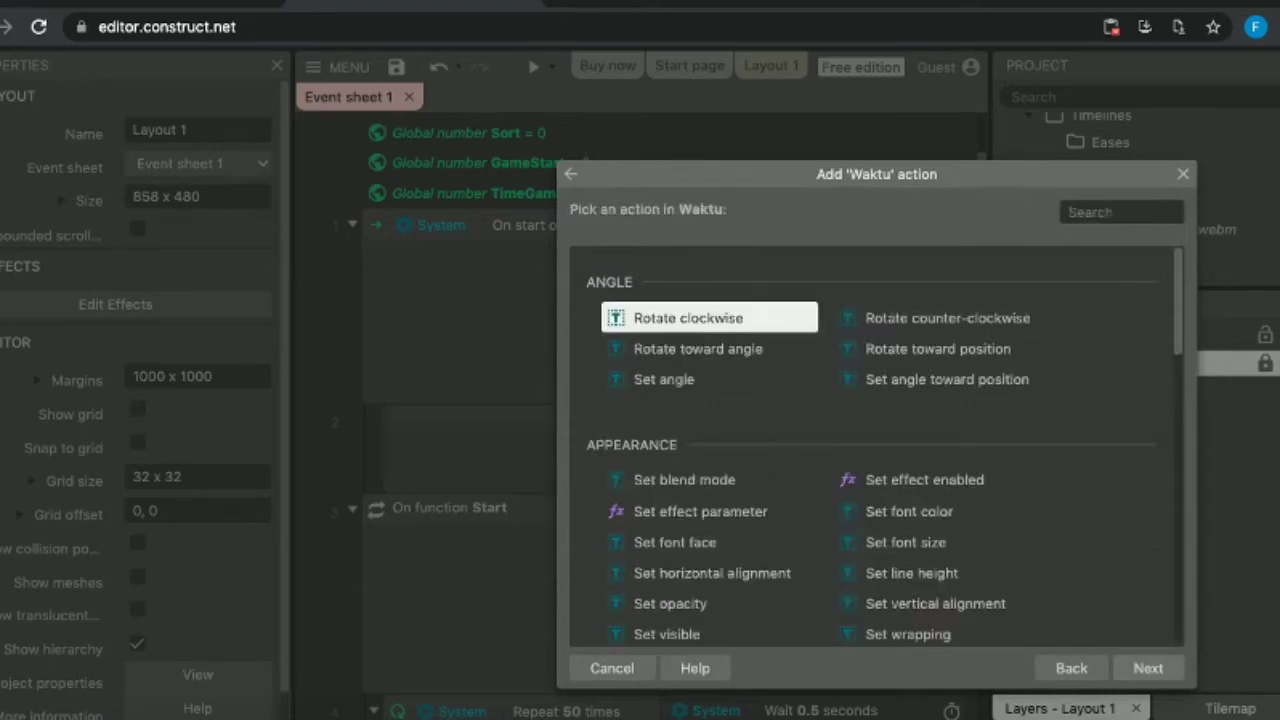
type("vi")
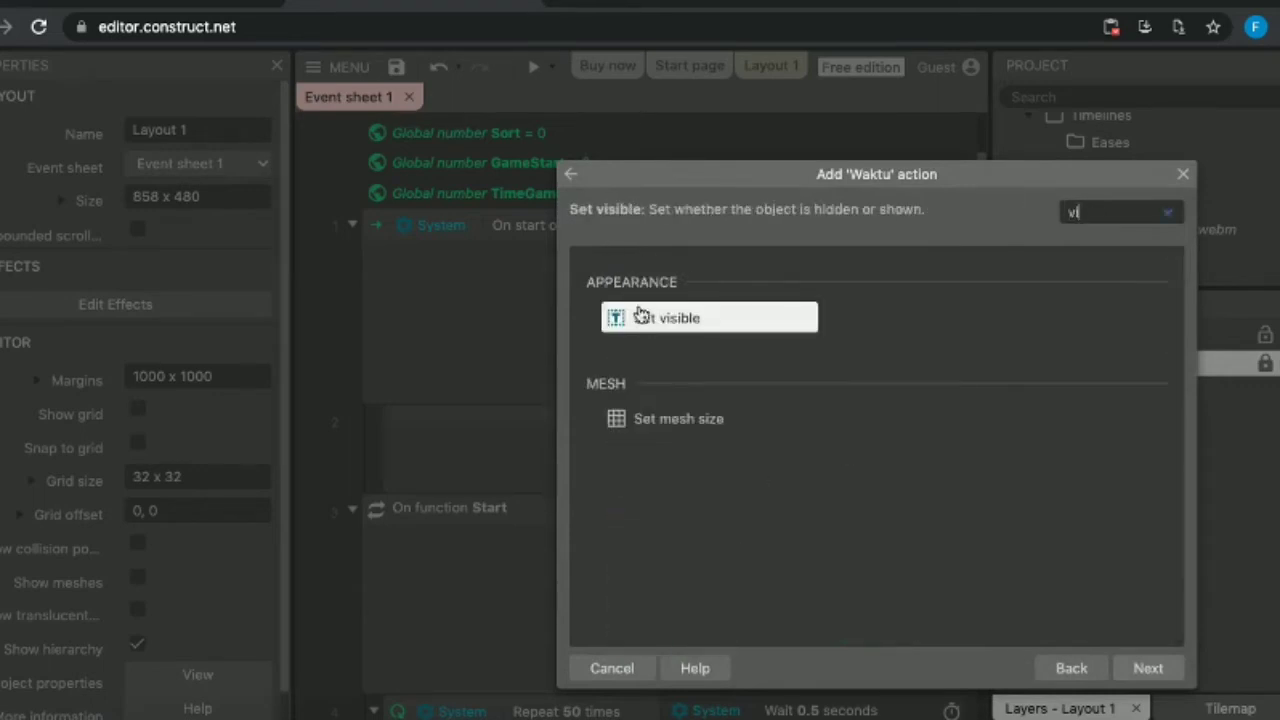
double_click(641, 319)
left_click(655, 360)
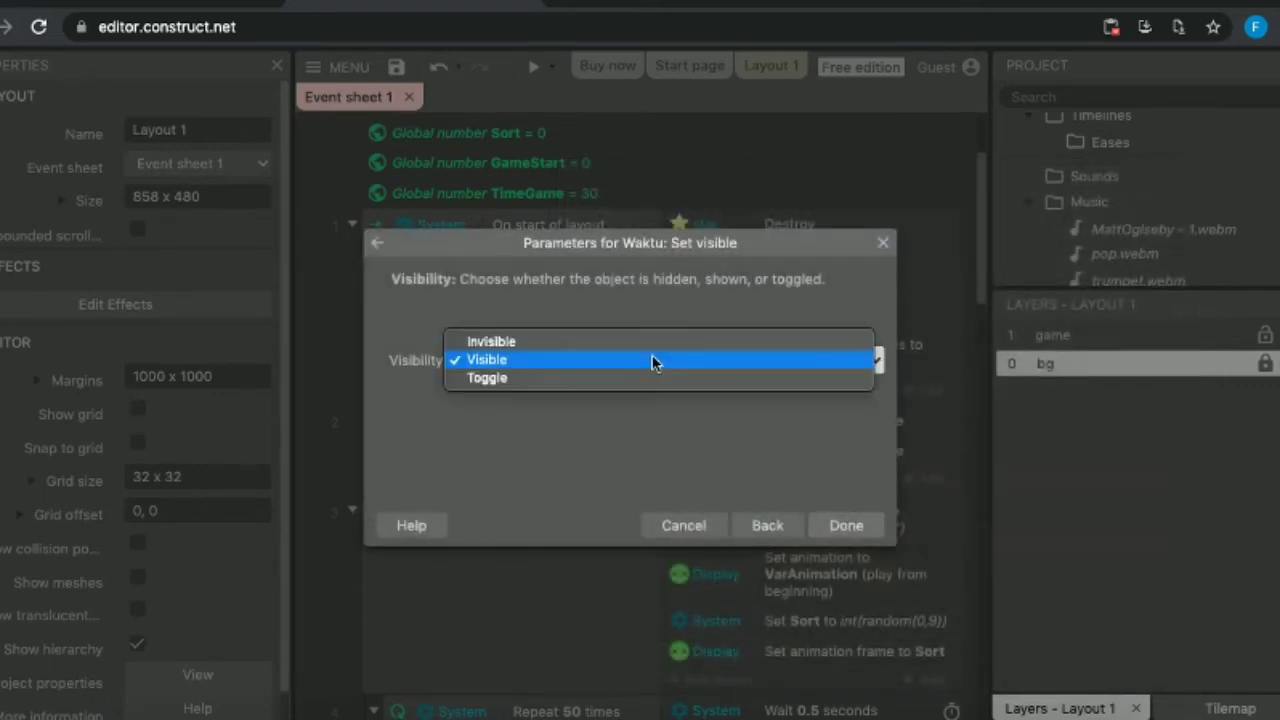
left_click(611, 337)
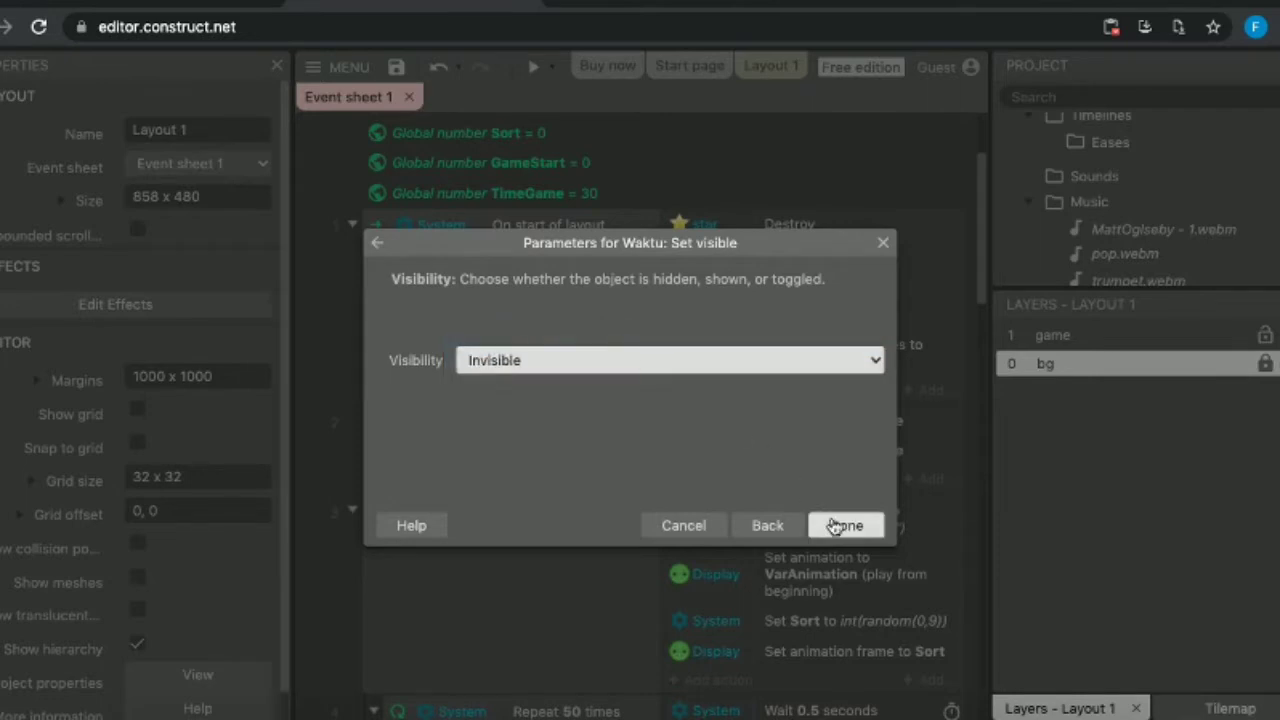
left_click(834, 527)
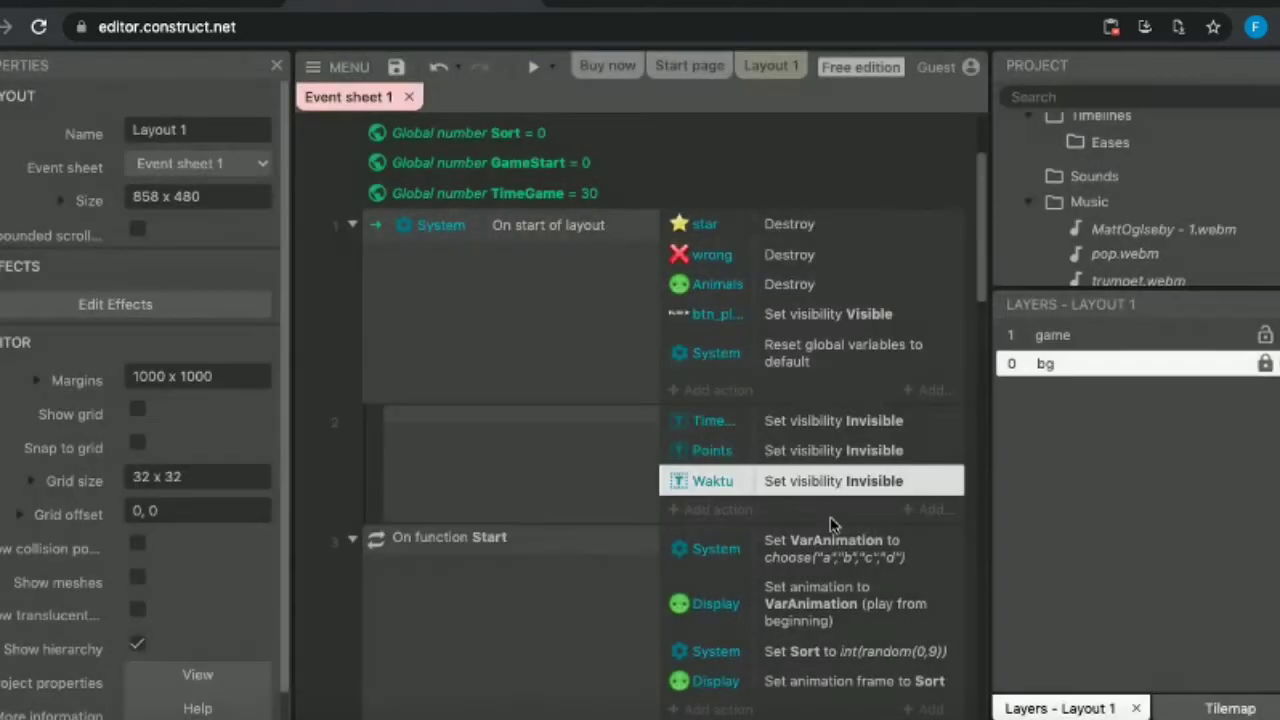
left_click(720, 510)
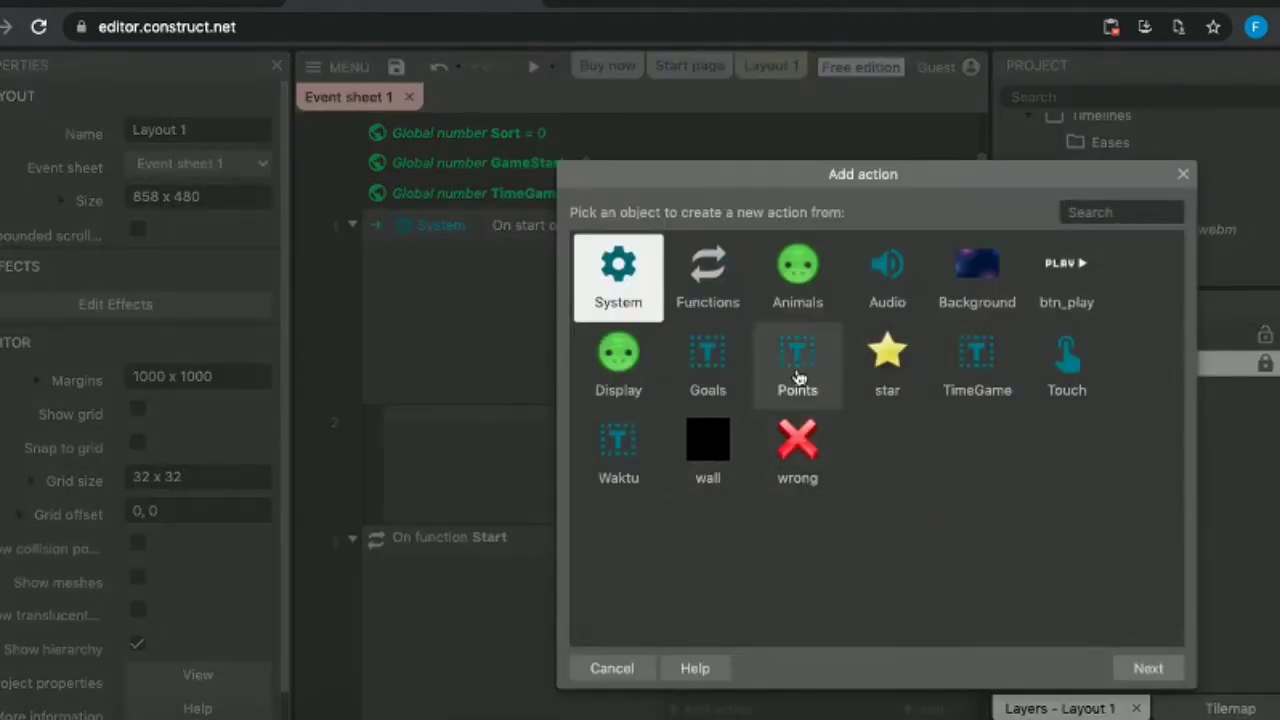
left_click(798, 377)
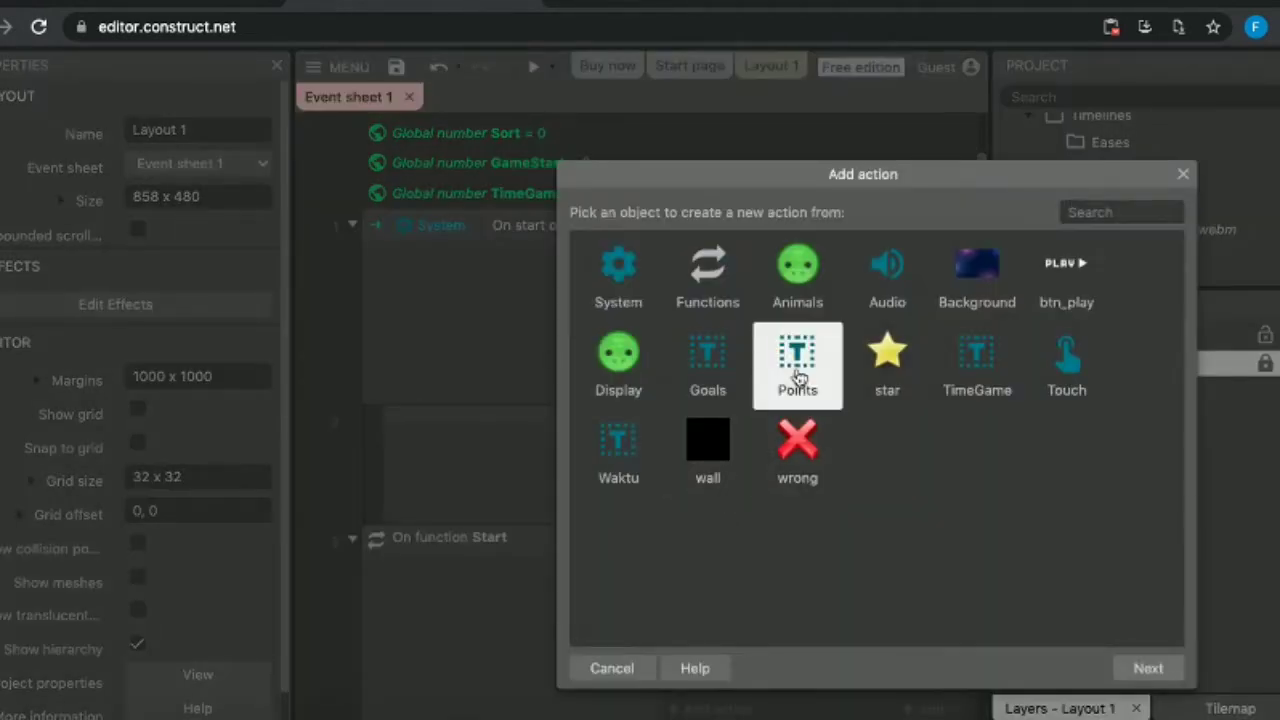
left_click(632, 668)
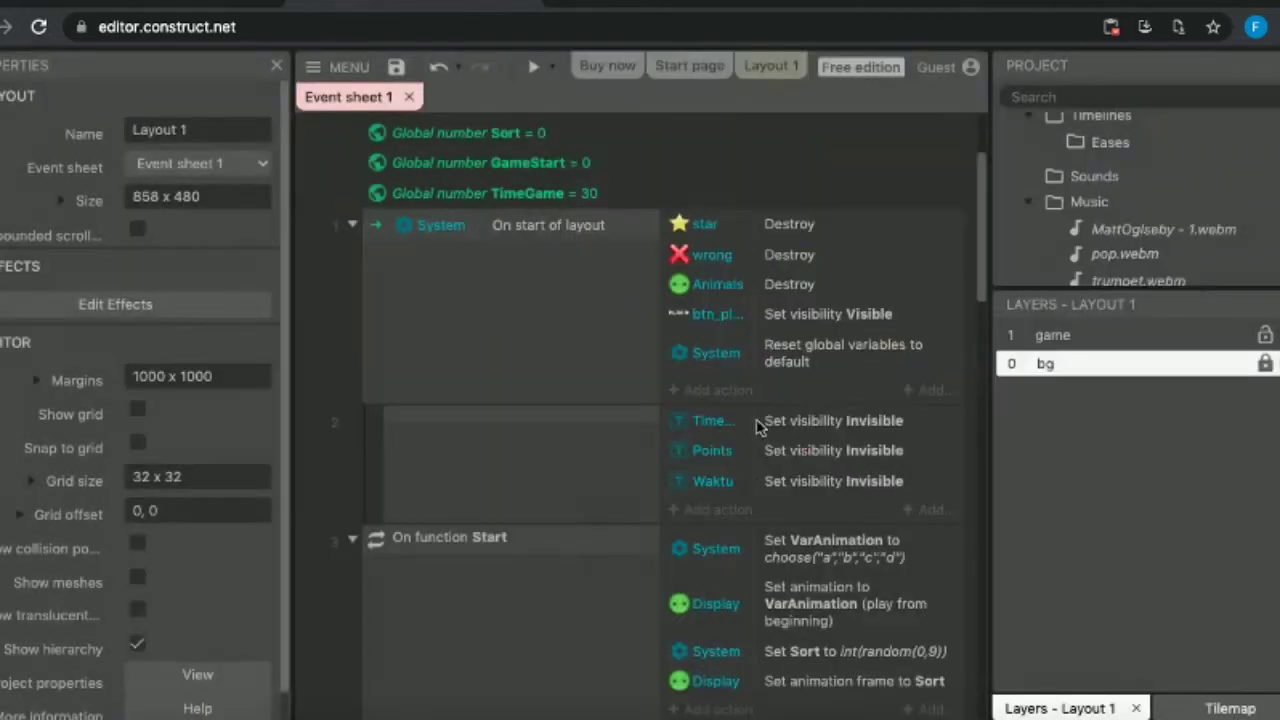
Add a Set visible action for the Goals text to the blank sub-event, with visibility set to Invisible.
left_click(706, 510)
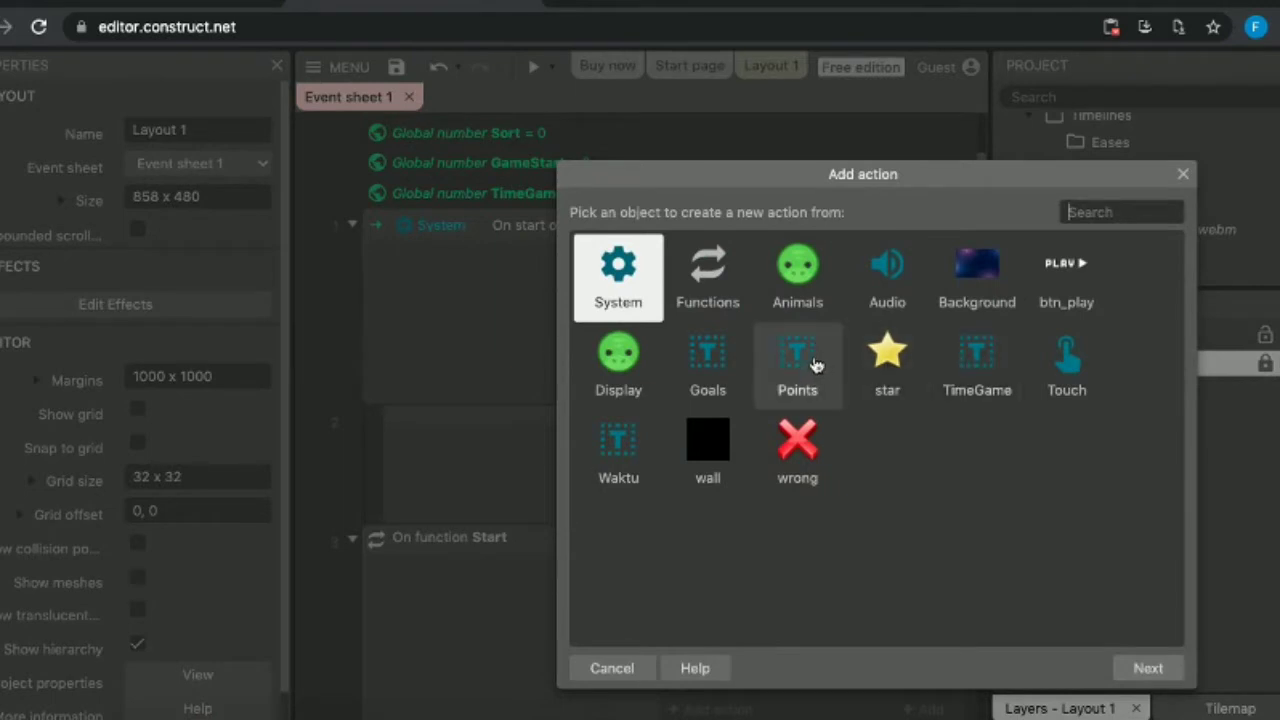
left_click_drag(686, 174, 892, 234)
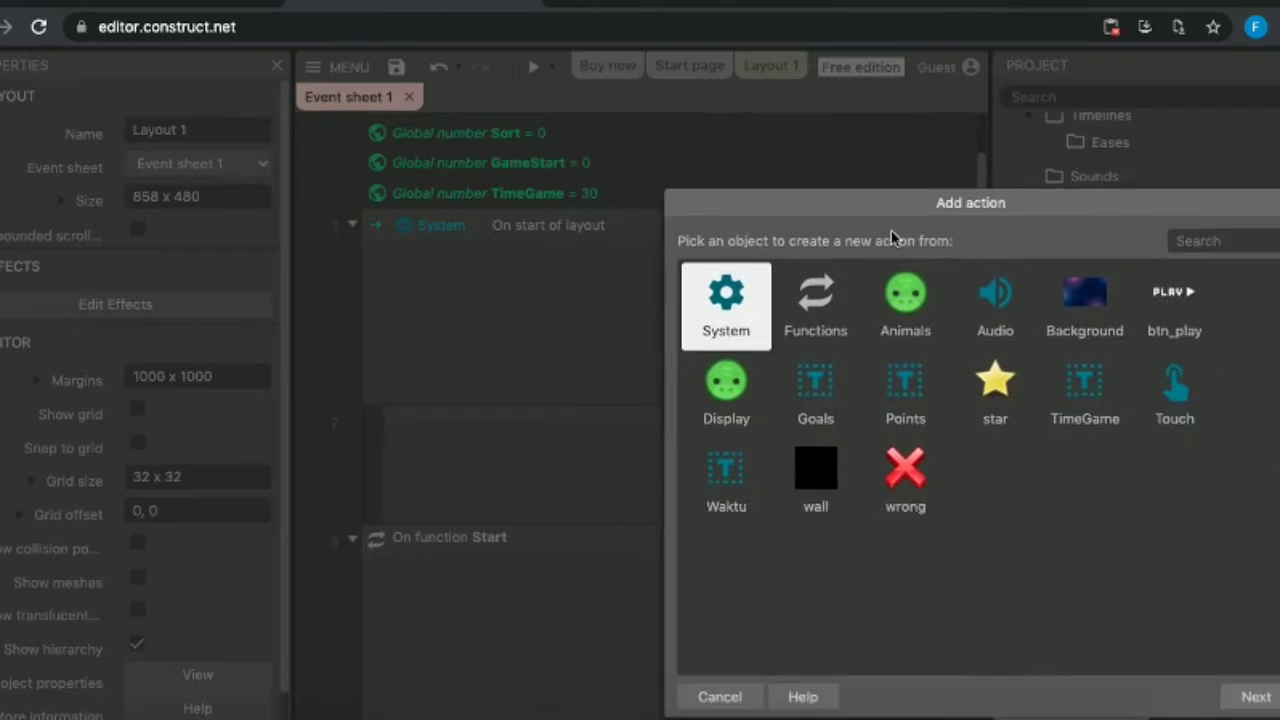
double_click(822, 392)
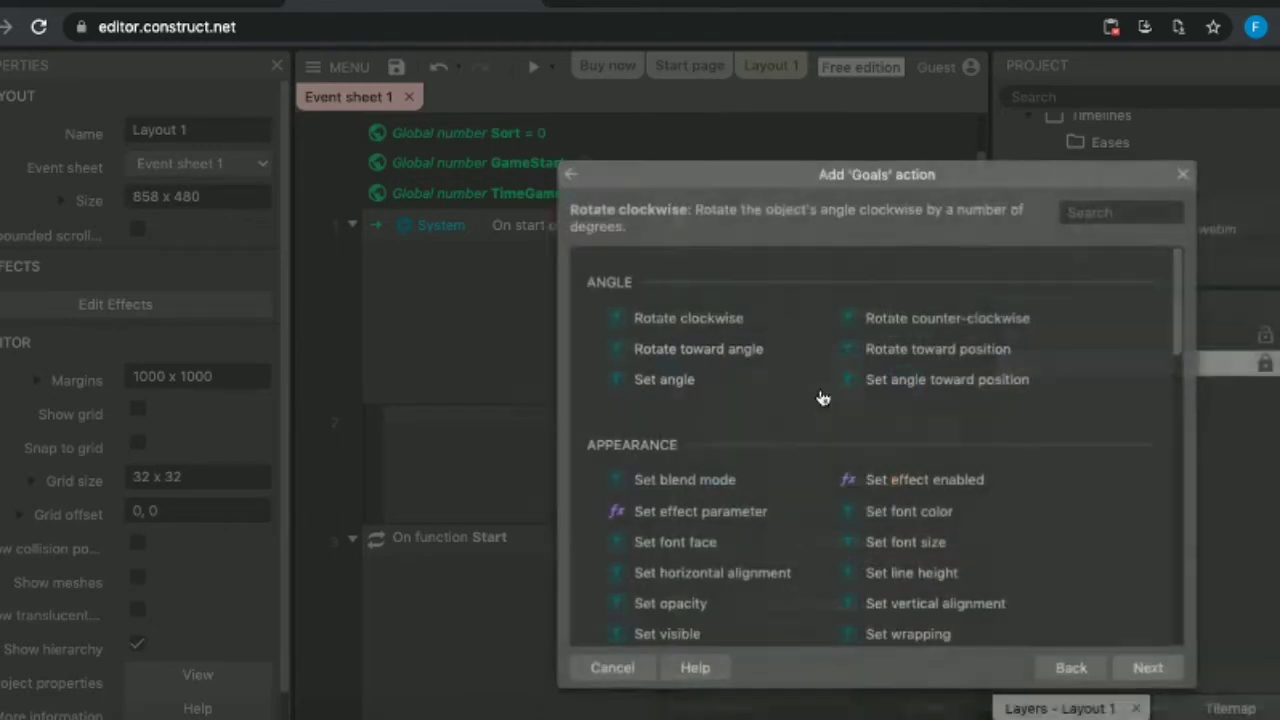
left_click(1185, 240)
type("v")
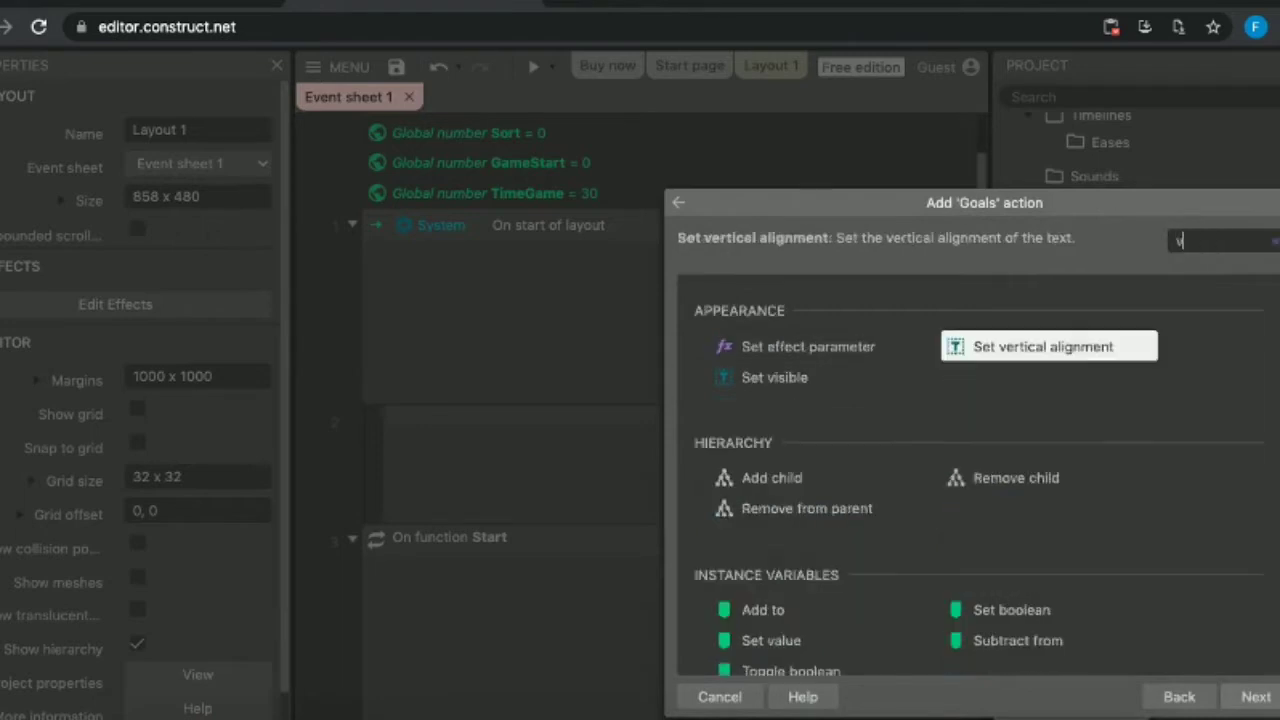
type("is")
double_click(814, 350)
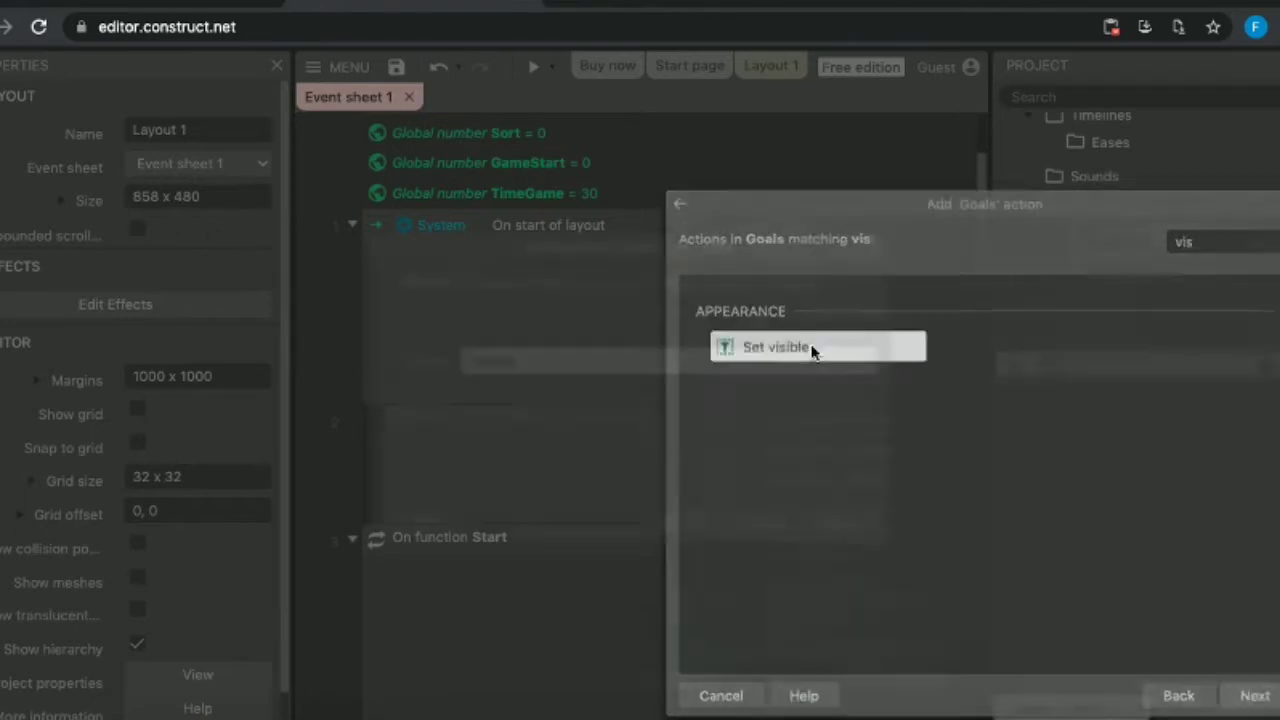
left_click(808, 362)
left_click(753, 341)
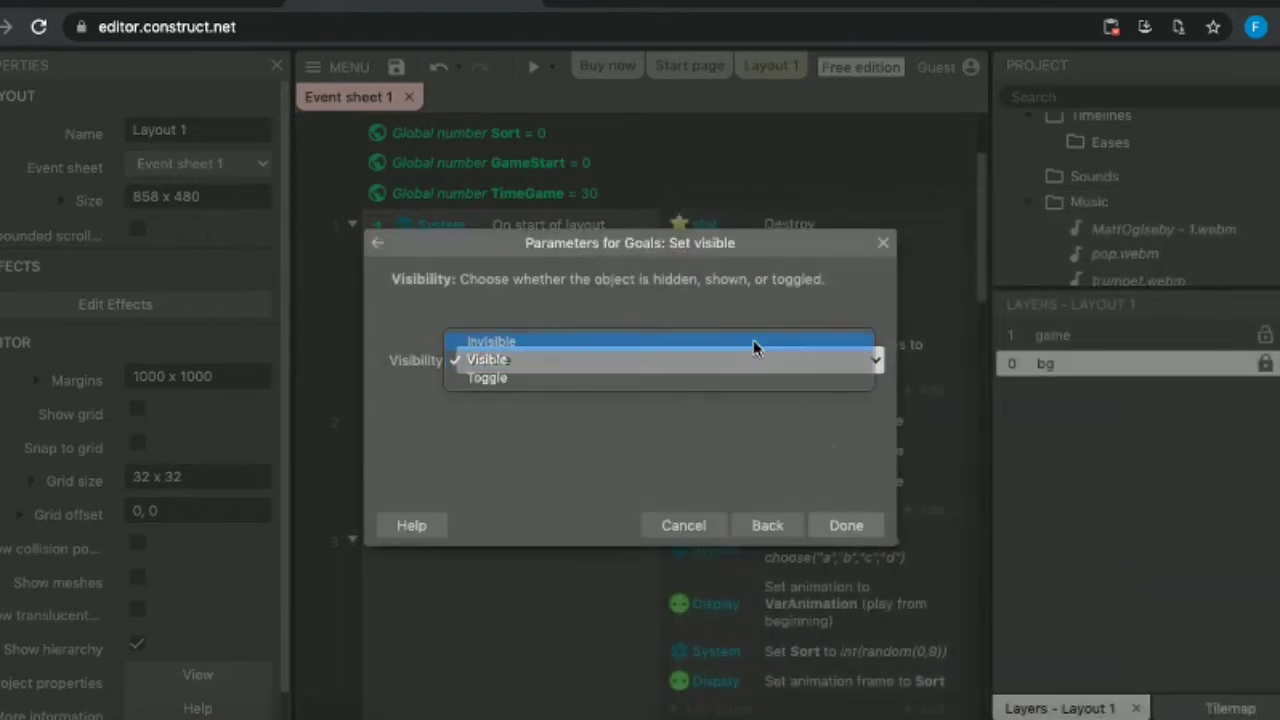
left_click(843, 527)
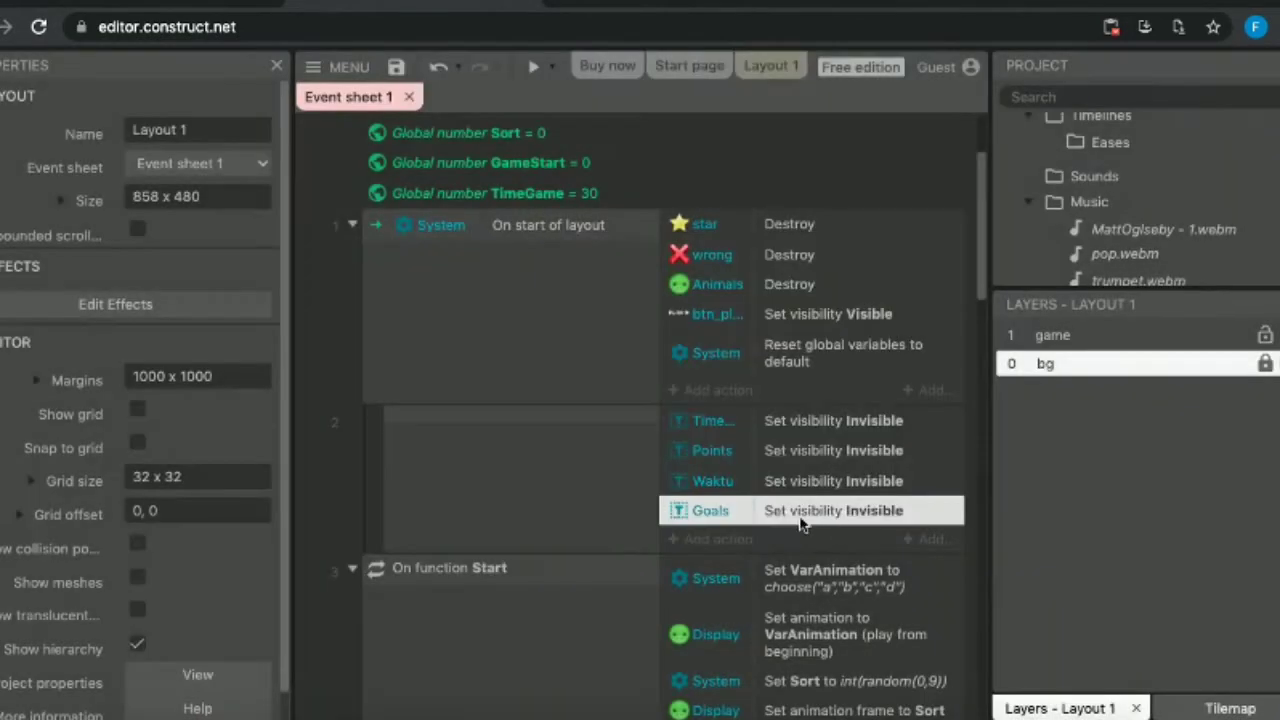
Add a Set visible action for the Display sprite to the same sub-event, with visibility set to Invisible.
left_click(712, 531)
left_click(735, 405)
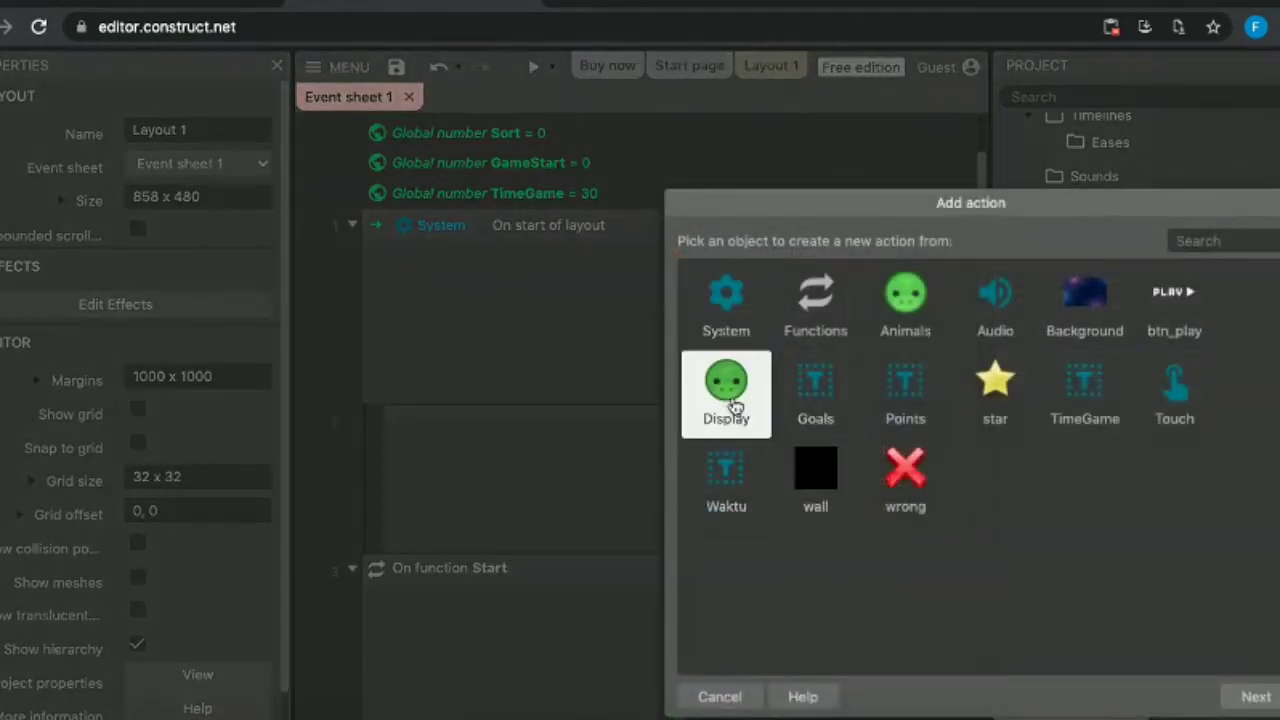
double_click(735, 405)
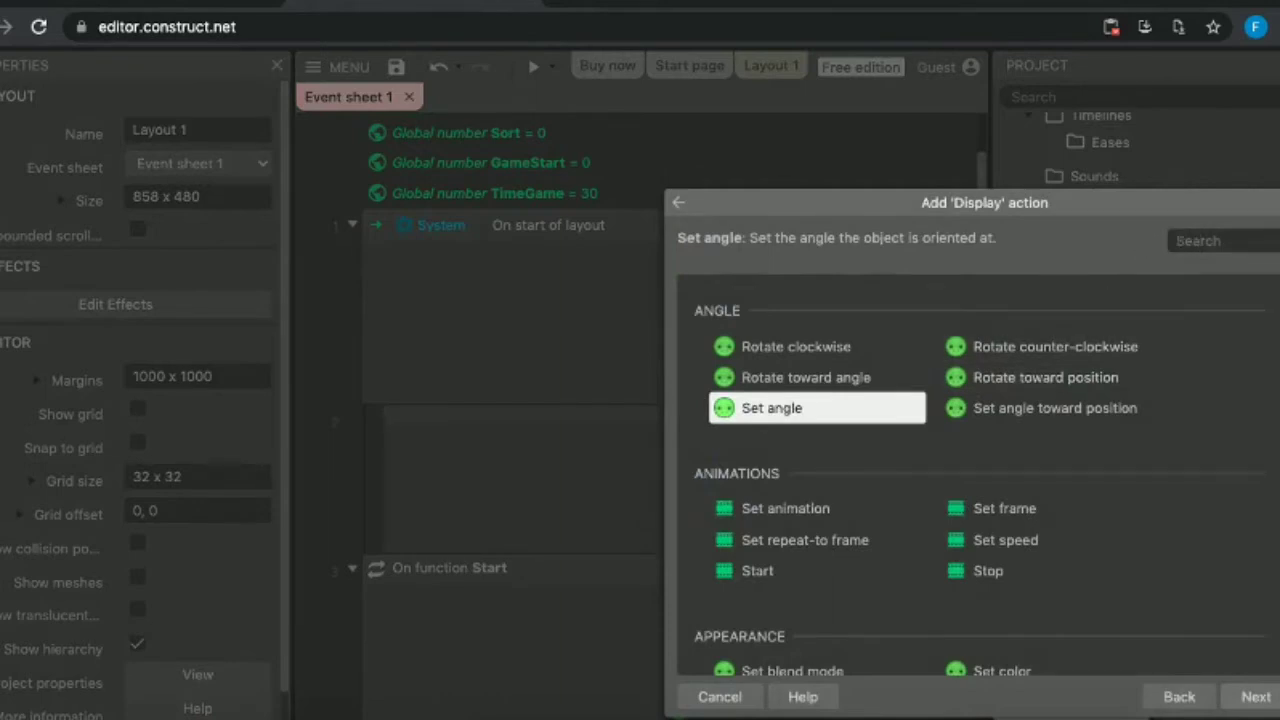
type("visi")
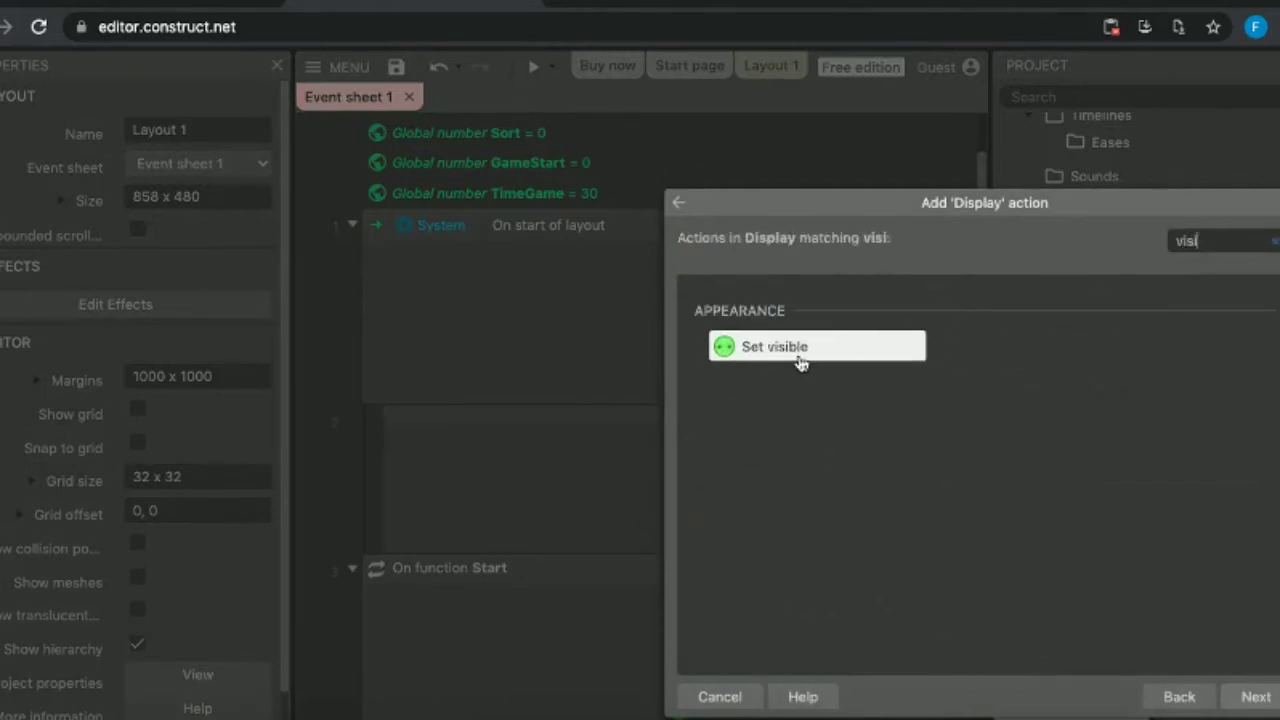
double_click(788, 350)
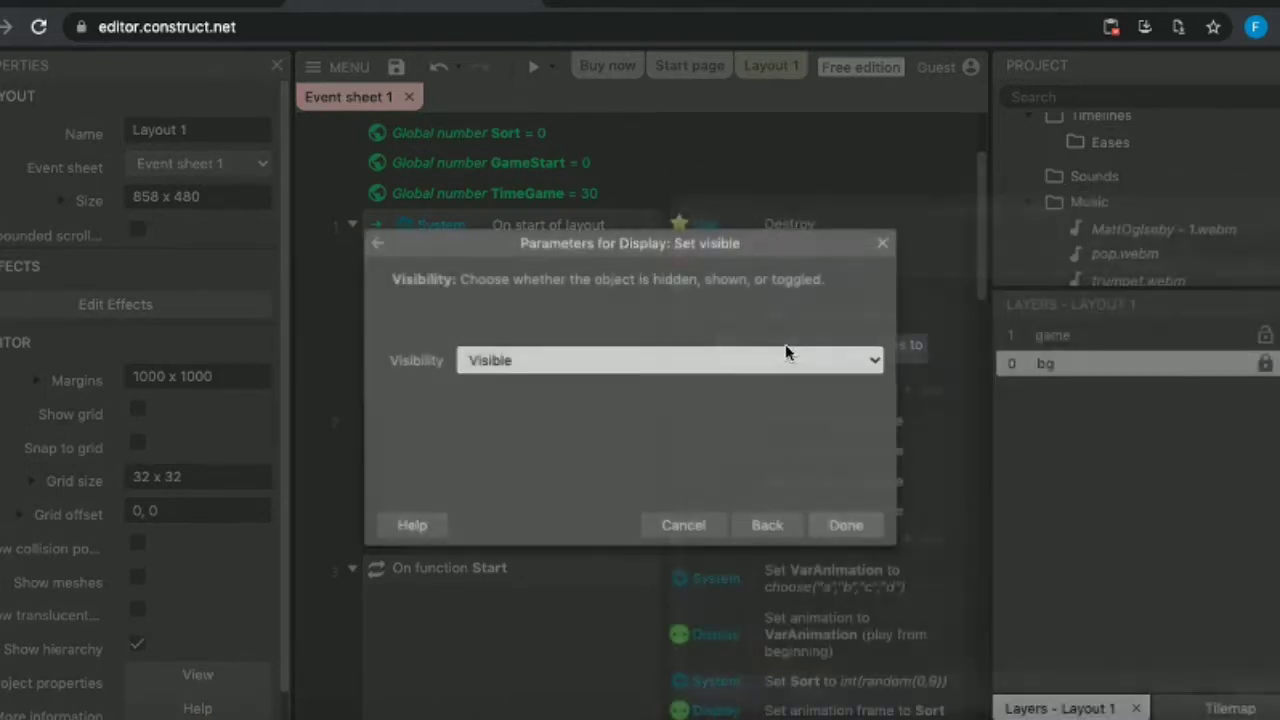
left_click(846, 366)
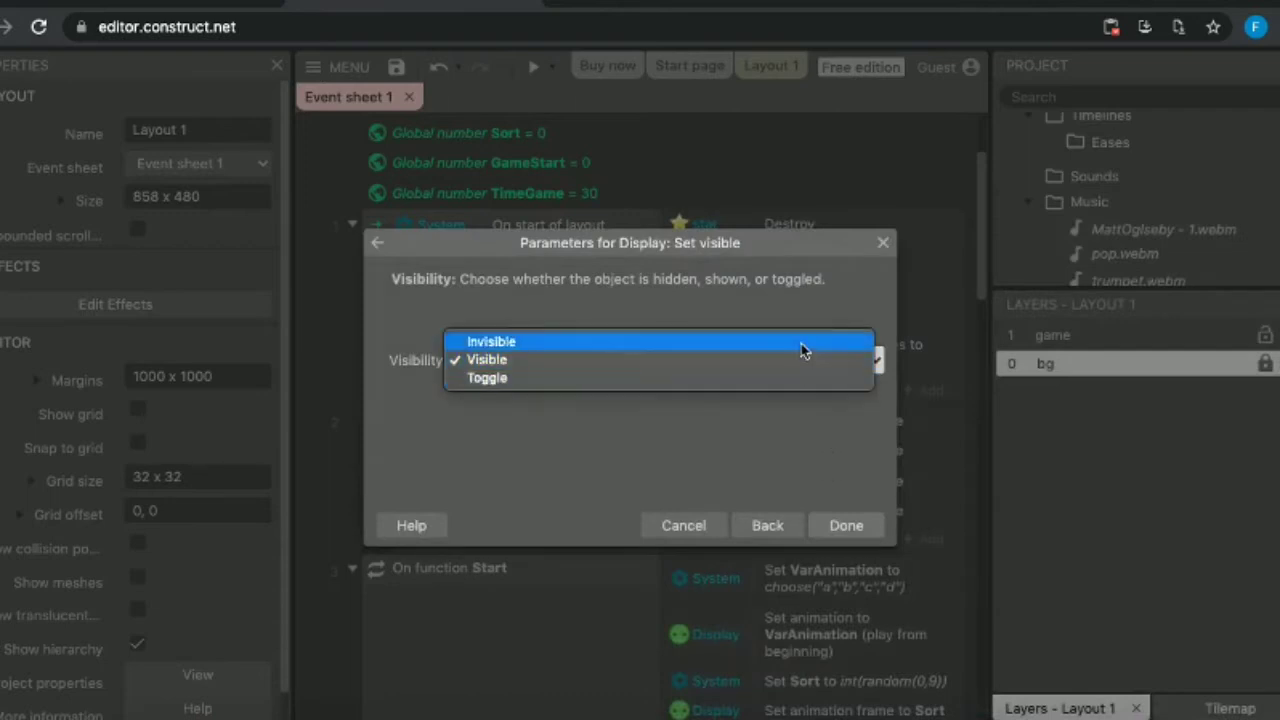
left_click(804, 342)
left_click(843, 526)
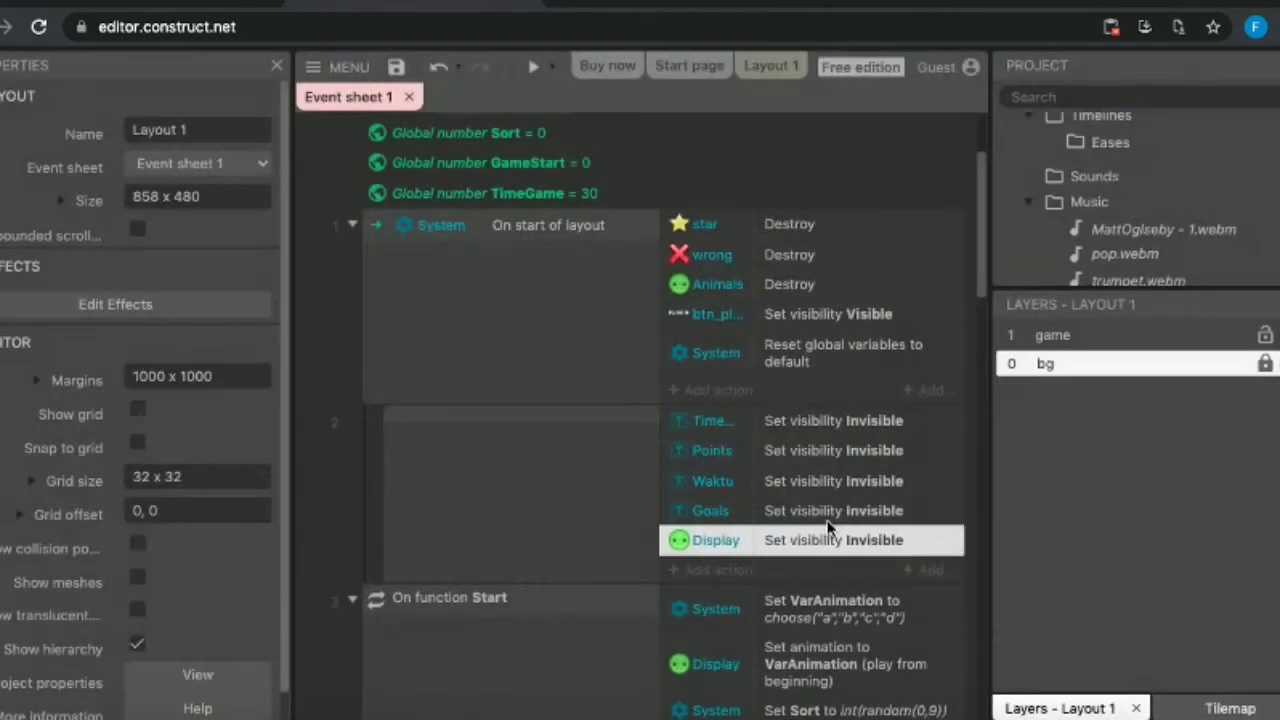
Preview the layout to check the start screen, and close the preview window.
left_click(534, 73)
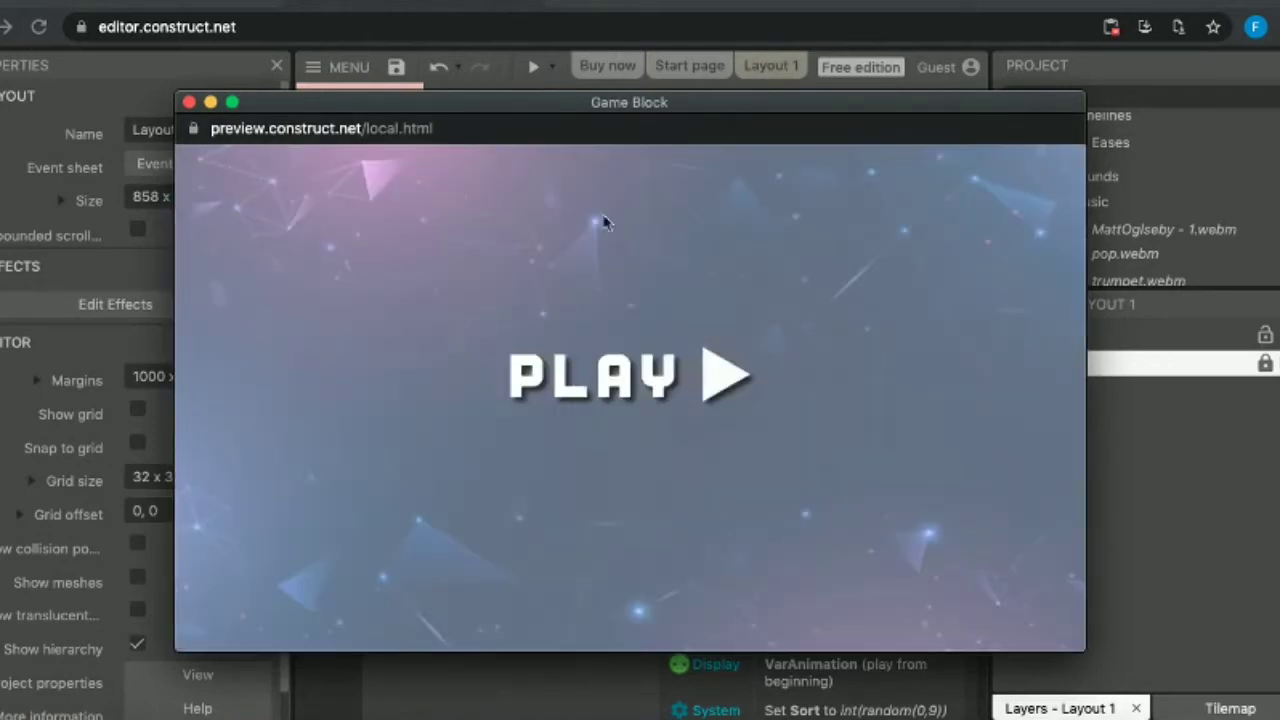
left_click(189, 102)
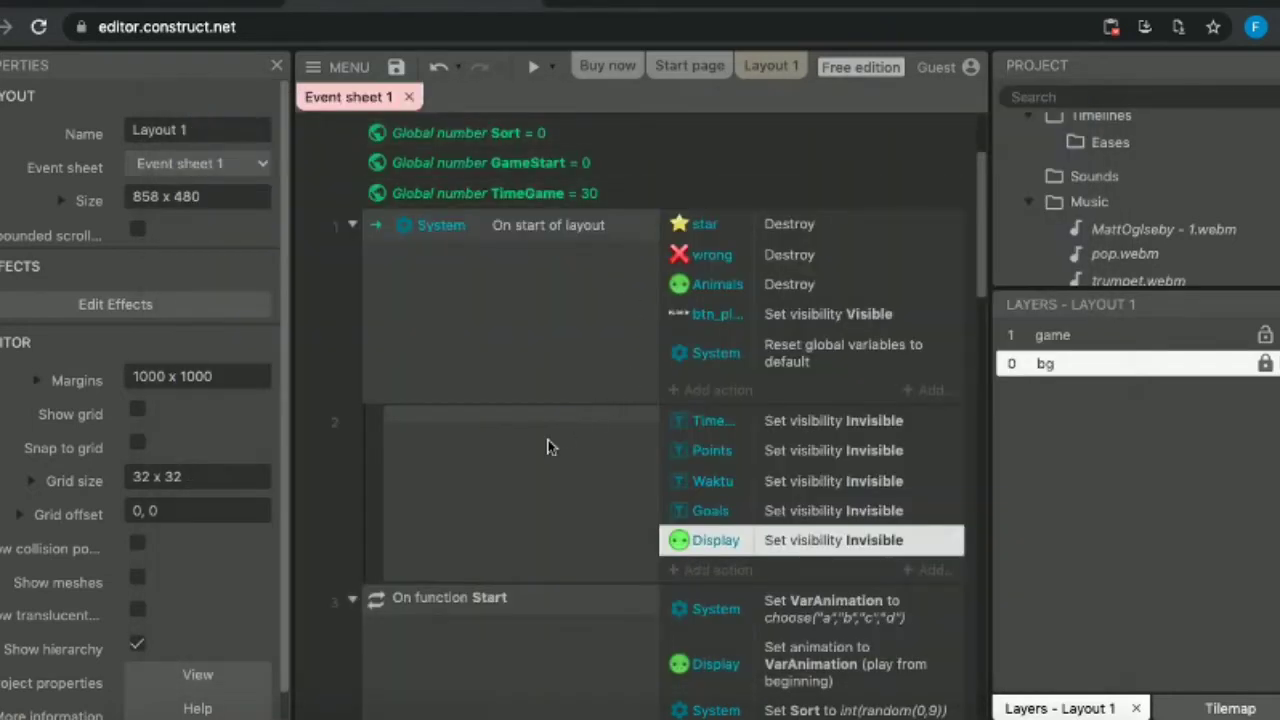
Add a second blank sub-event under the "On start of layout" event.
scroll(548, 447, "down", 3)
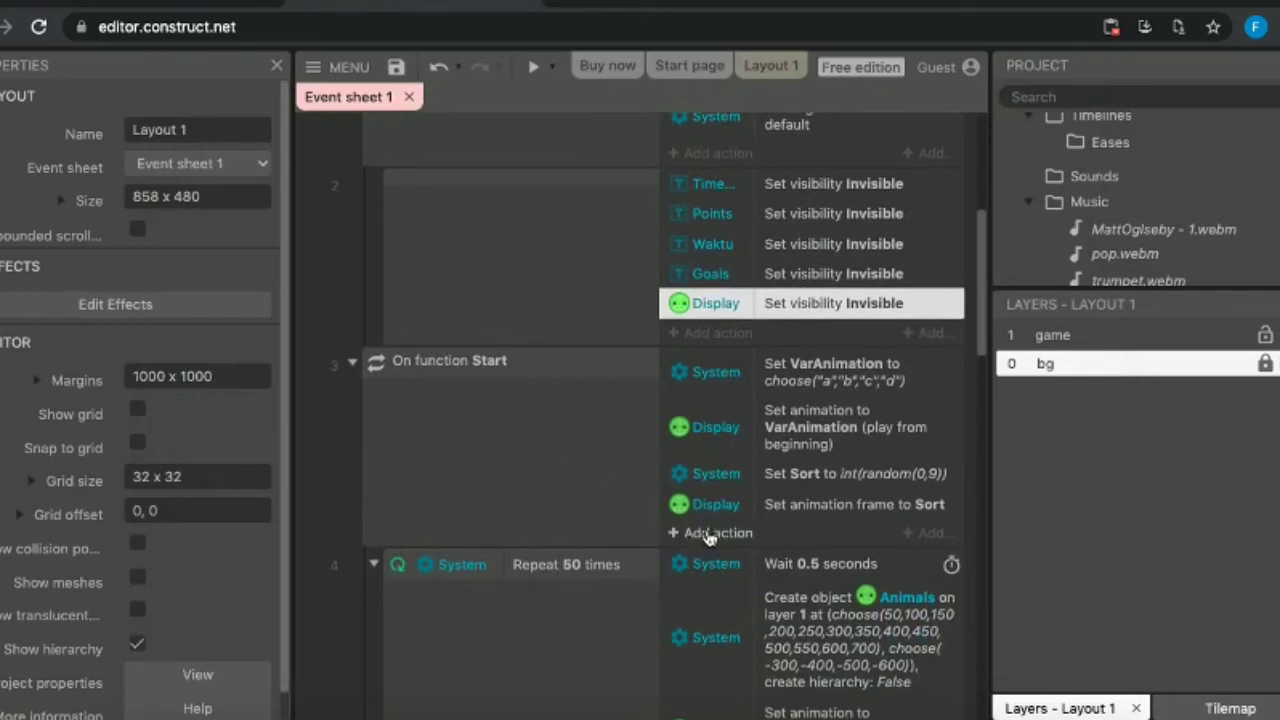
scroll(504, 232, "up", 3)
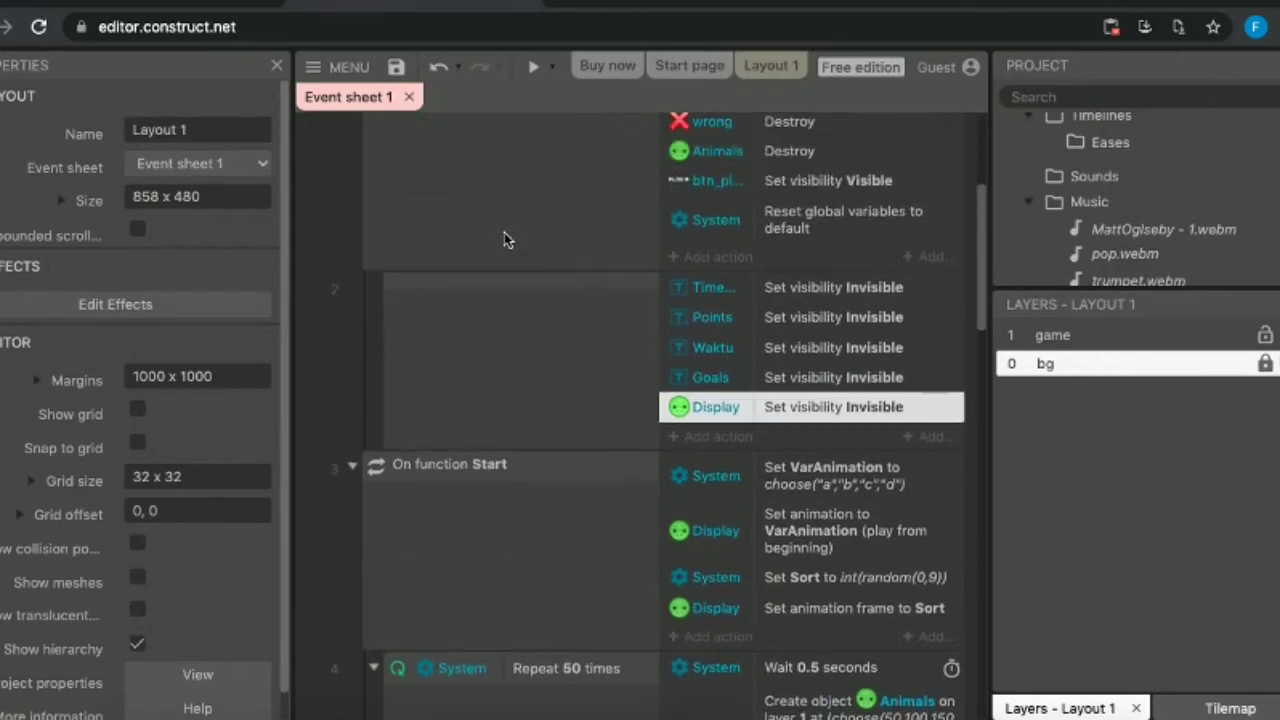
left_click(437, 222)
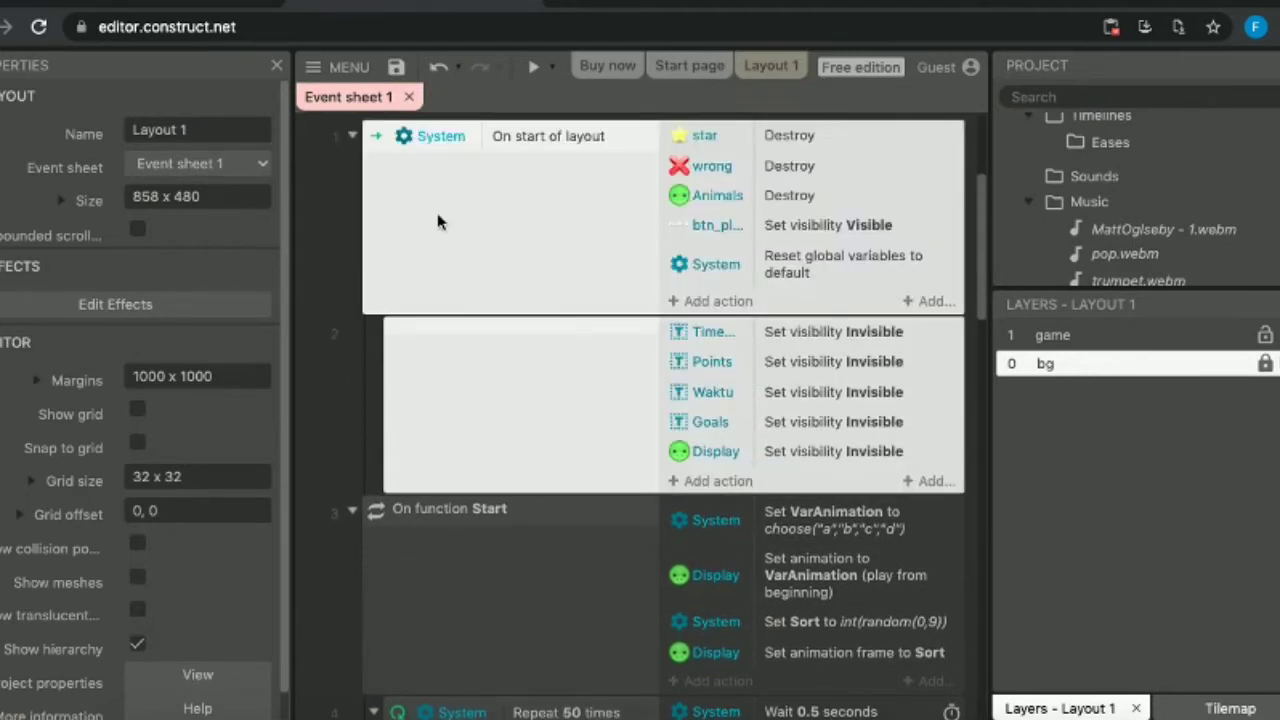
key("b")
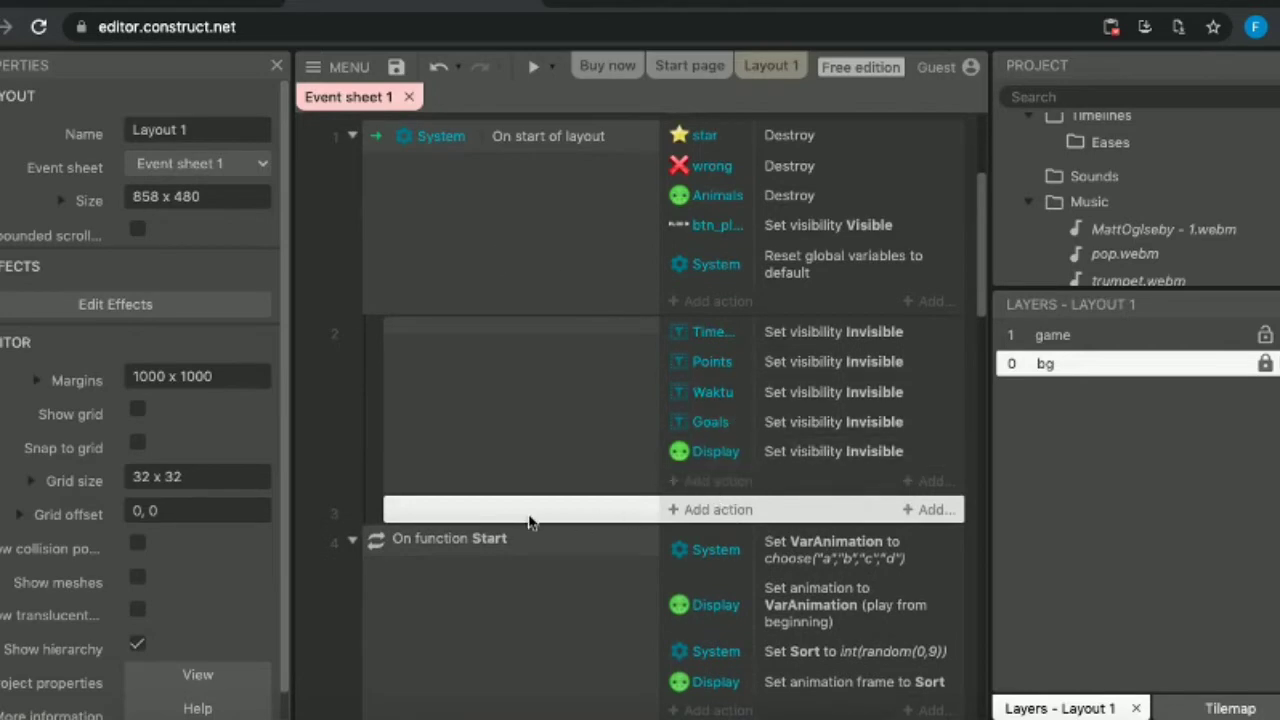
Give the new blank sub-event an Audio "Is tag playing" condition with the tag "musik".
double_click(491, 505)
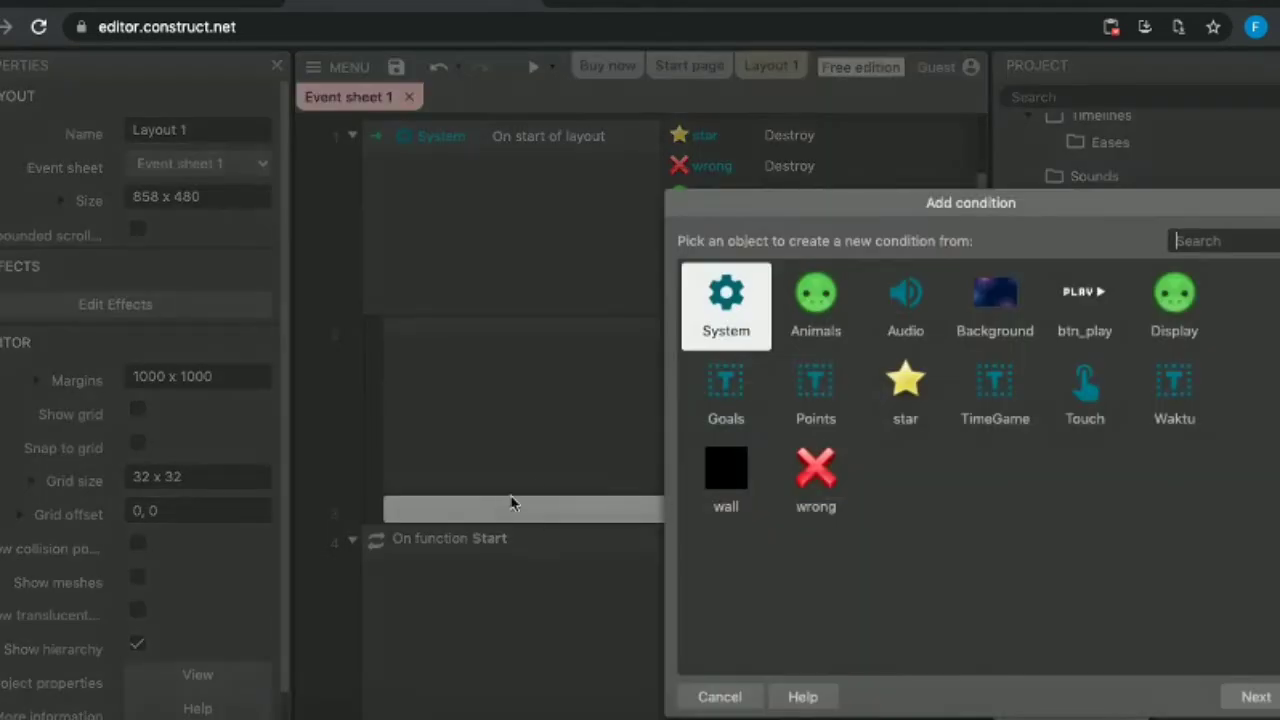
left_click(907, 305)
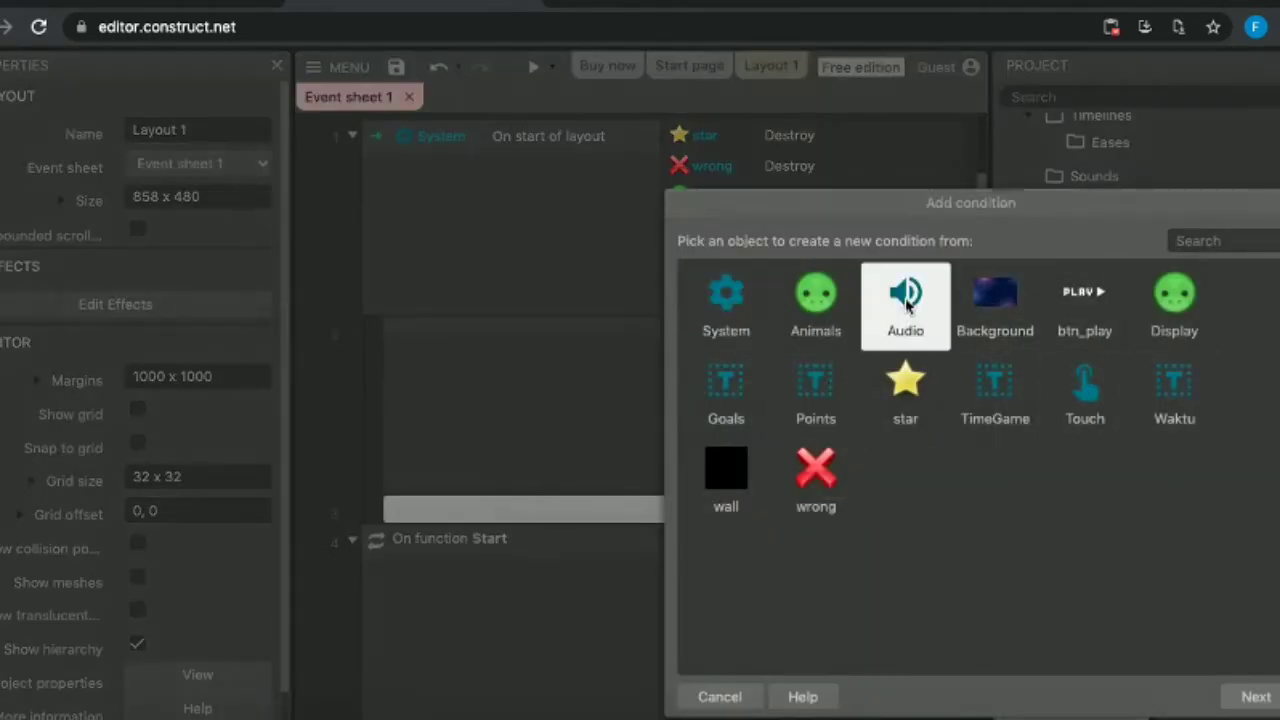
double_click(907, 305)
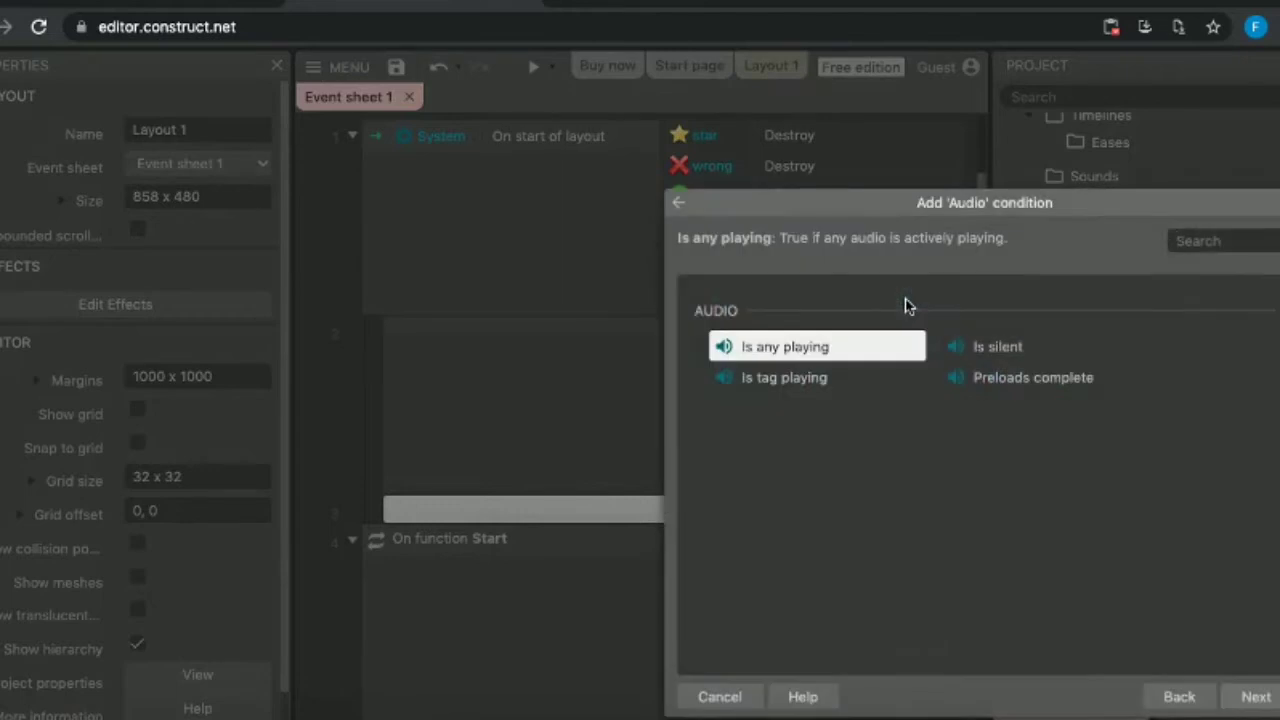
double_click(803, 379)
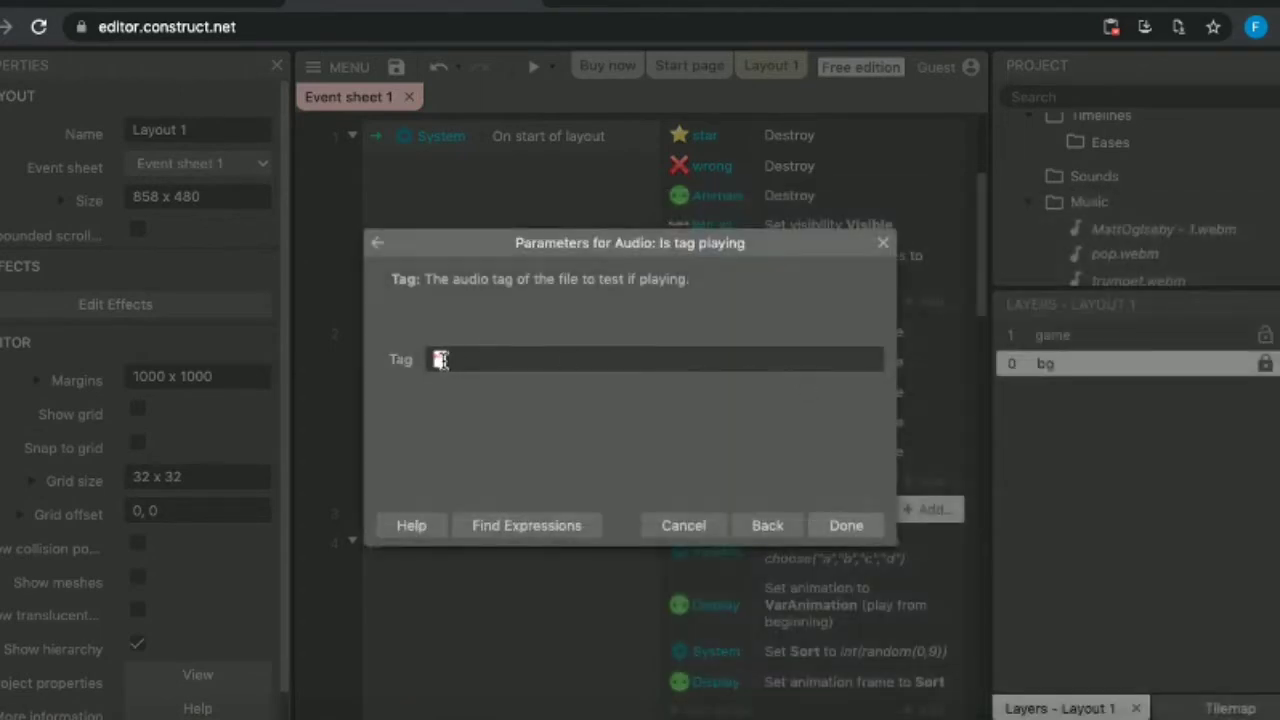
left_click(441, 360)
type("musik")
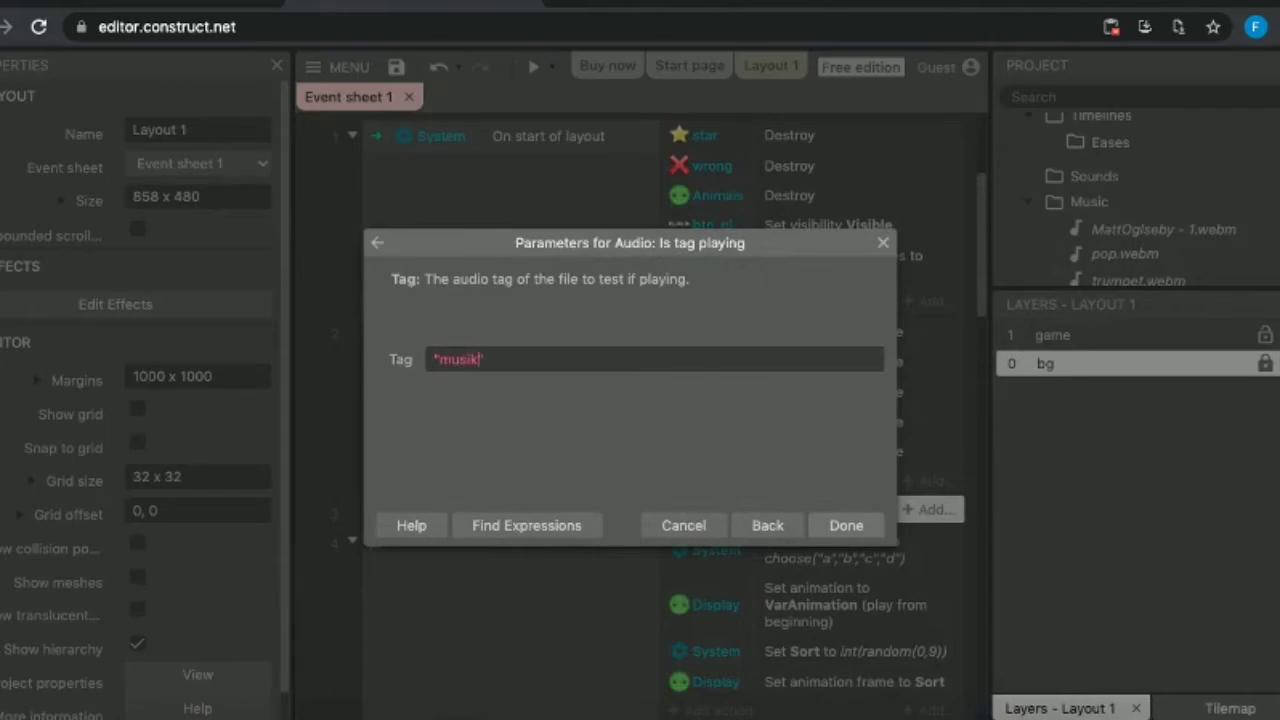
left_click(848, 525)
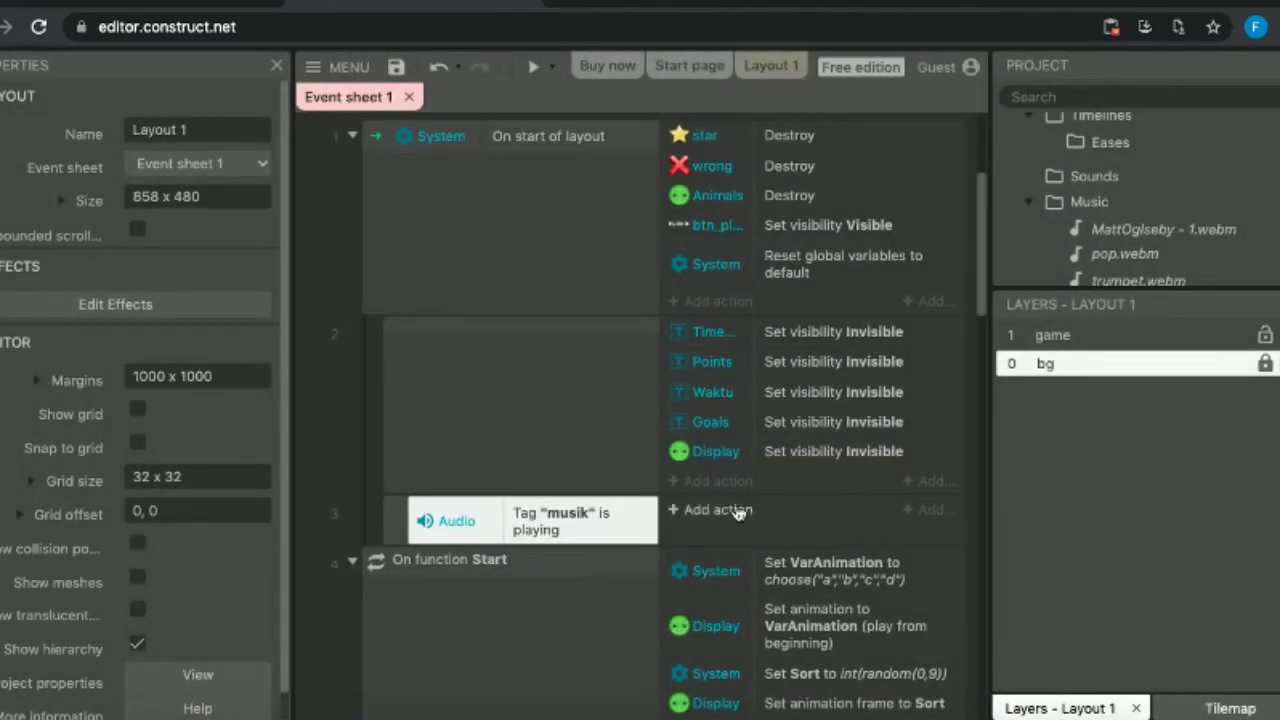
left_click(703, 511)
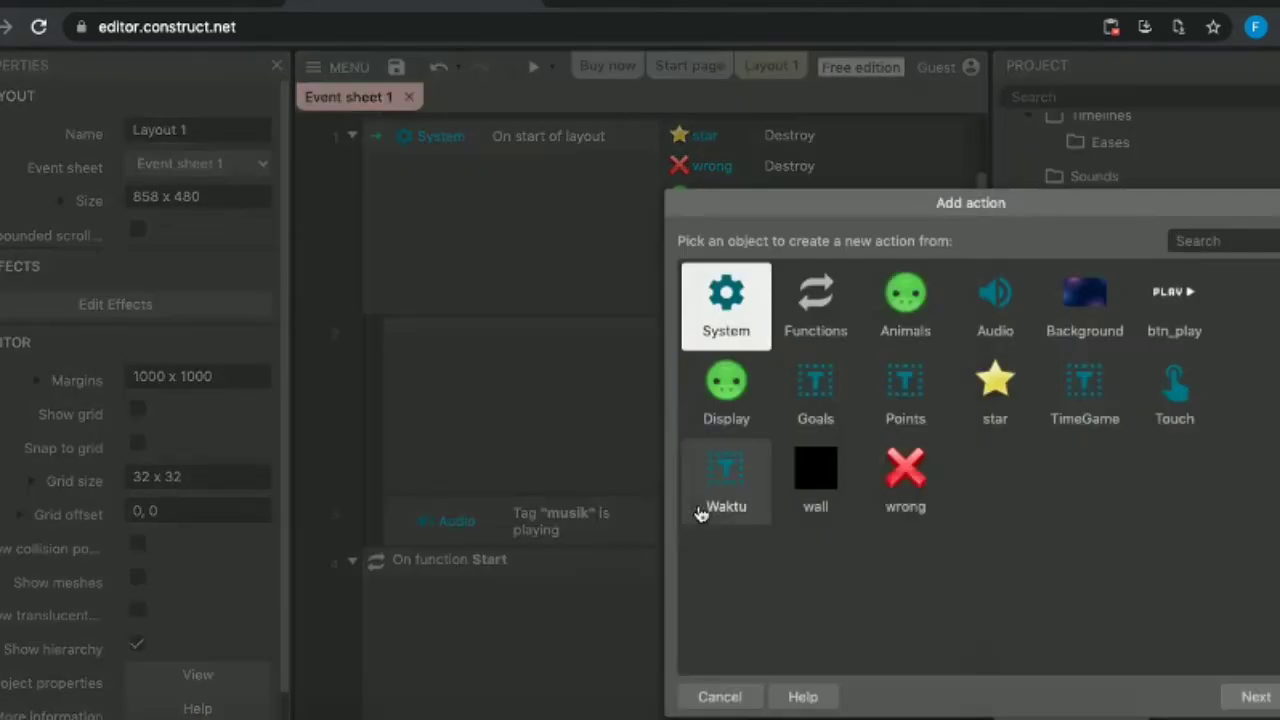
left_click(720, 698)
left_click(522, 511)
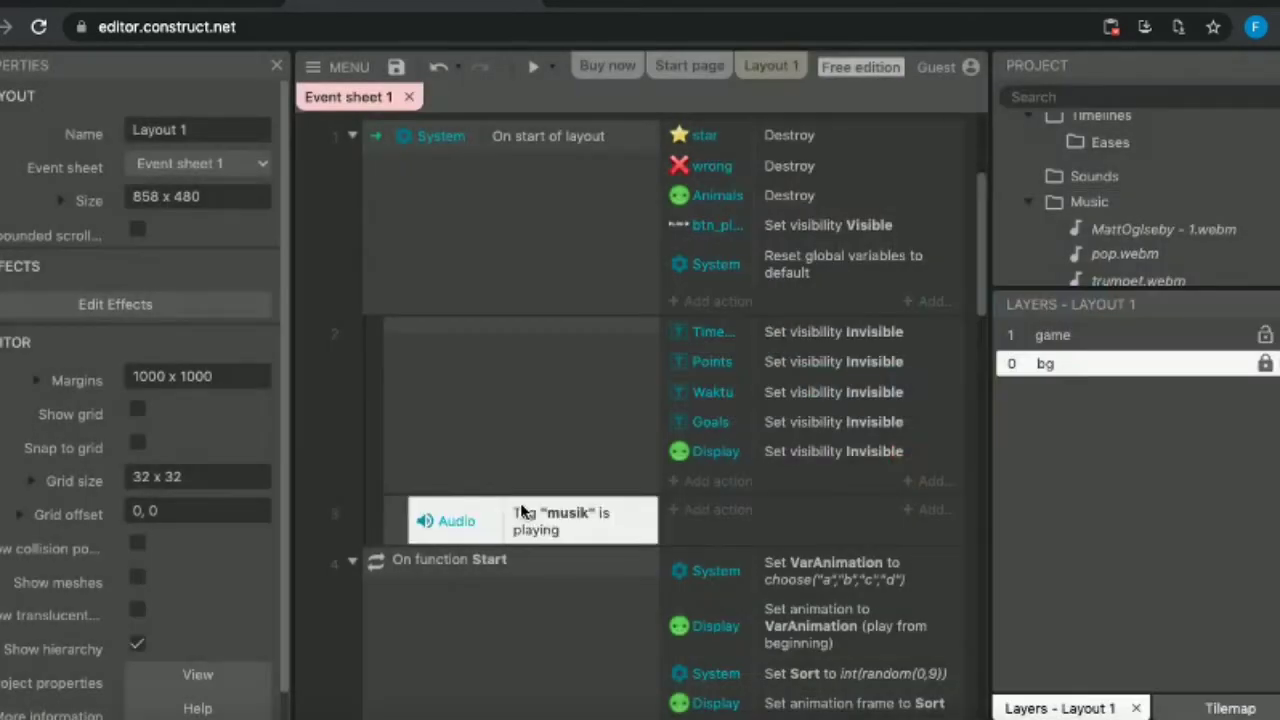
Add an Audio Play action for MattOglseby - 1 to the "musik" sub-event, with the loop option set to looping.
left_click(700, 510)
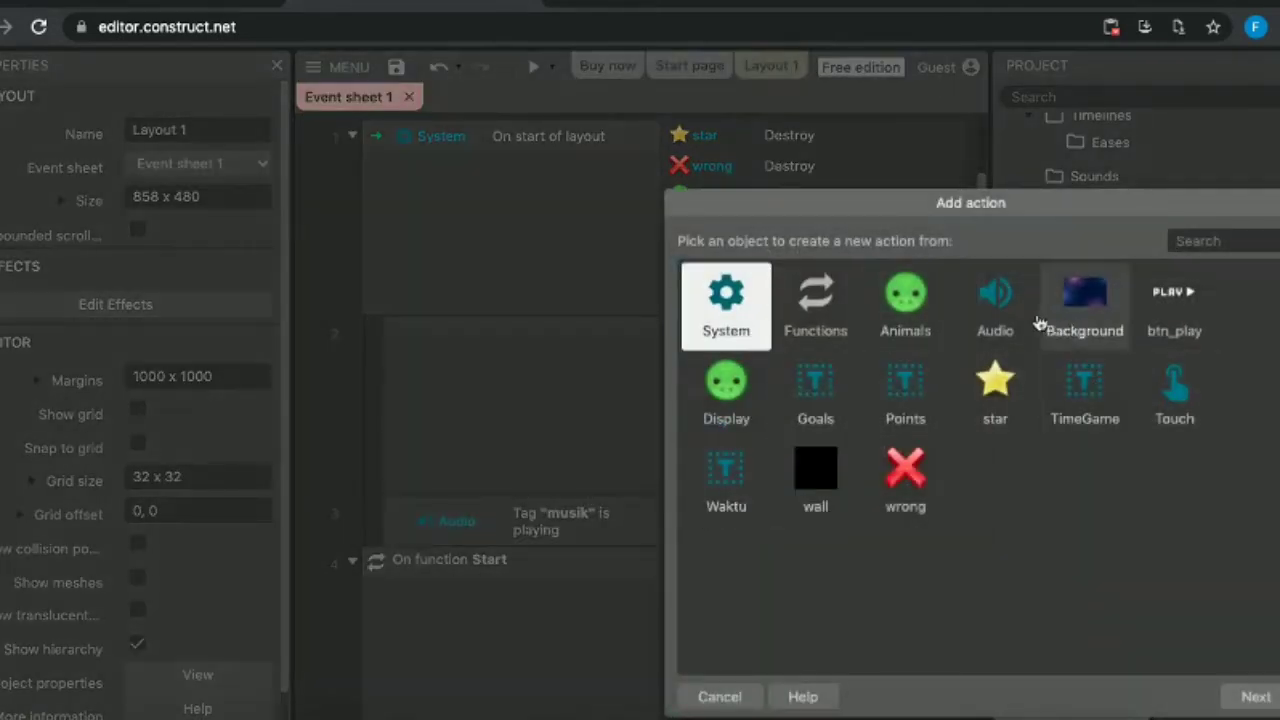
double_click(997, 305)
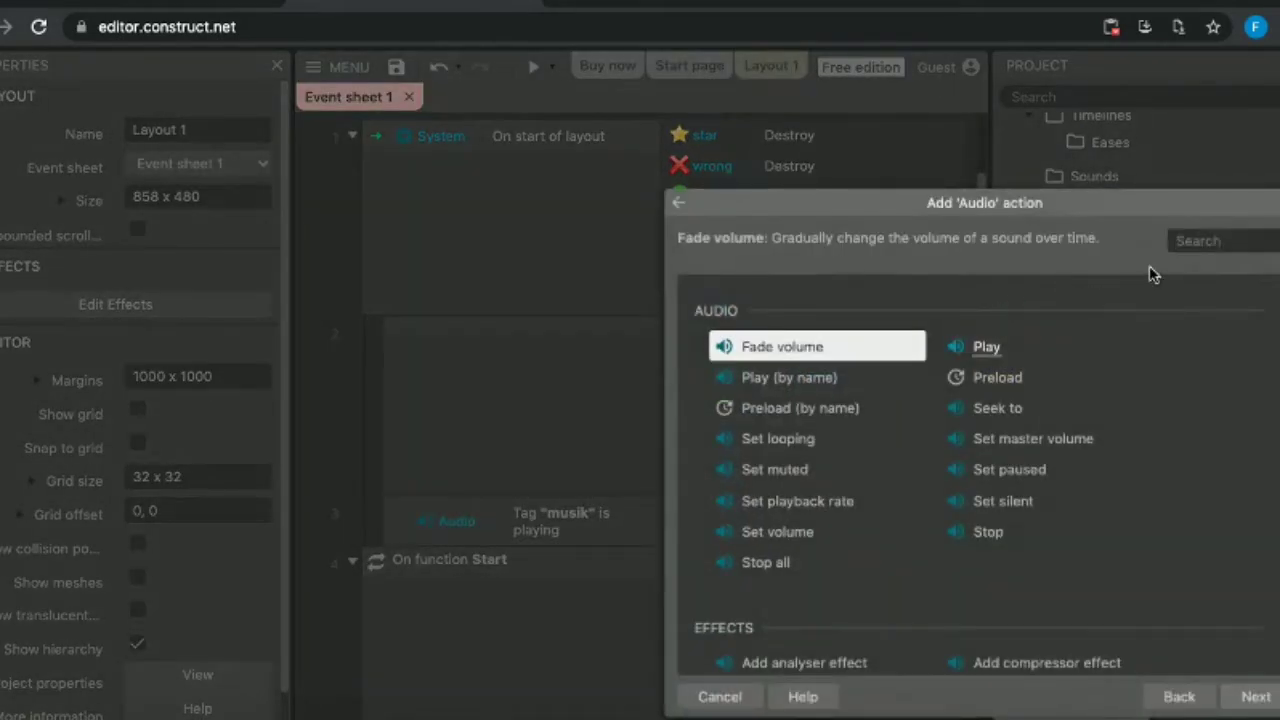
double_click(1000, 346)
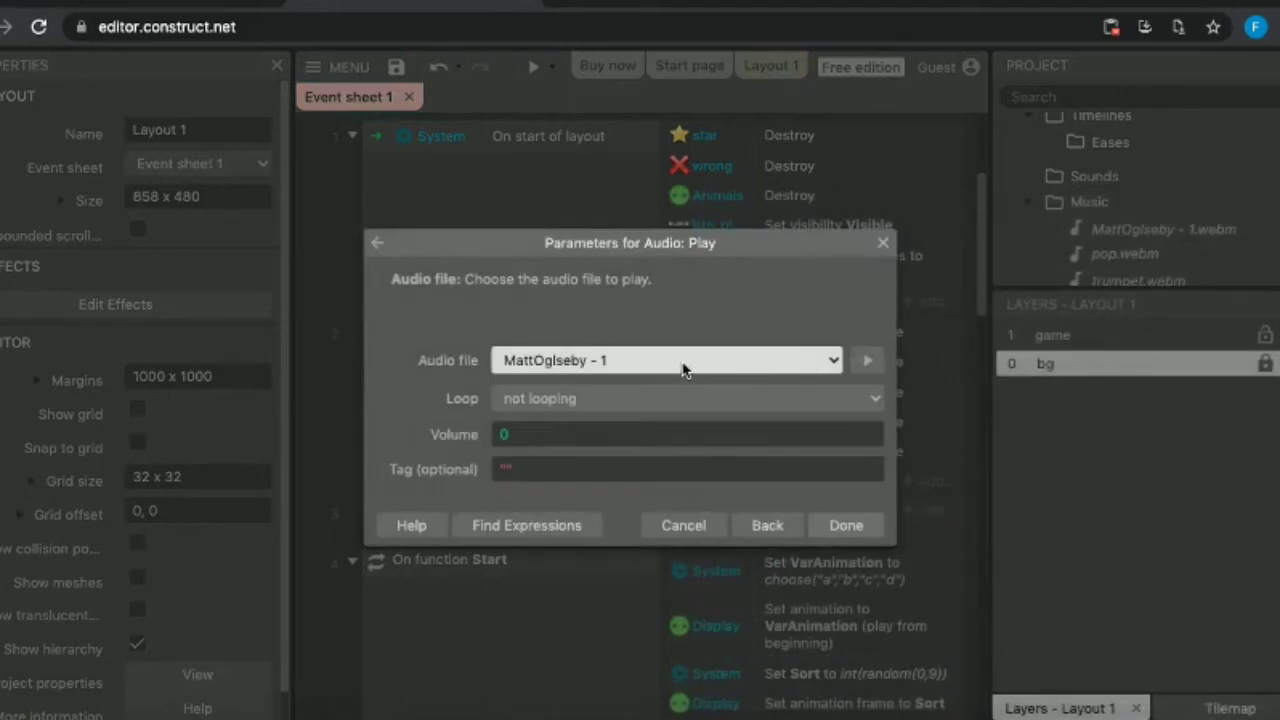
left_click(621, 362)
left_click(621, 362)
left_click(603, 403)
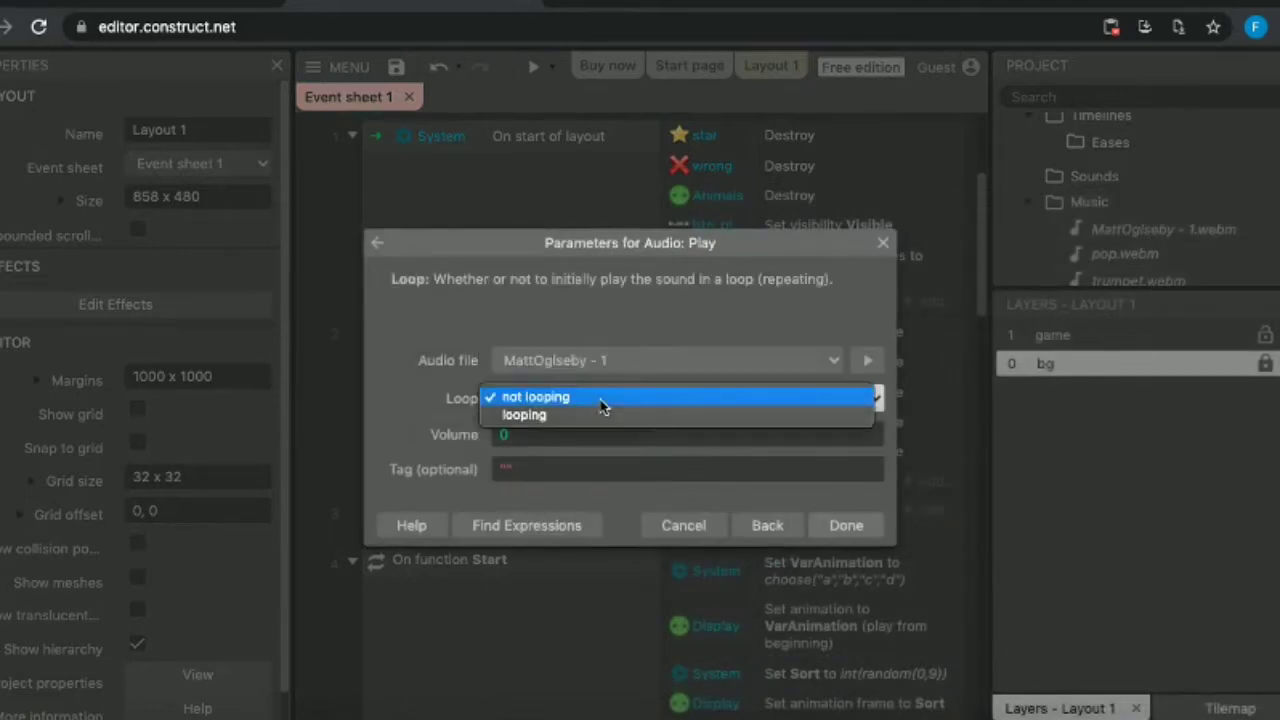
left_click(592, 418)
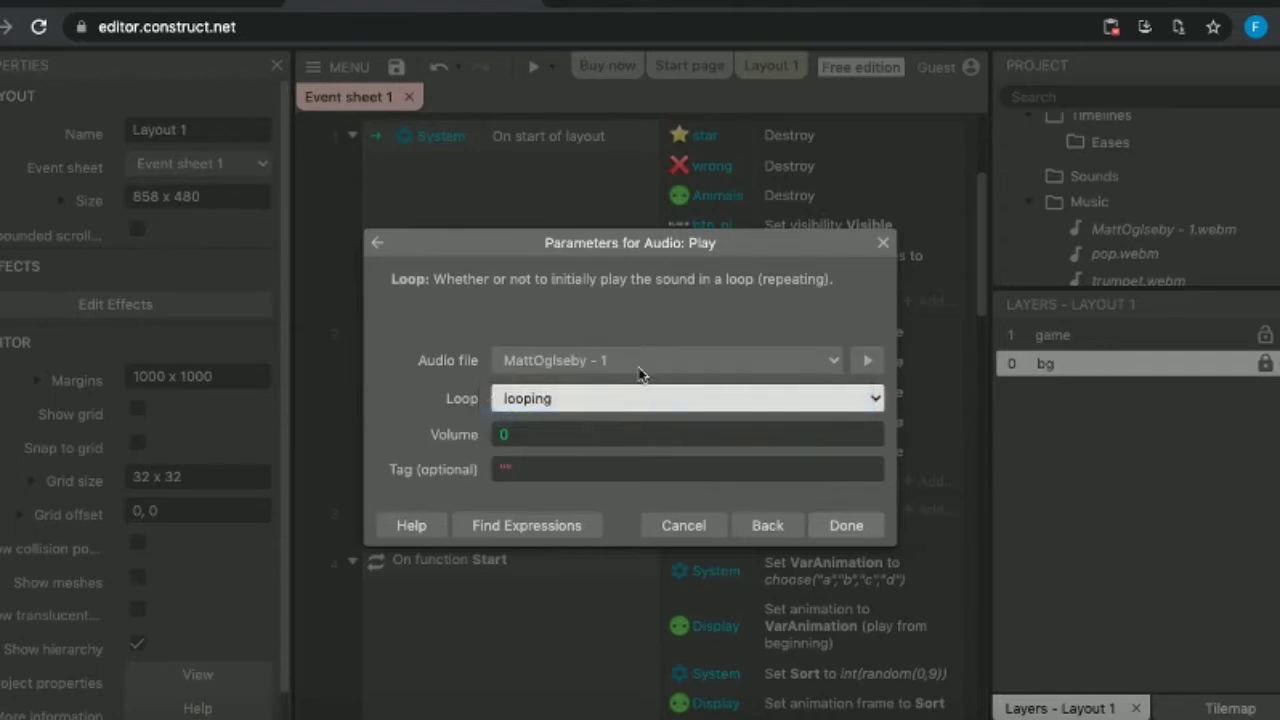
left_click(634, 395)
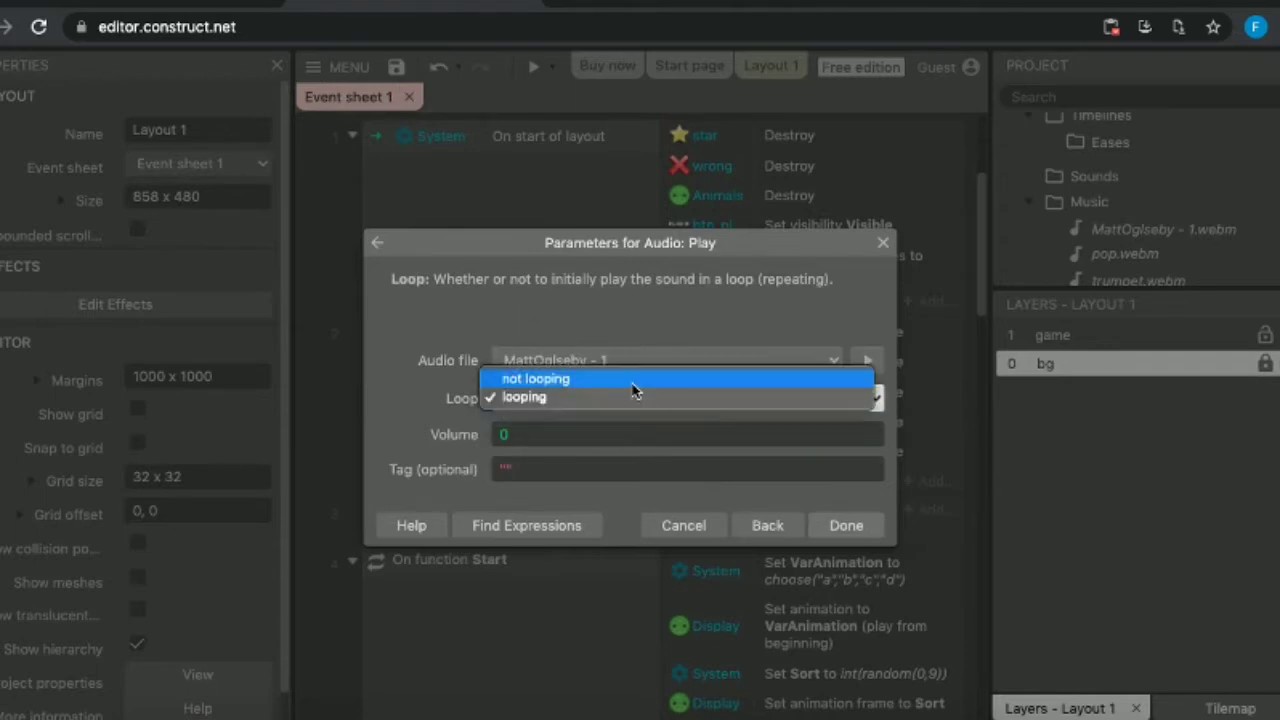
left_click(537, 398)
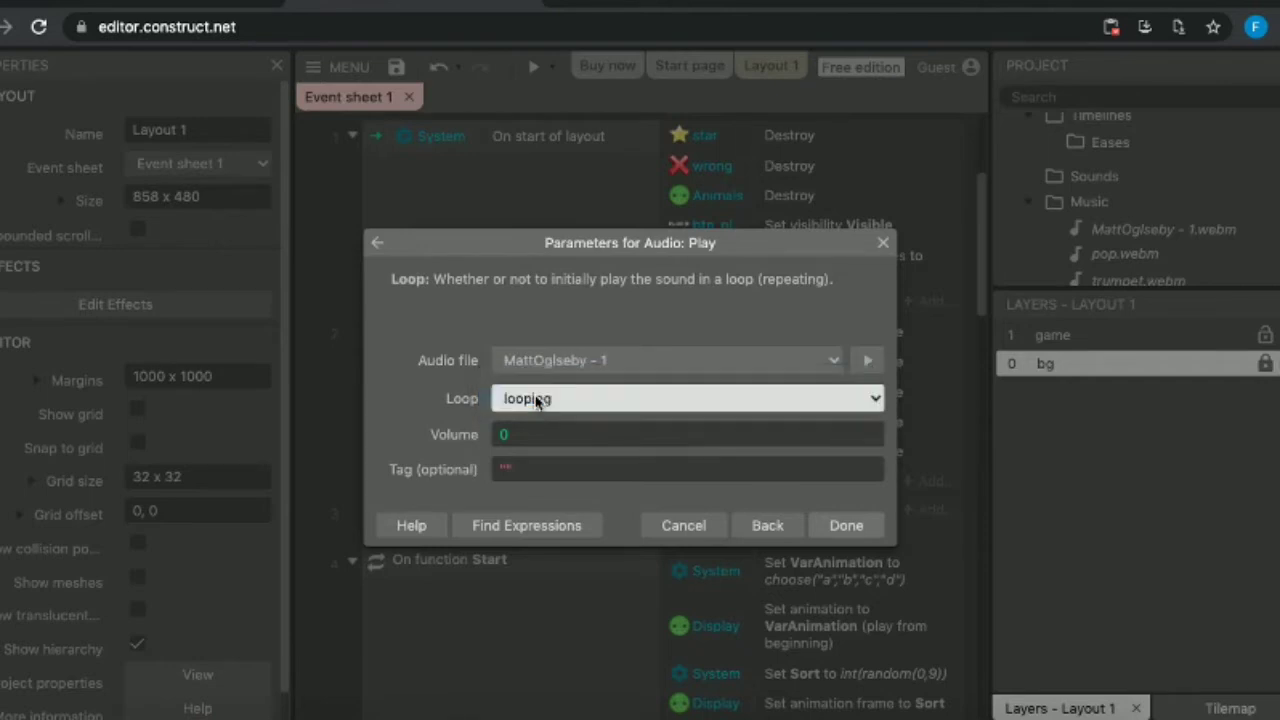
Set the Play action's volume to -5 and its tag to "musik".
left_click(510, 434)
key("BackSpace")
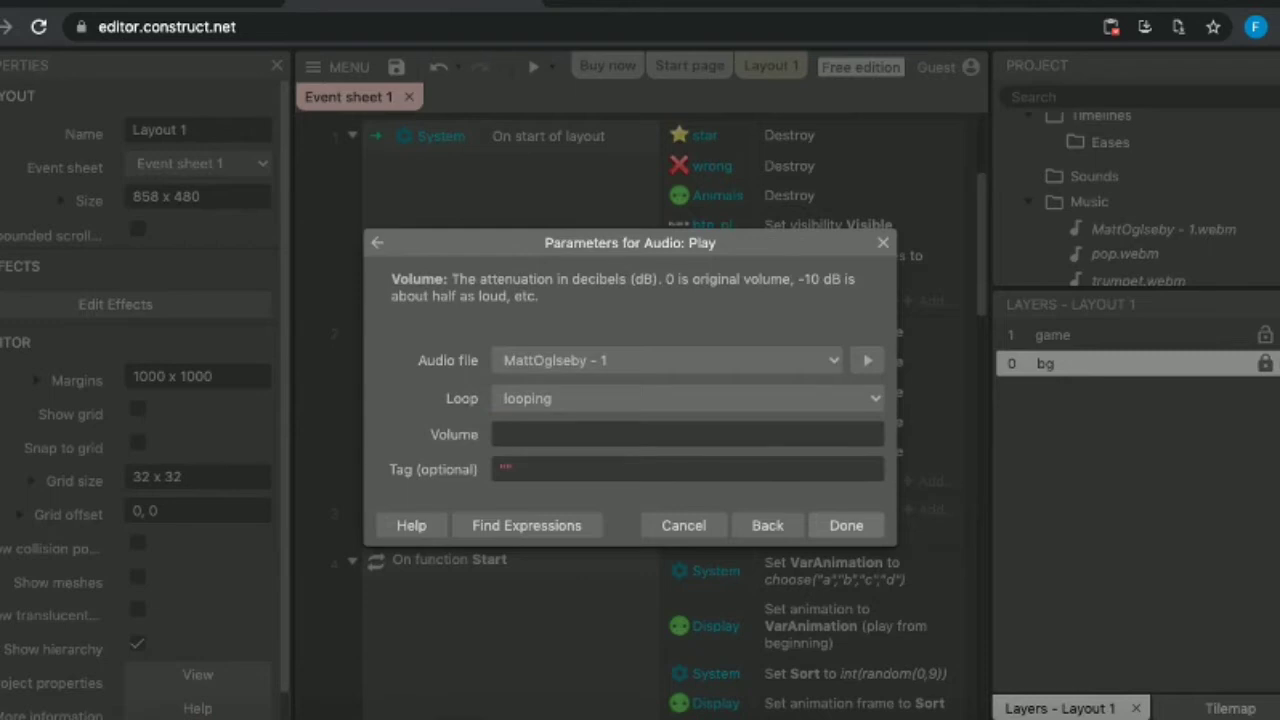
left_click(532, 471)
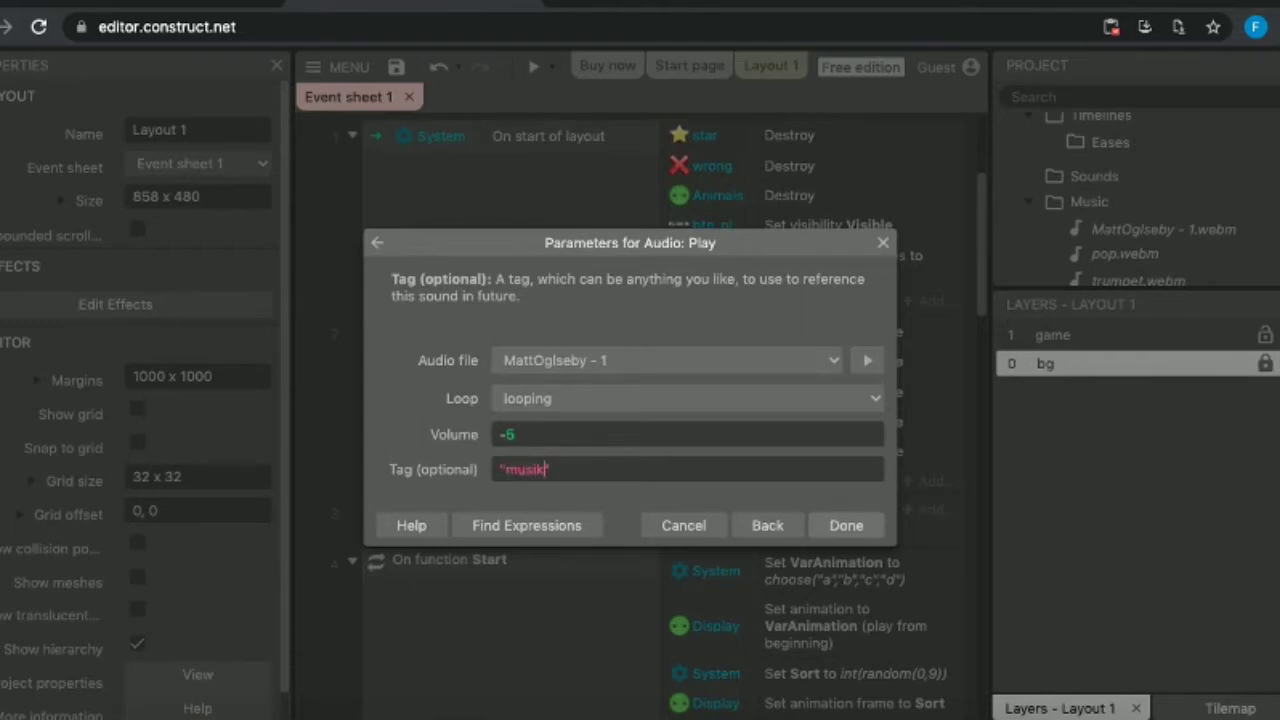
left_click(845, 532)
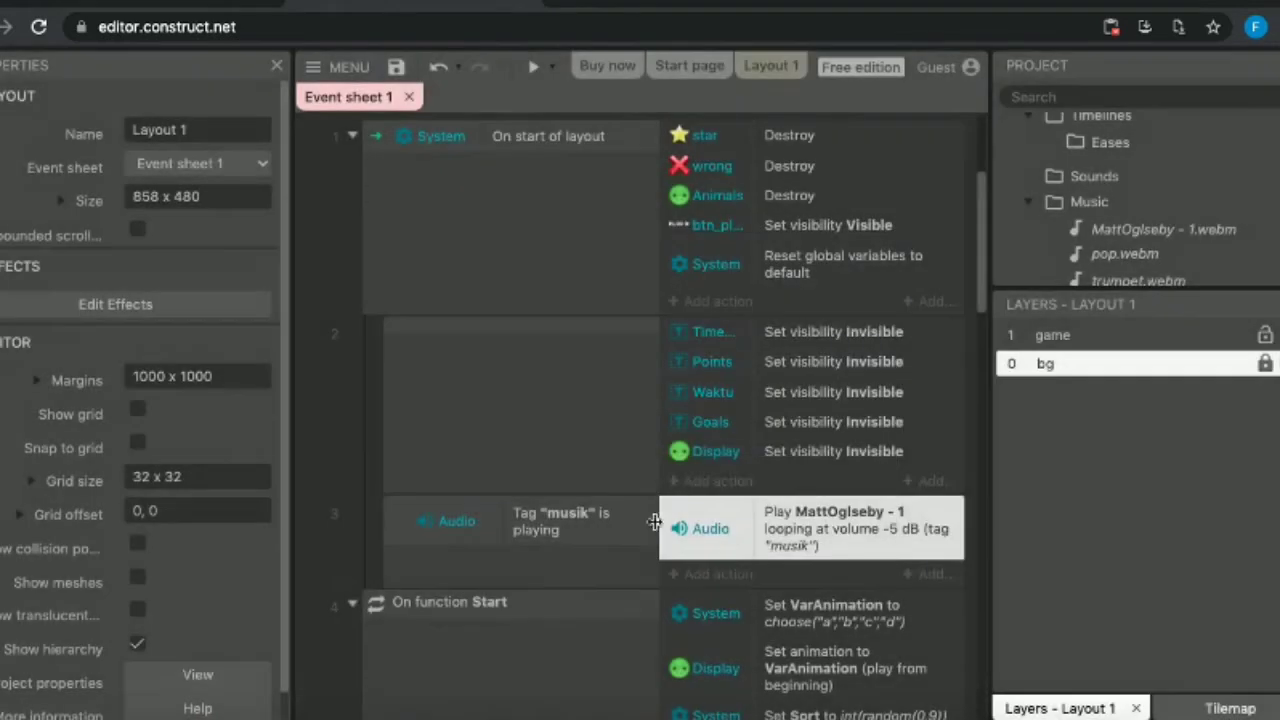
Invert the Audio condition that checks whether tag "musik" is playing.
left_click(545, 518)
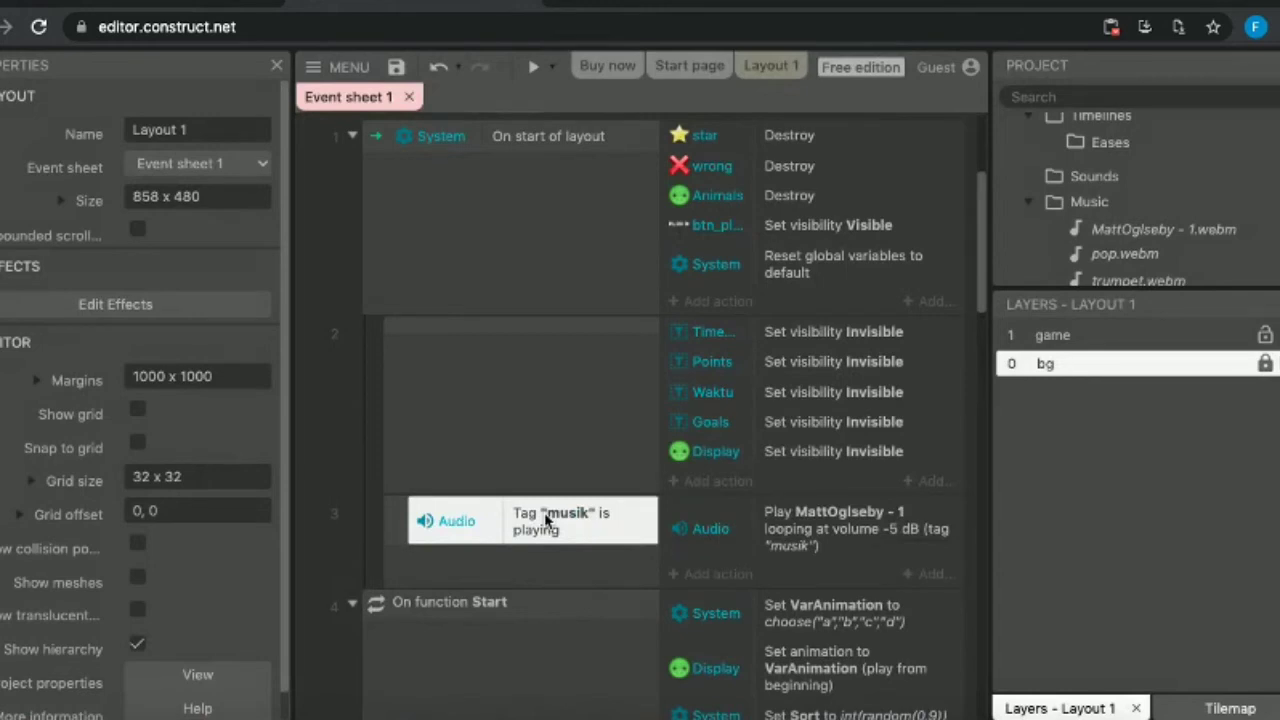
right_click(546, 518)
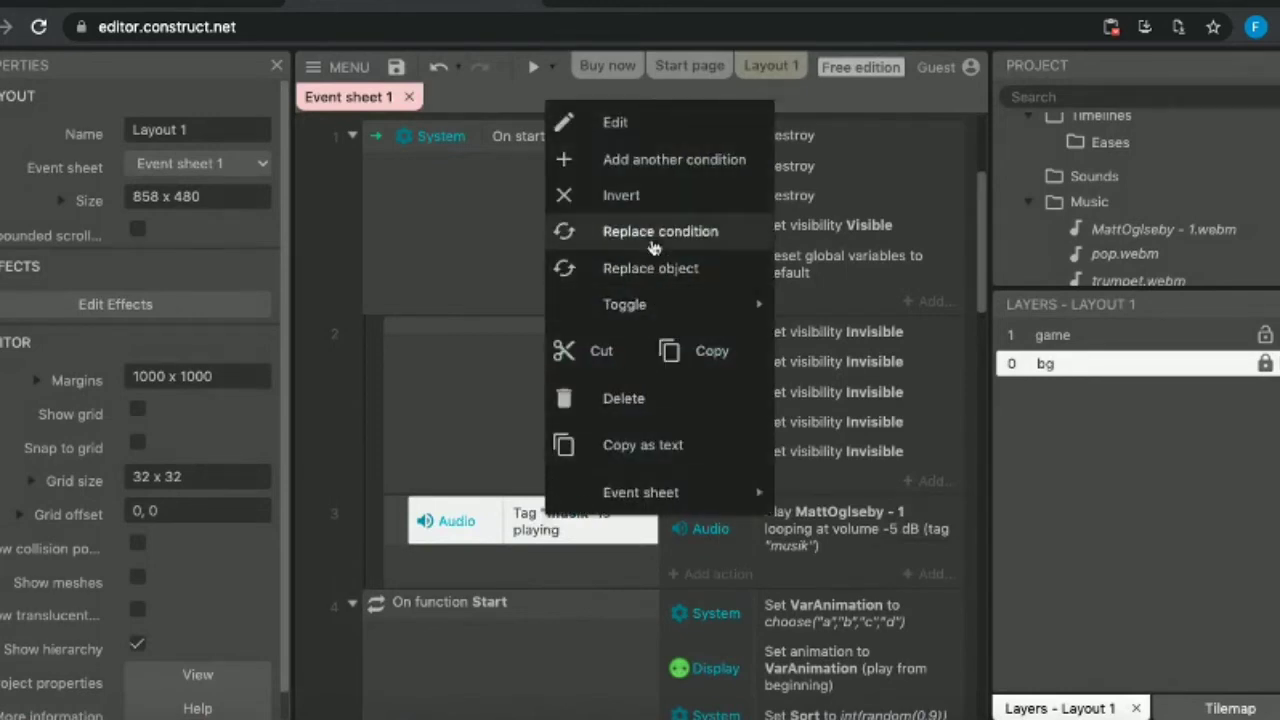
left_click(621, 196)
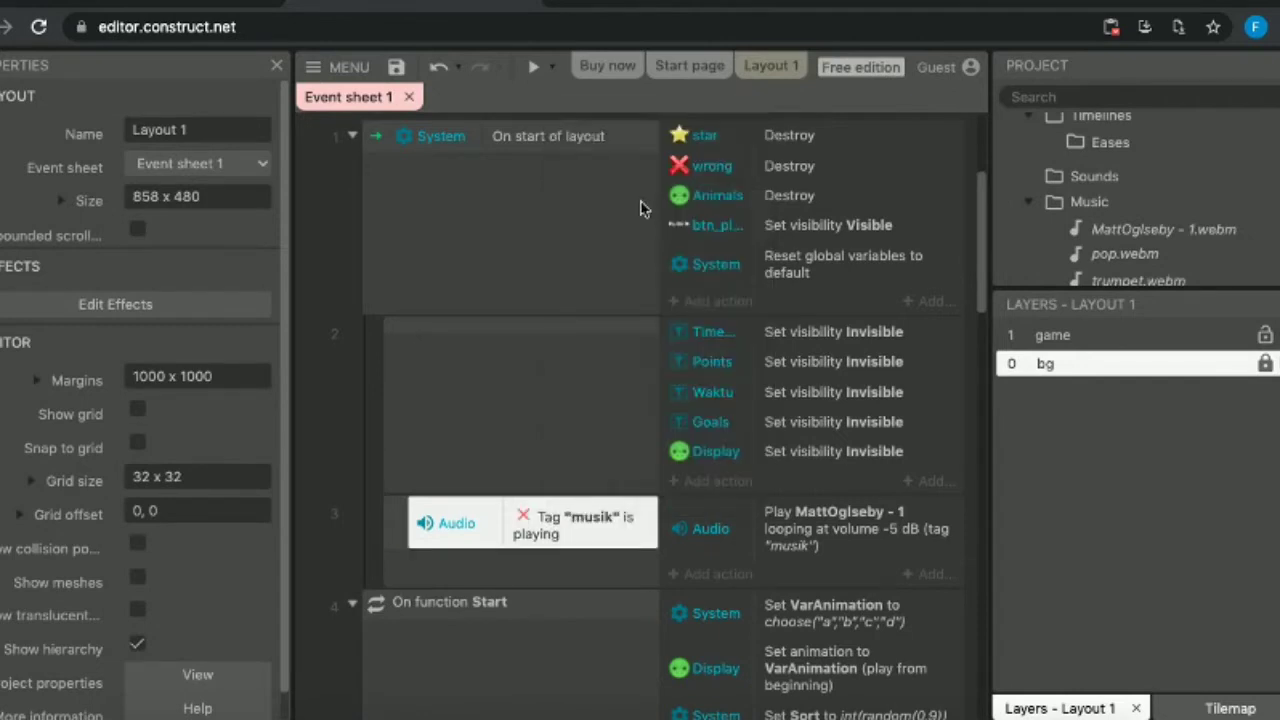
left_click(797, 544)
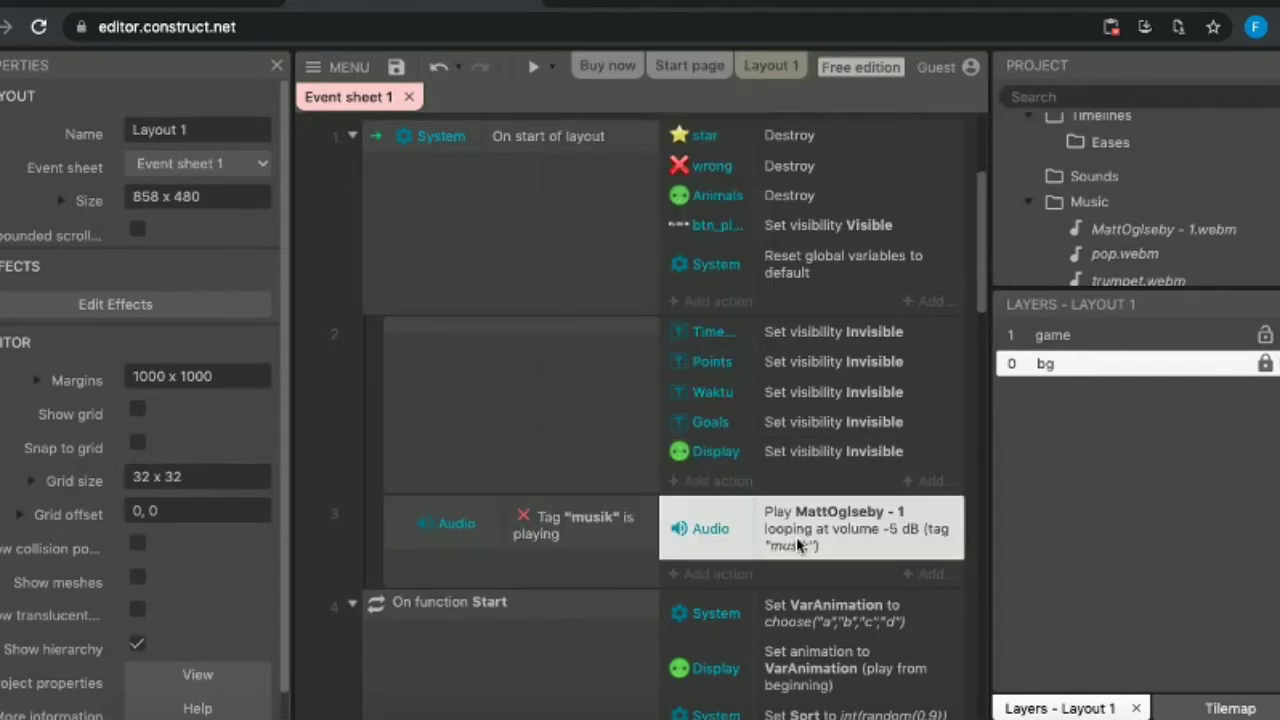
left_click(567, 518)
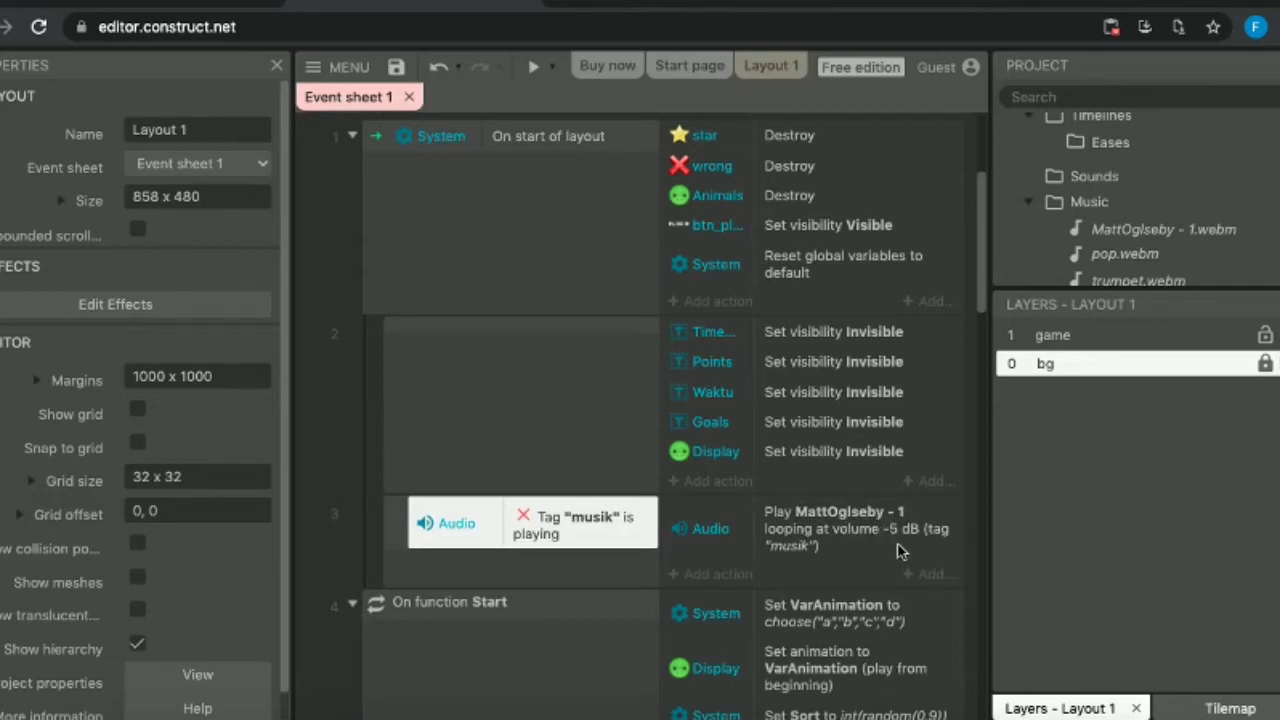
scroll(897, 550, "down", 3)
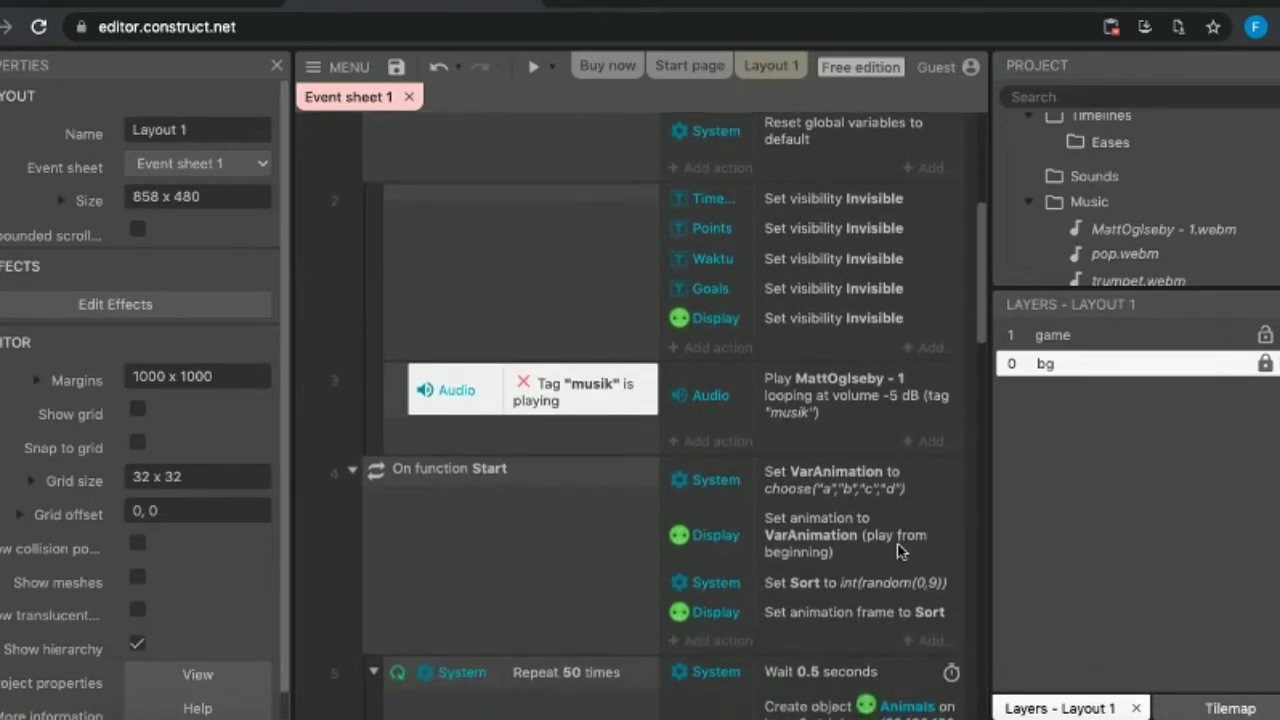
scroll(897, 550, "down", 1)
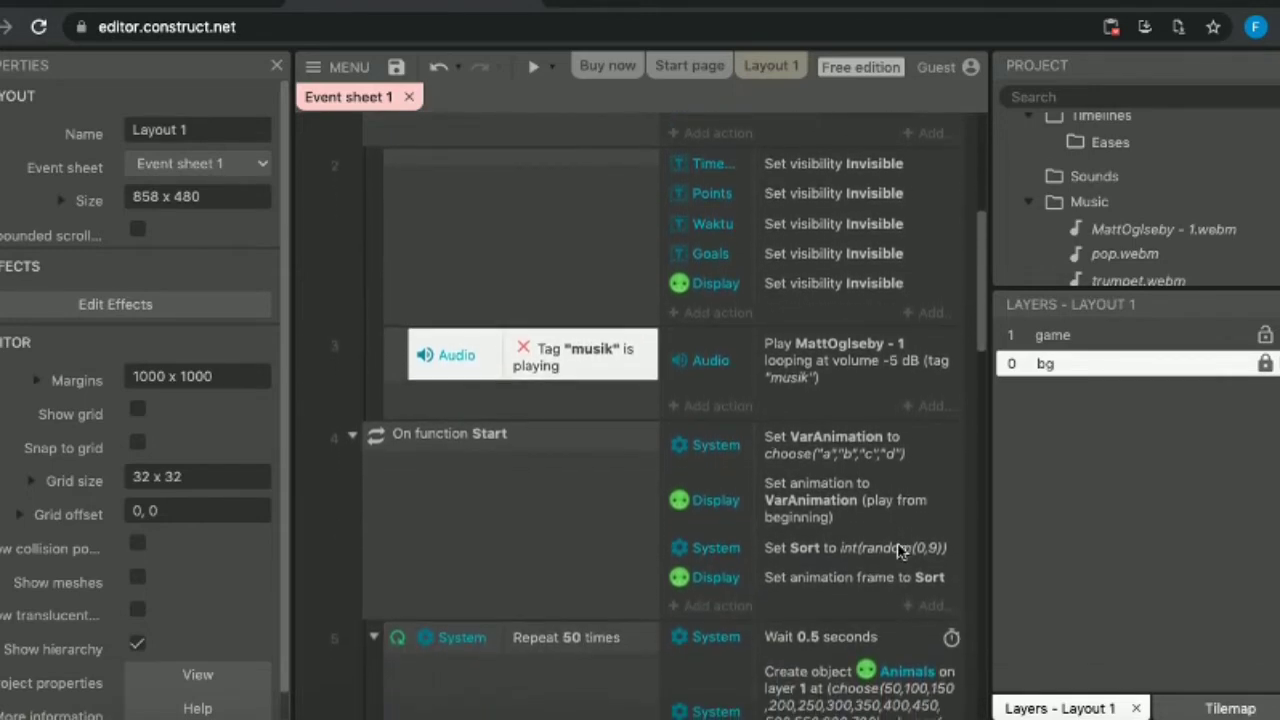
scroll(897, 550, "down", 2)
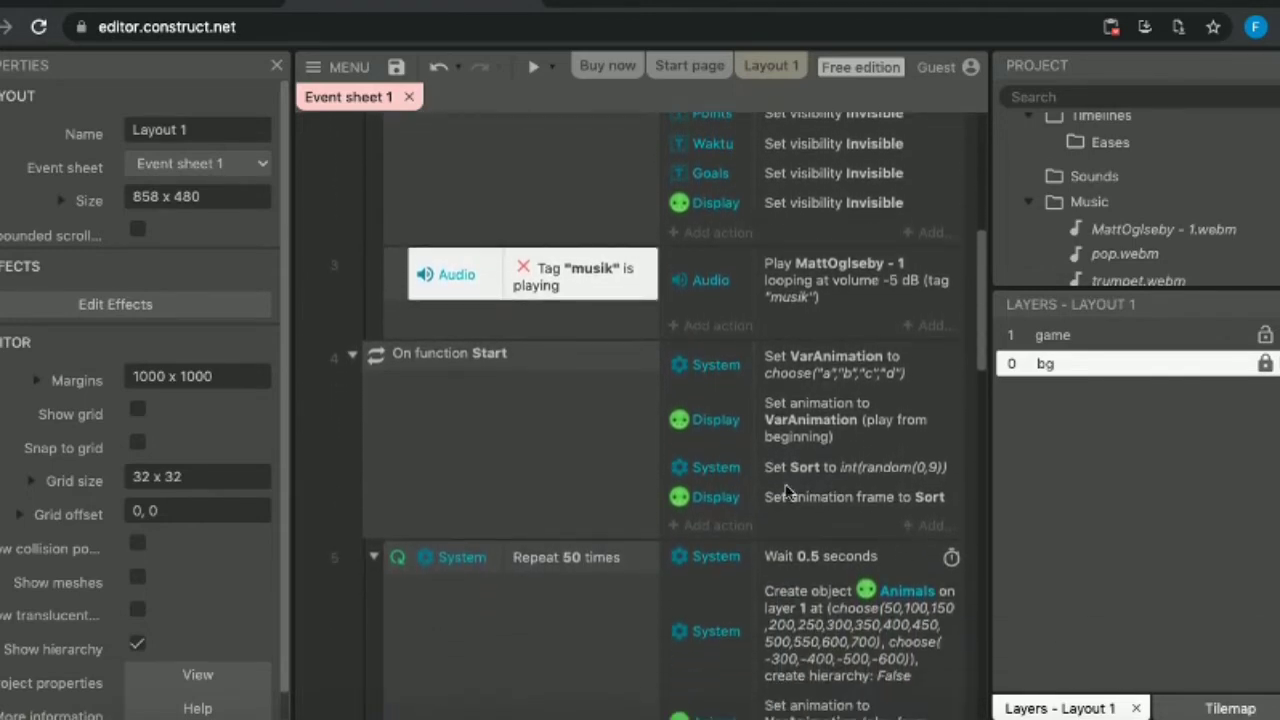
left_click(695, 526)
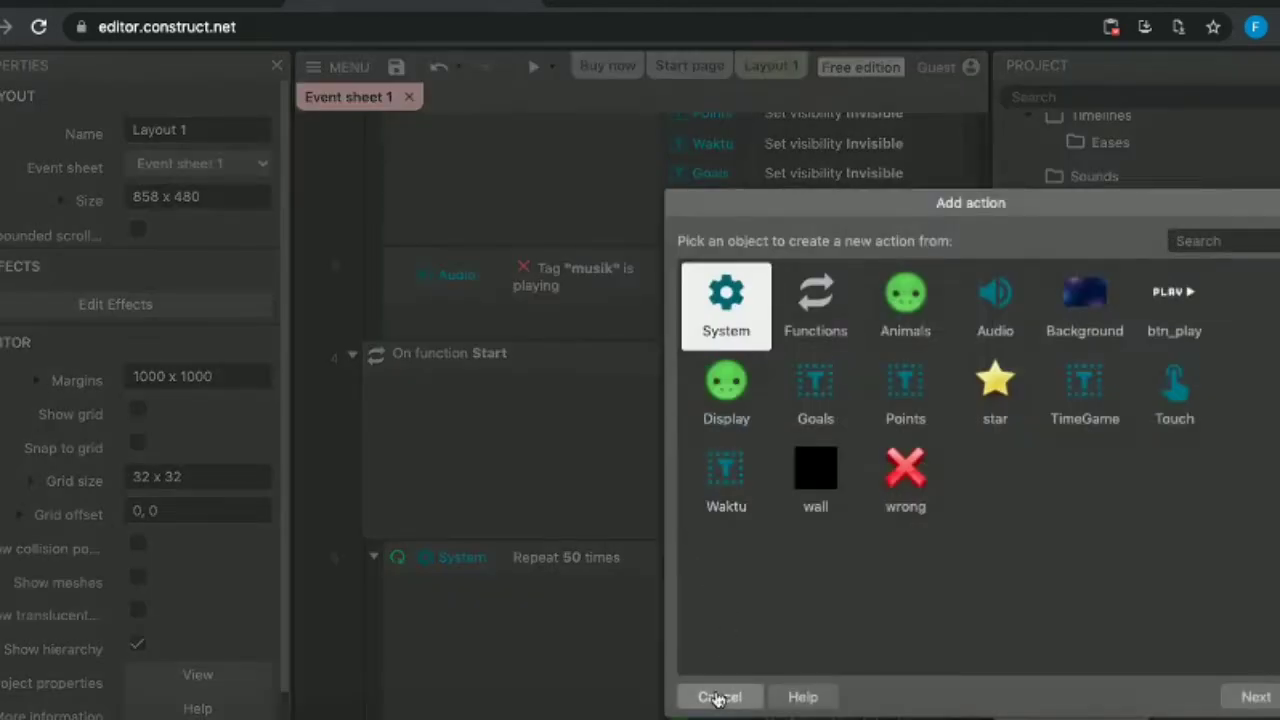
left_click(716, 698)
left_click(585, 450)
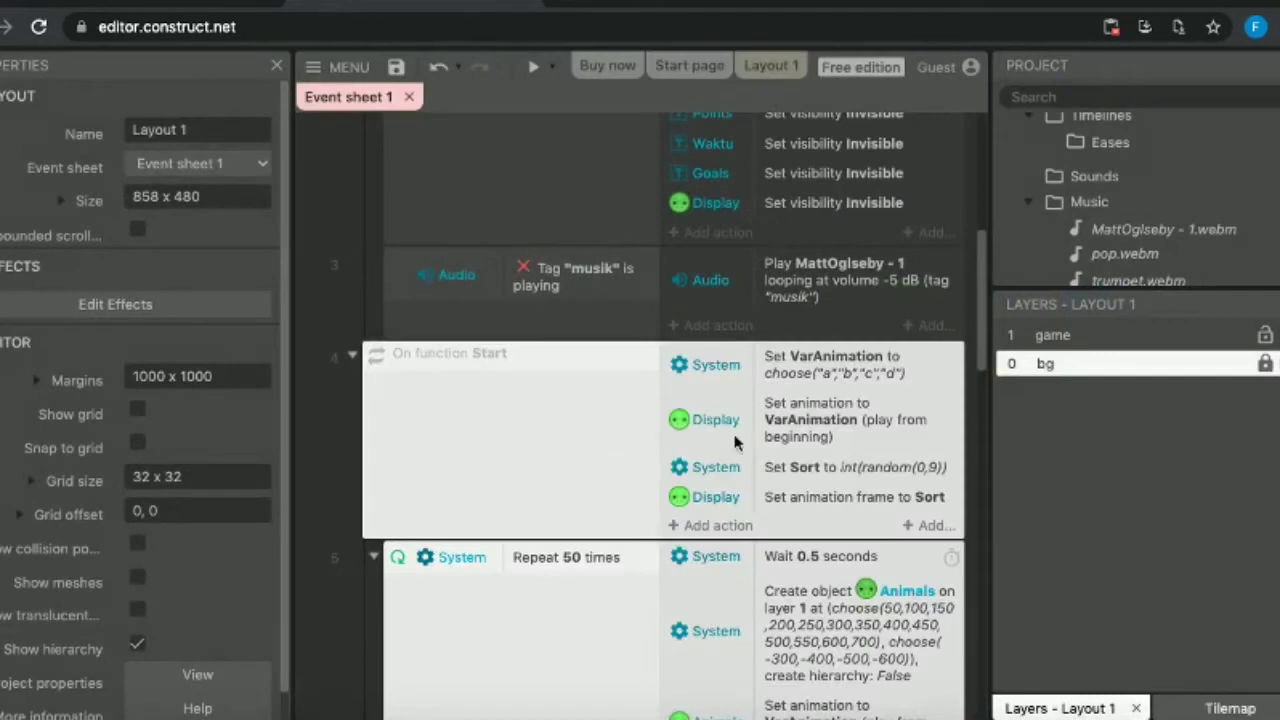
Add a System Set value action to the "On function Start" event that sets the TimeGame variable to 30.
left_click(714, 529)
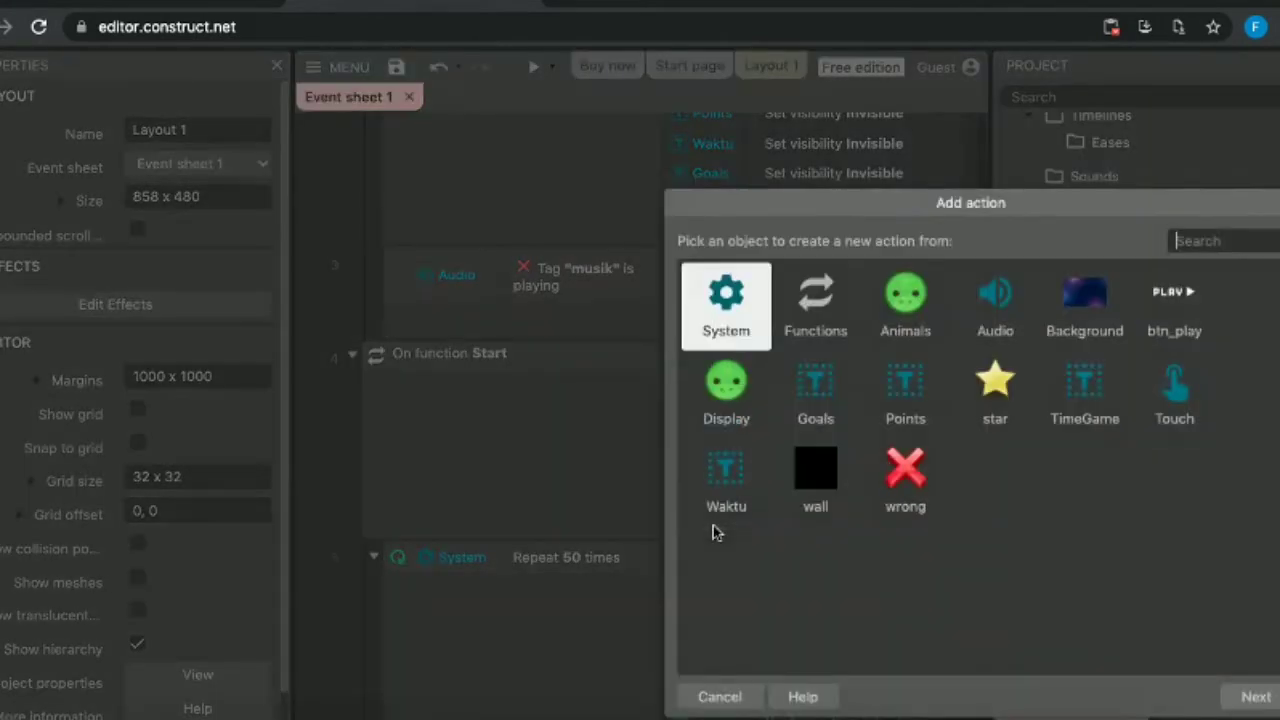
double_click(722, 300)
type("value")
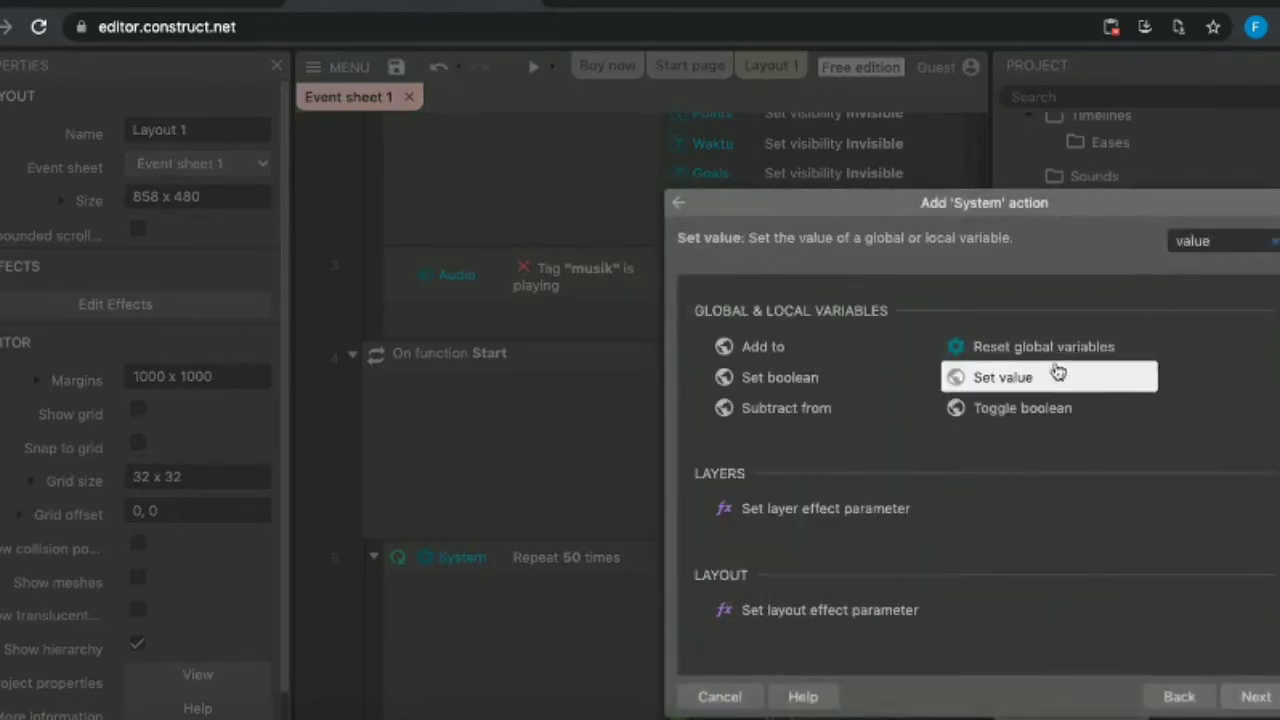
double_click(986, 381)
left_click(670, 362)
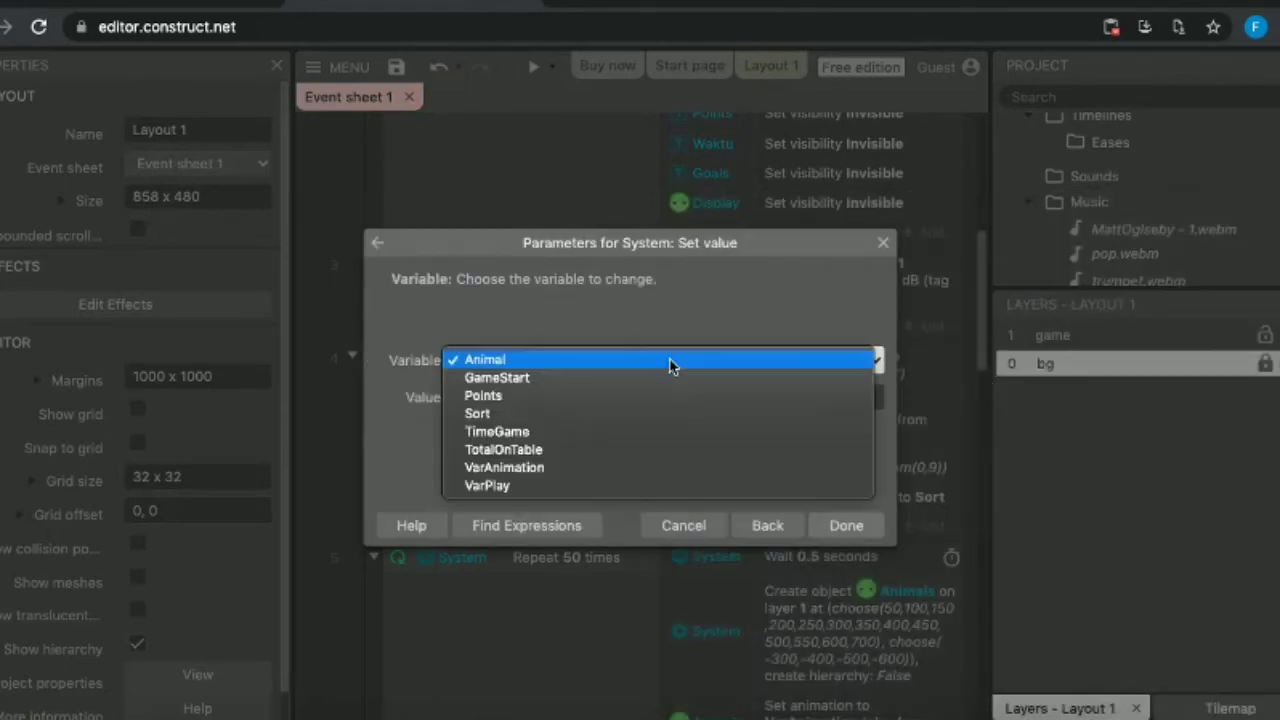
left_click(534, 438)
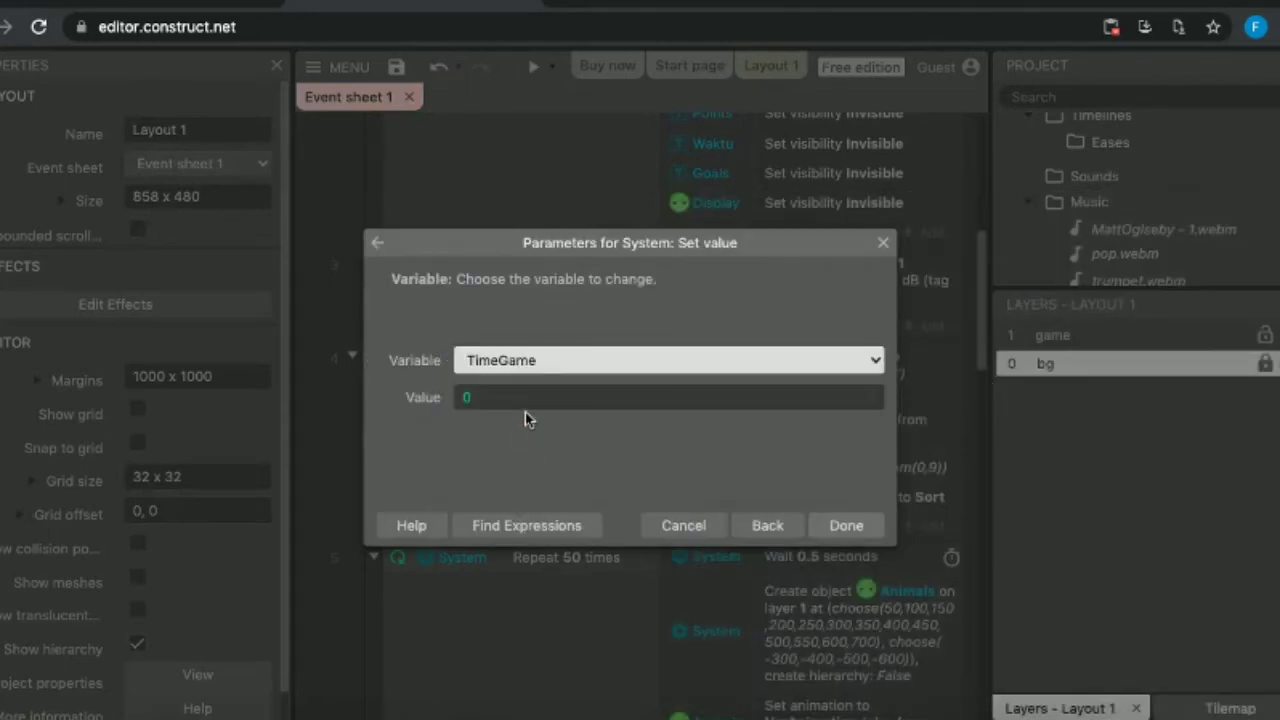
left_click(525, 396)
key("BackSpace")
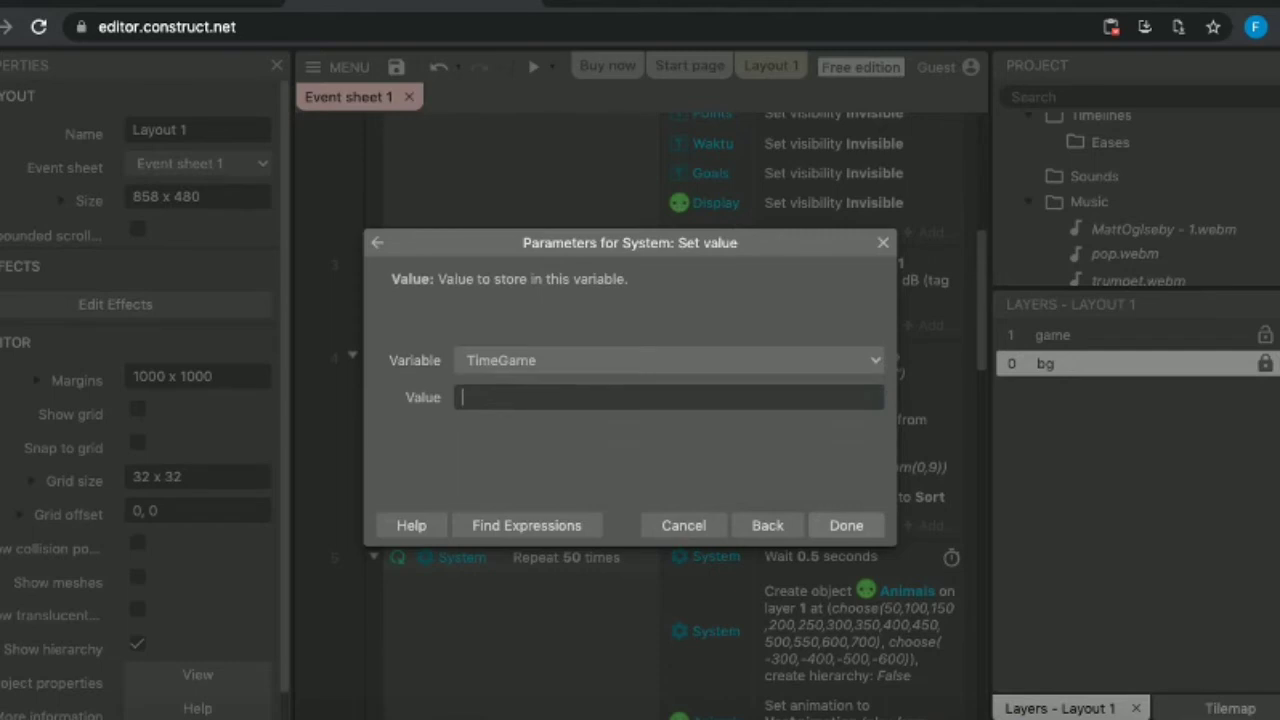
type("30")
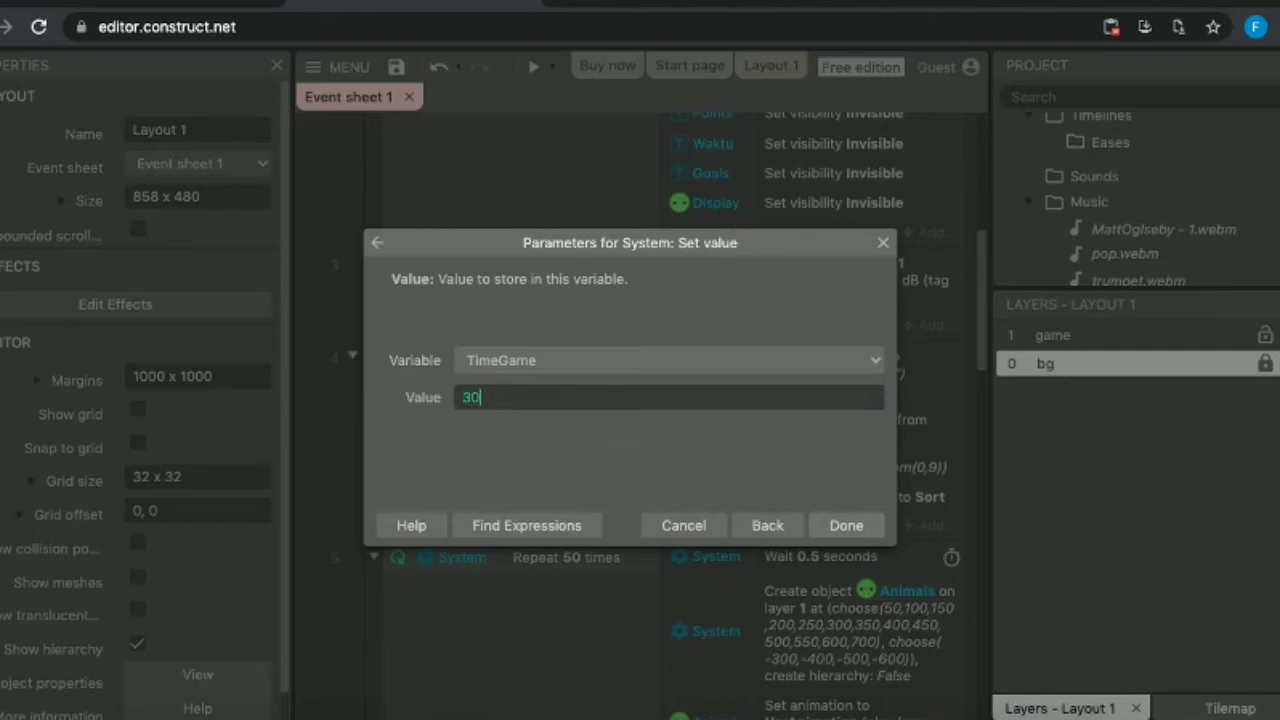
left_click(845, 525)
Check the parameters of the Create object action for Animals in the "Repeat 50 times" event.
scroll(925, 540, "down", 4)
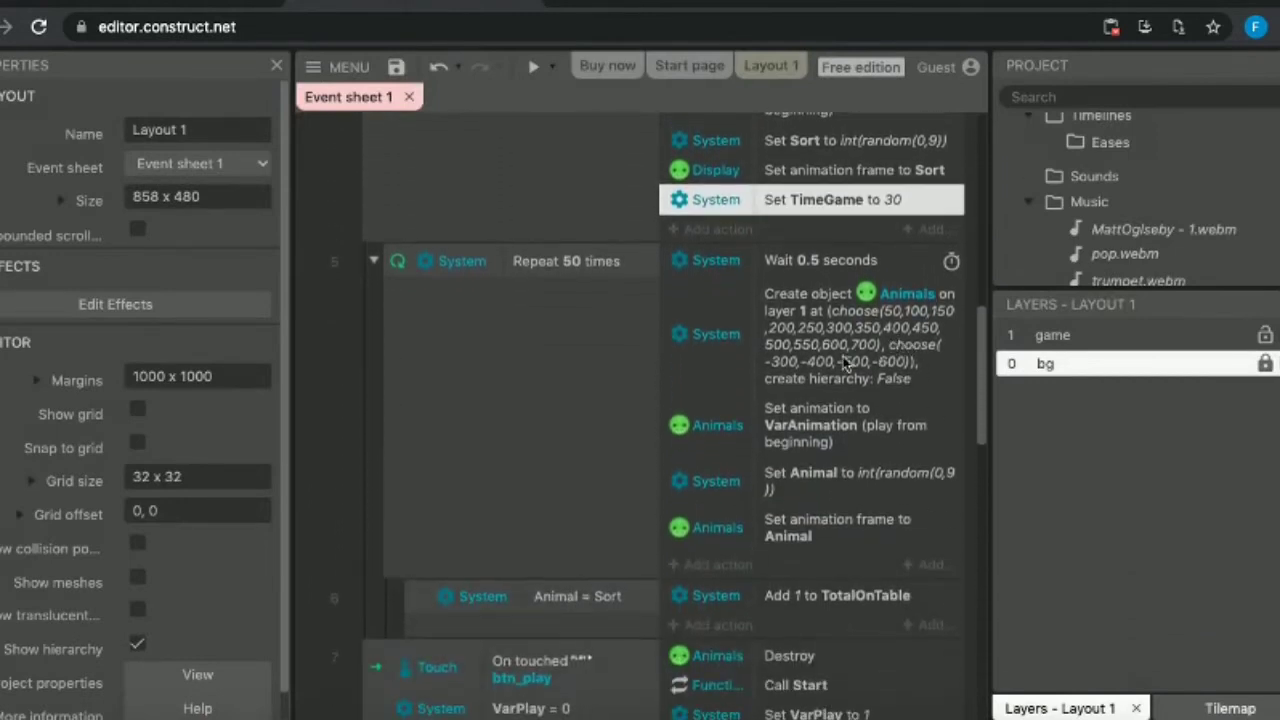
left_click(849, 353)
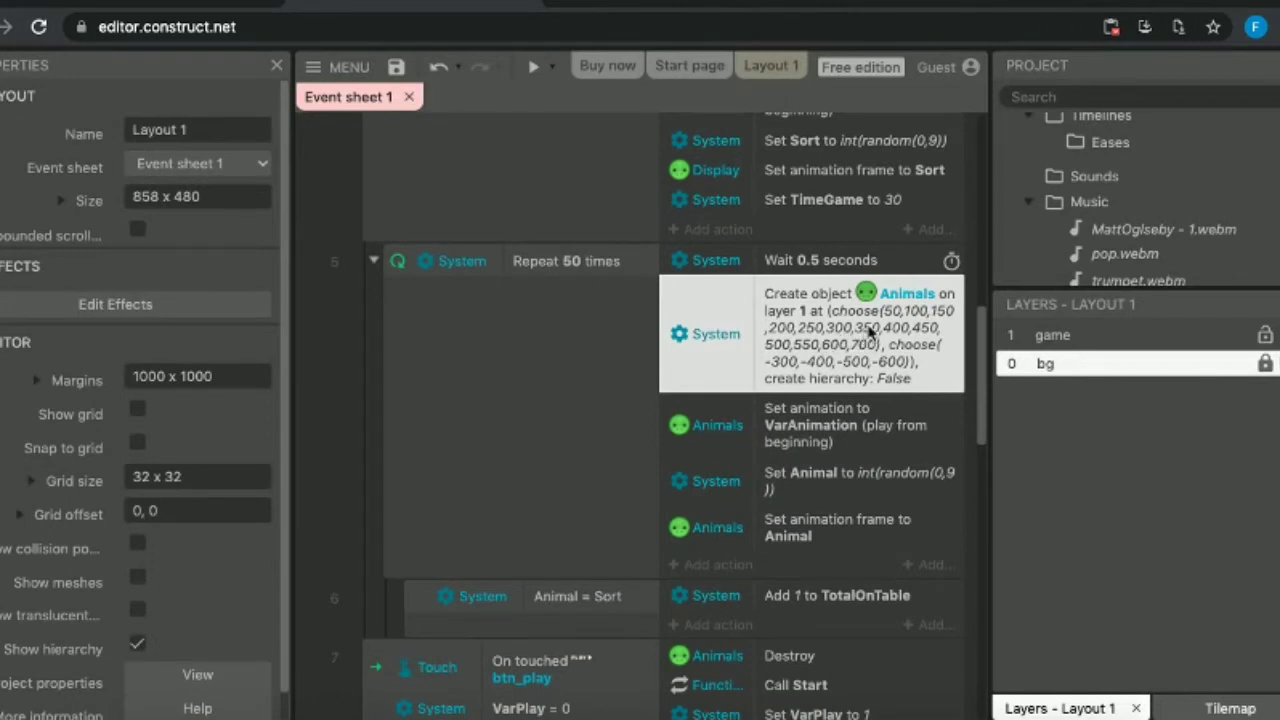
double_click(876, 330)
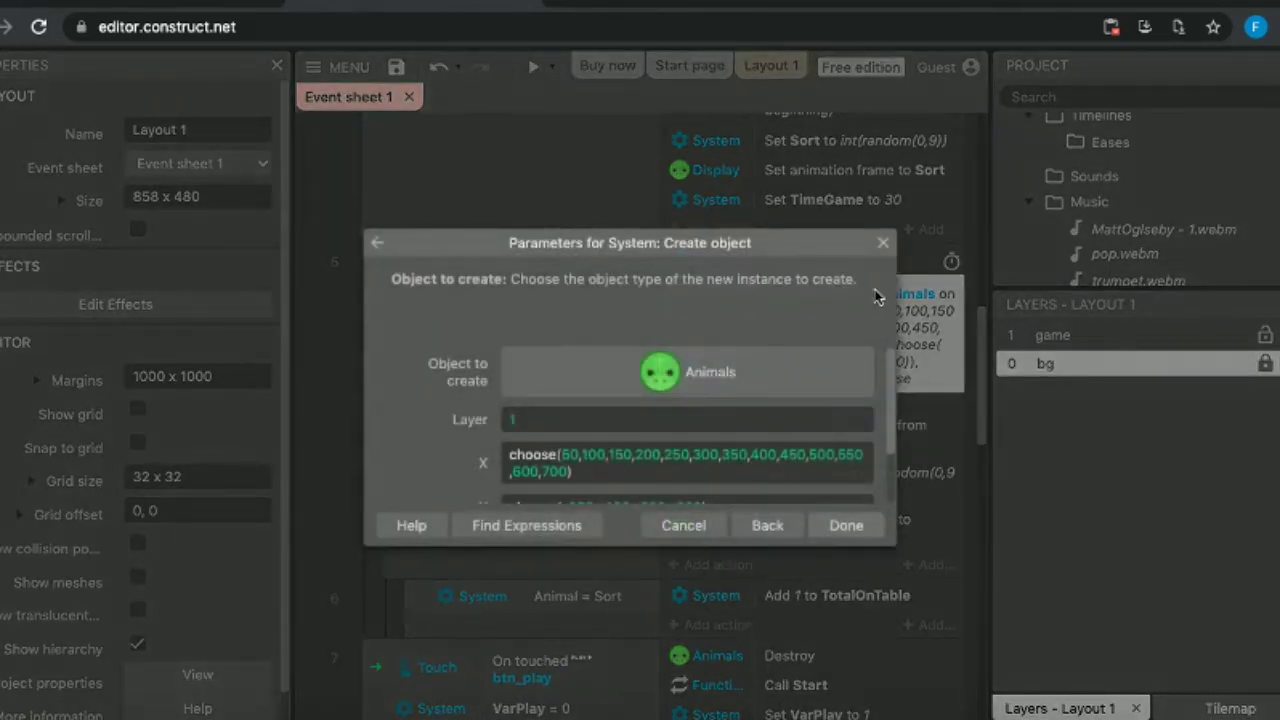
left_click(883, 245)
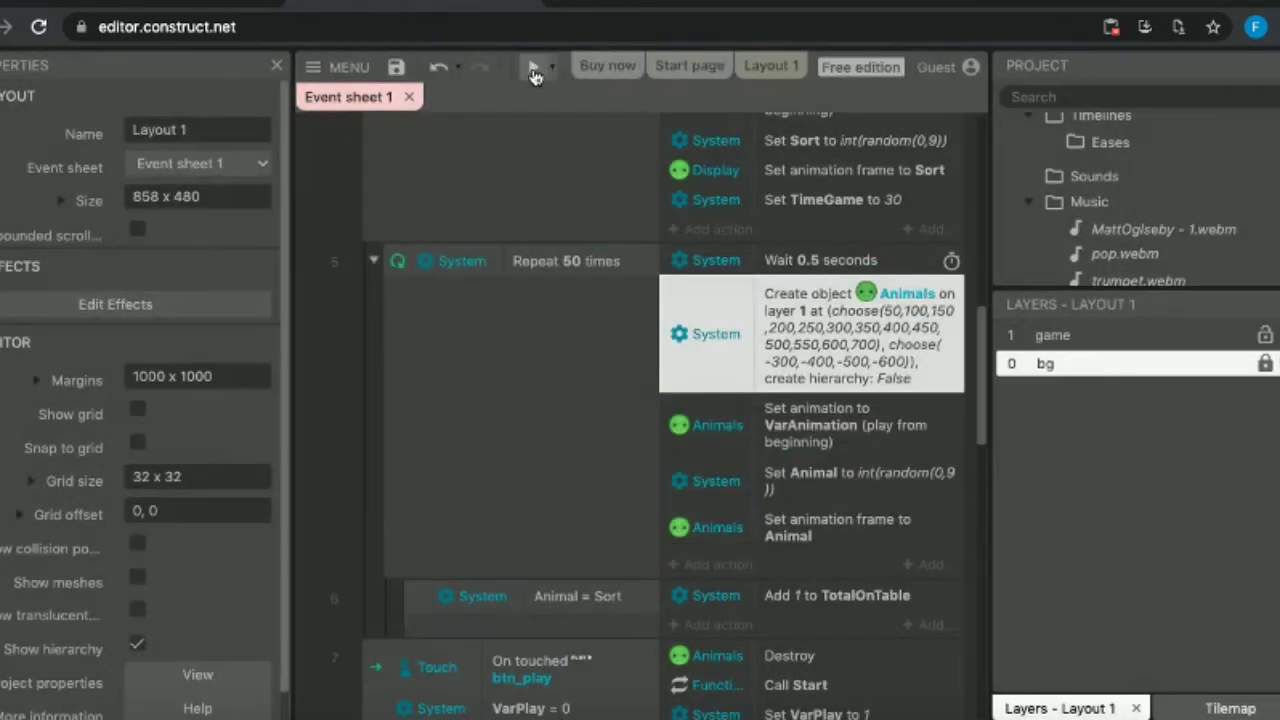
Preview the layout, start the game to test the falling animals and music, and close the preview window.
left_click(533, 67)
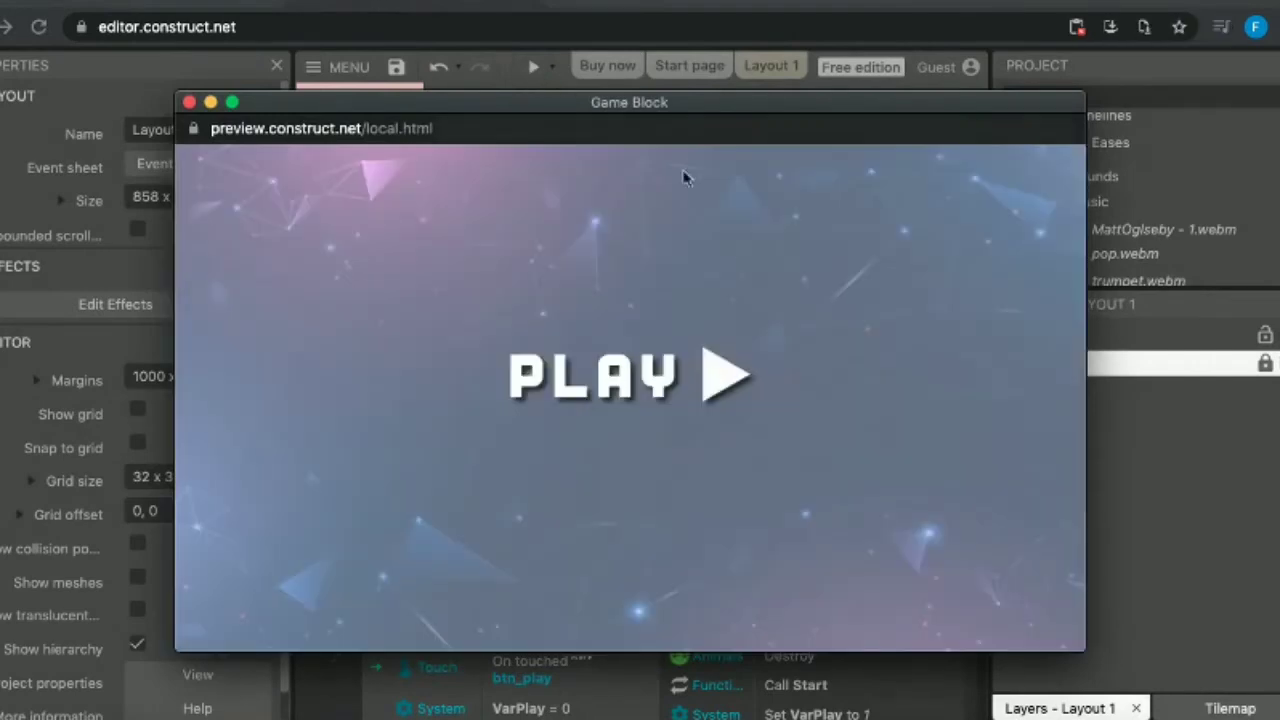
left_click(629, 374)
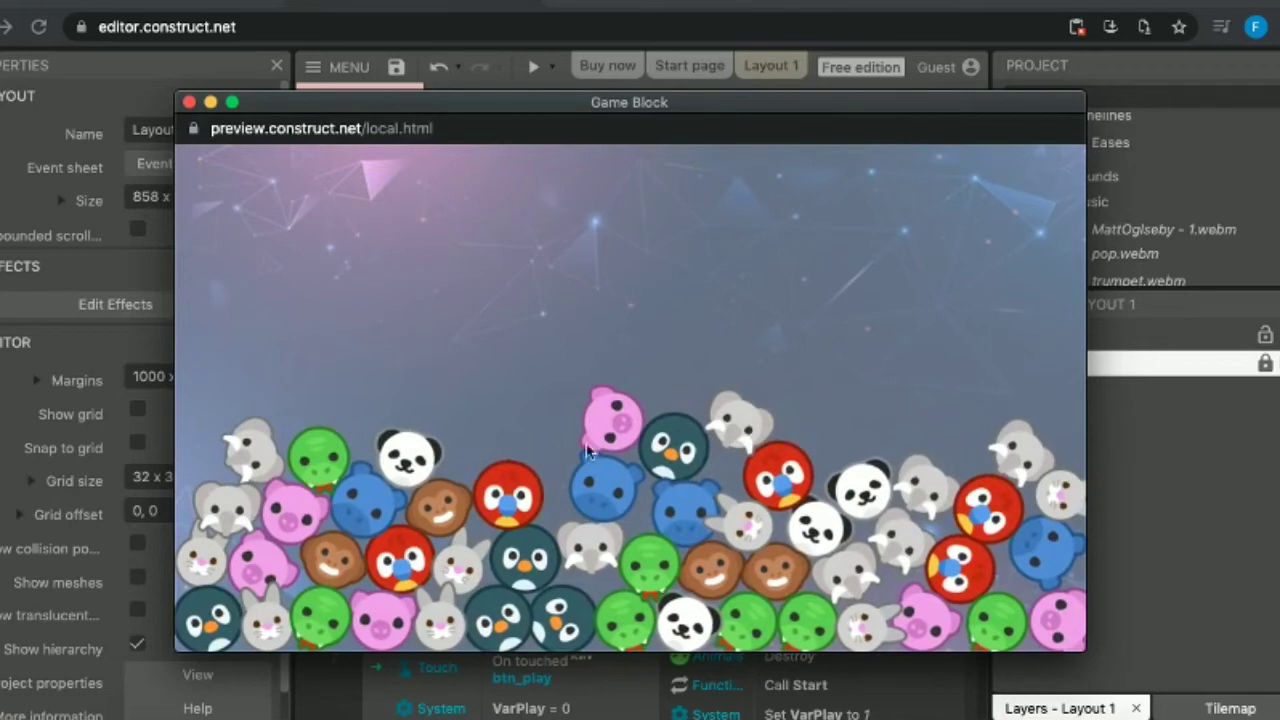
left_click(189, 103)
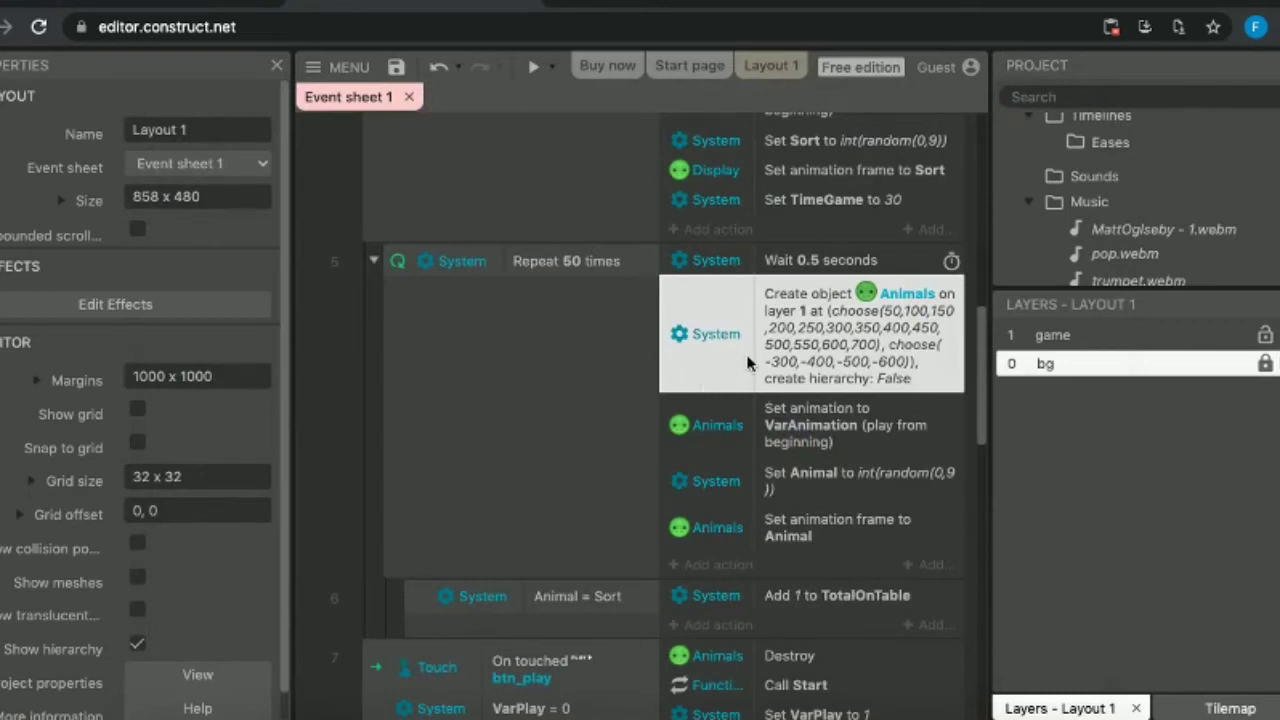
Copy the sub-event that hides TimeGame, Points, Waktu, Goals and Display, and paste it below the "On touched btn_play" event.
scroll(745, 351, "up", 3)
scroll(745, 363, "up", 2)
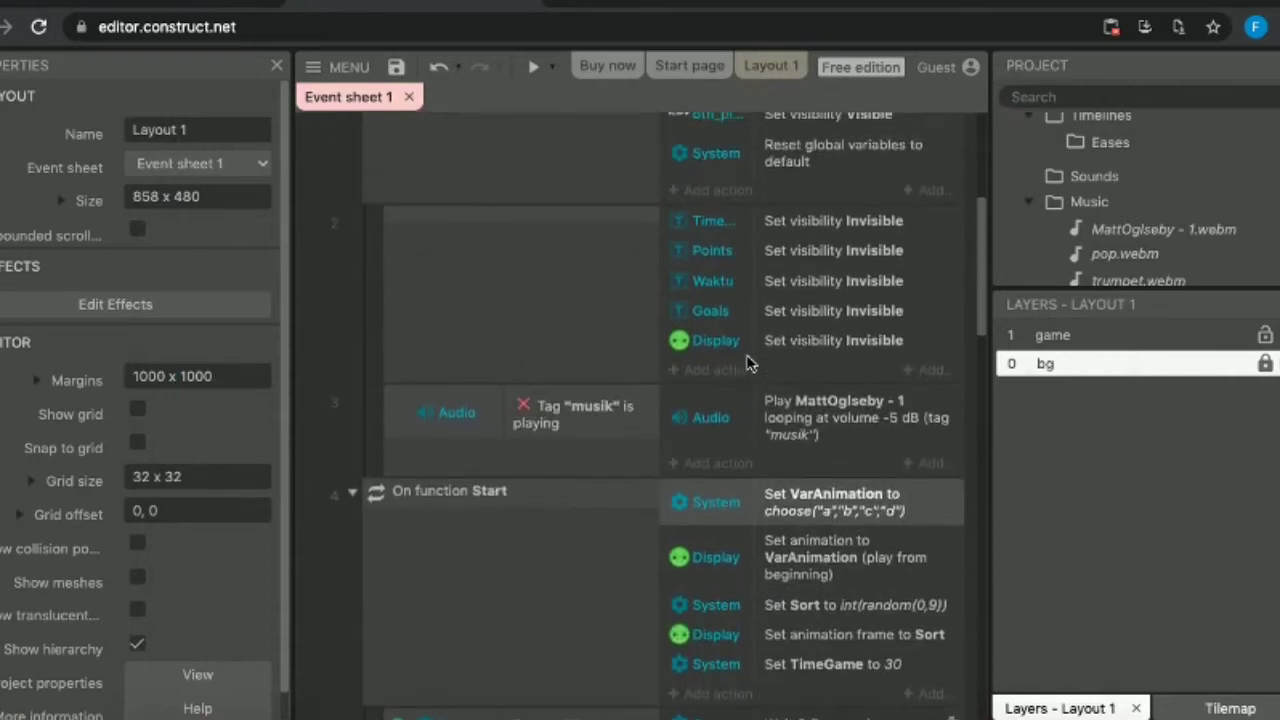
left_click(478, 281)
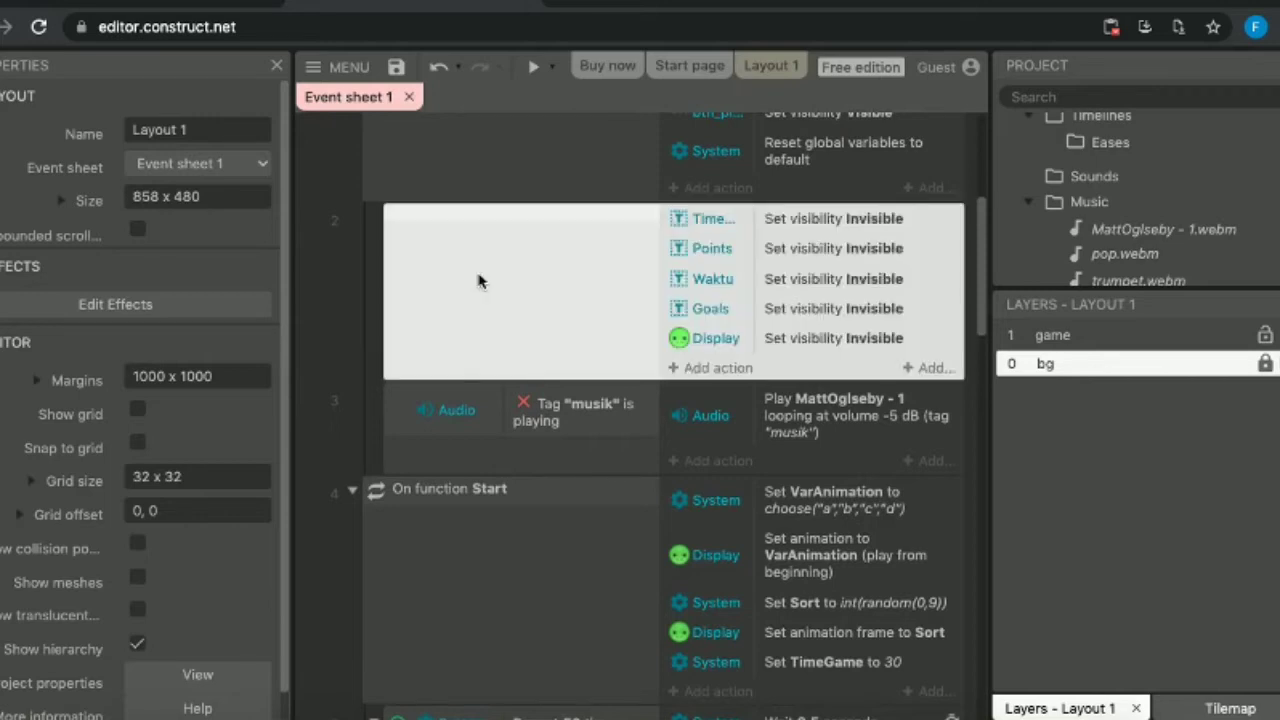
scroll(478, 281, "up", 2)
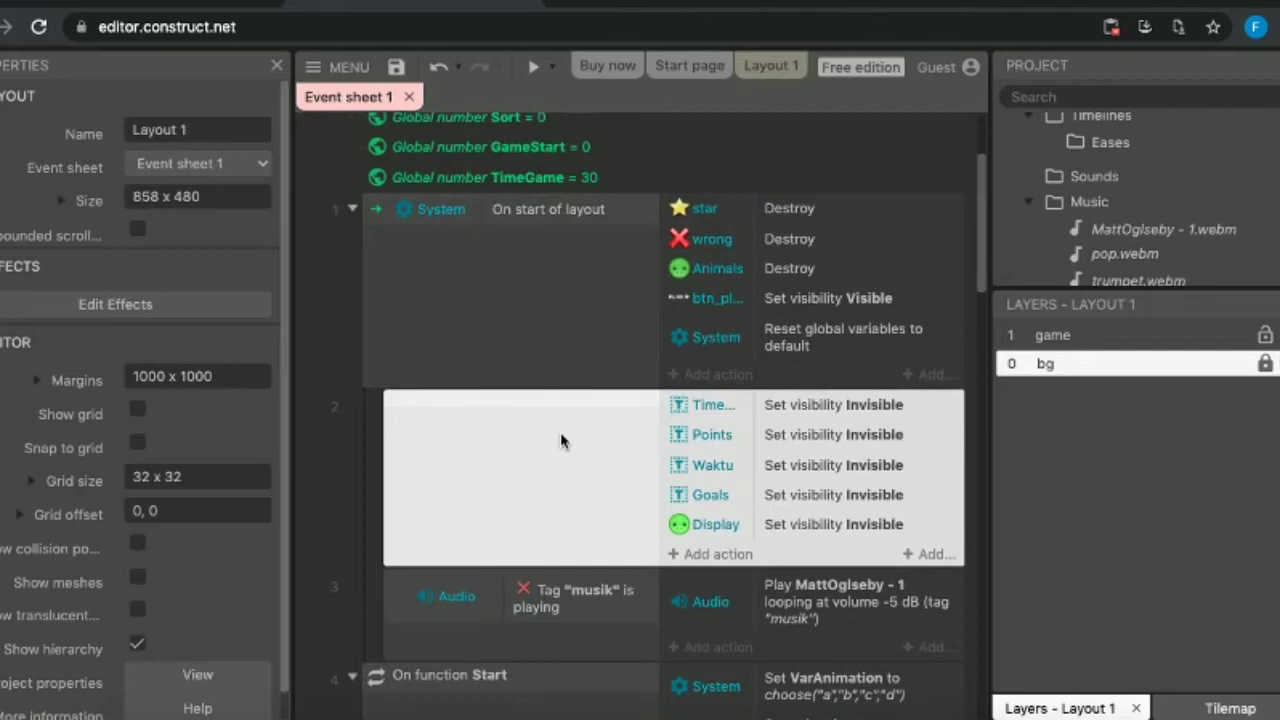
scroll(560, 440, "down", 8)
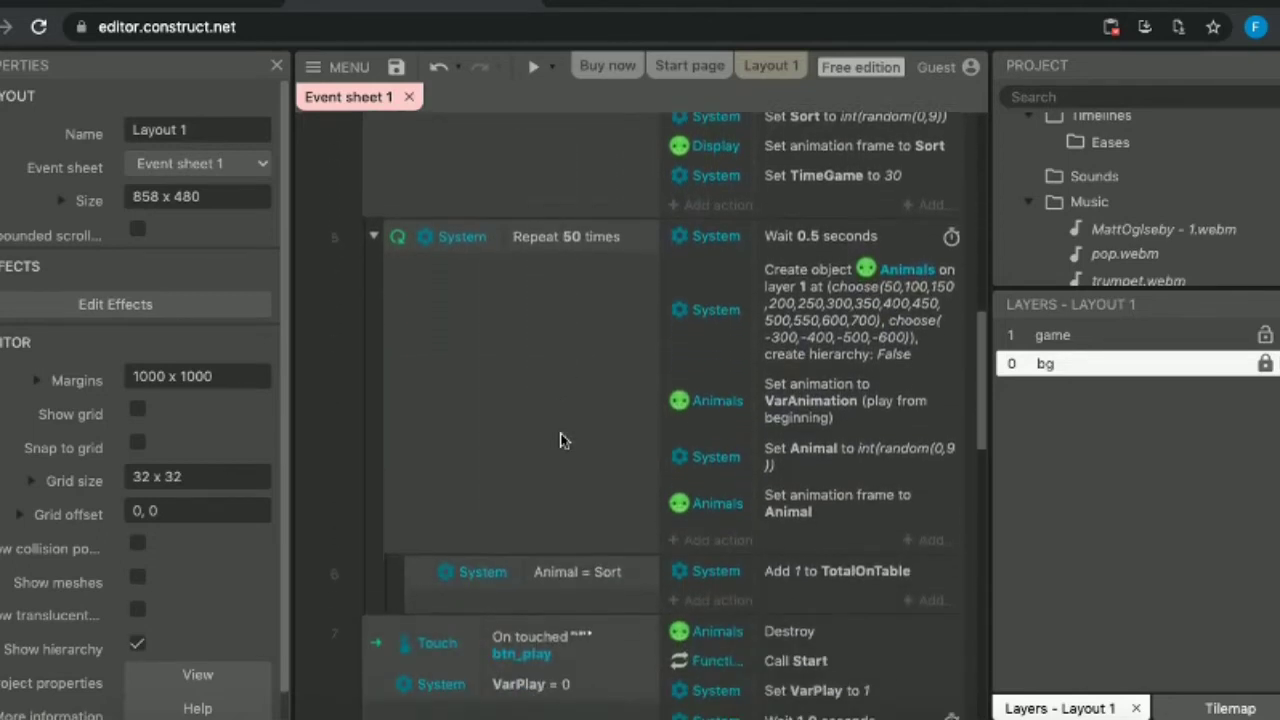
scroll(560, 440, "down", 3)
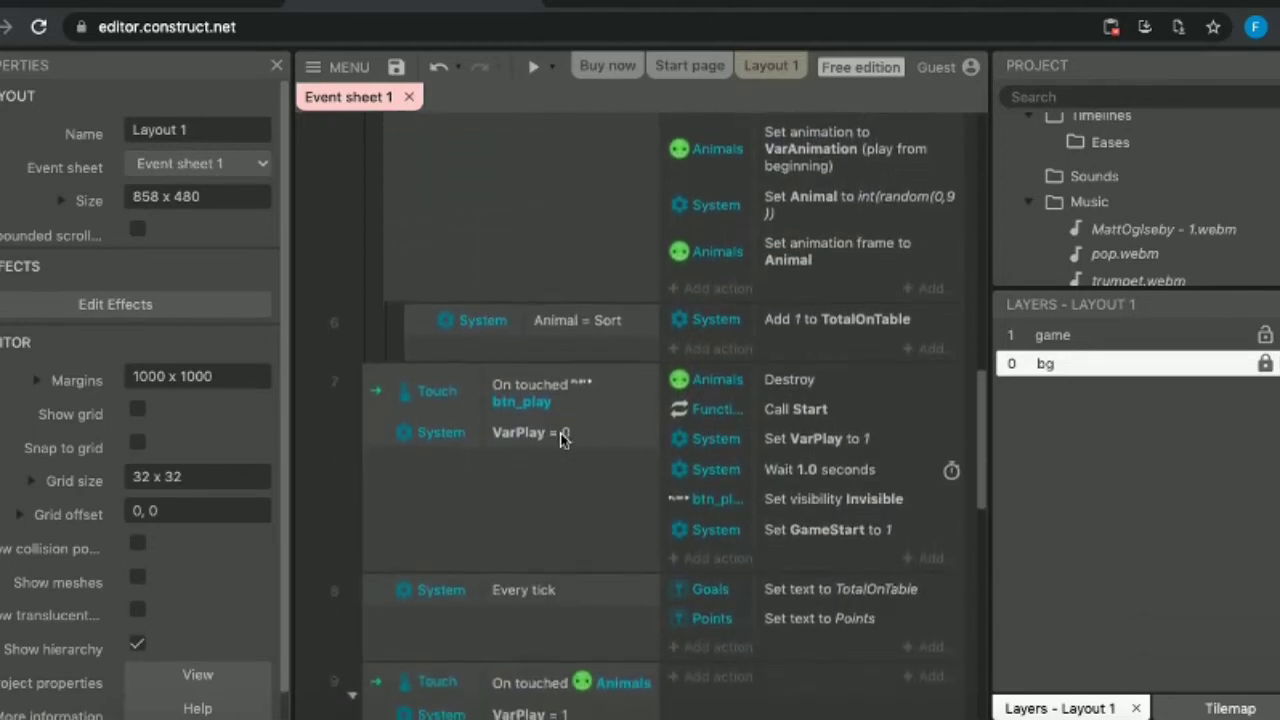
left_click(373, 395)
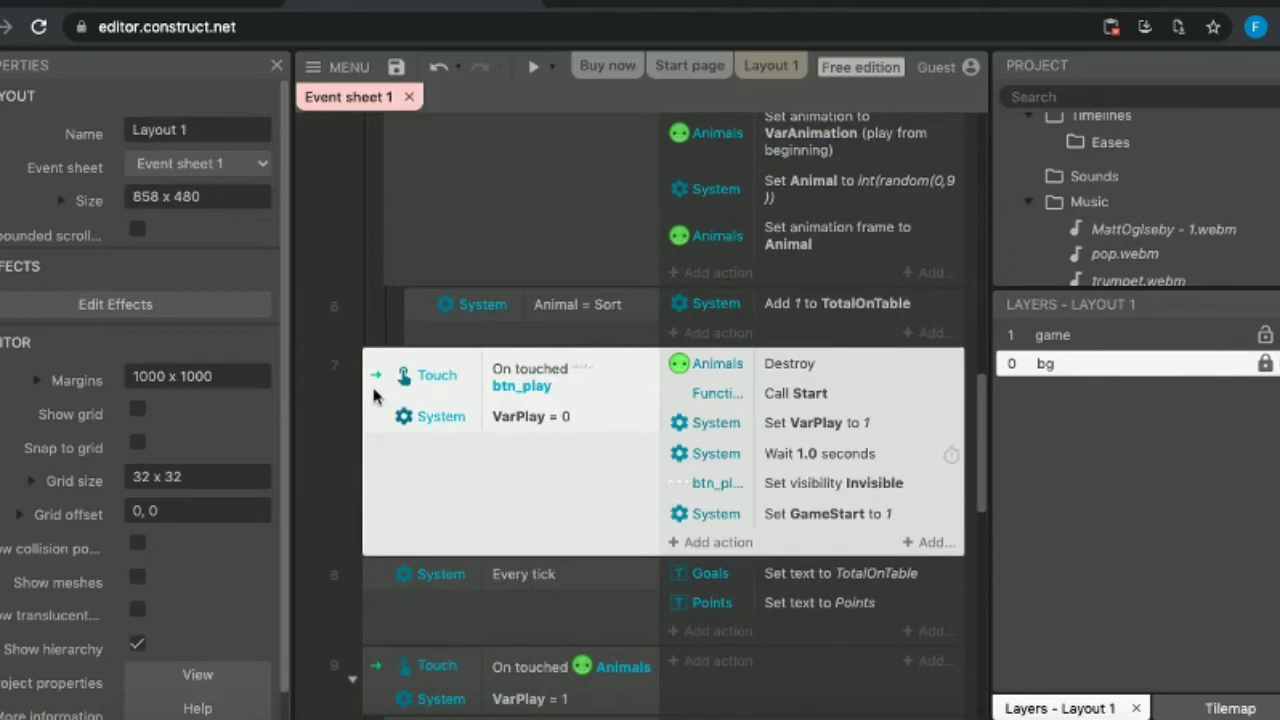
key("Down")
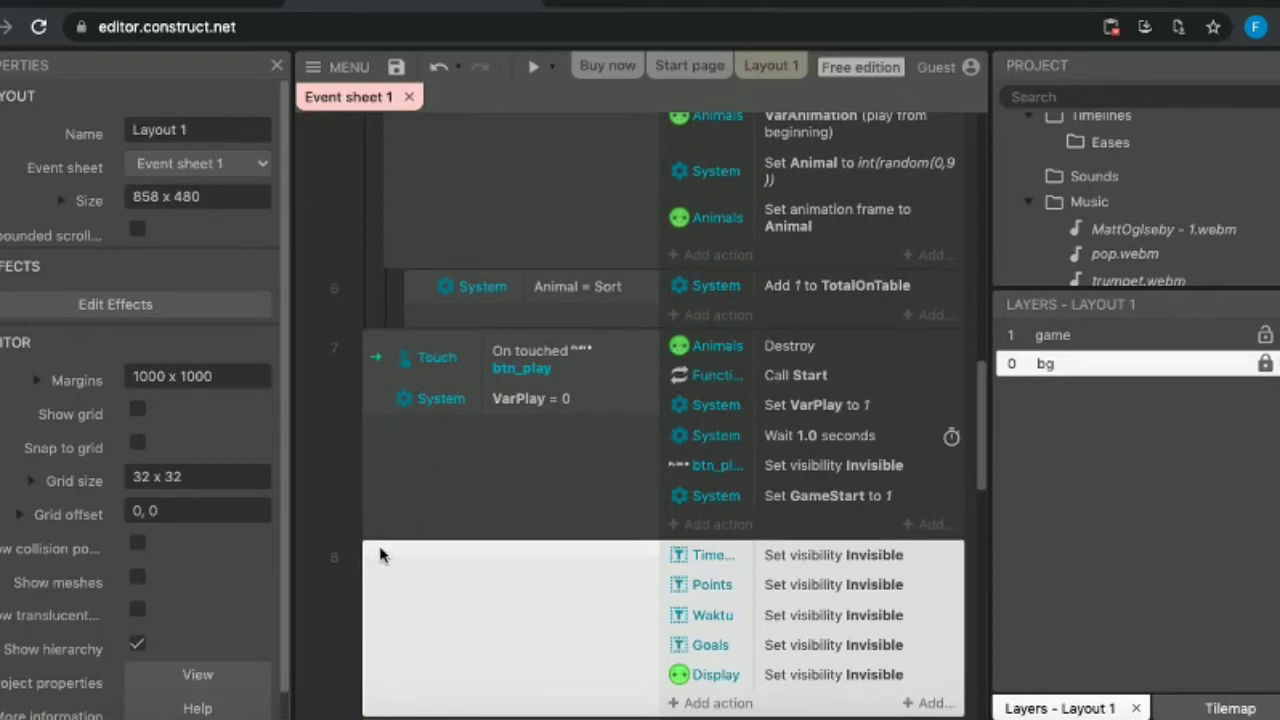
Nest the pasted visibility event as a sub-event of the "On touched btn_play" event.
left_click_drag(383, 551, 472, 557)
mouse_move(474, 537)
left_mouse_down()
mouse_move(486, 533)
mouse_move(476, 553)
mouse_move(480, 538)
left_mouse_up()
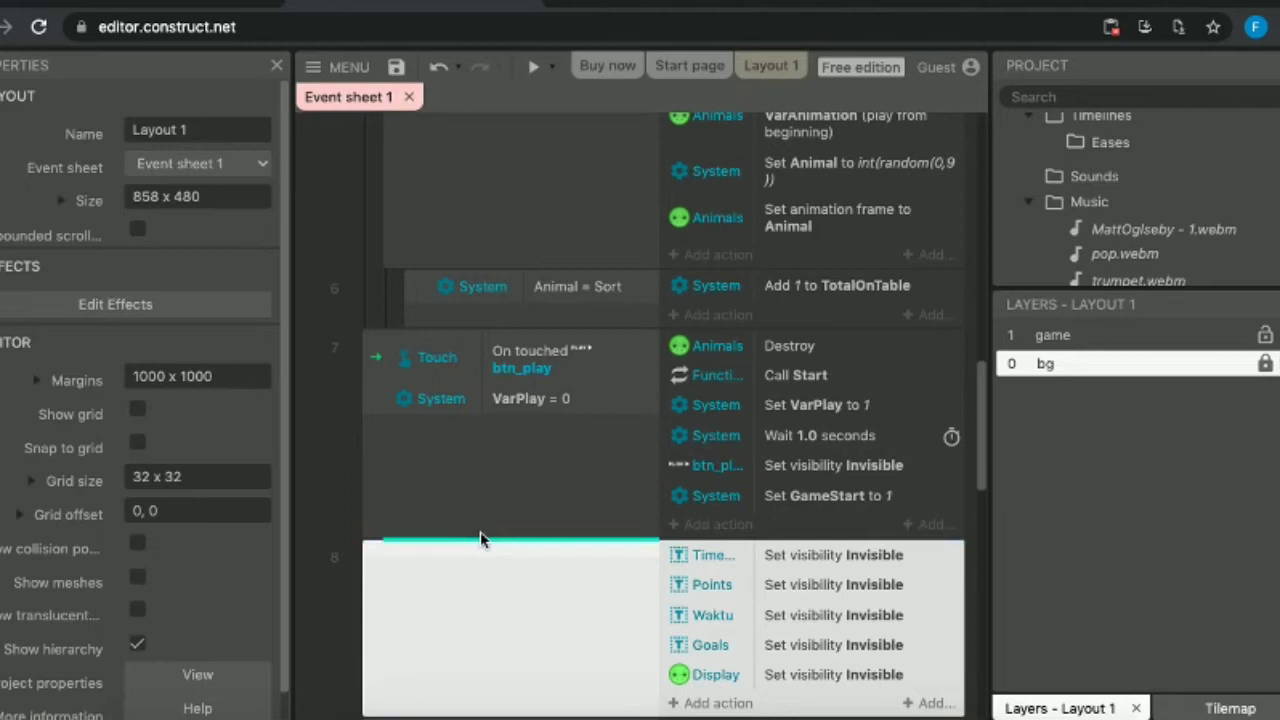
mouse_move(480, 532)
left_mouse_down()
mouse_move(460, 571)
mouse_move(453, 533)
mouse_move(440, 549)
mouse_move(500, 537)
left_mouse_up()
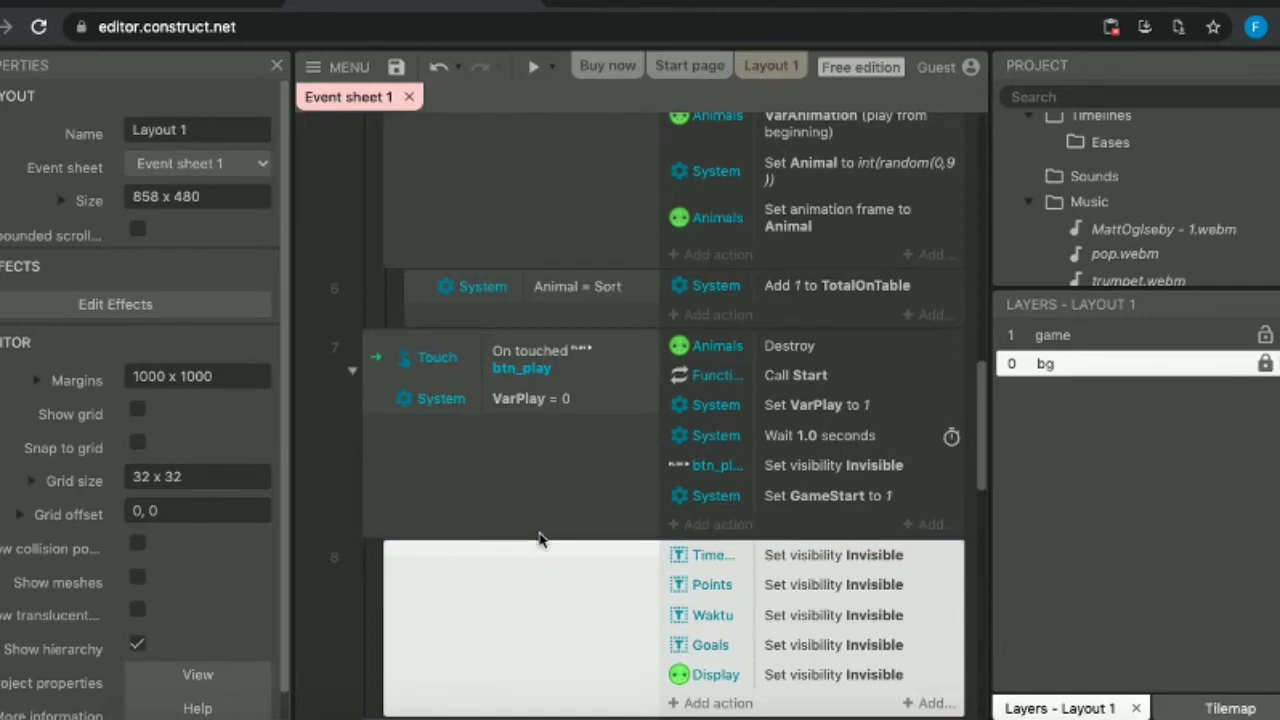
Set the TimeGame visibility action in the btn_play sub-event to Visible.
scroll(554, 466, "down", 1)
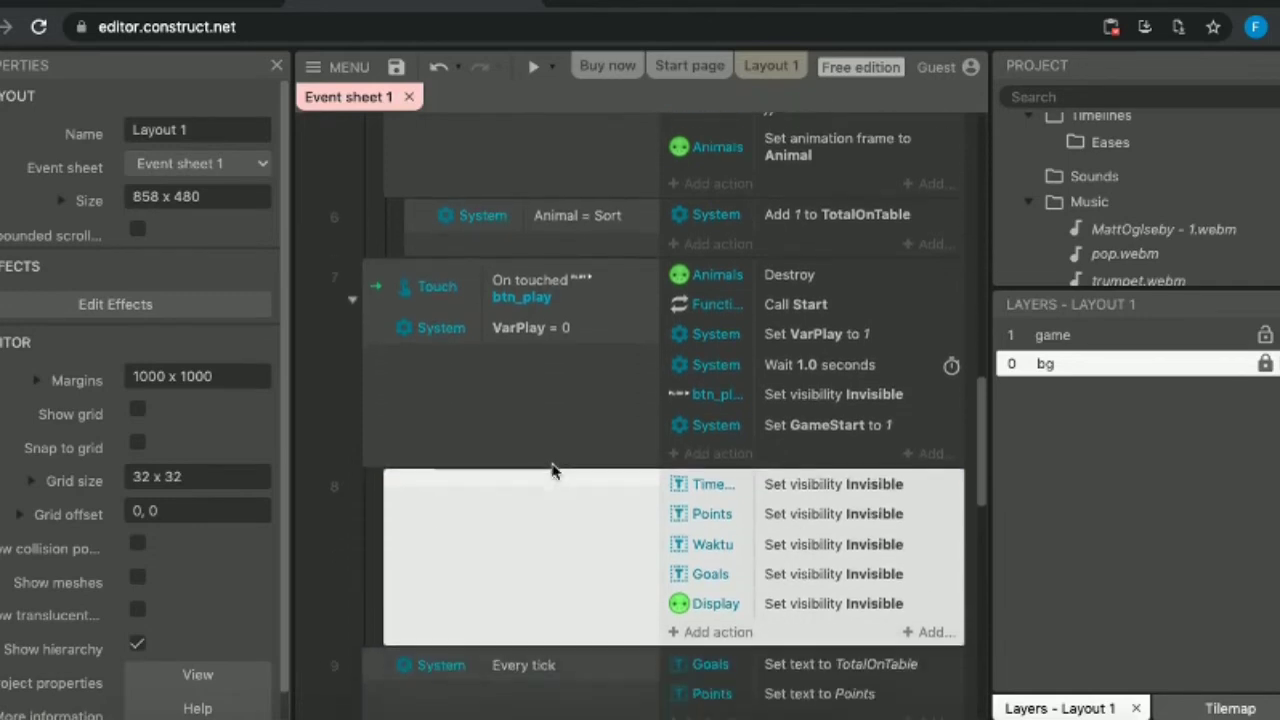
left_click(820, 488)
double_click(820, 490)
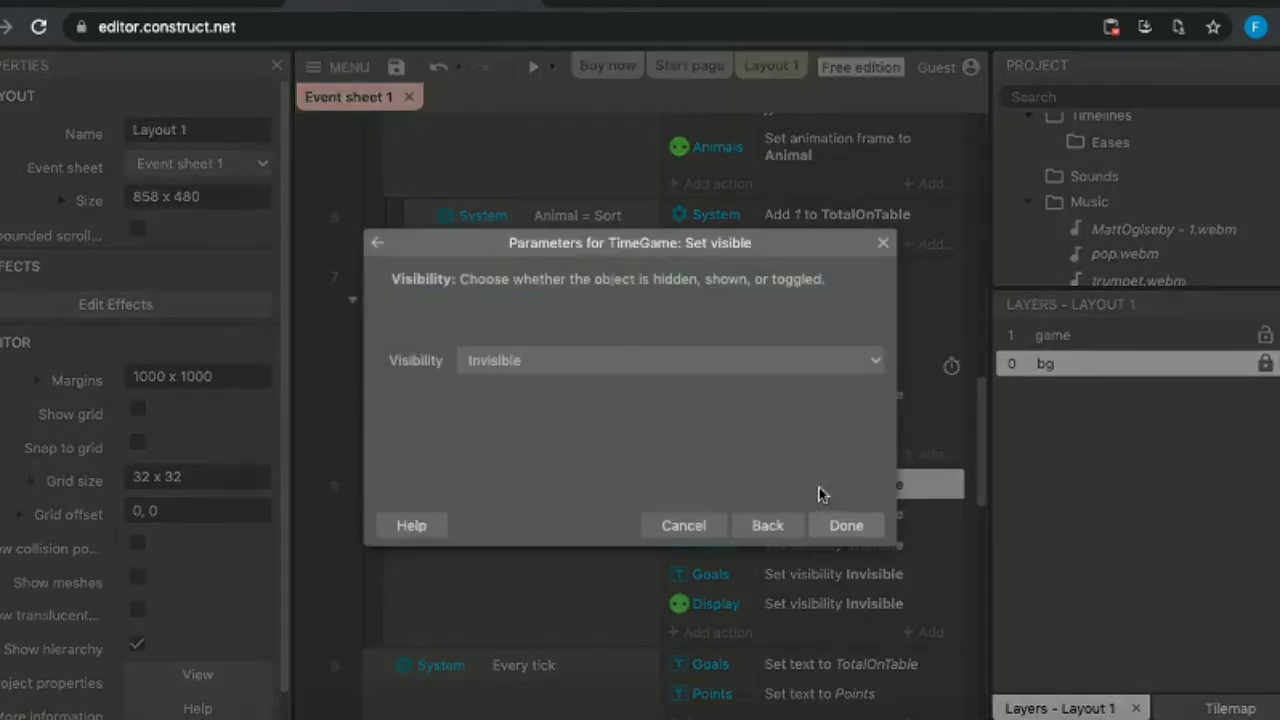
left_click(737, 360)
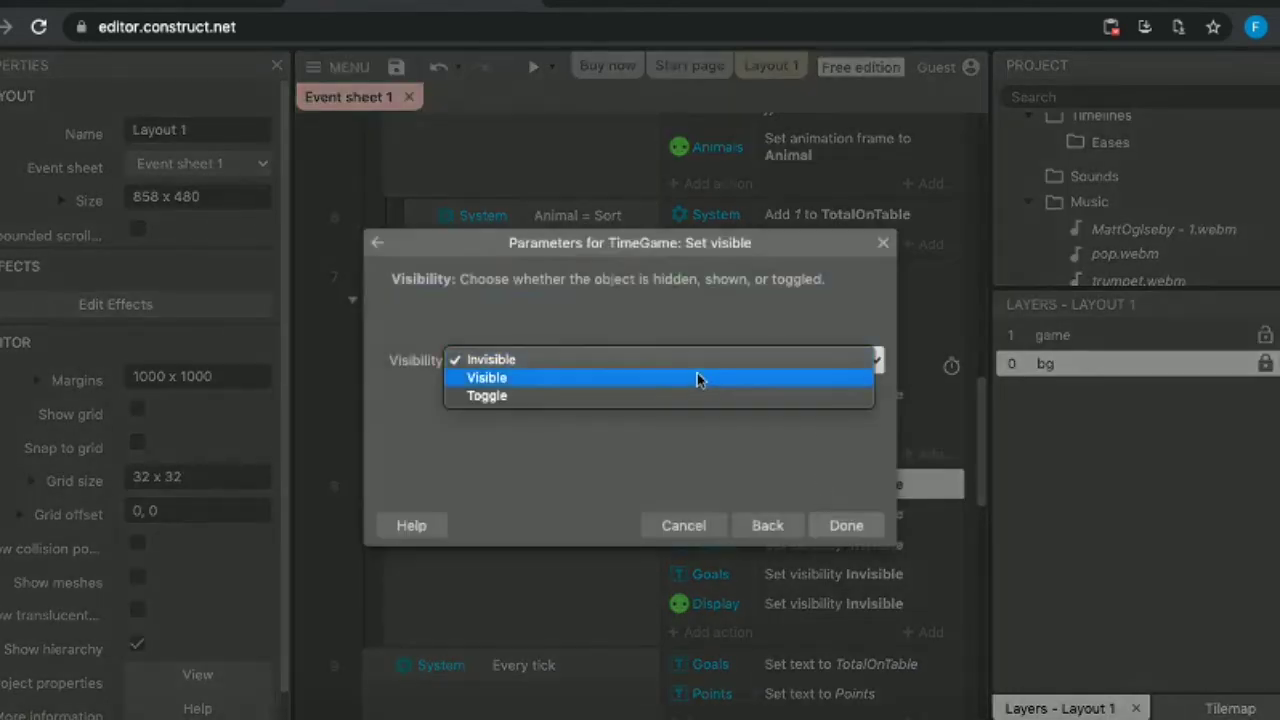
left_click(694, 377)
left_click(850, 530)
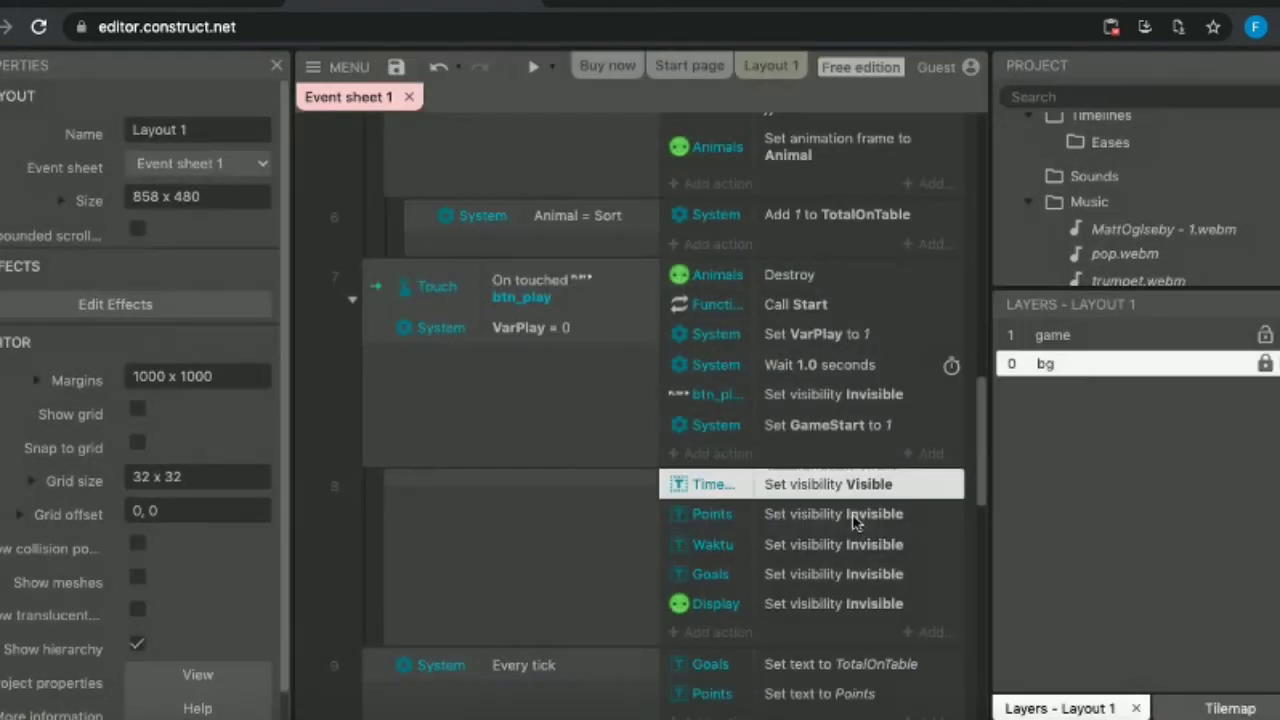
Set the Points and Waktu visibility actions in the btn_play sub-event to Visible.
double_click(849, 518)
left_click(642, 361)
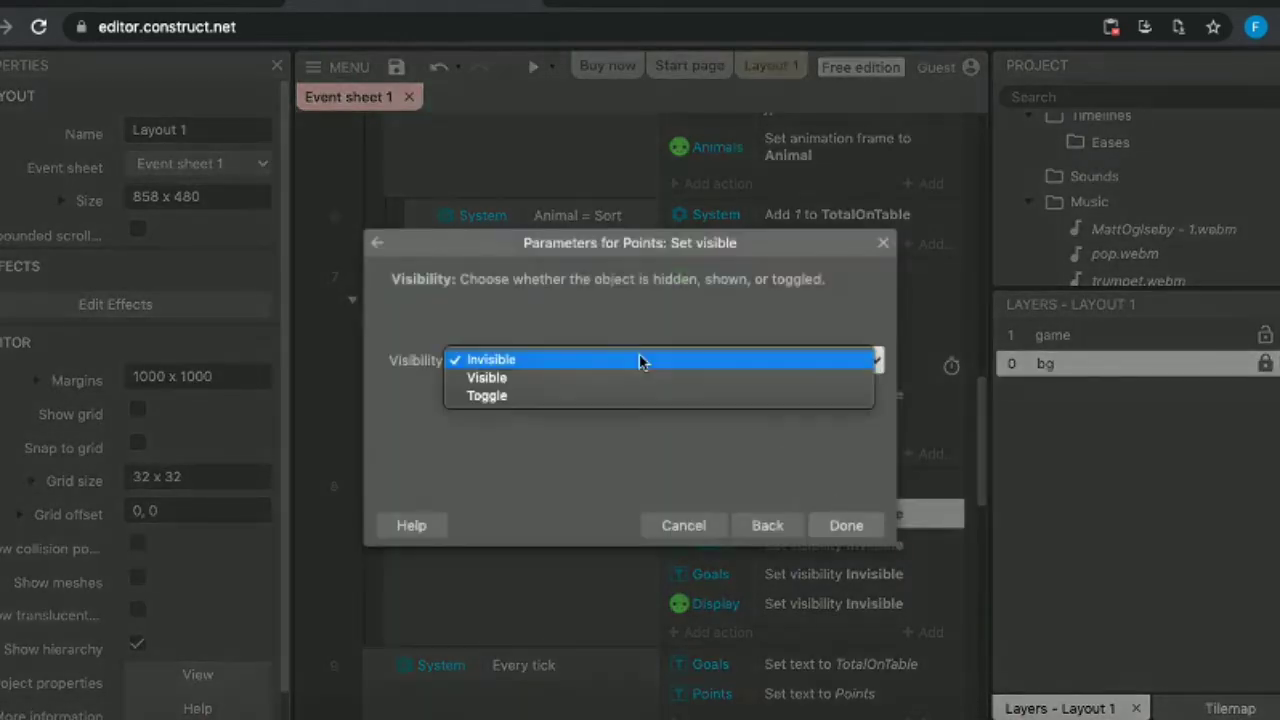
left_click(591, 378)
left_click(843, 530)
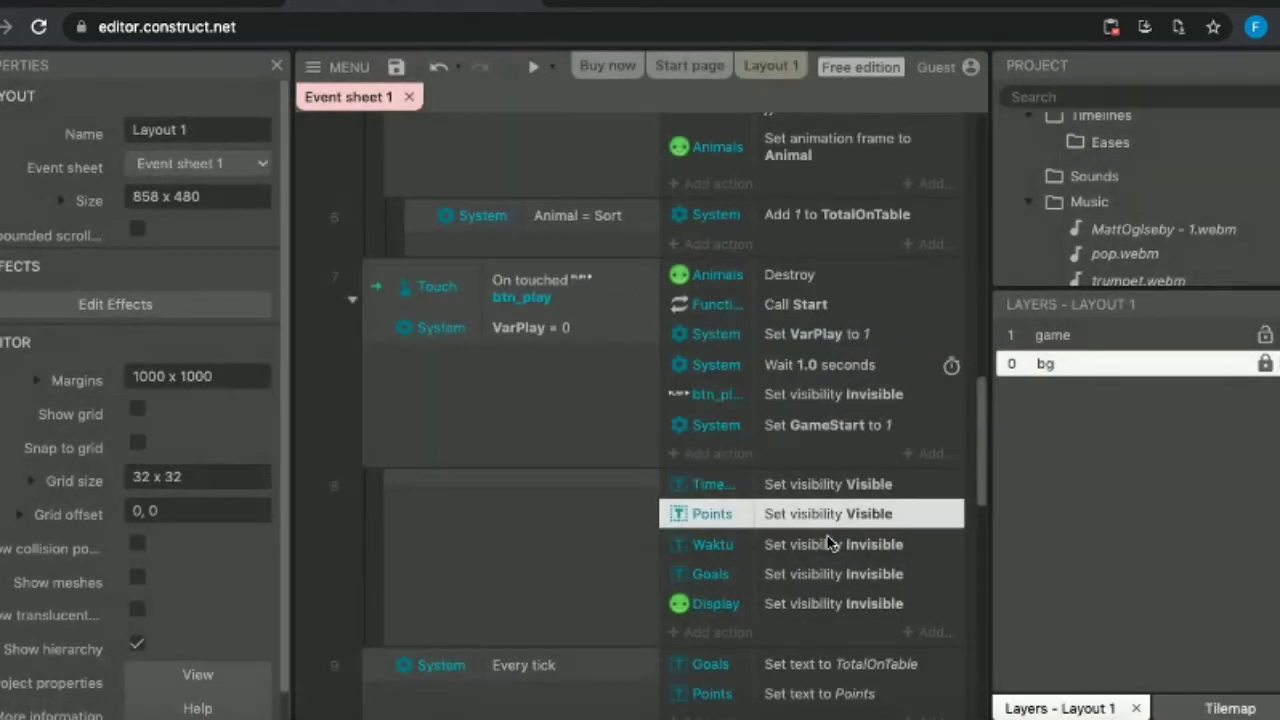
double_click(843, 545)
left_click(736, 365)
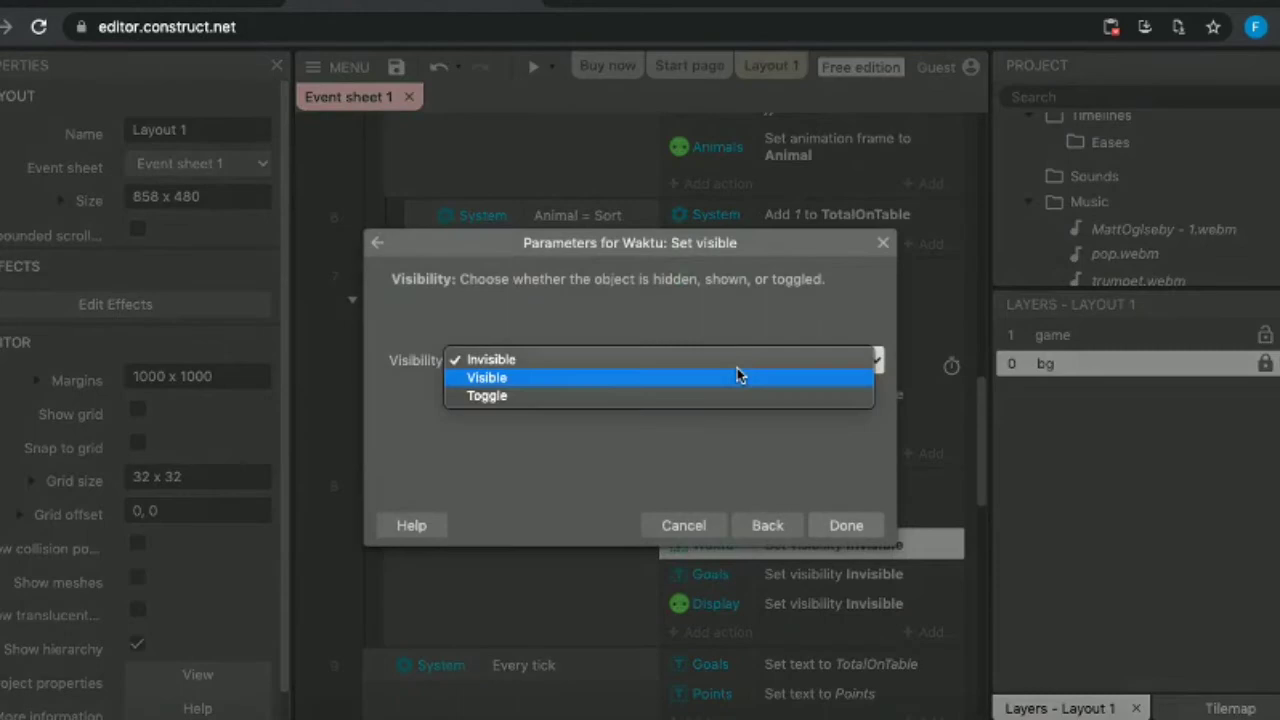
left_click(680, 386)
left_click(840, 525)
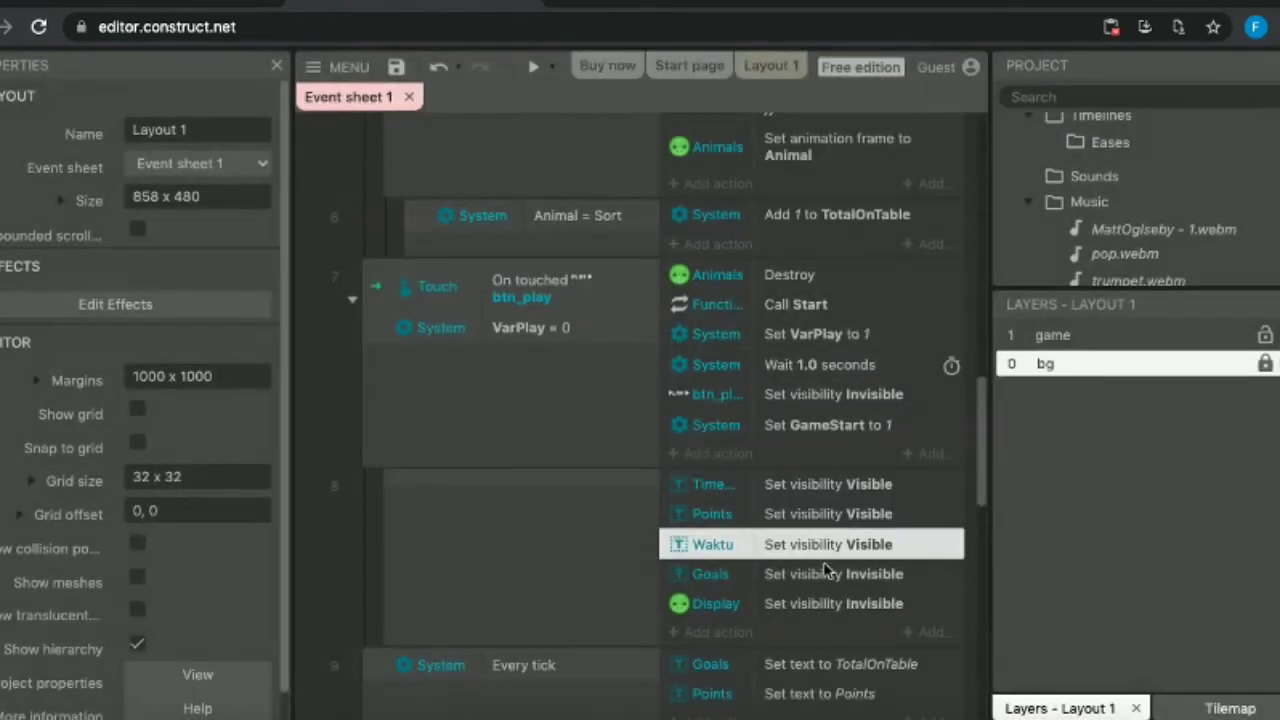
Set the Goals and Display visibility actions in the btn_play sub-event to Visible.
double_click(823, 572)
left_click(718, 360)
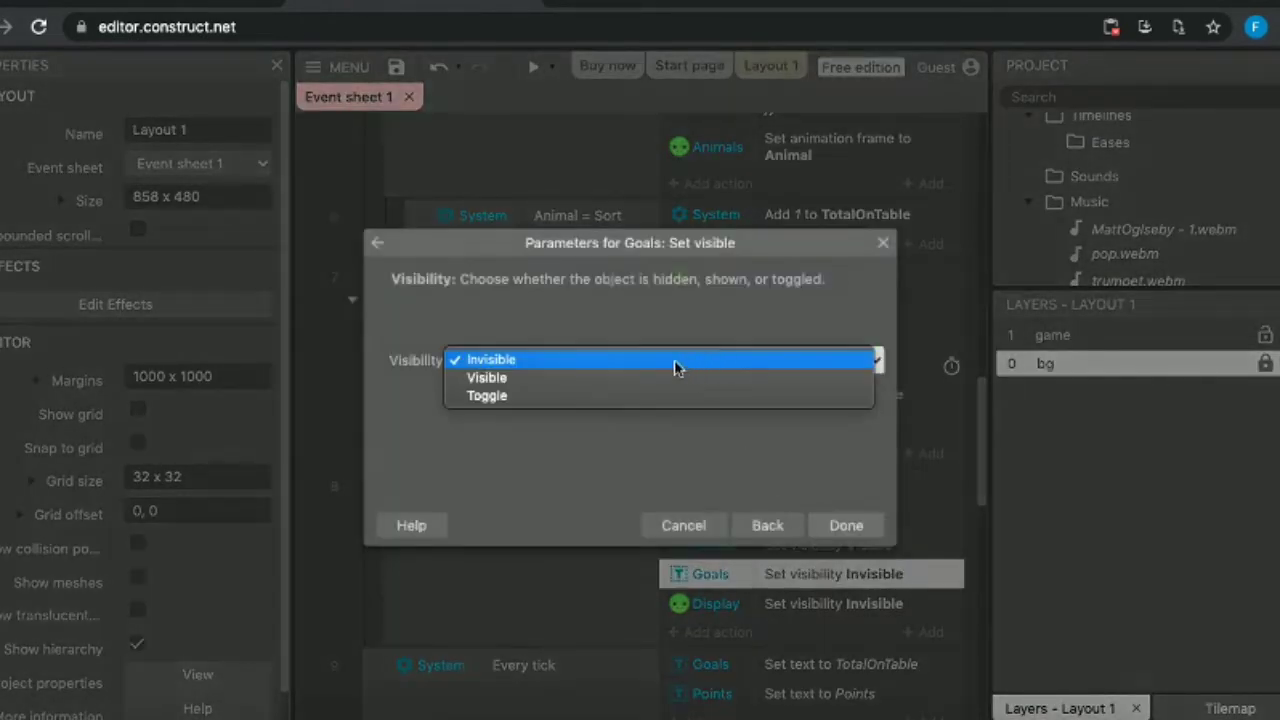
left_click(656, 377)
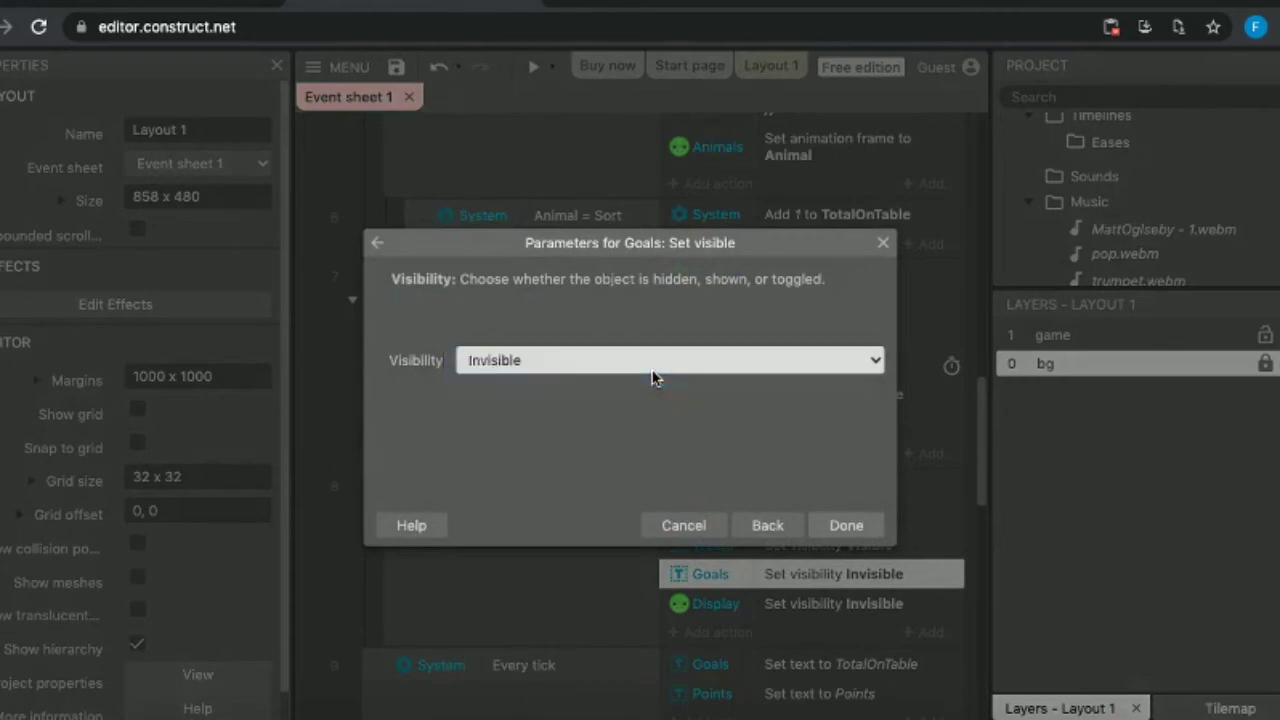
left_click(830, 525)
double_click(848, 605)
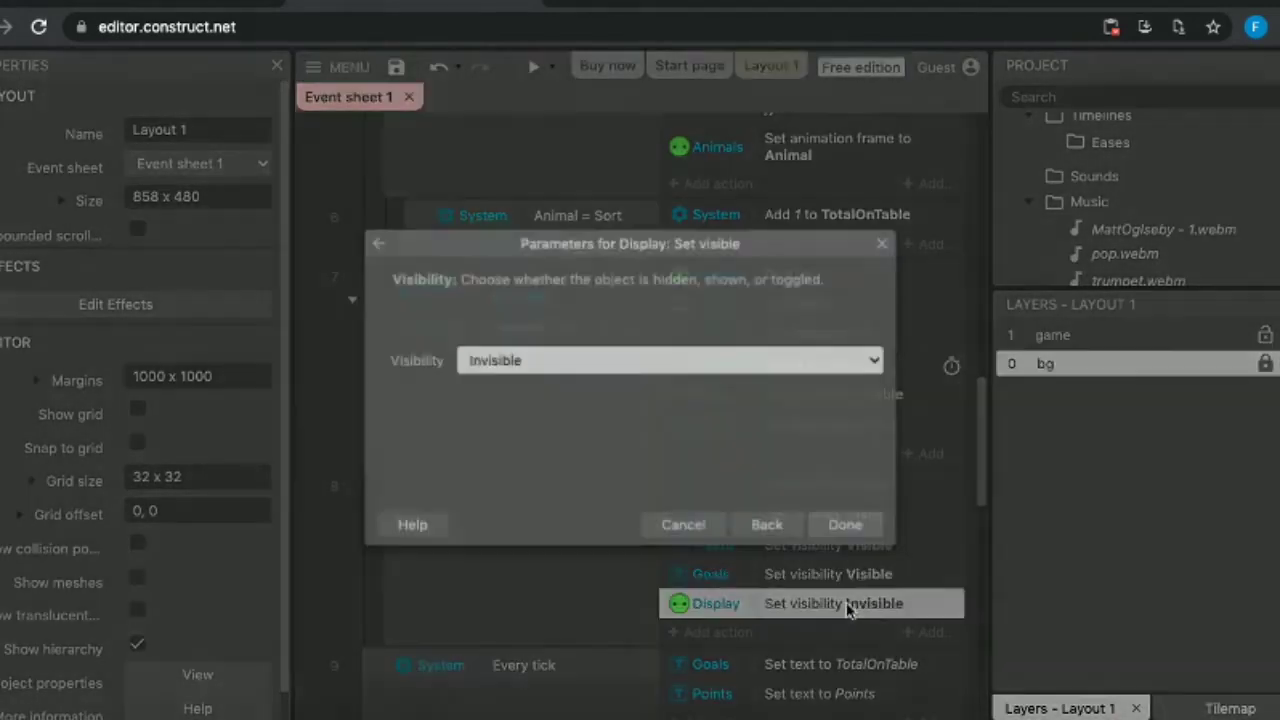
left_click(714, 362)
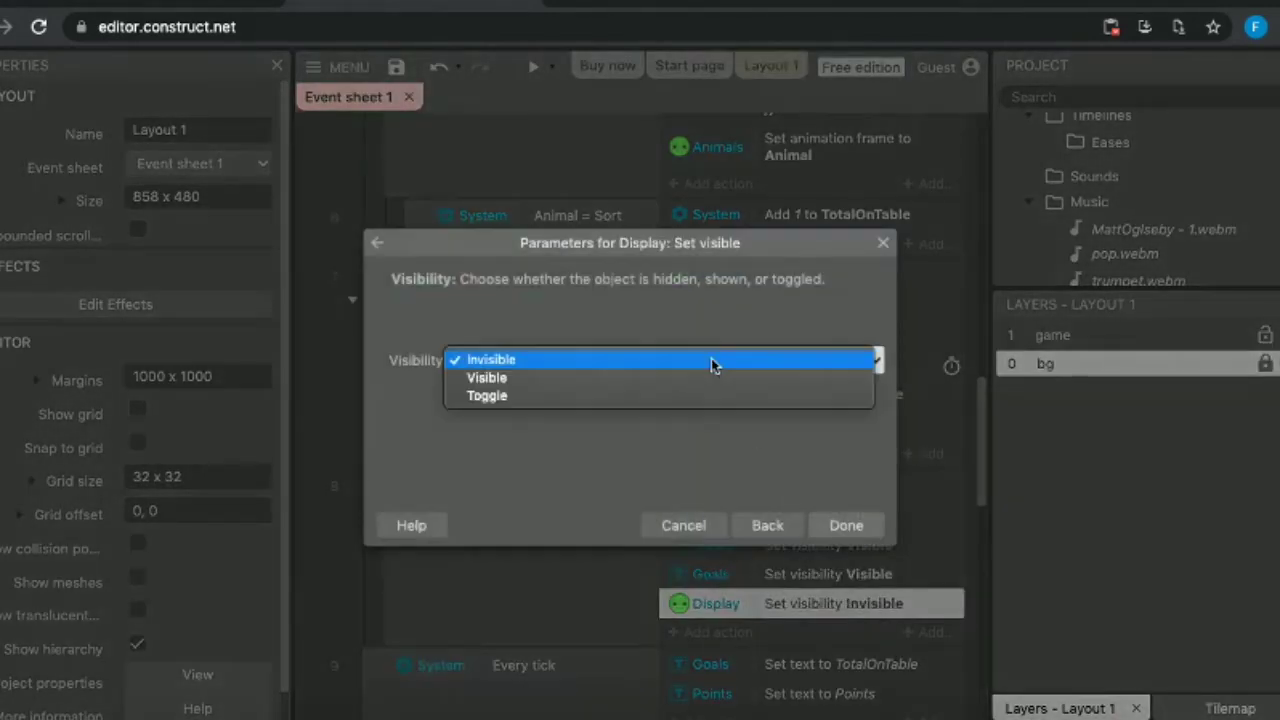
left_click(614, 383)
left_click(841, 515)
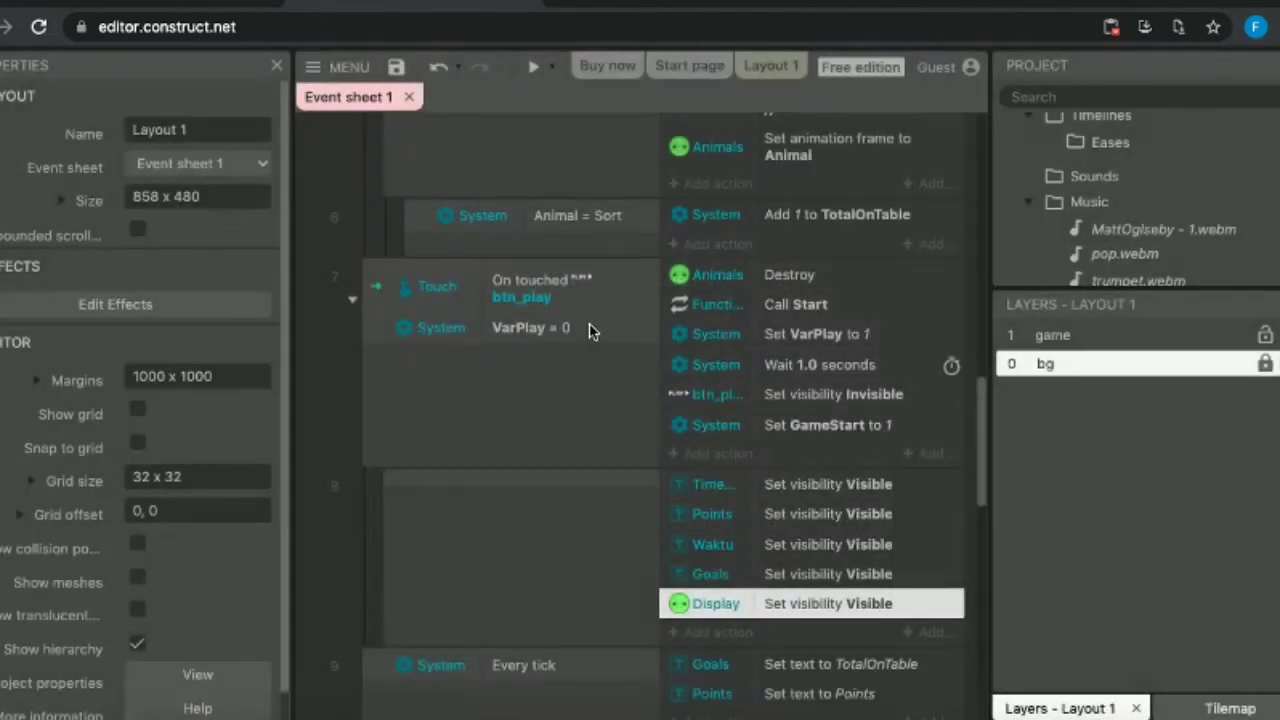
Preview the layout, start the game, remove four elephant blocks to test the goal and points counters, and close the preview window.
scroll(589, 331, "up", 5)
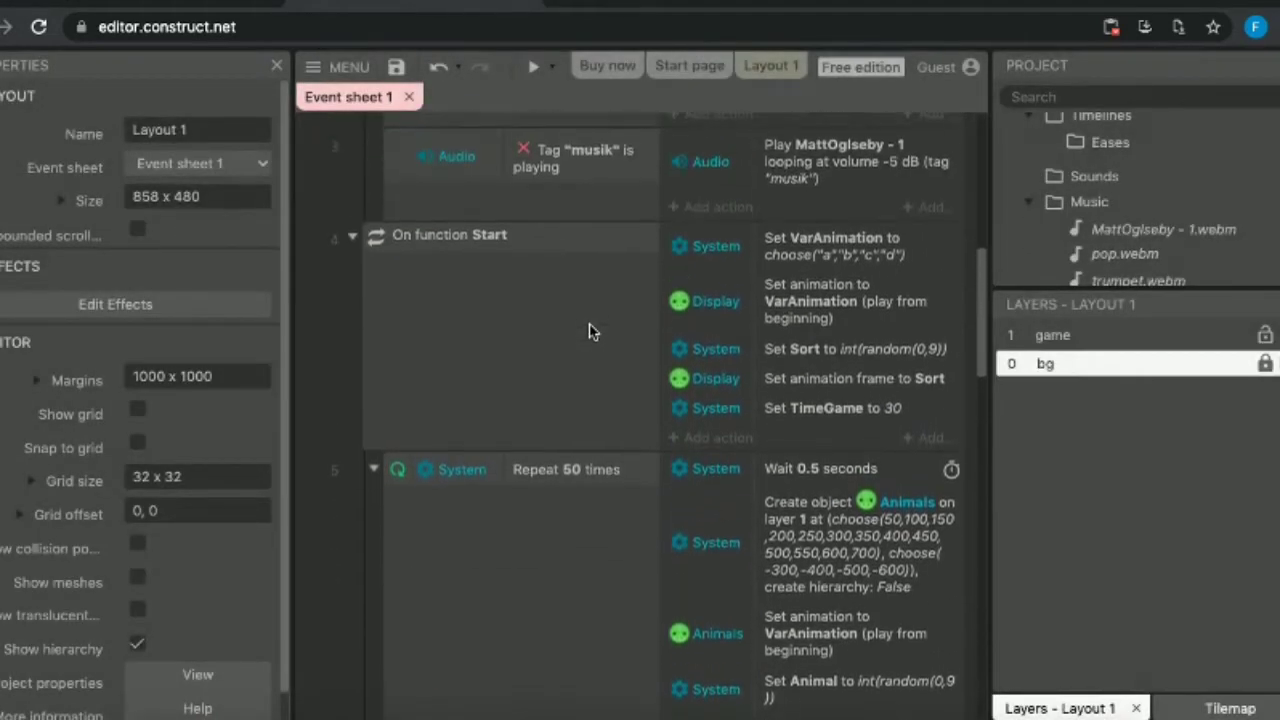
scroll(589, 331, "up", 3)
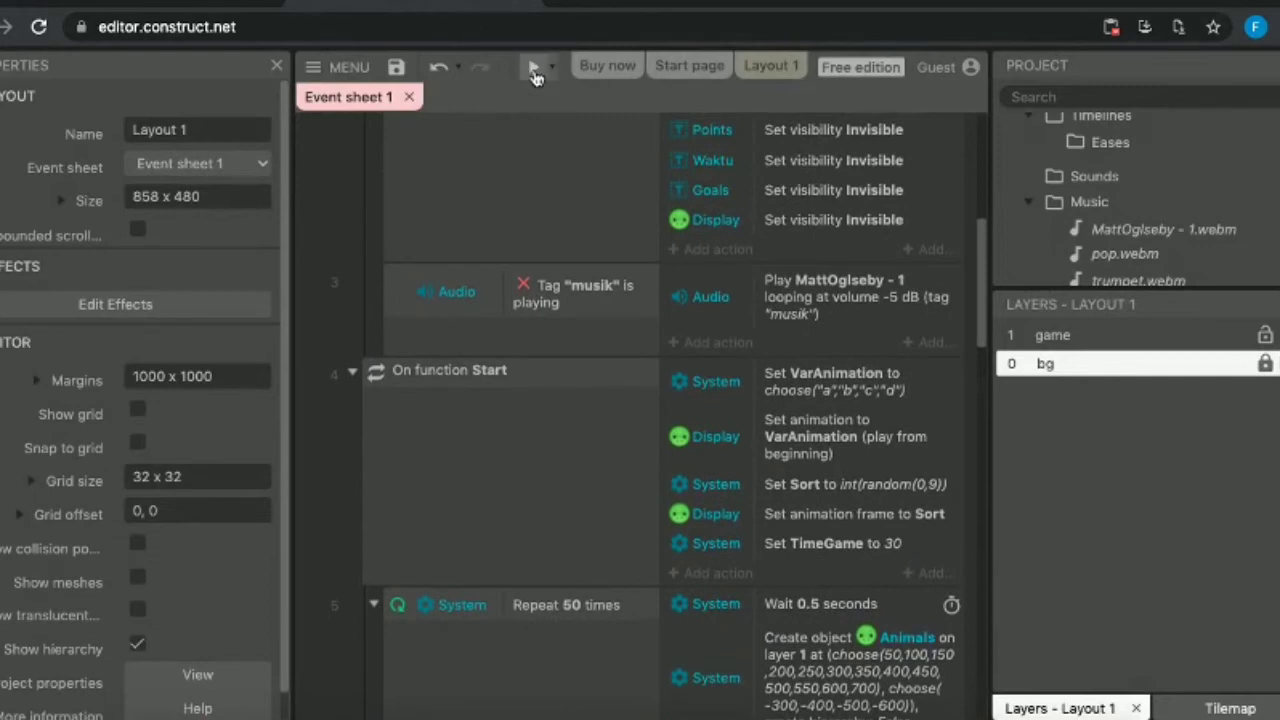
left_click(535, 74)
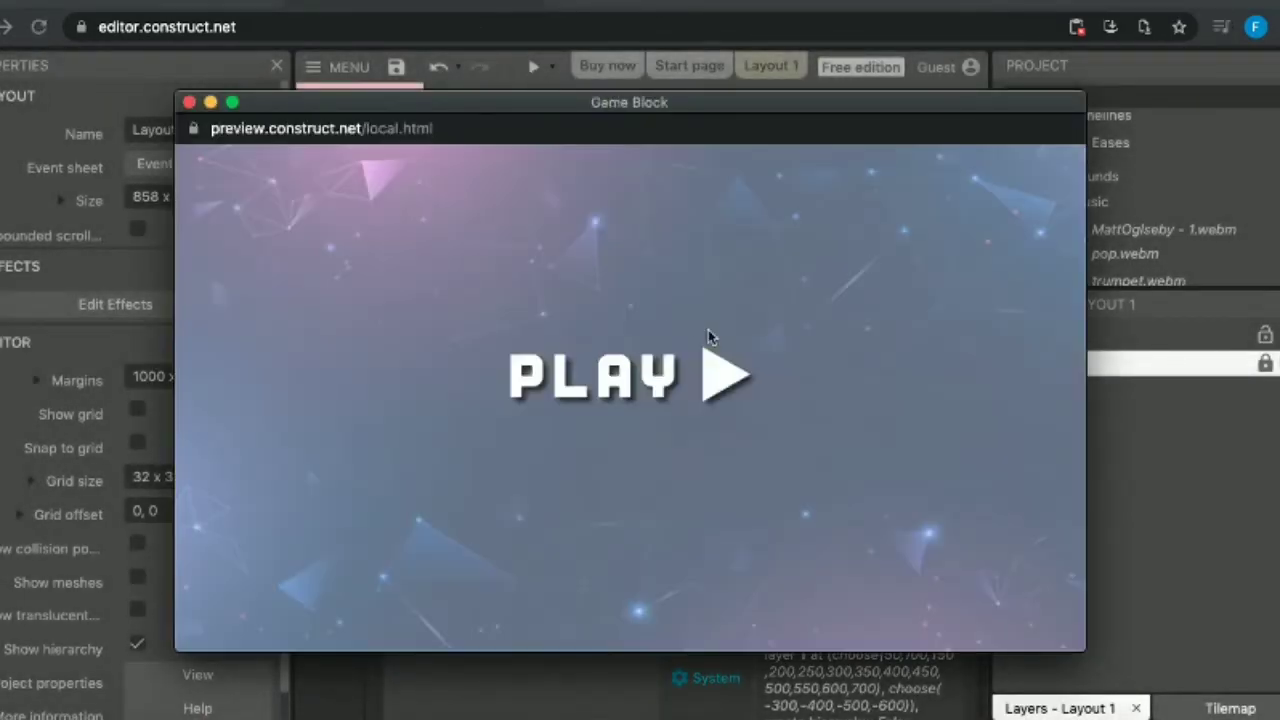
left_click(618, 378)
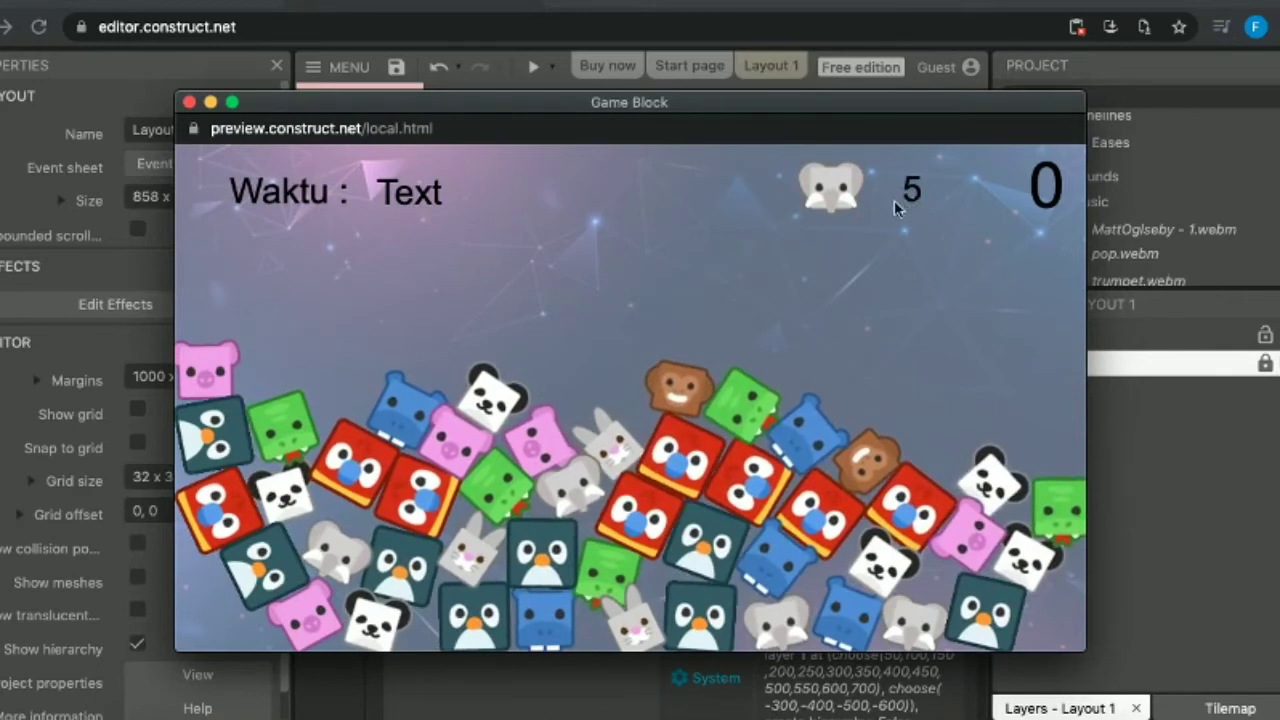
left_click(576, 492)
left_click(350, 552)
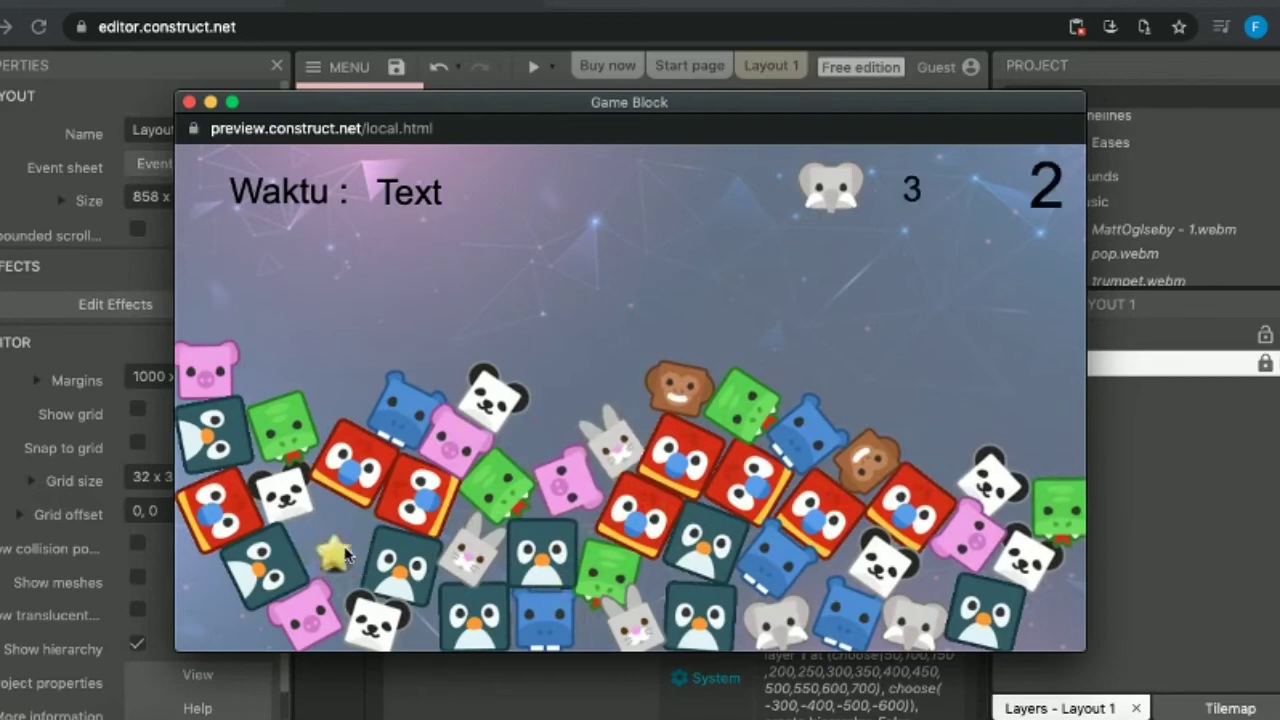
left_click(757, 620)
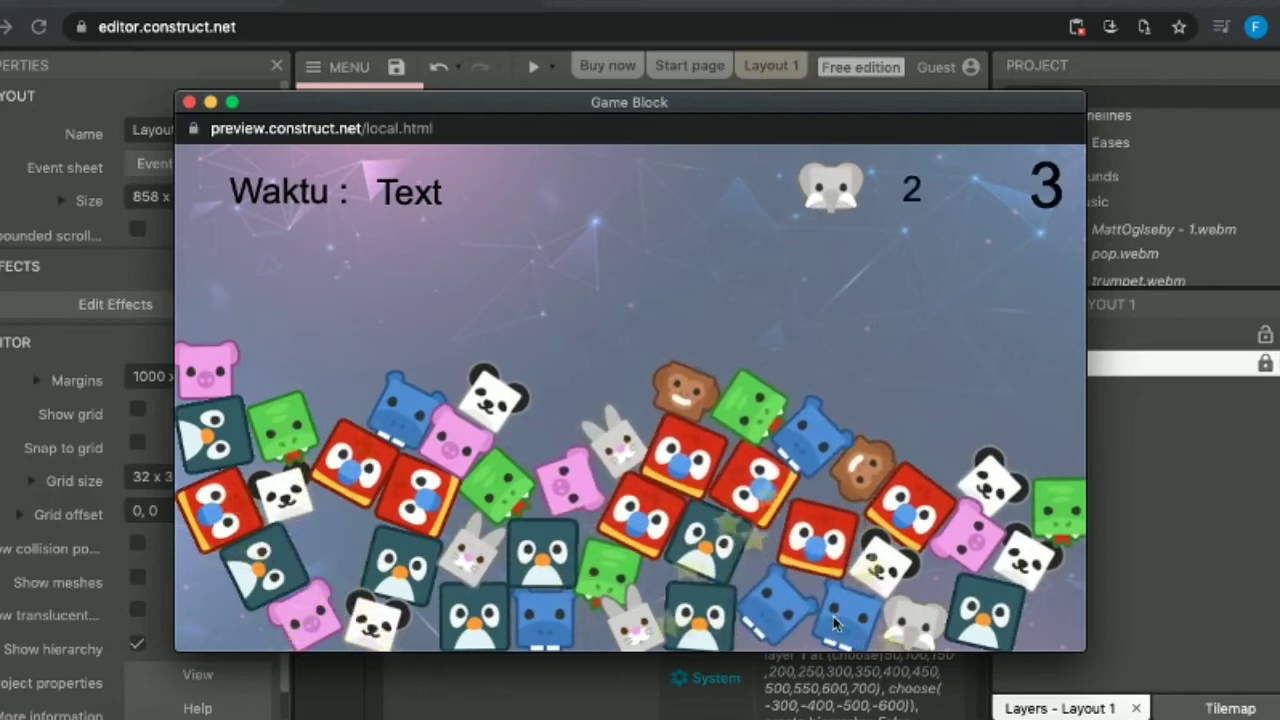
left_click(910, 620)
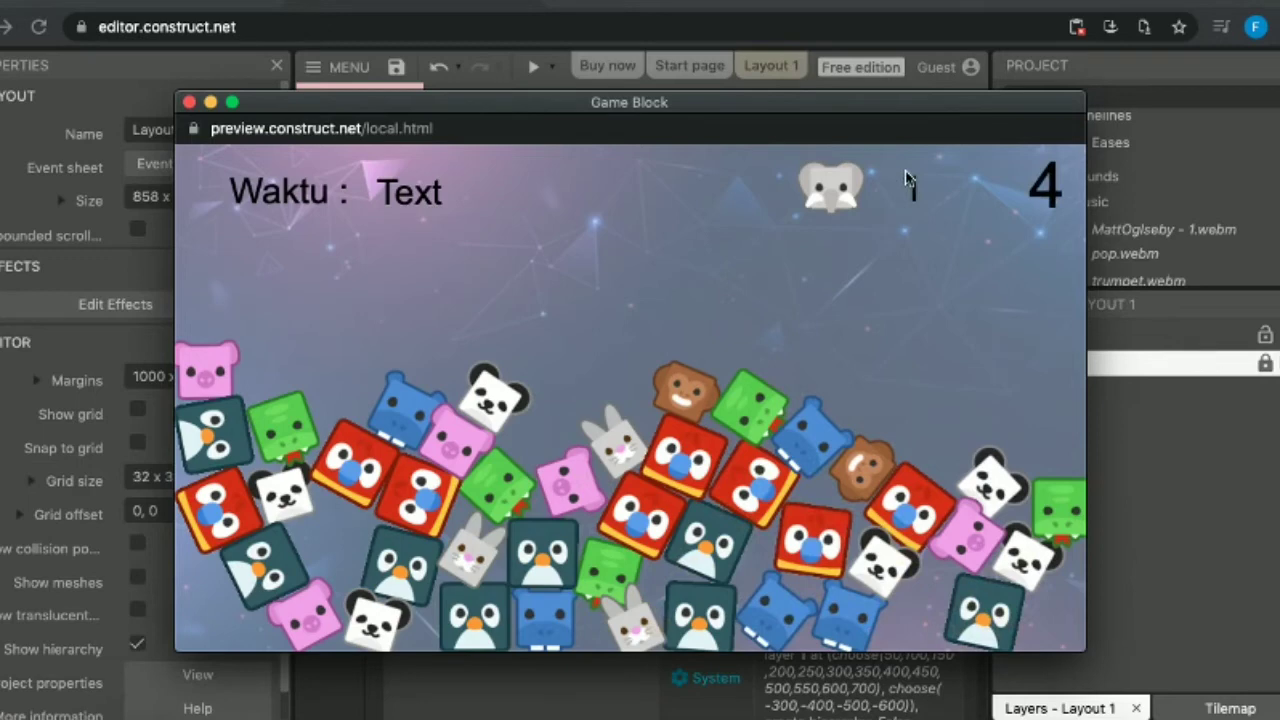
left_click(189, 102)
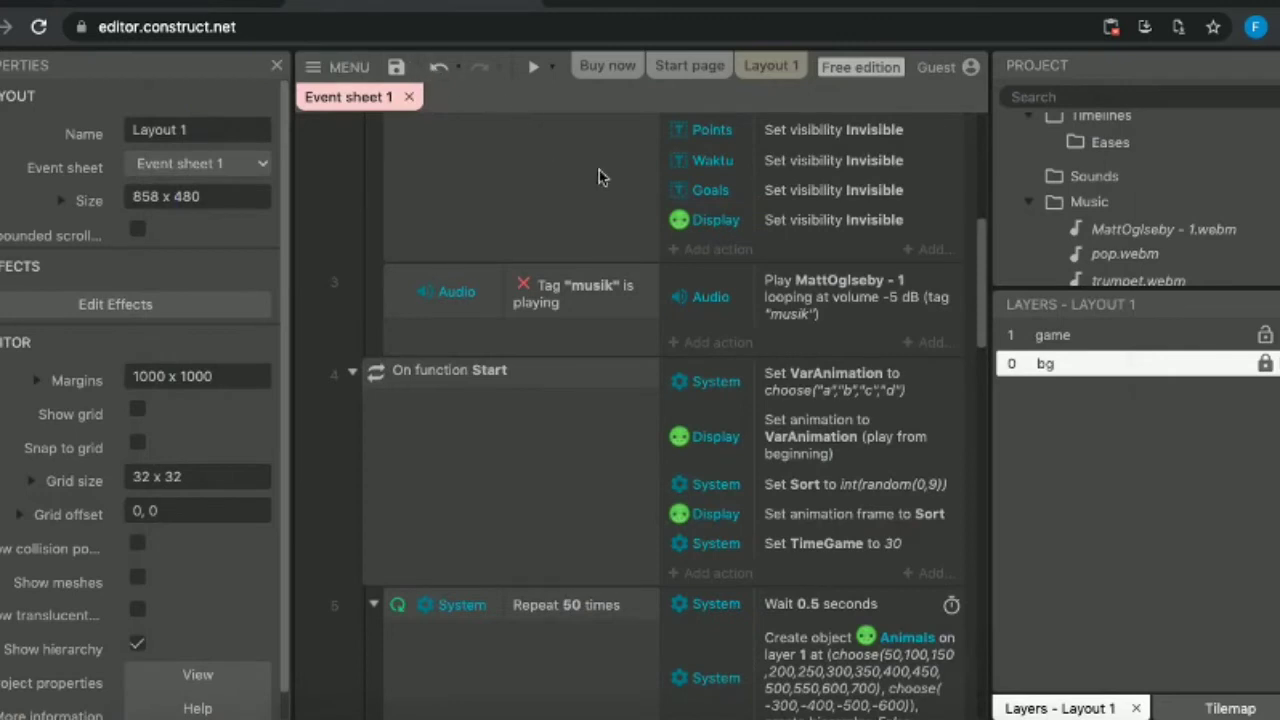
Set the X expression of the Create Animals action to choose(200,250,300,350,400,450,500,550).
scroll(865, 315, "up", 4)
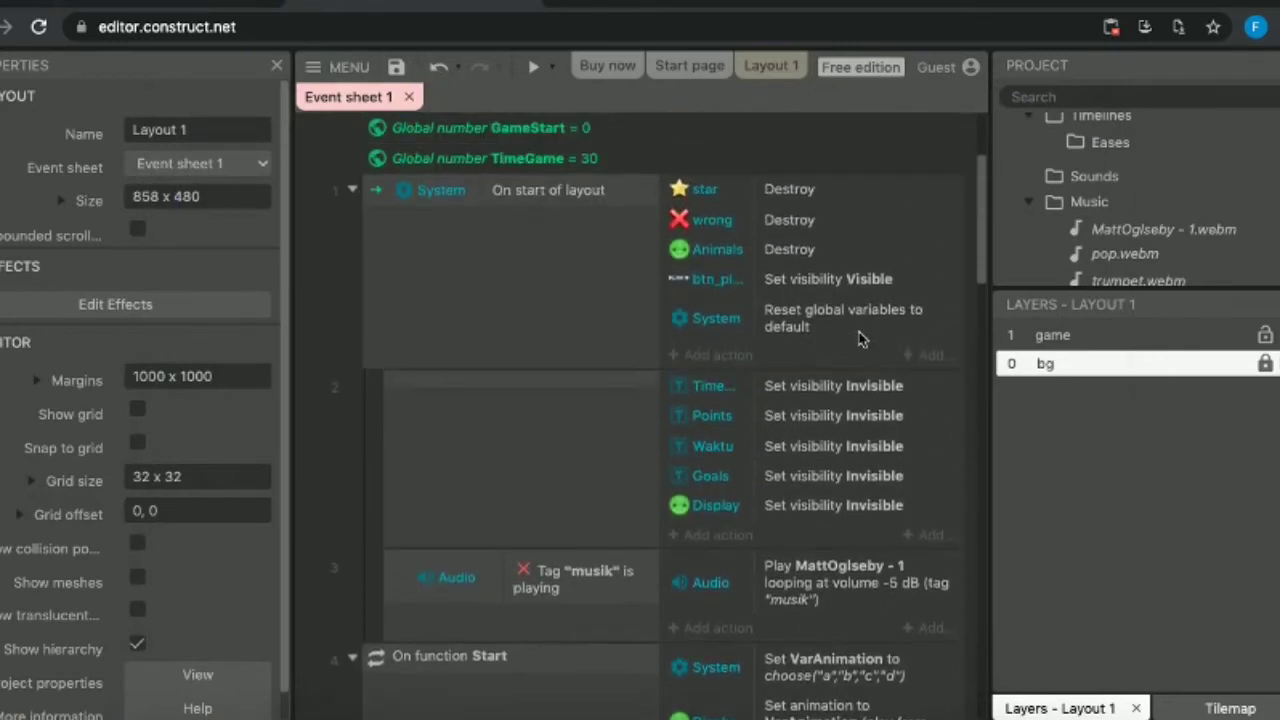
scroll(862, 335, "down", 5)
scroll(862, 340, "down", 3)
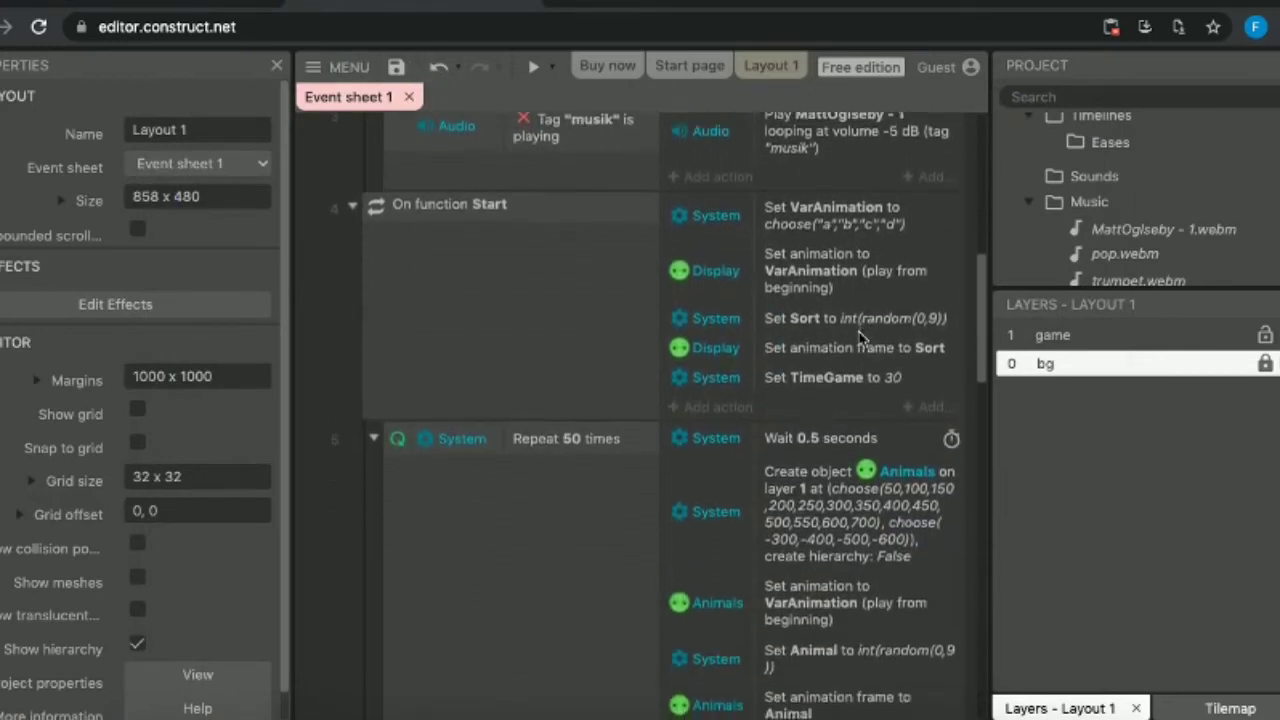
left_click(833, 428)
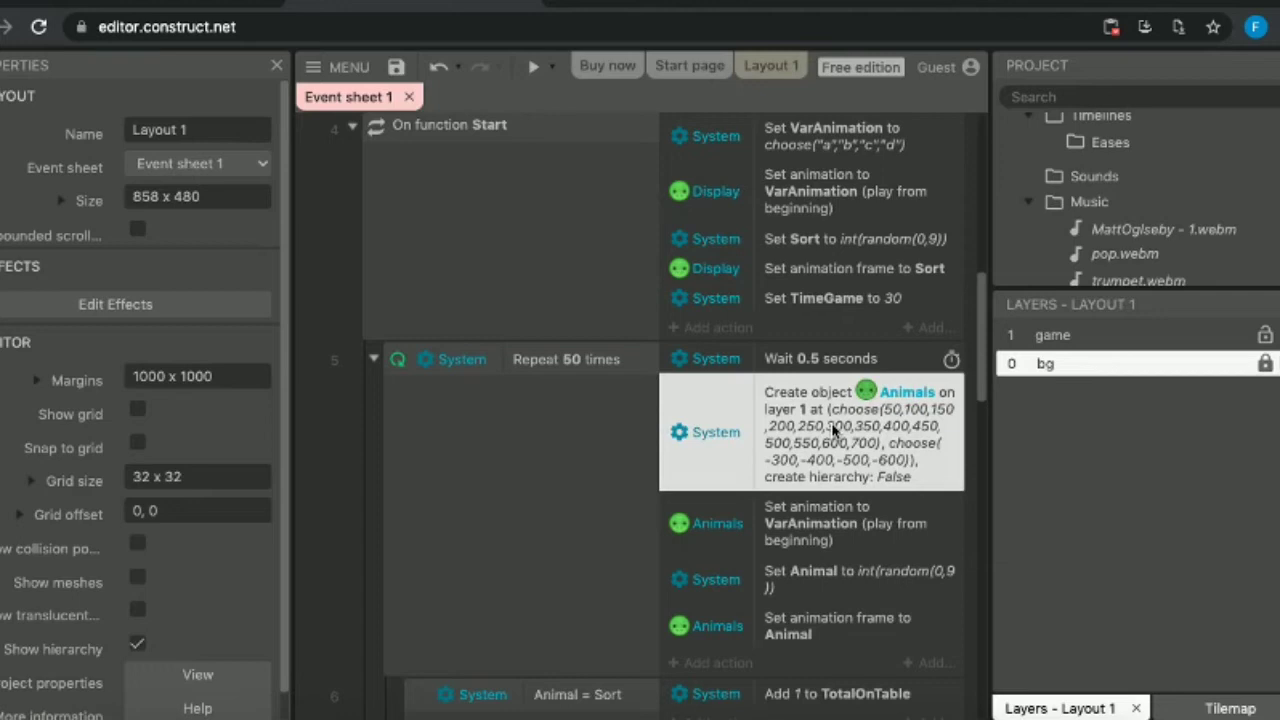
double_click(833, 428)
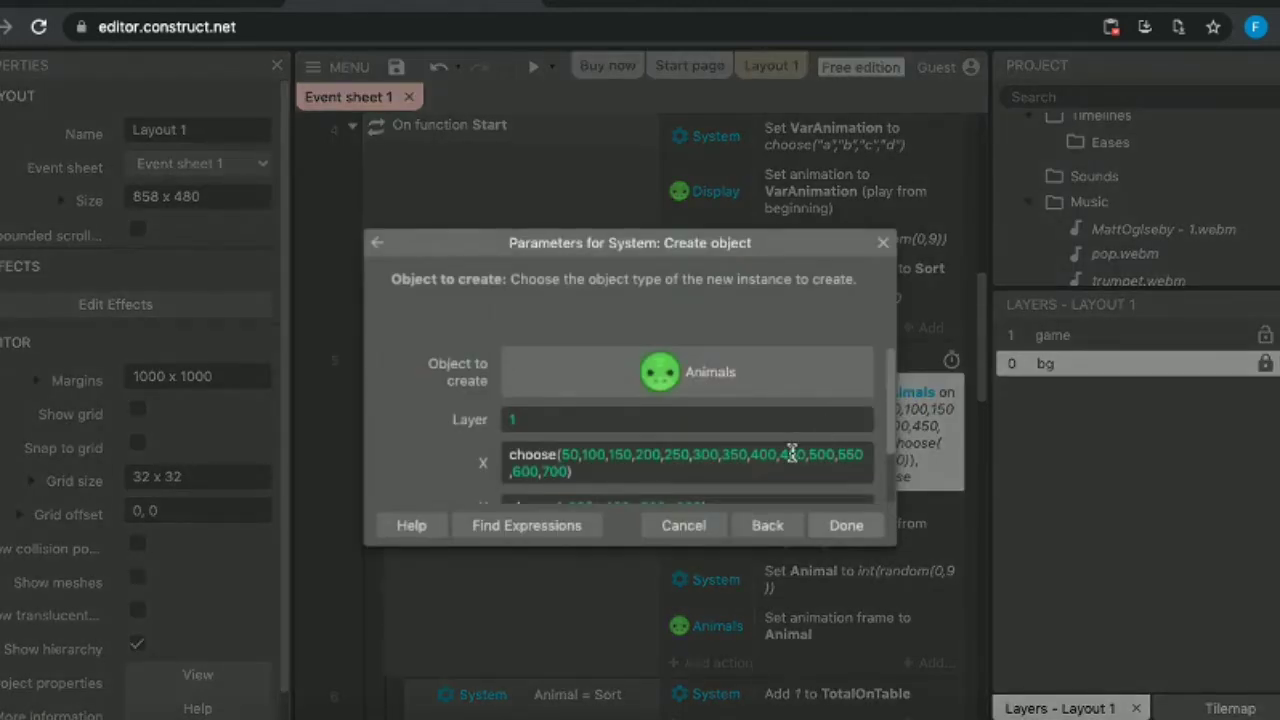
scroll(792, 450, "down", 2)
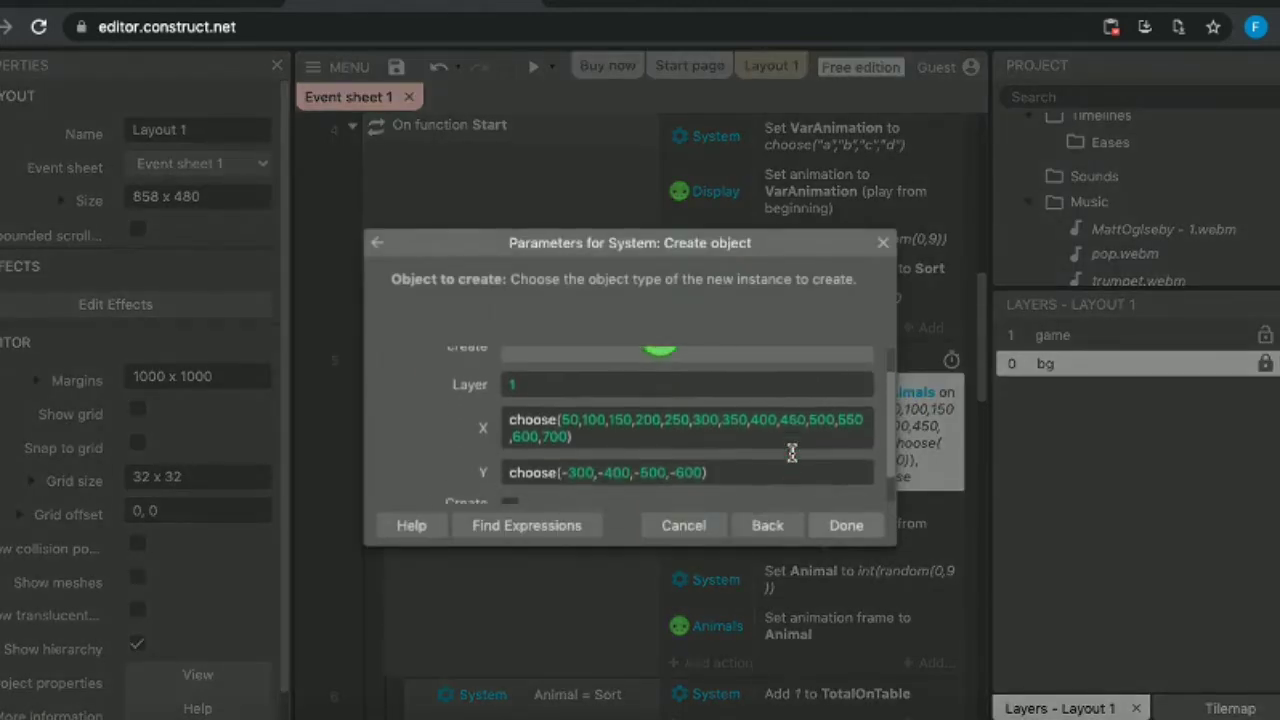
left_click(580, 400)
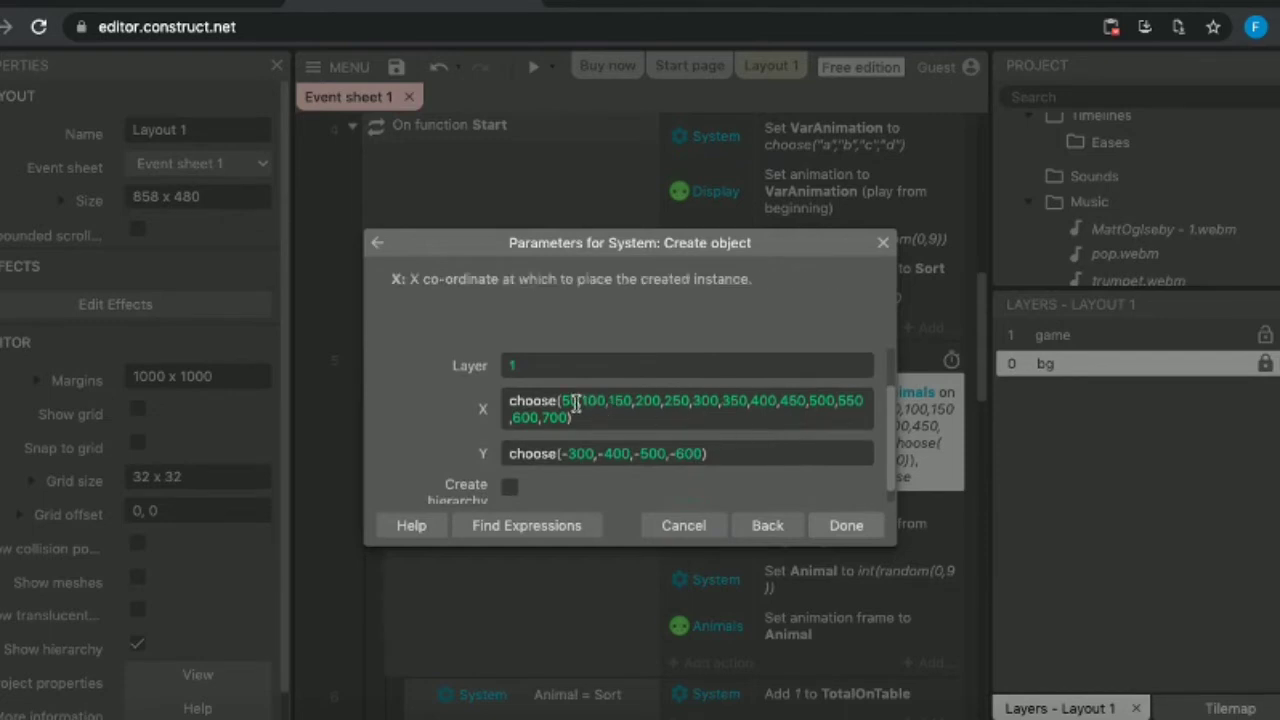
left_click(636, 400)
key("BackSpace")
key("BackSpace")
key("BackSpace")
key("BackSpace")
key("BackSpace")
key("BackSpace")
key("BackSpace")
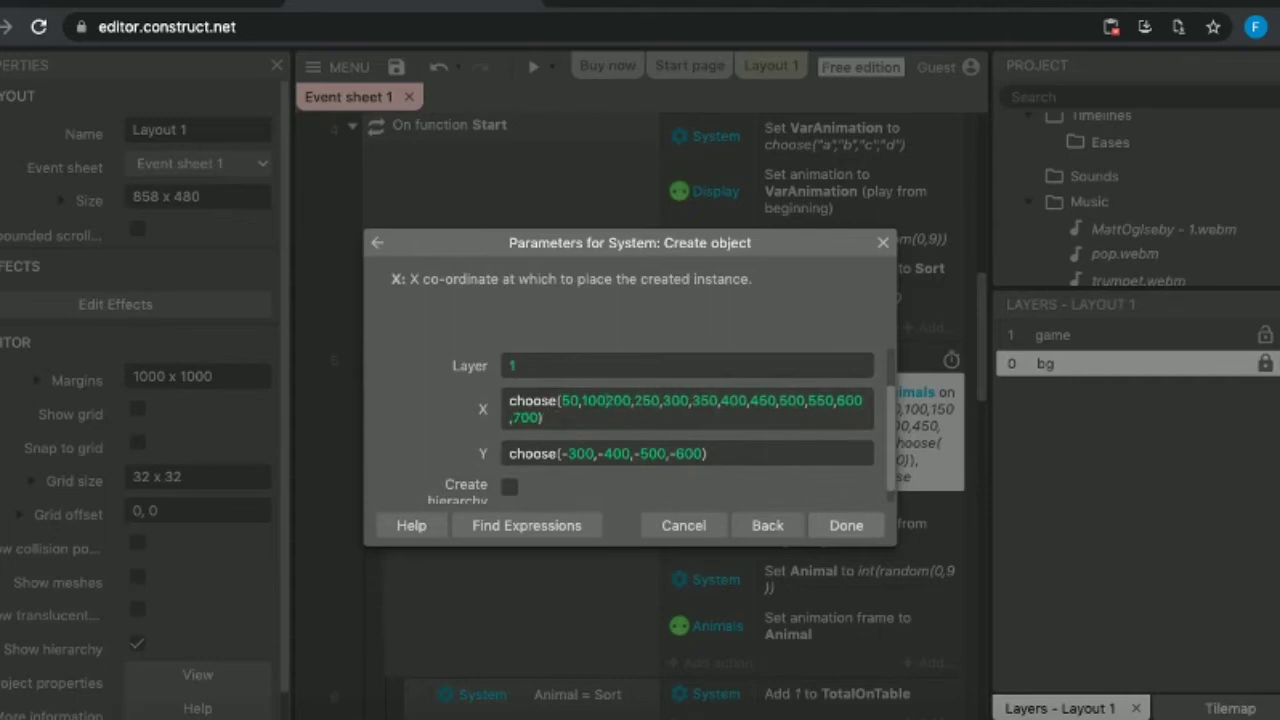
key("BackSpace")
key("BackSpace")
key("BackSpace")
key("BackSpace")
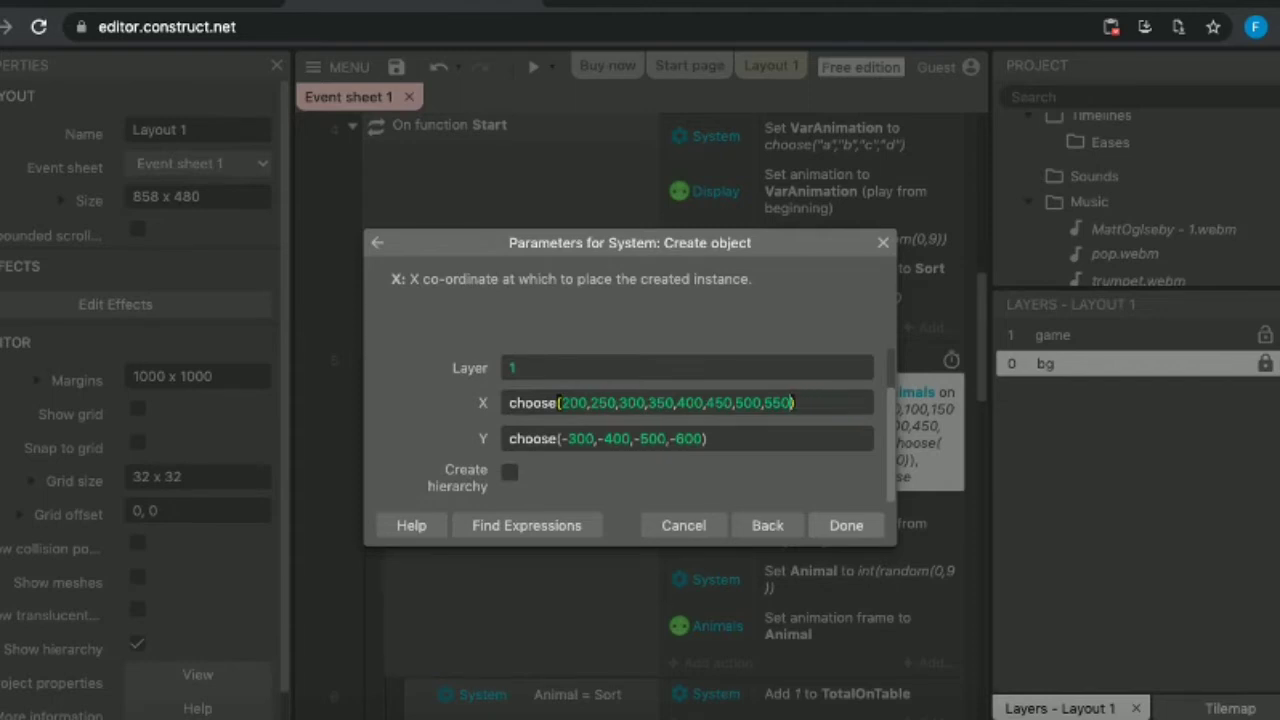
Set the Y expression of the Create Animals action to choose(-200,-300) and confirm the parameters.
left_click(694, 437)
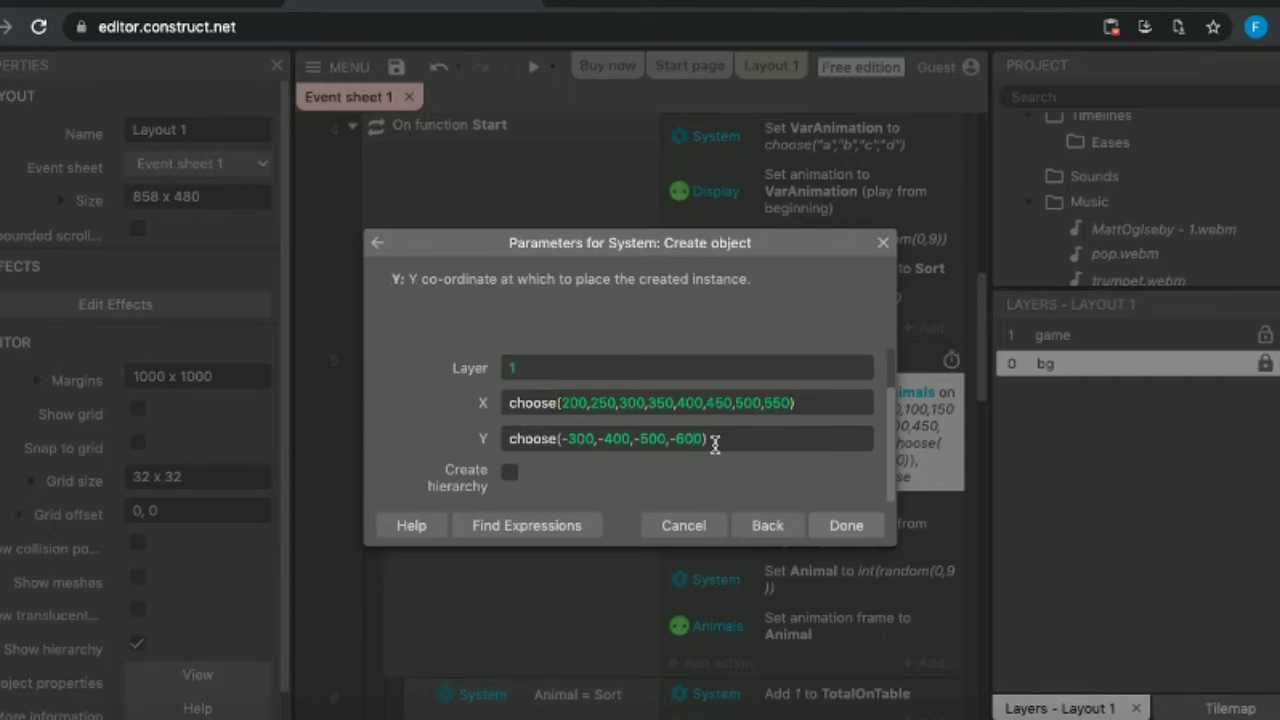
left_click(578, 440)
key("BackSpace")
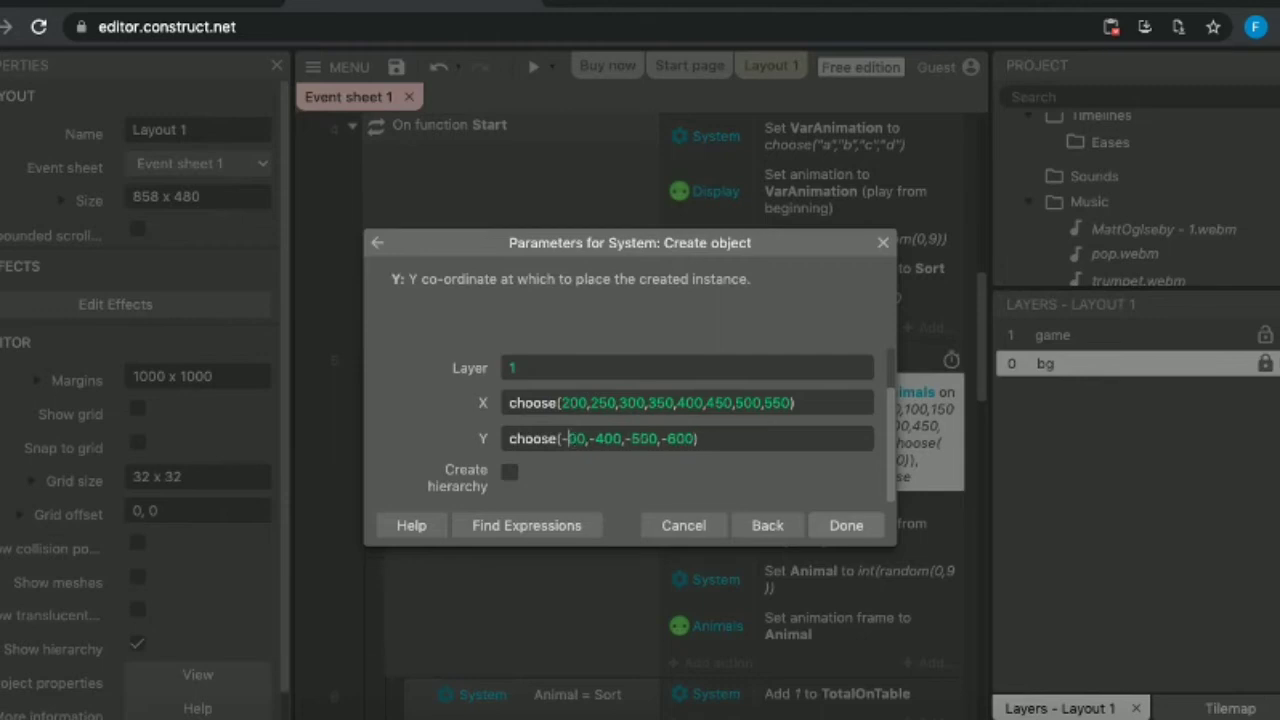
type("2")
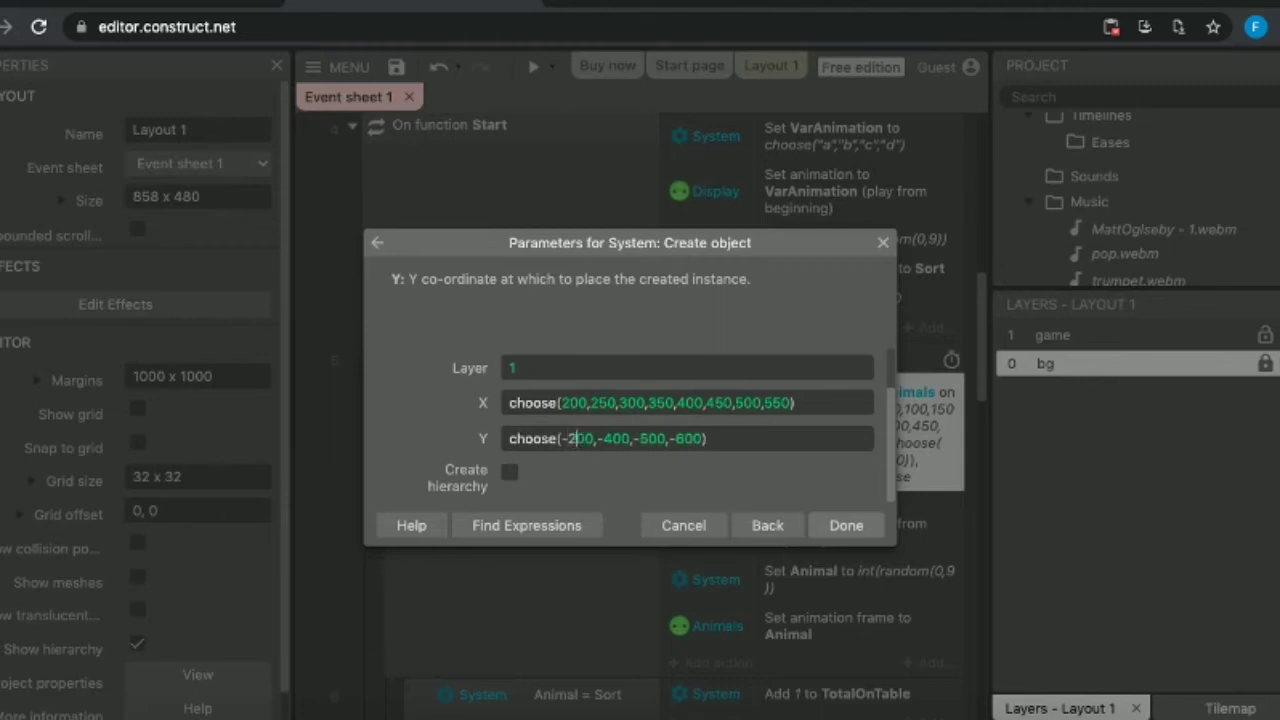
left_click(614, 441)
key("BackSpace")
type("3")
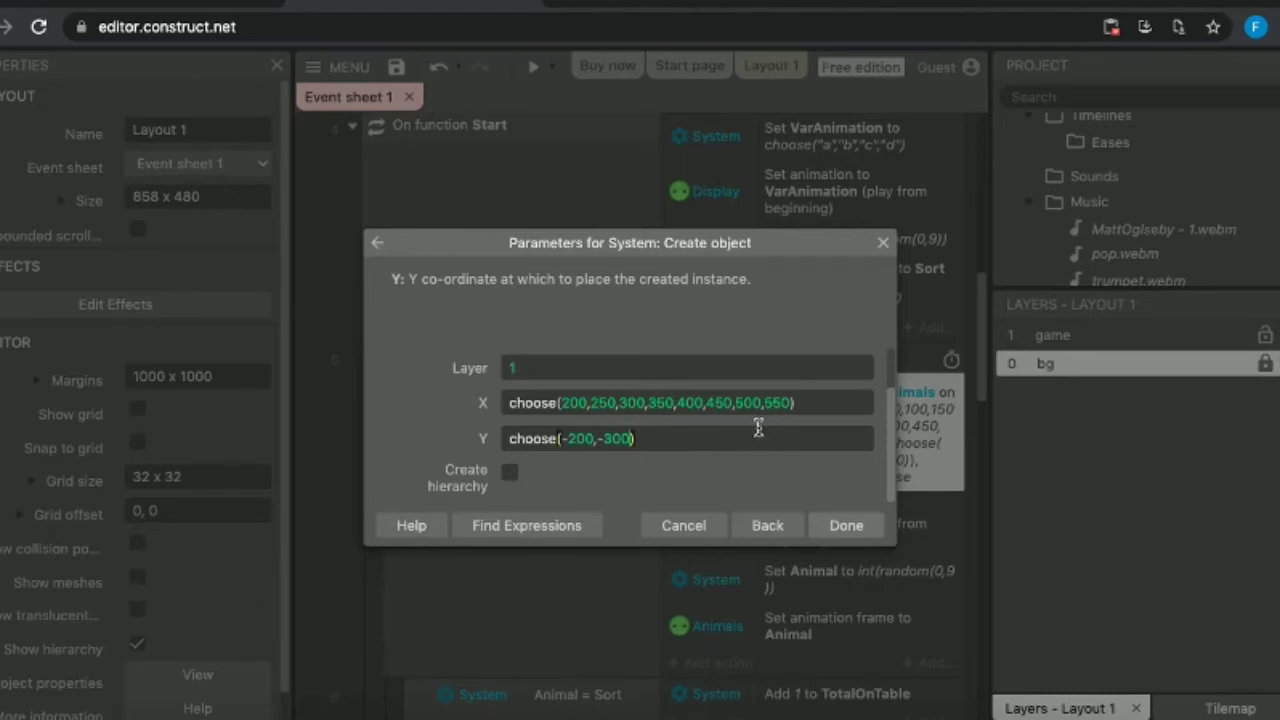
left_click(845, 526)
In Layout 1, stretch the right wall sprite upward past the layout's top edge to about 18 x 680.
scroll(845, 530, "down", 1)
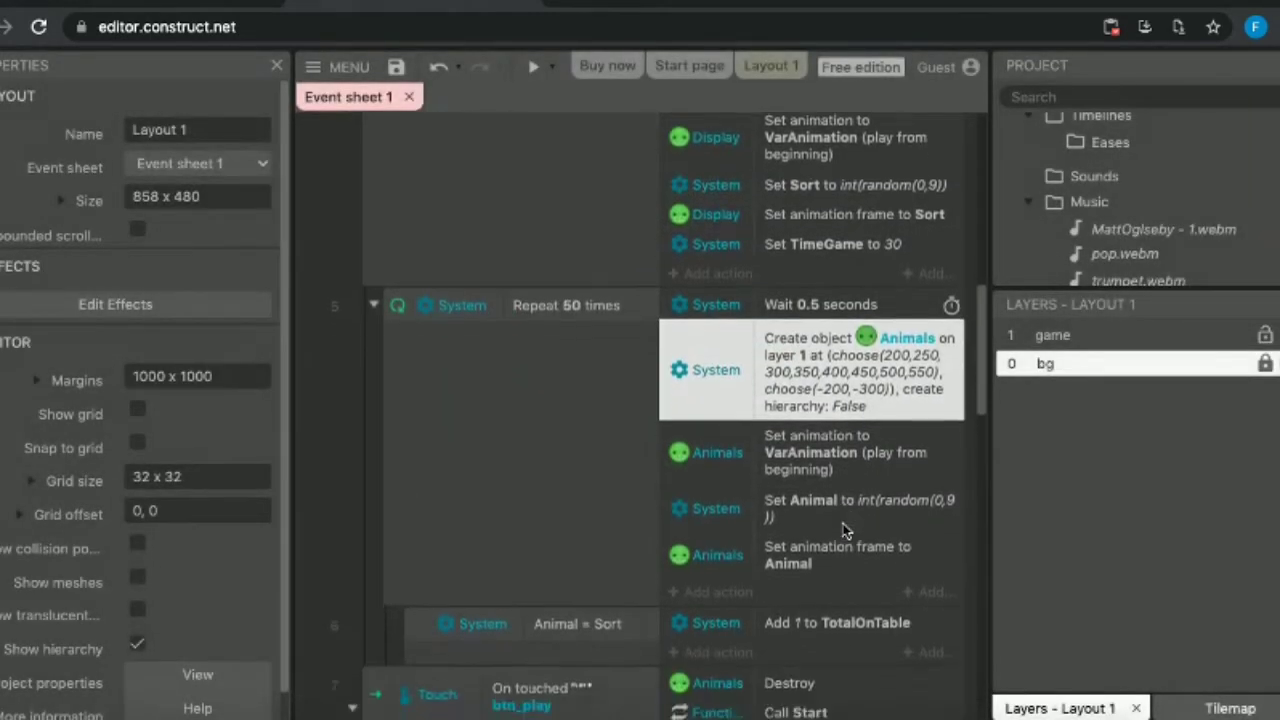
scroll(845, 530, "up", 2)
scroll(845, 530, "up", 1)
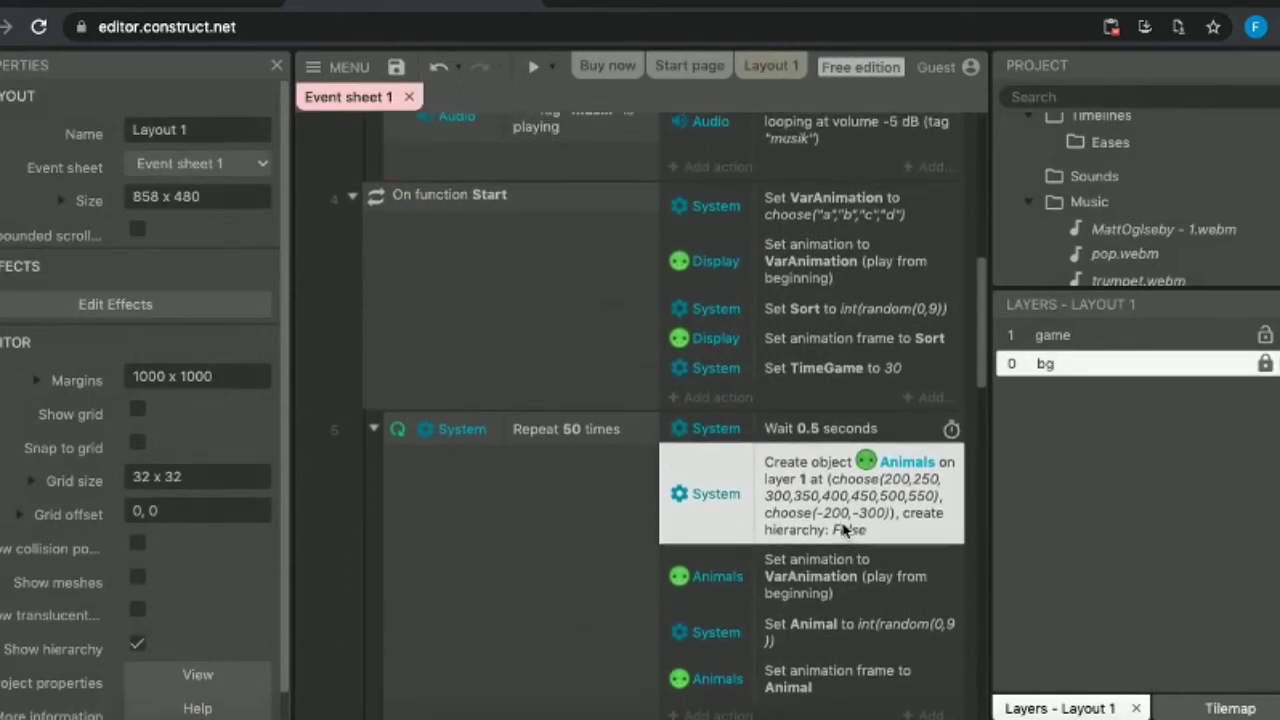
left_click(775, 67)
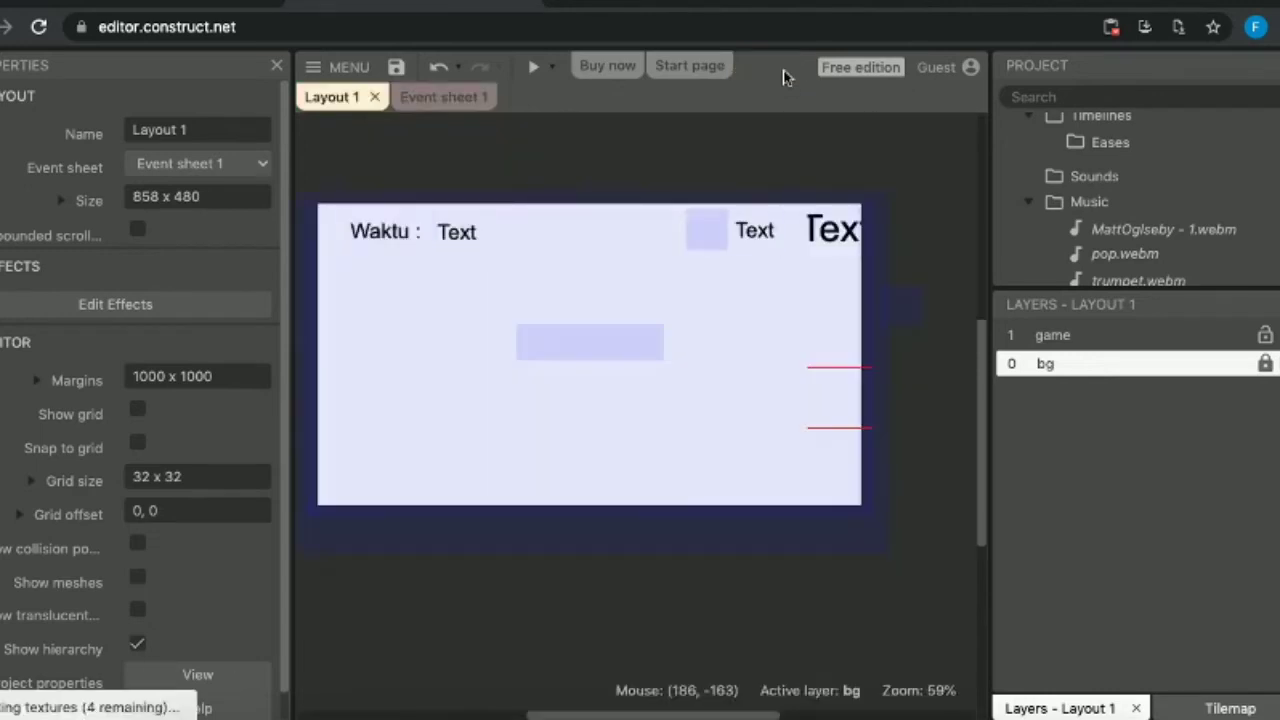
left_click(870, 220)
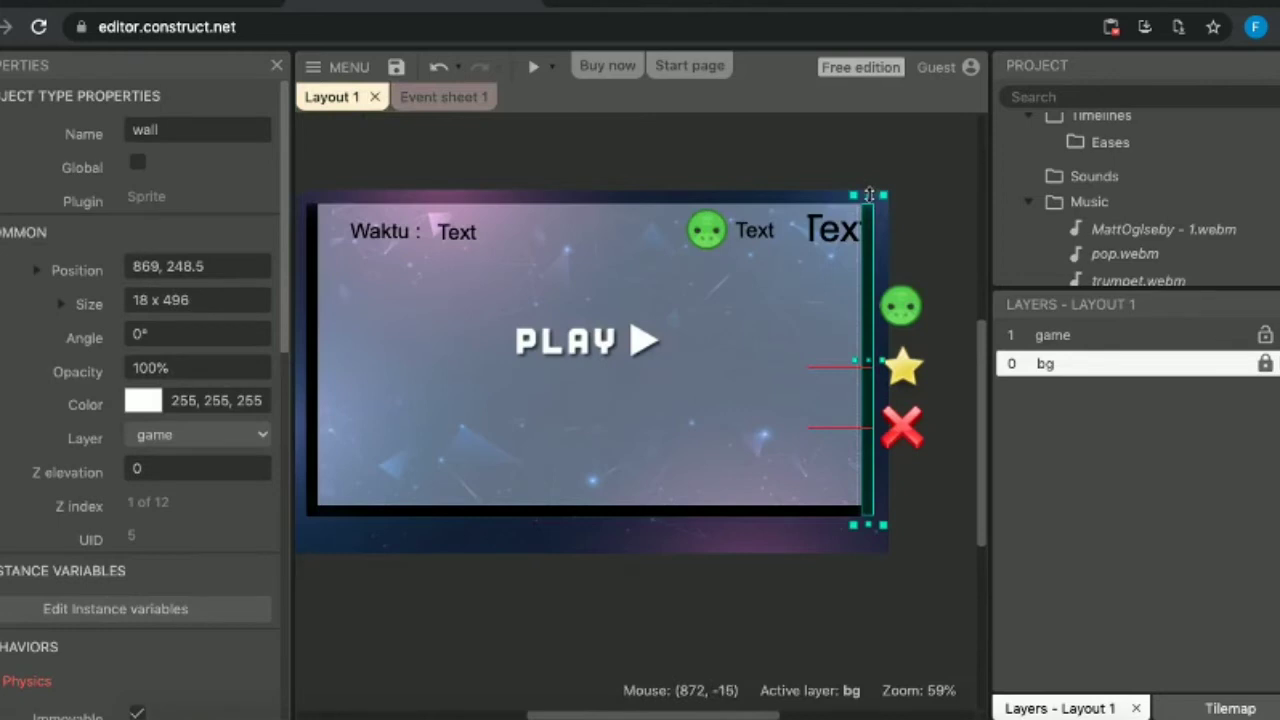
left_click_drag(869, 195, 869, 411)
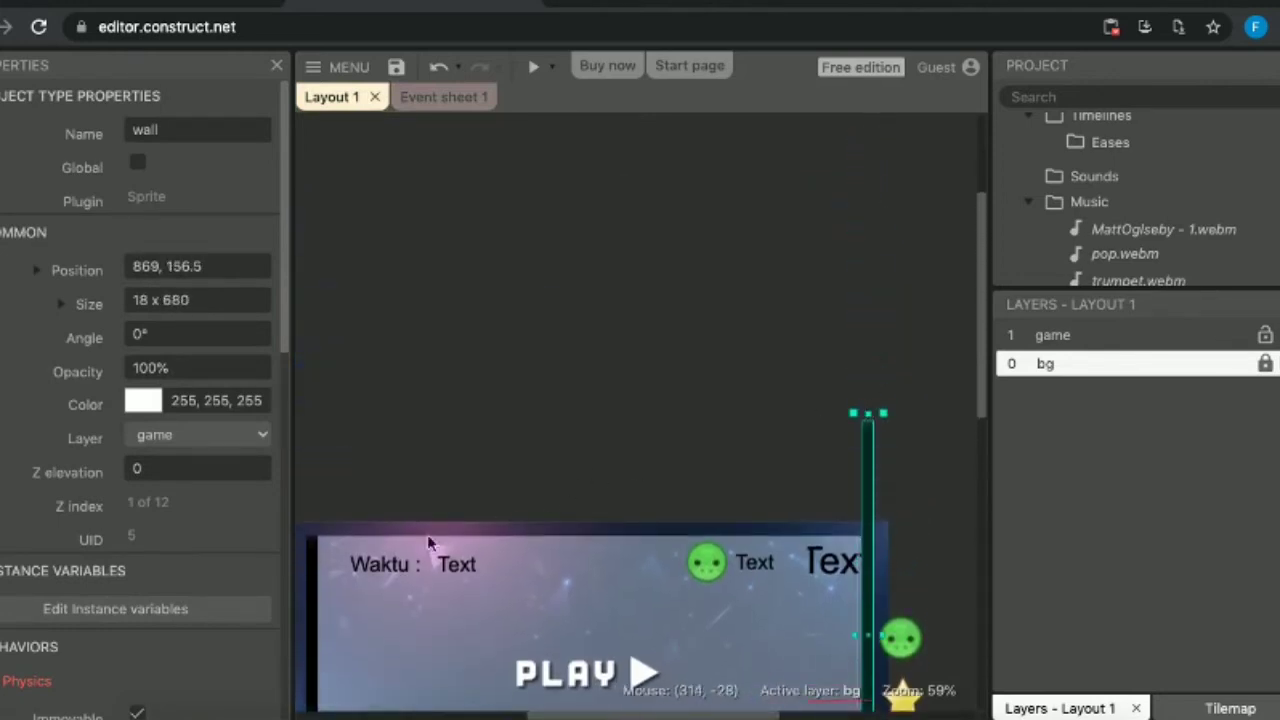
Stretch the left wall sprite upward past the layout's top edge, slightly higher than the right wall.
left_click(311, 565)
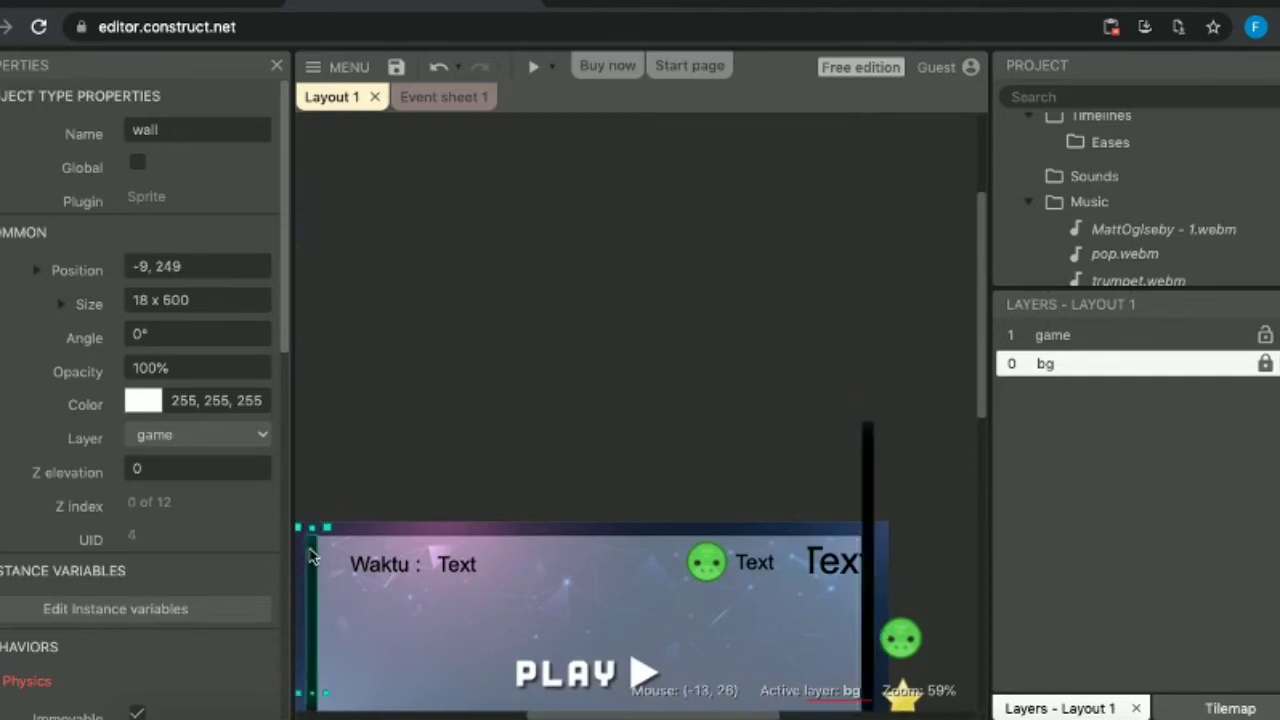
left_click_drag(313, 530, 377, 391)
left_click(591, 409)
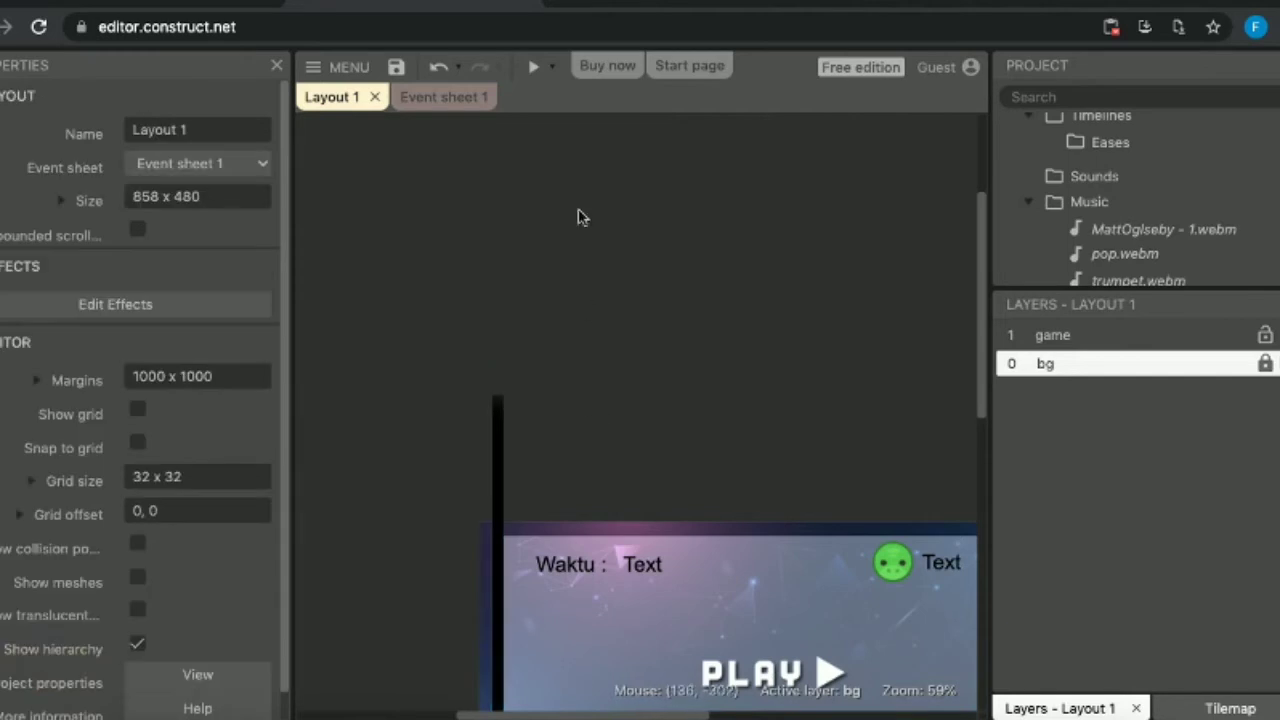
Preview the layout, start the game, and remove all the panda blocks to test the new spawn area and walls.
scroll(762, 462, "down", 3)
scroll(762, 462, "right", 3)
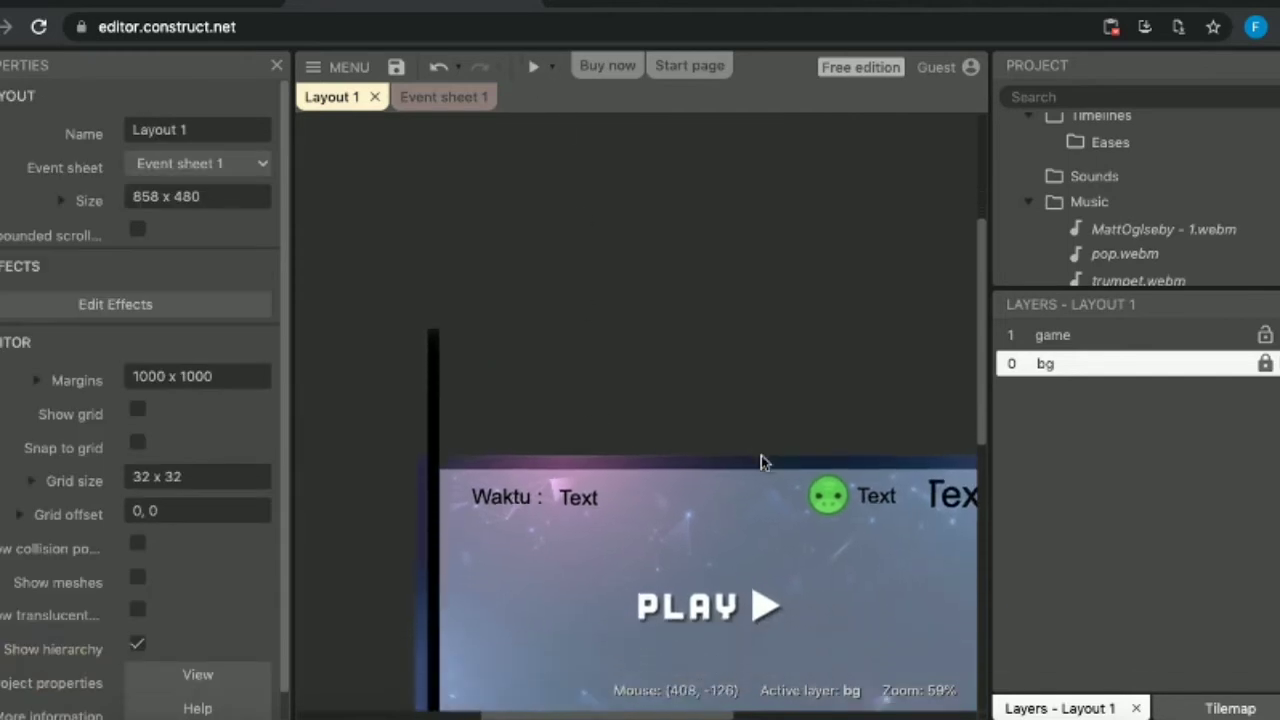
left_click(533, 67)
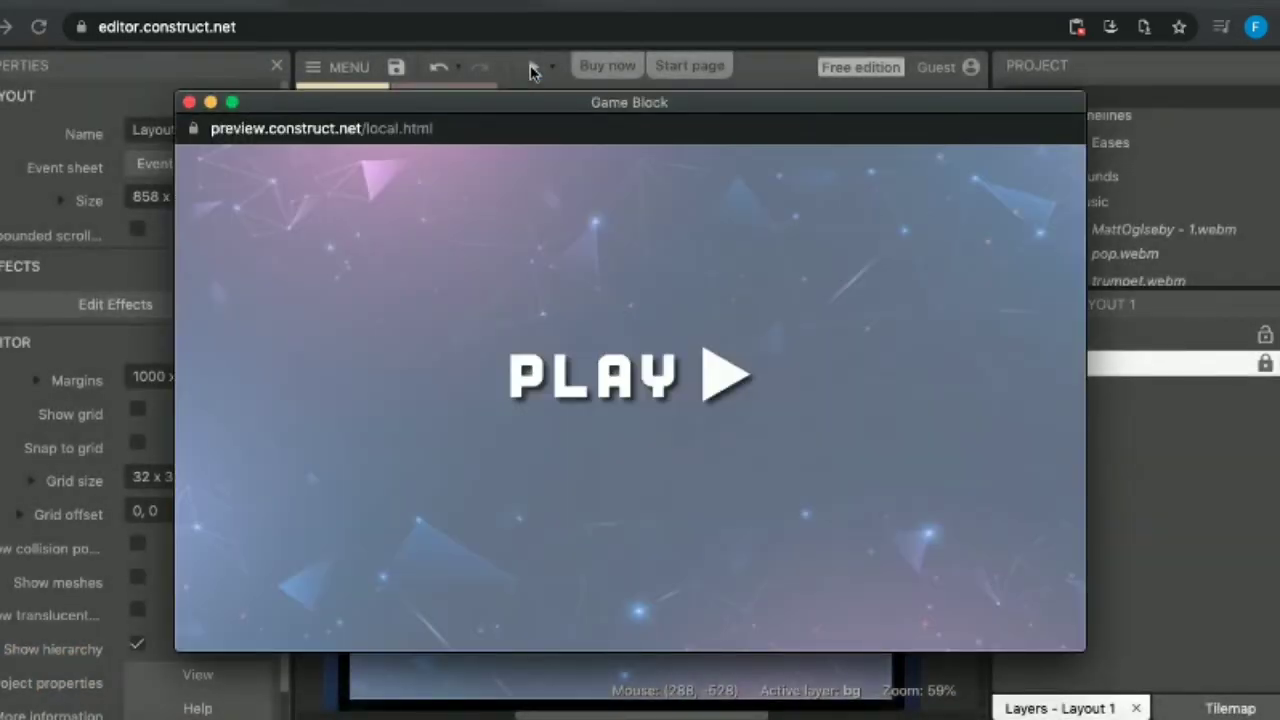
left_click(600, 380)
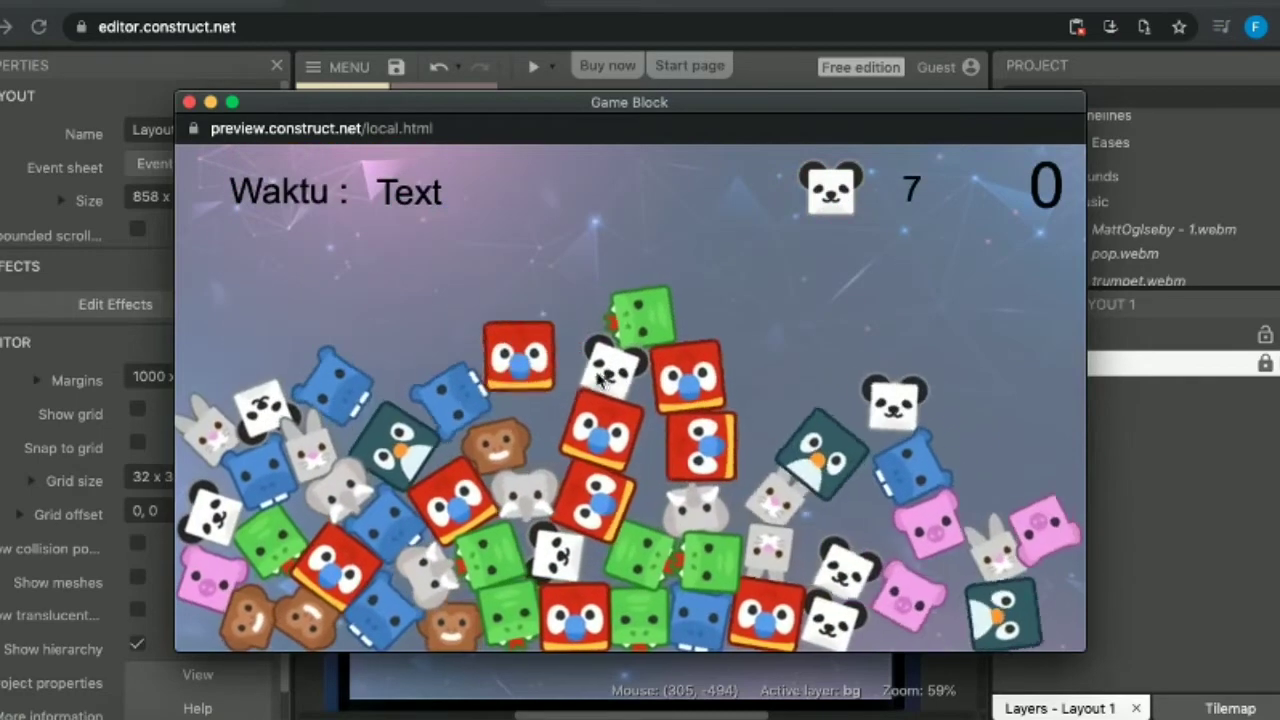
left_click(566, 556)
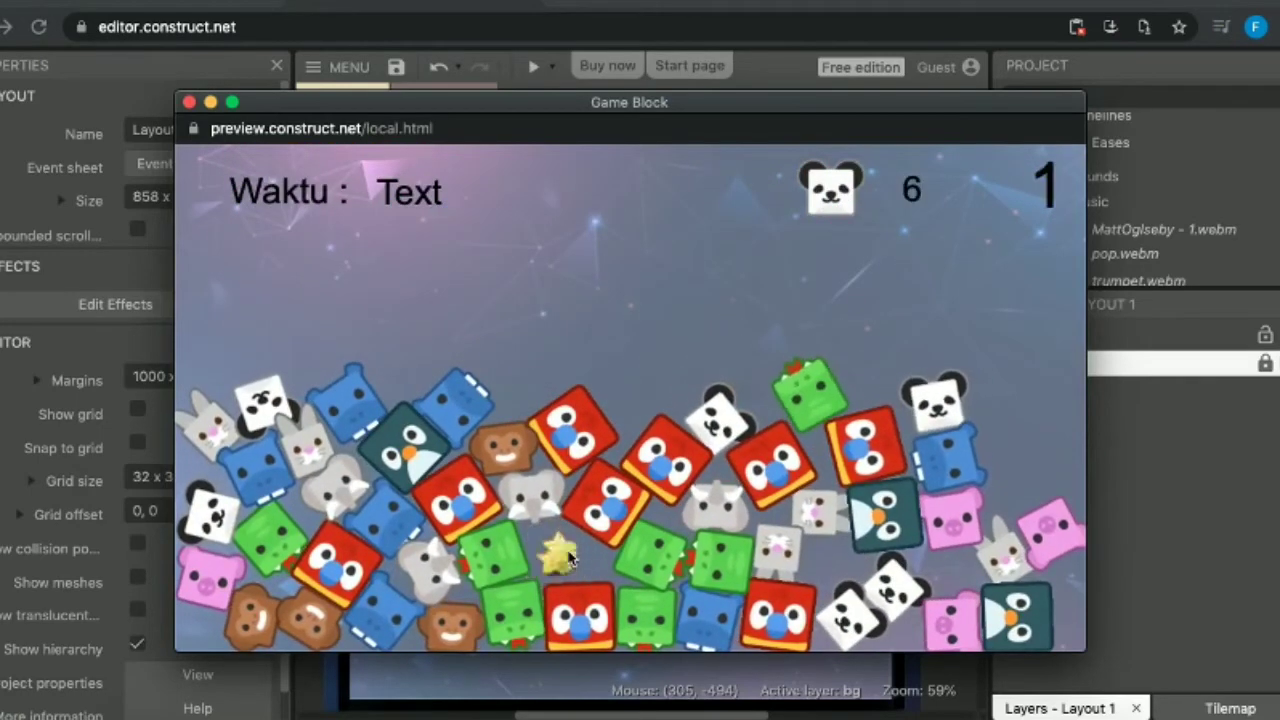
left_click(719, 417)
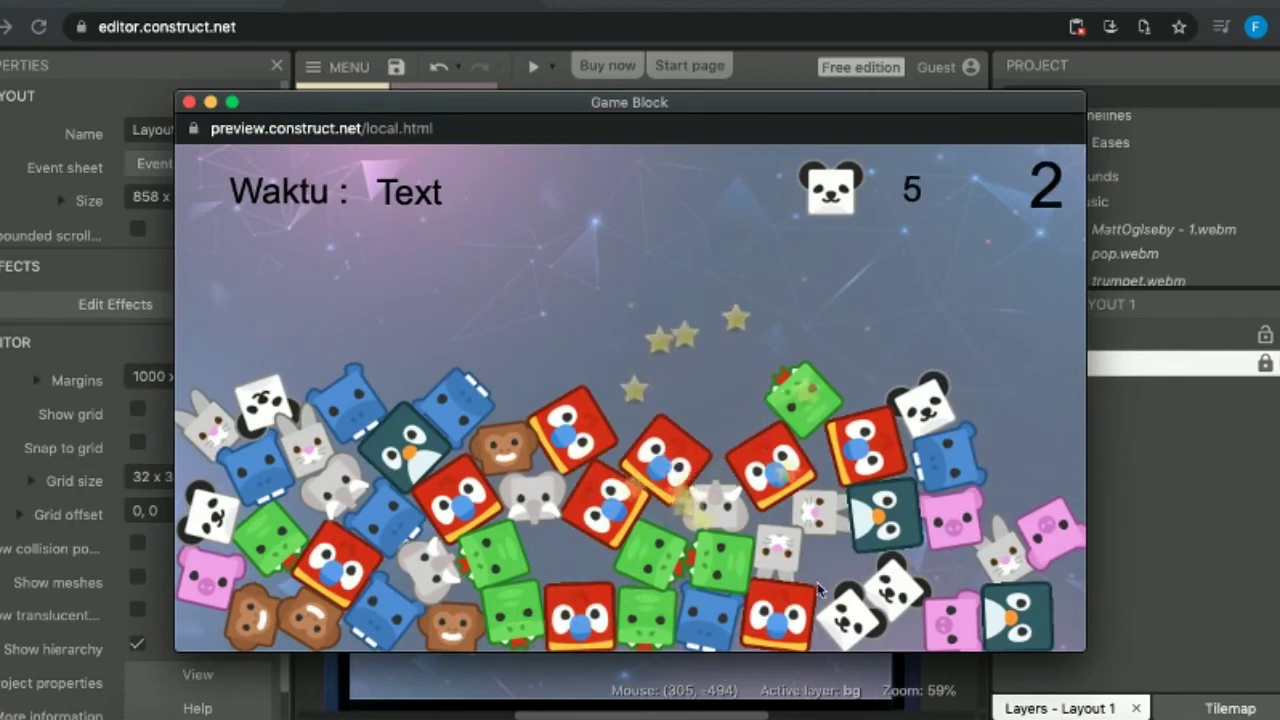
left_click(845, 610)
left_click(866, 616)
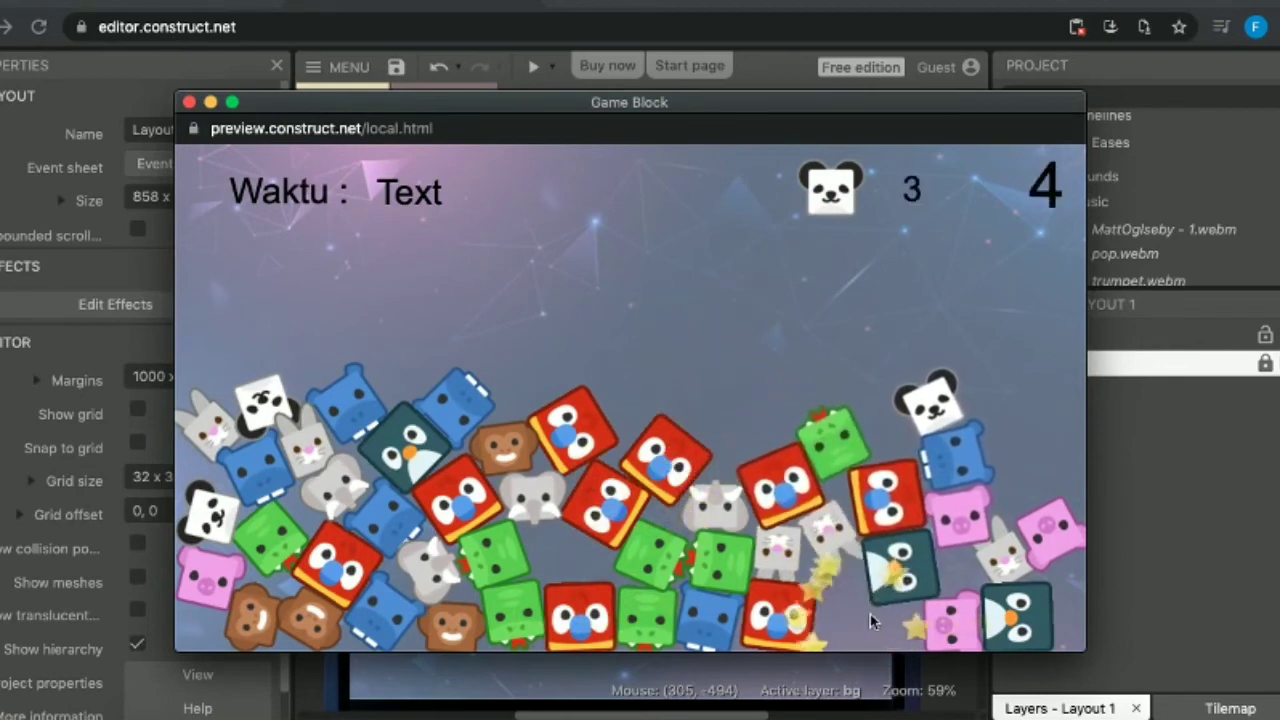
left_click(928, 400)
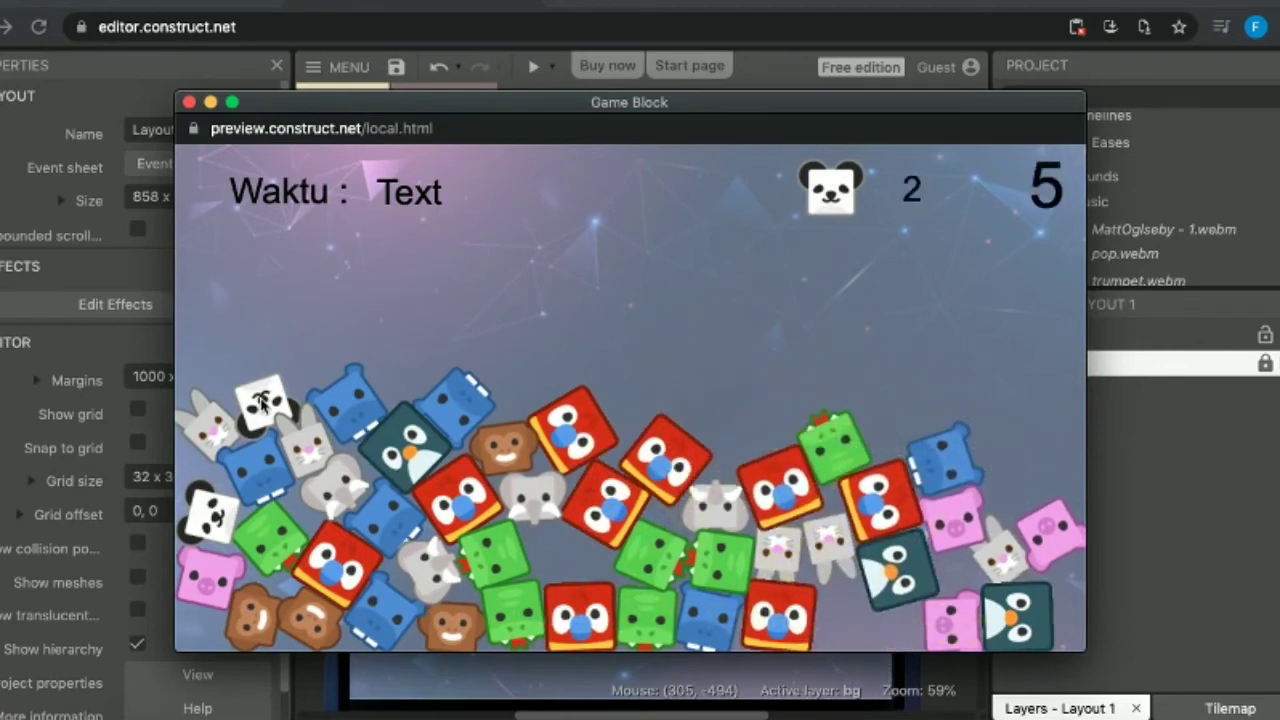
left_click(262, 402)
left_click(212, 518)
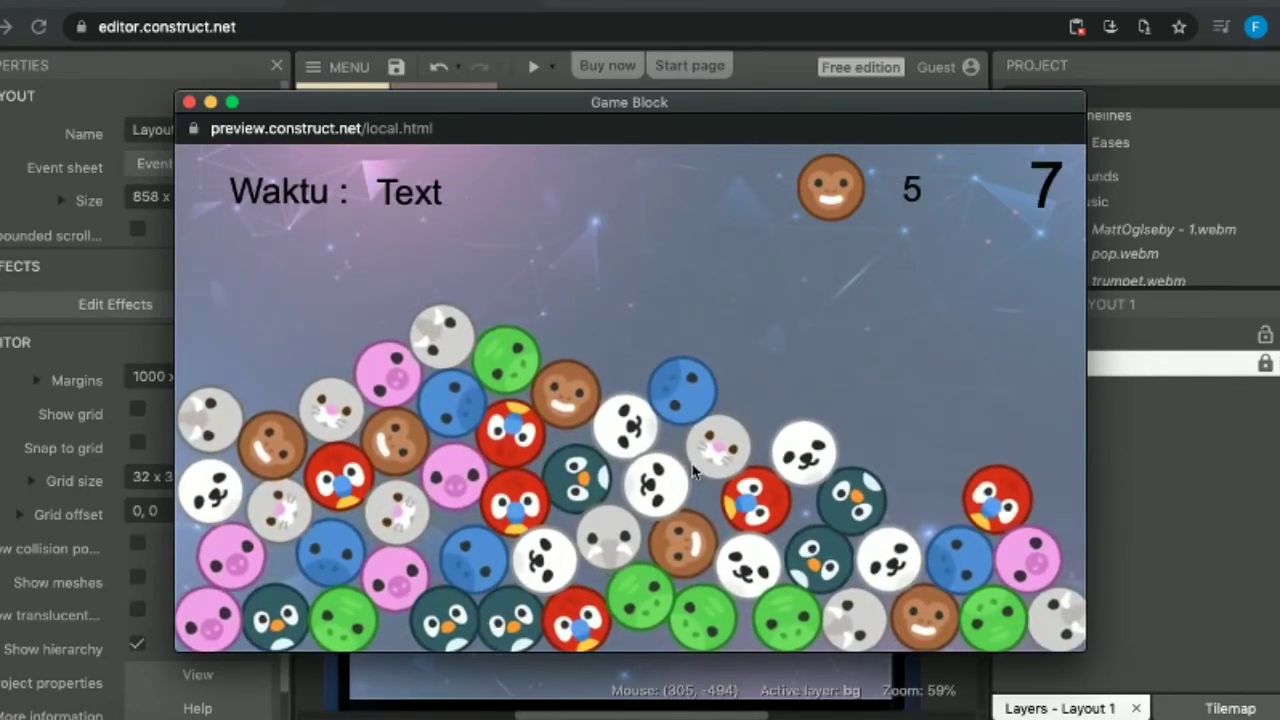
Remove all the round monkey blocks in the second round to test the restart, and close the preview window.
left_click(683, 545)
left_click(568, 397)
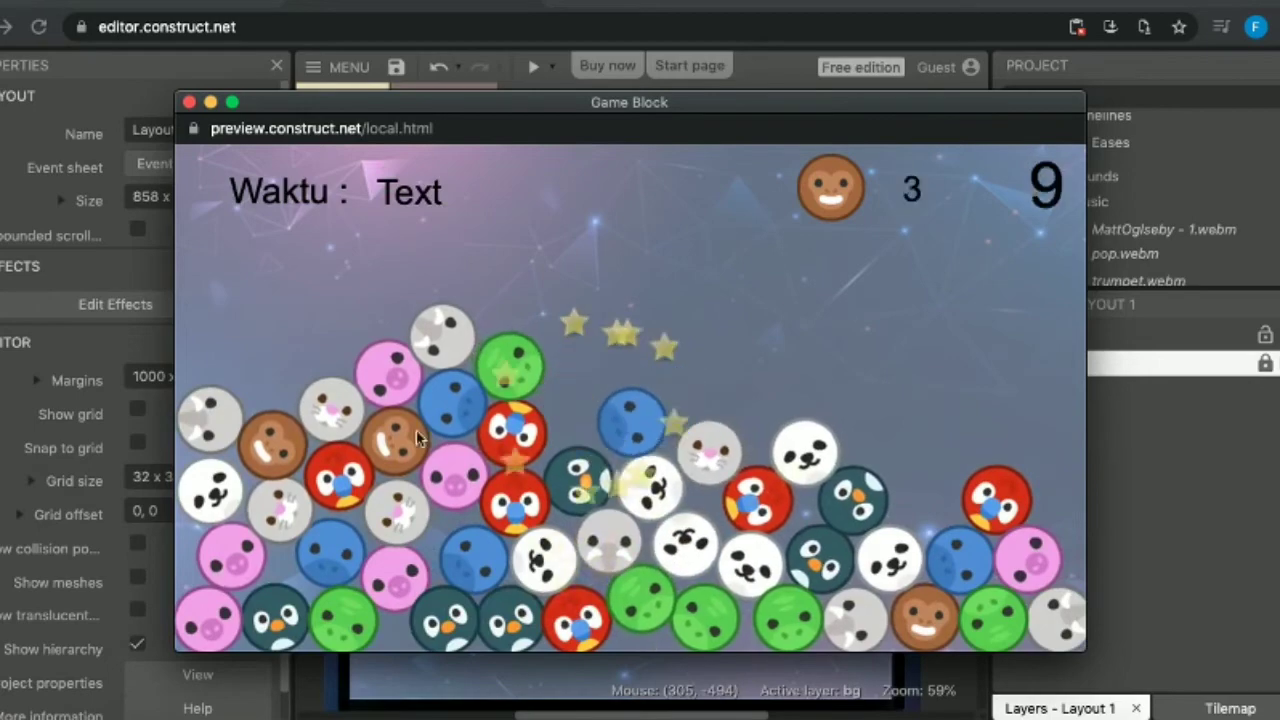
left_click(412, 438)
left_click(271, 442)
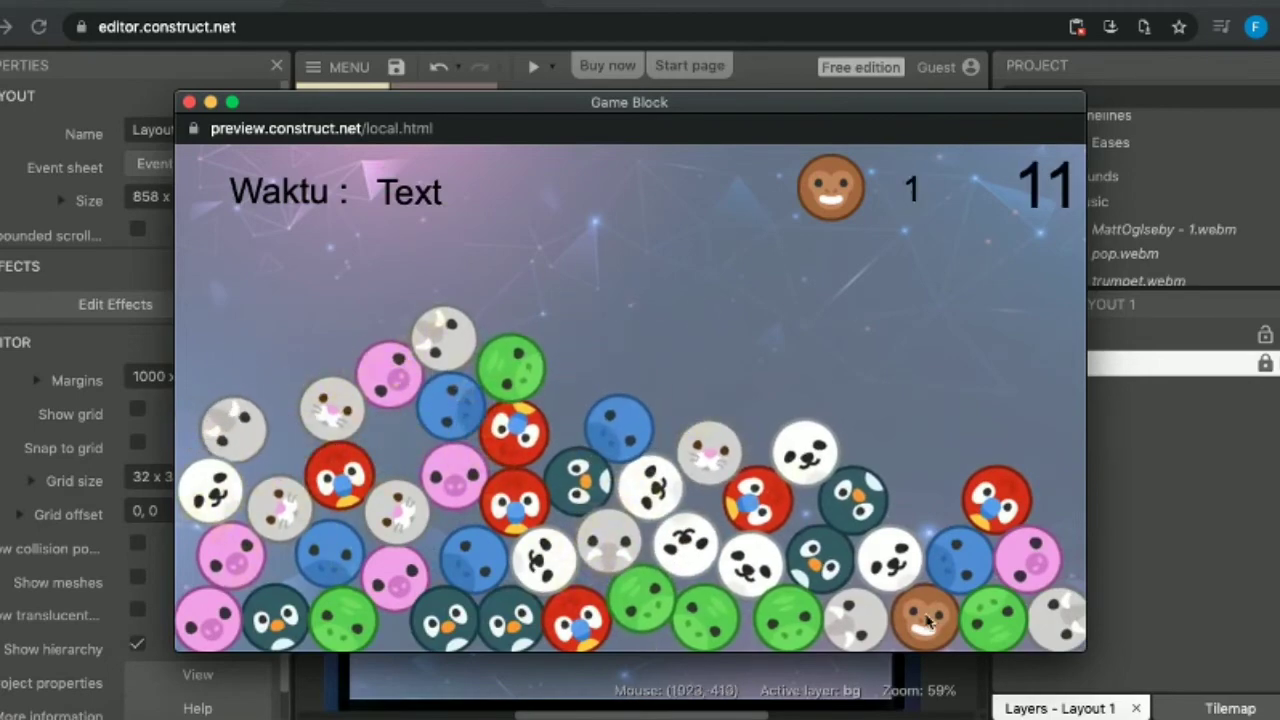
left_click(927, 620)
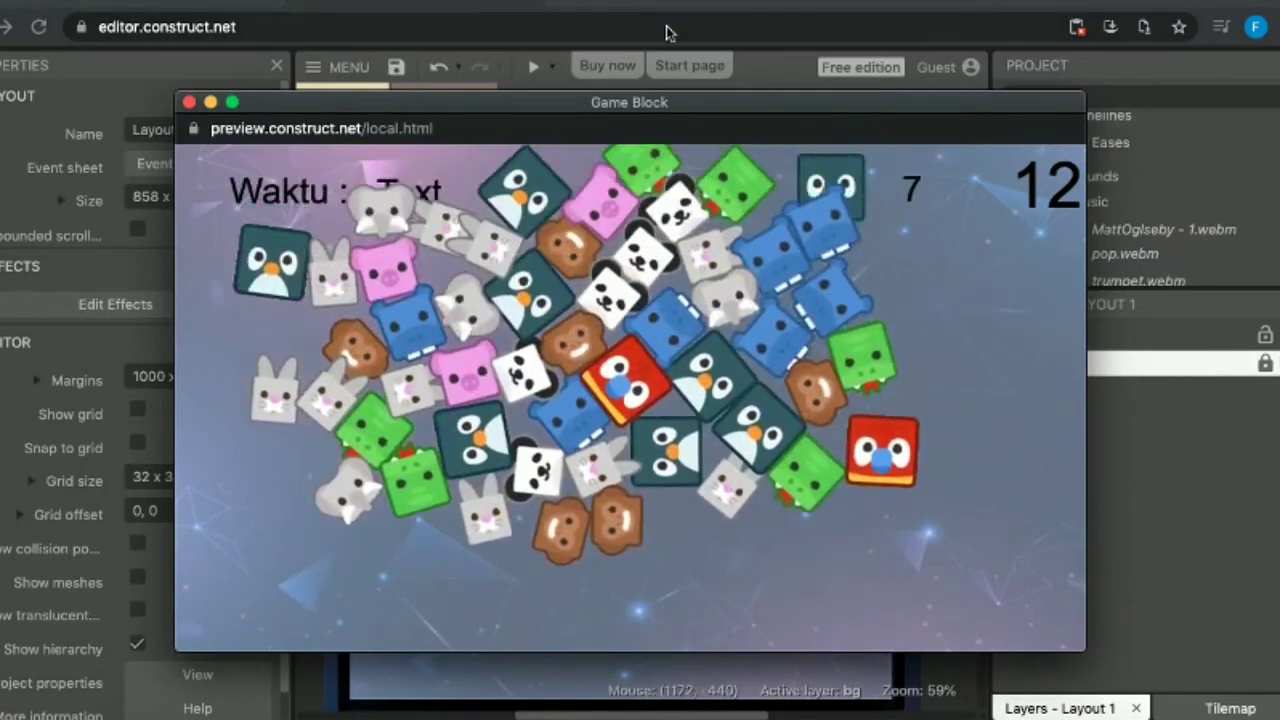
left_click(189, 102)
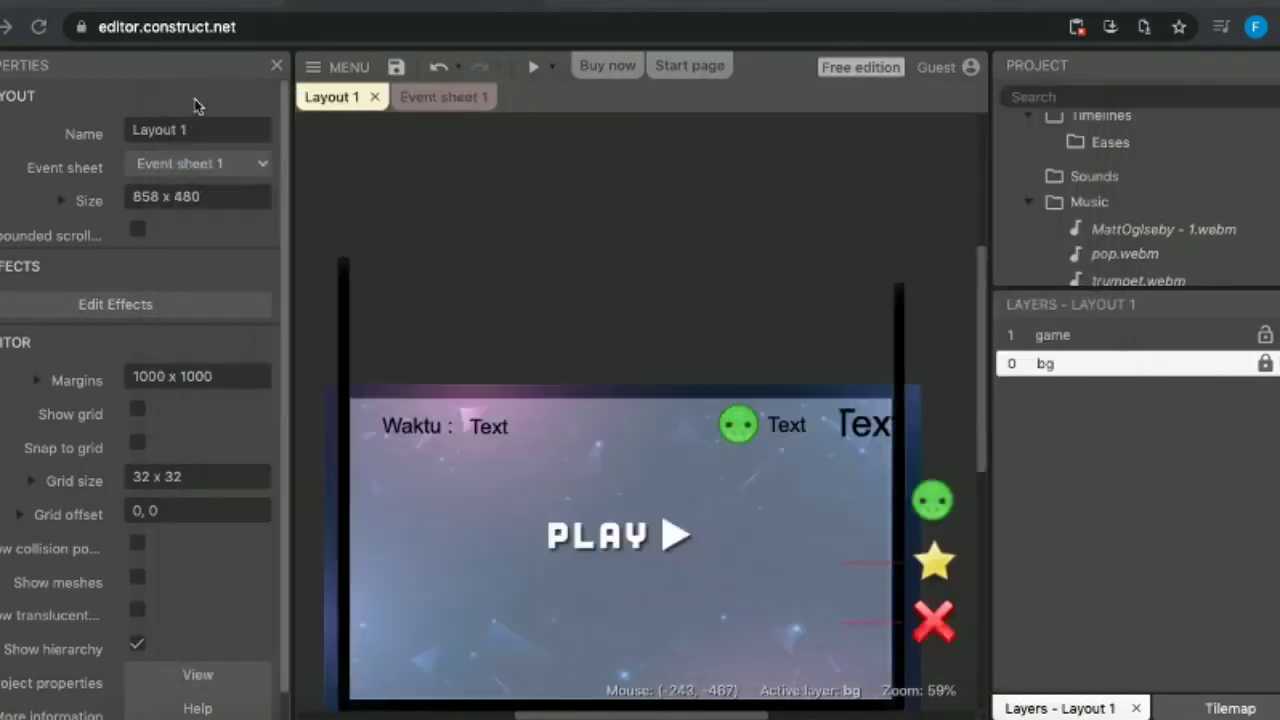
Add a System Every tick event at the end of Event sheet 1.
left_click(447, 98)
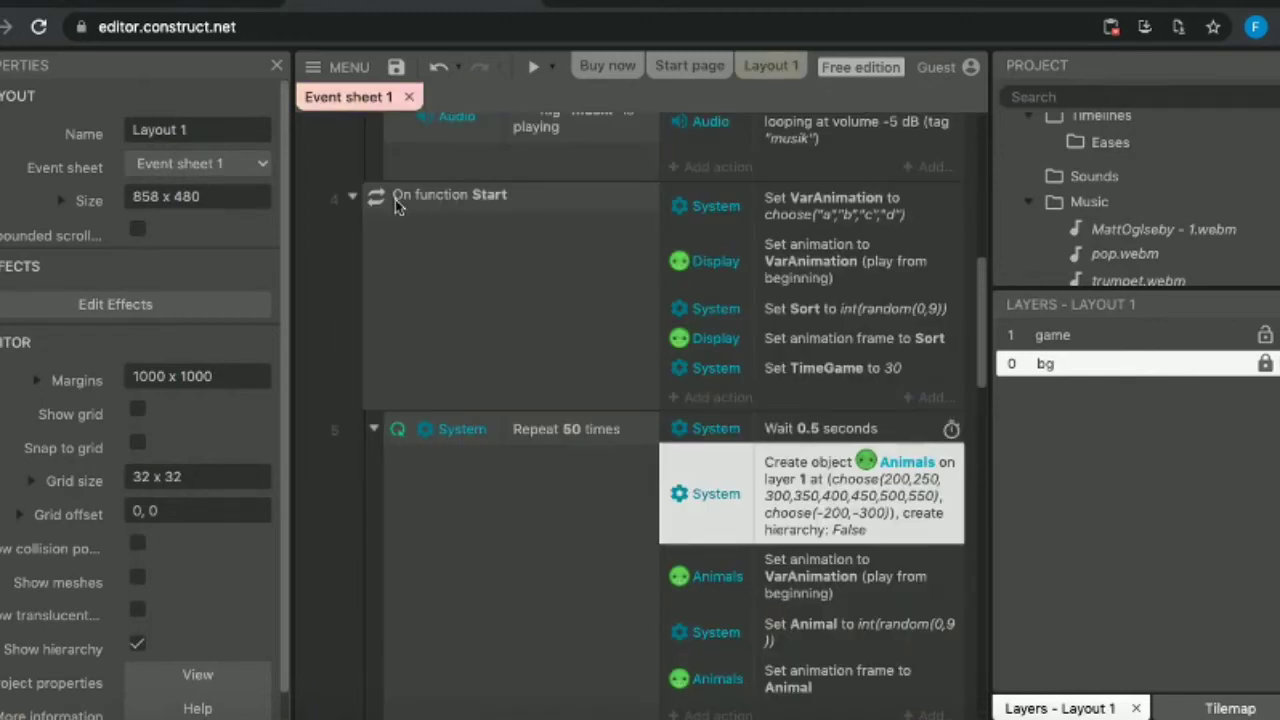
scroll(398, 194, "down", 15)
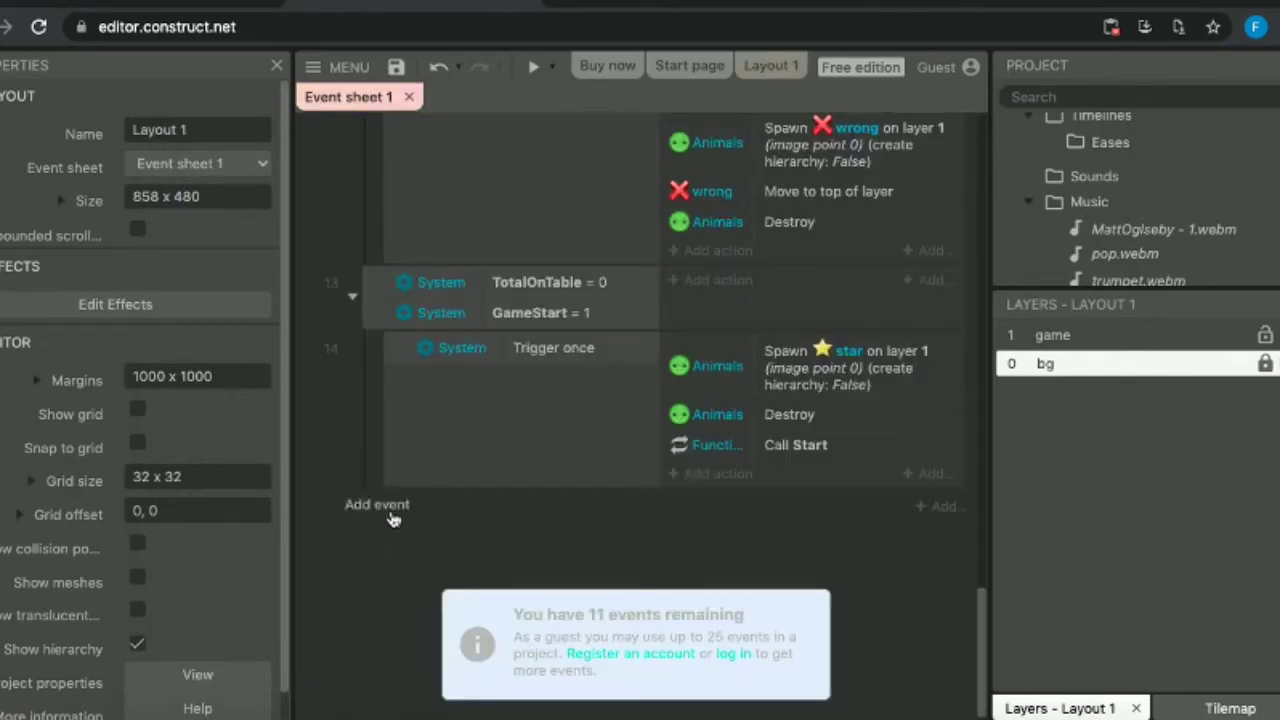
left_click(391, 507)
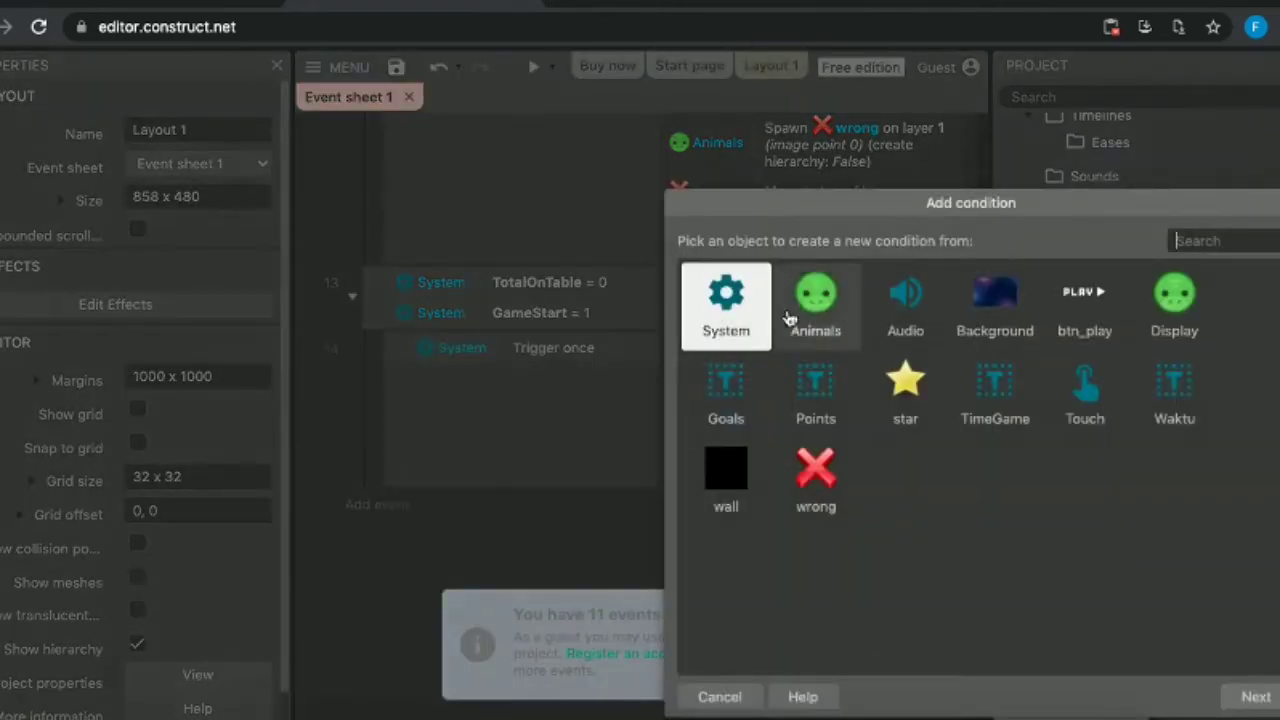
double_click(733, 303)
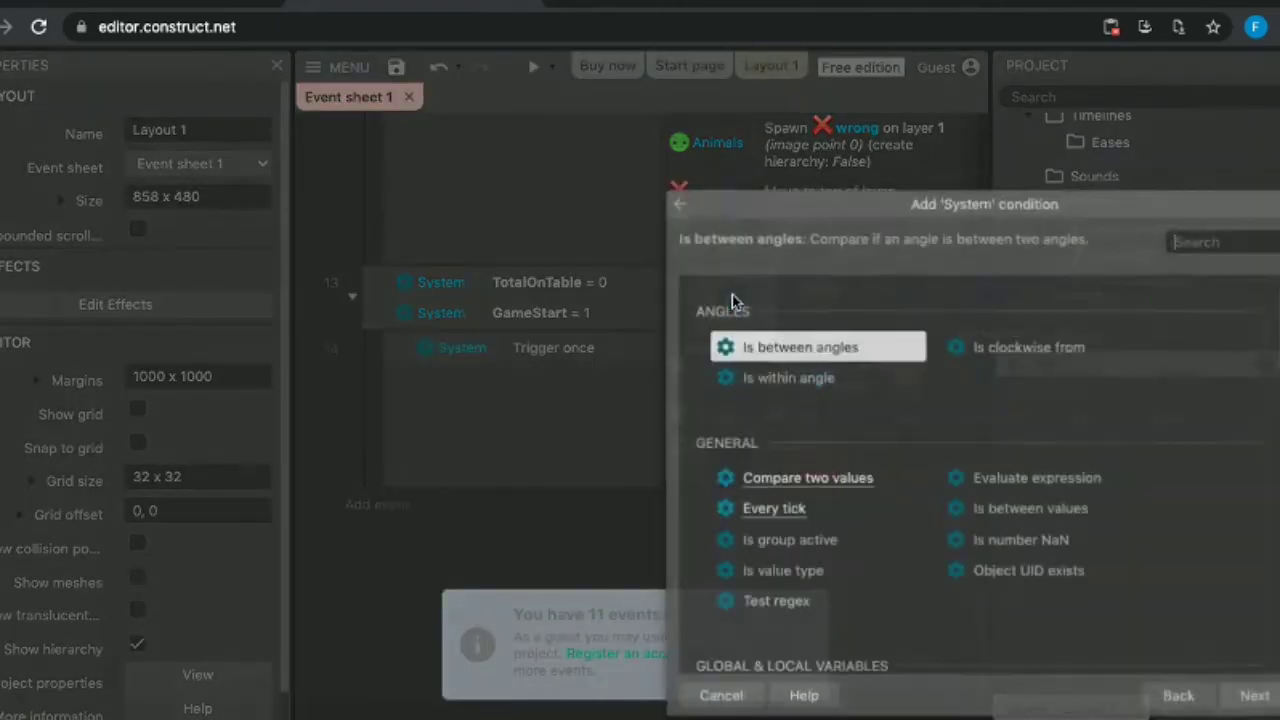
left_click(1203, 244)
type("ever")
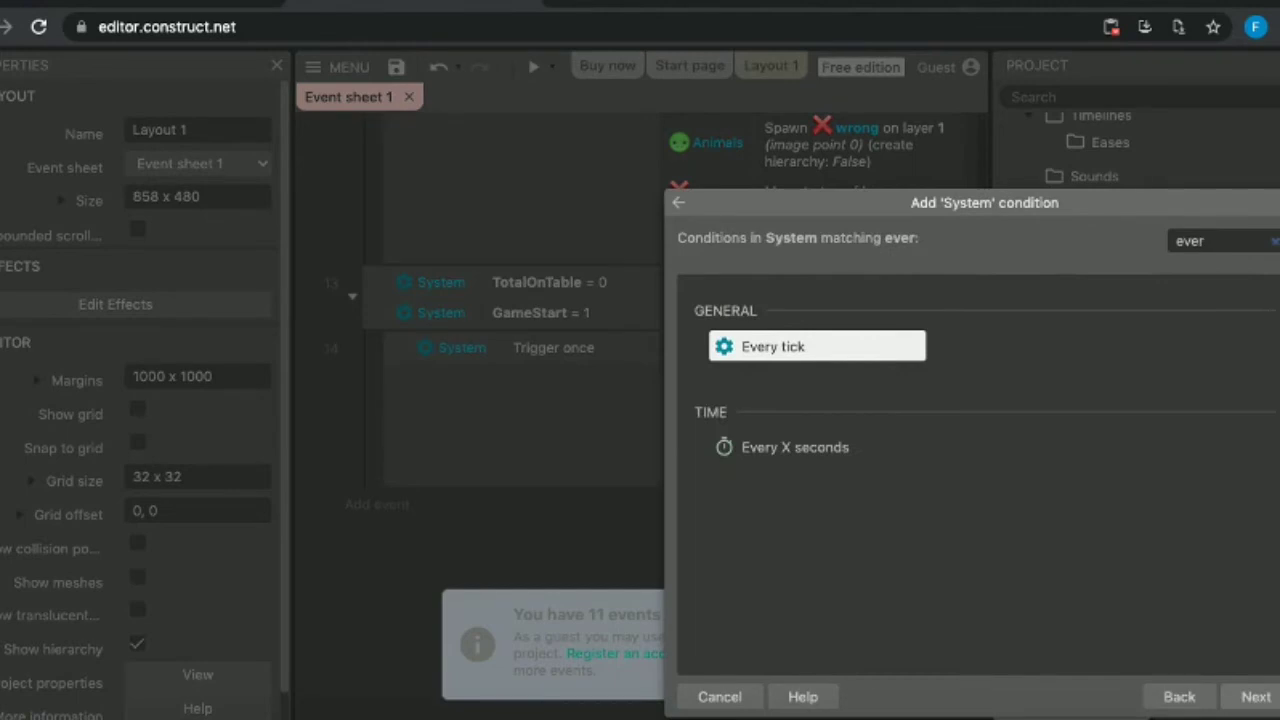
key("Return")
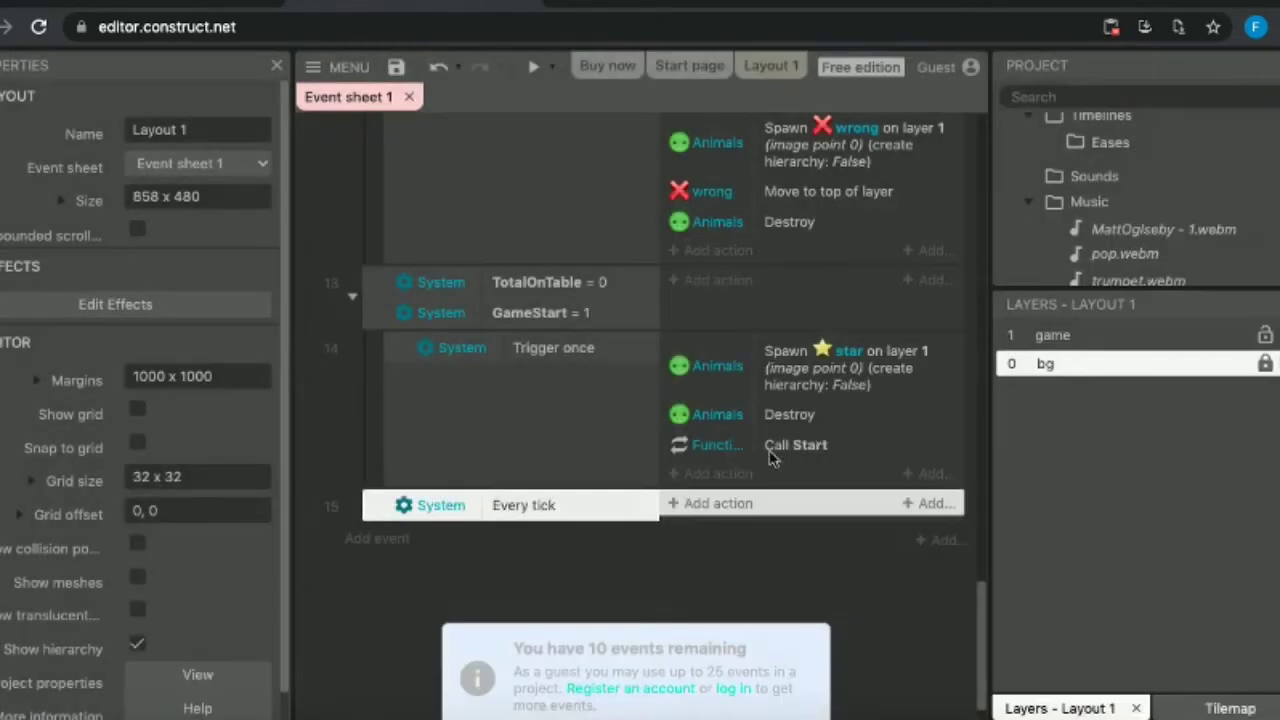
Add a Set text action for the TimeGame text object to the Every tick event.
left_click(703, 507)
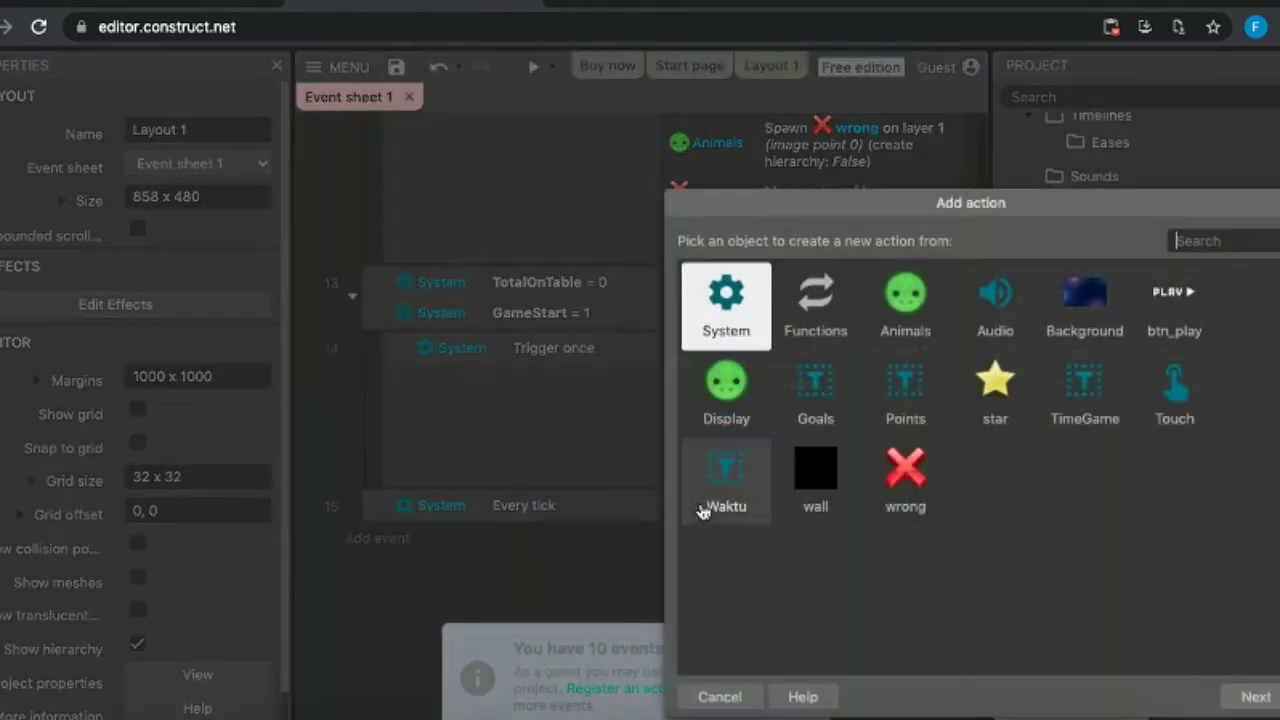
double_click(1087, 398)
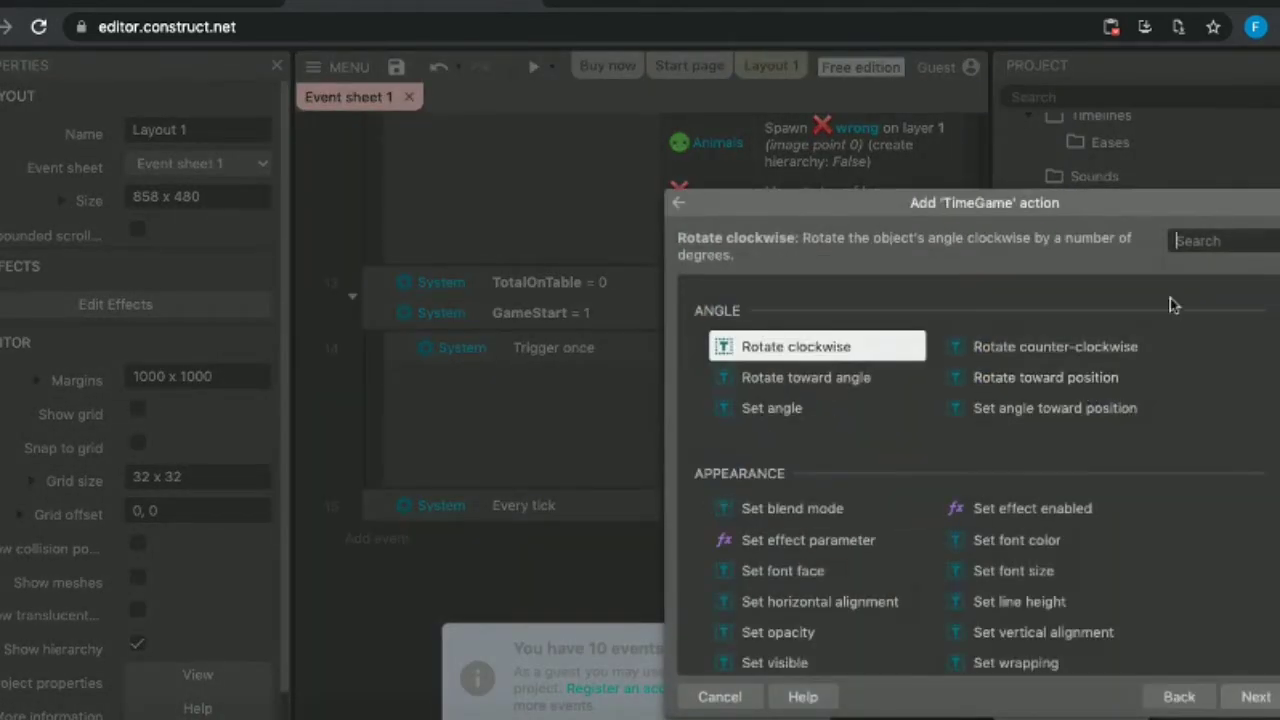
type("val")
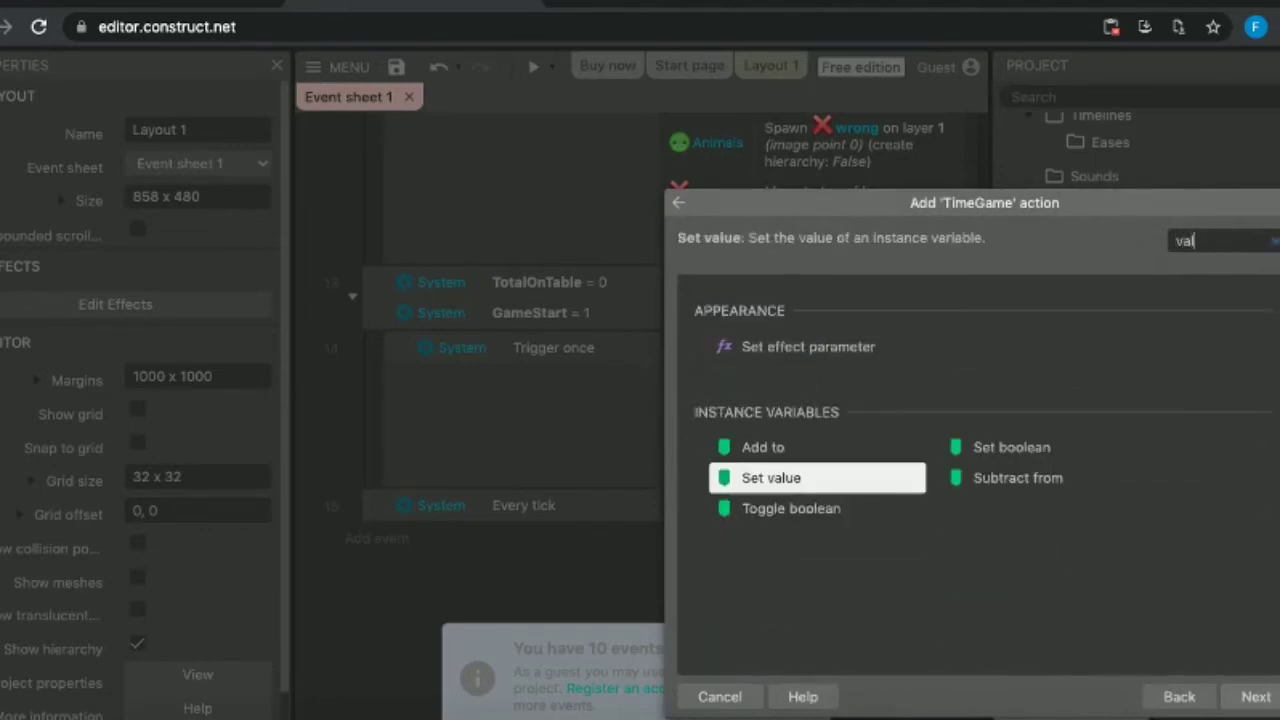
type("e")
key("BackSpace")
key("BackSpace")
key("BackSpace")
key("BackSpace")
key("BackSpace")
key("BackSpace")
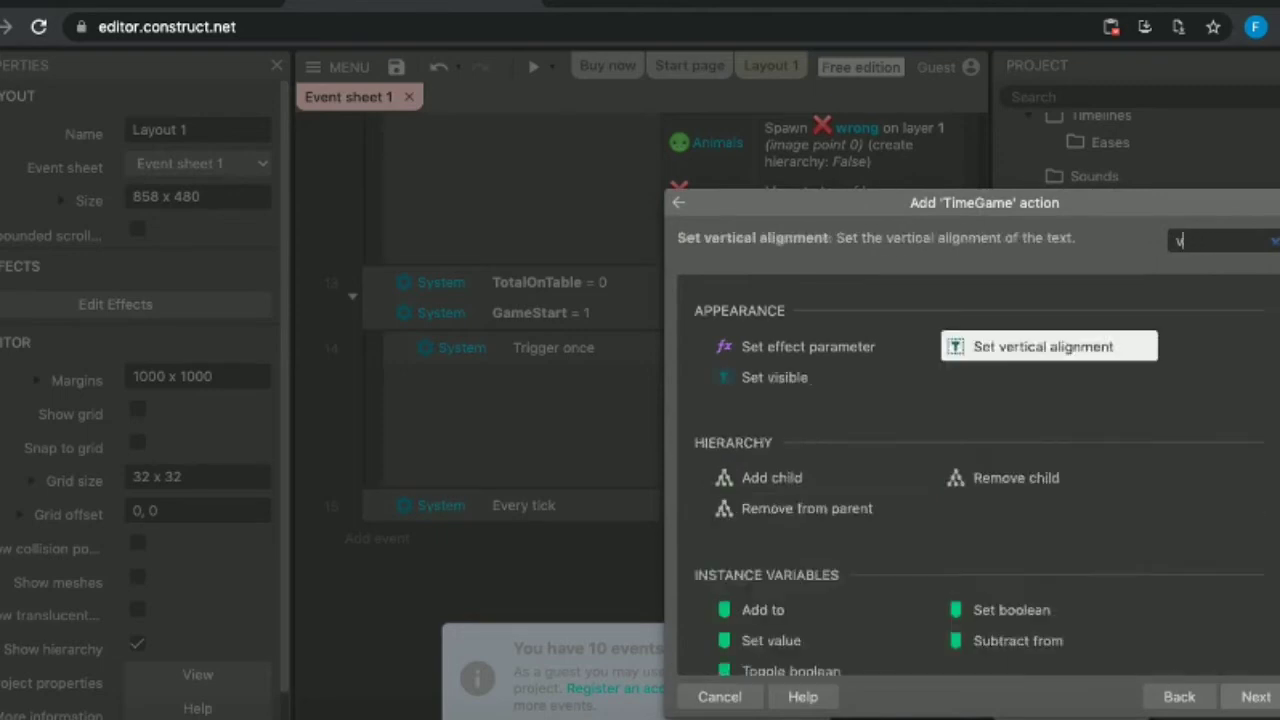
type("text")
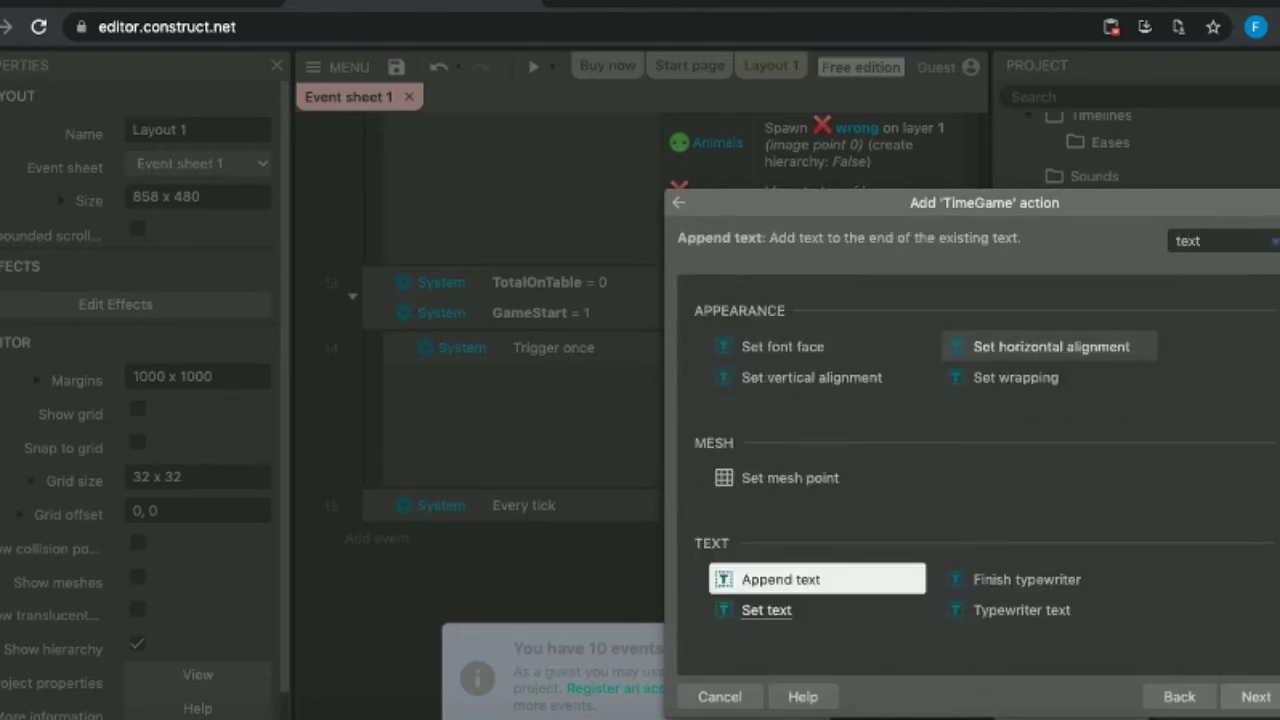
left_click(757, 614)
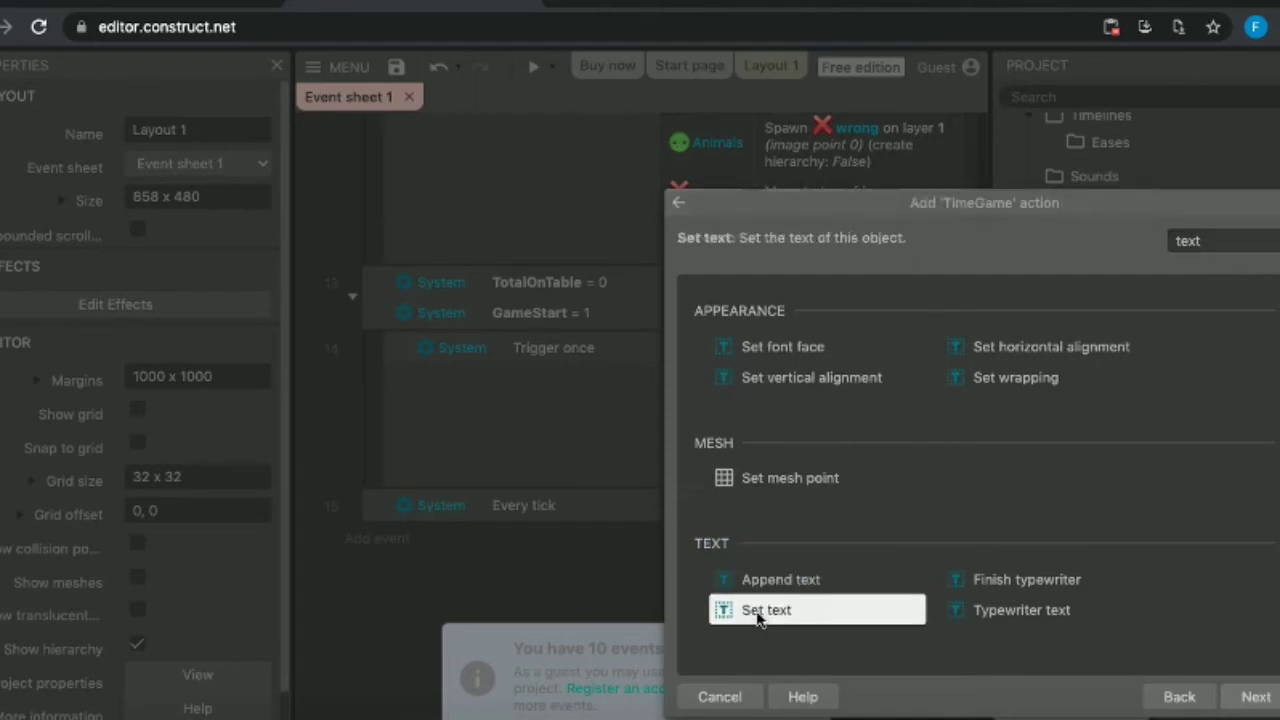
double_click(757, 612)
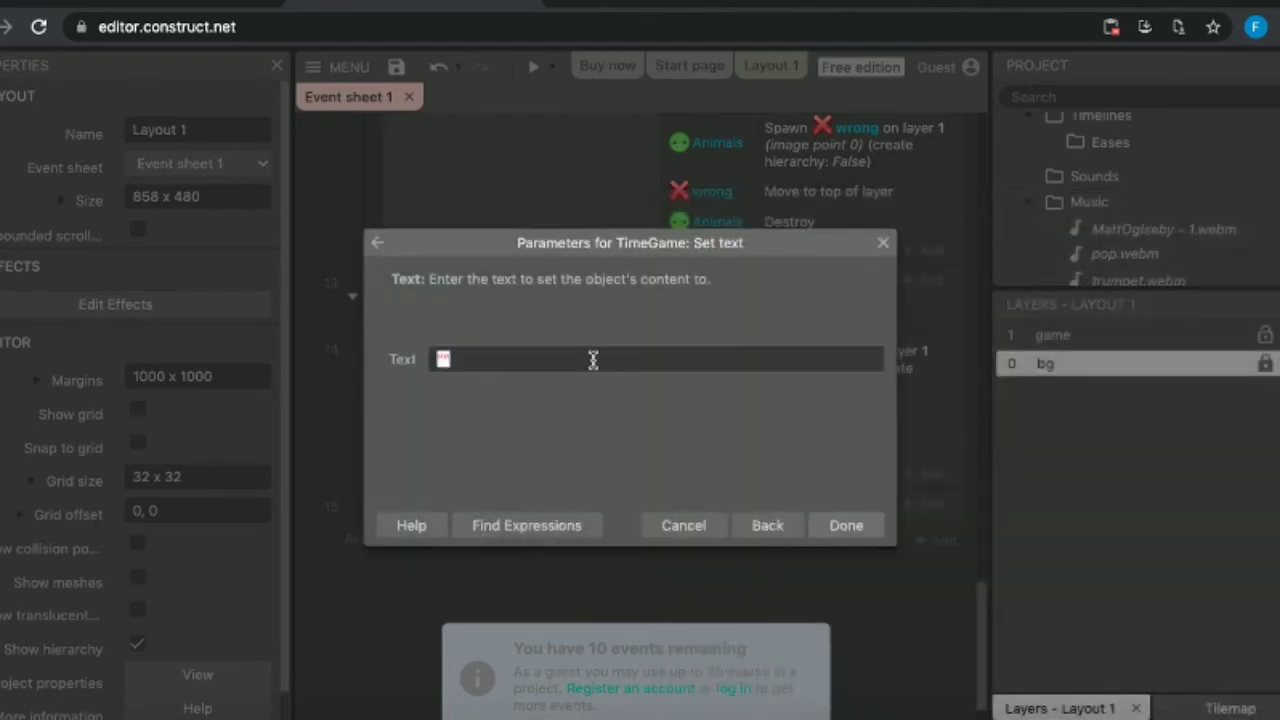
Set the action's text to the TimeGame global variable and confirm the parameters.
key("BackSpace")
type("t")
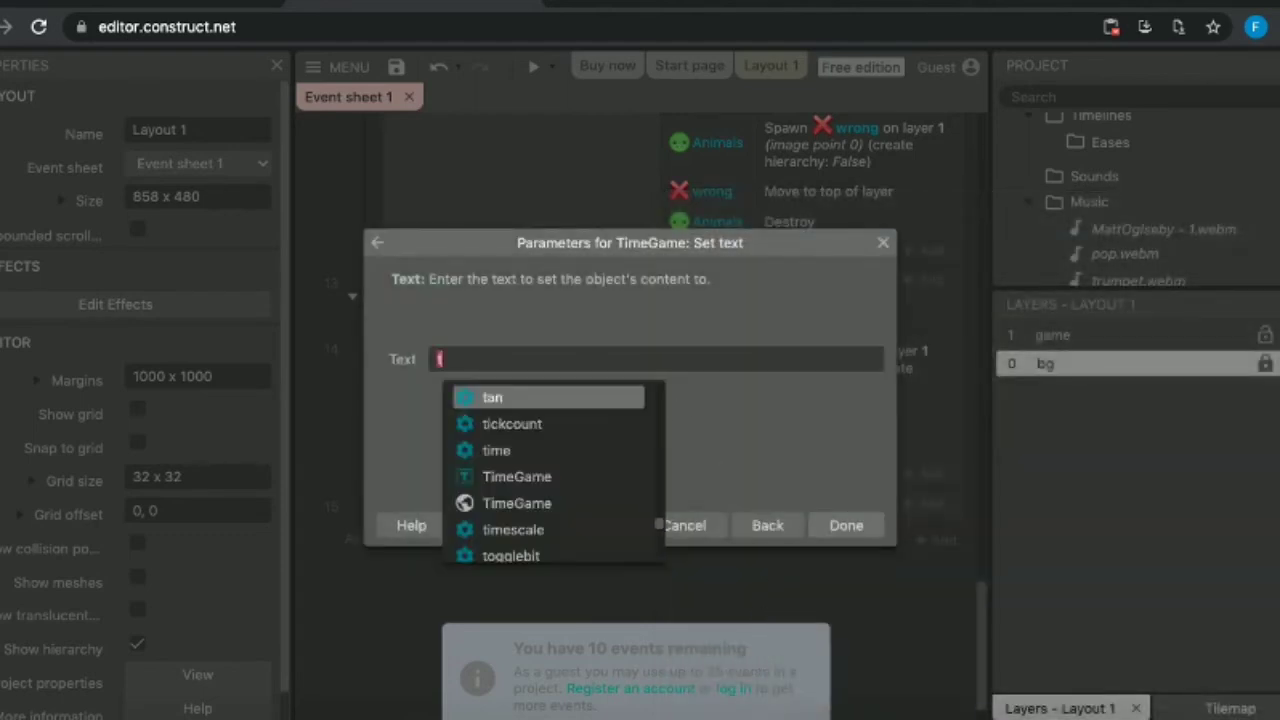
type("im")
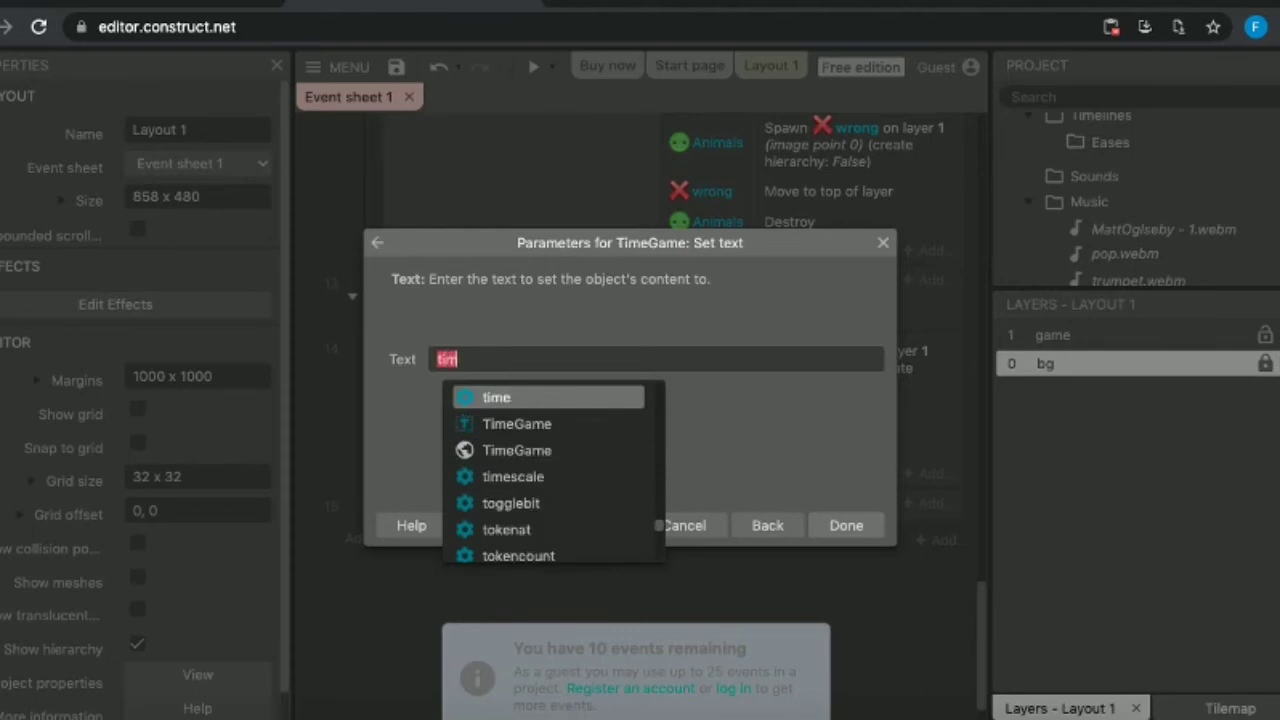
left_click(497, 451)
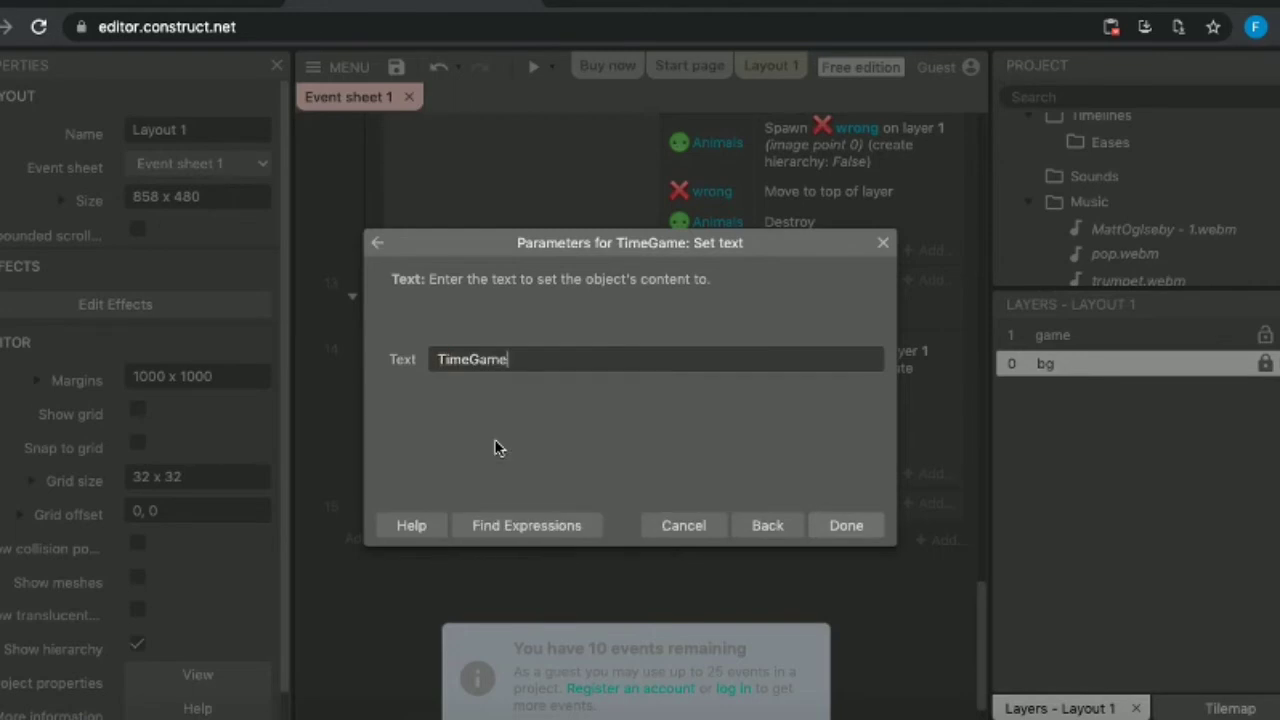
left_click(848, 528)
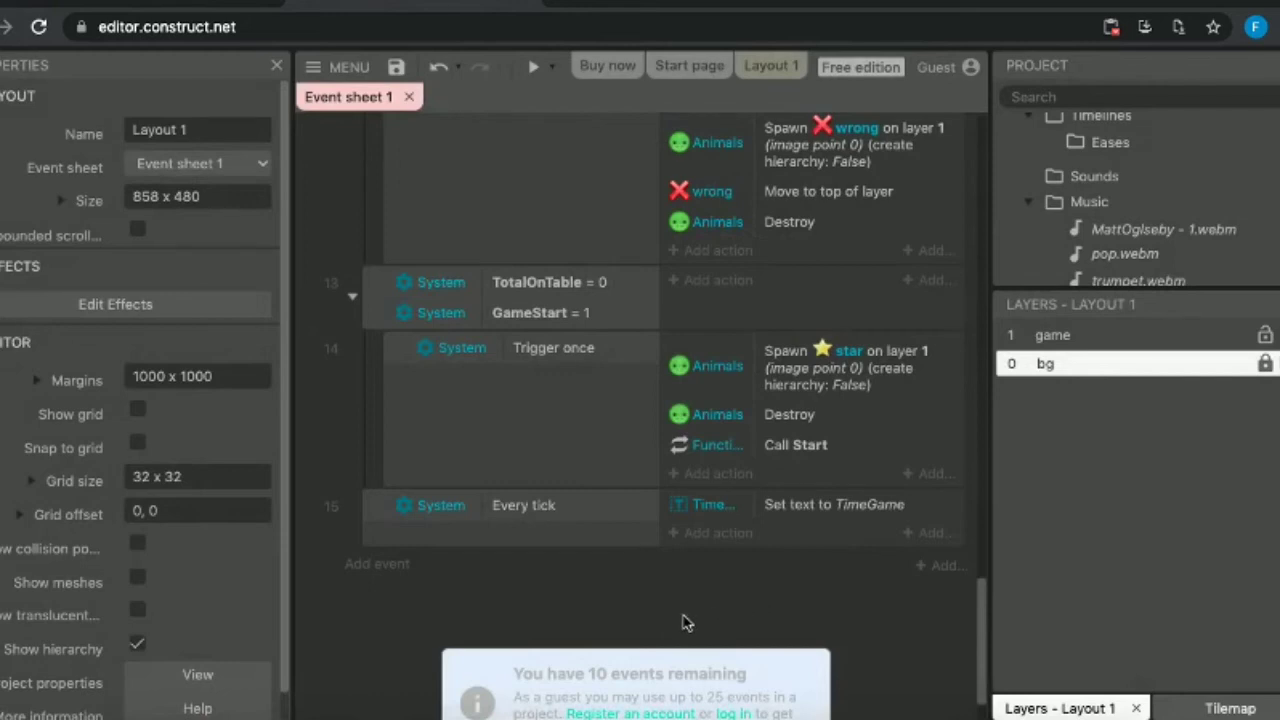
Preview the layout, start the game to check the Waktu timer display, and close the preview window.
scroll(684, 622, "down", 1)
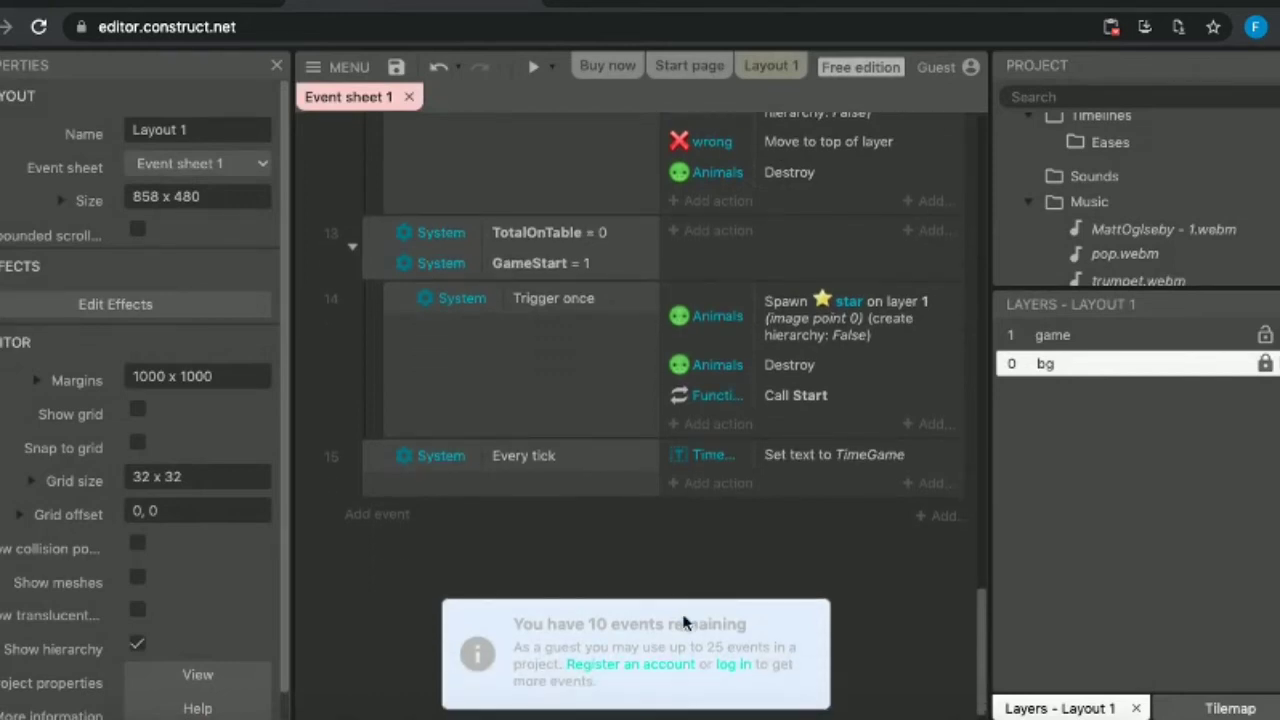
scroll(684, 622, "up", 4)
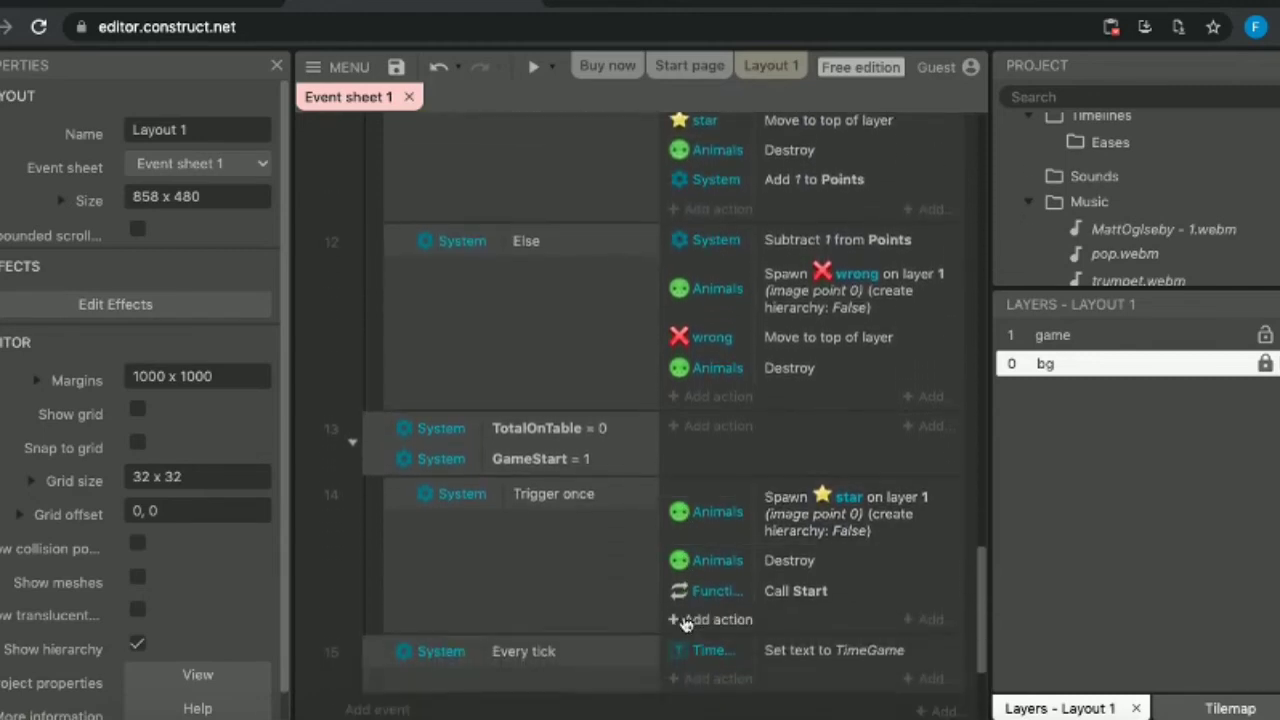
left_click(533, 66)
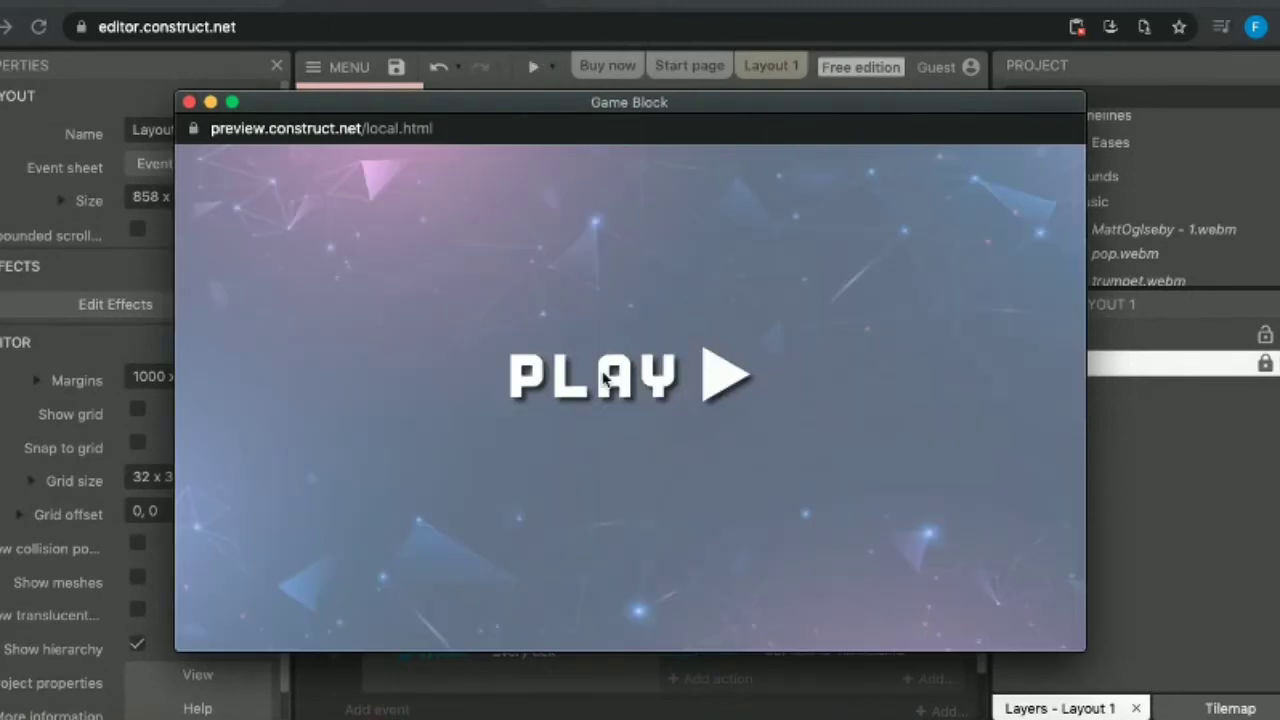
left_click(604, 378)
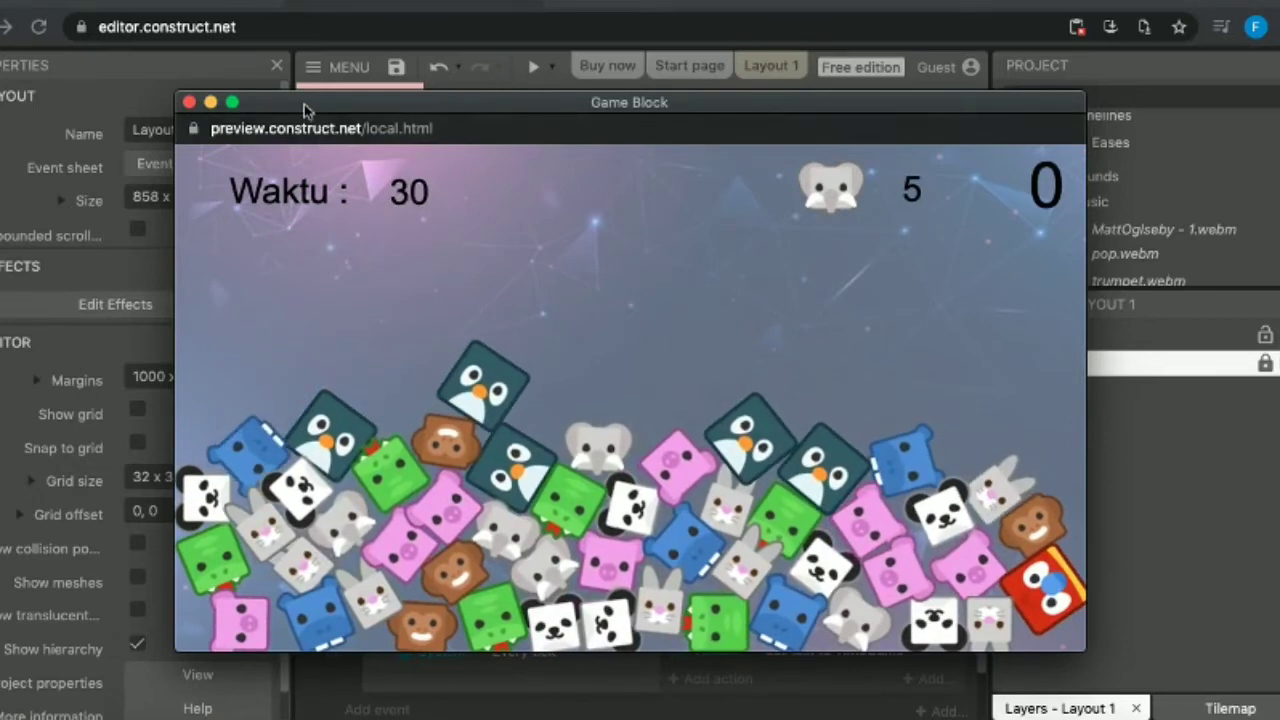
left_click(188, 102)
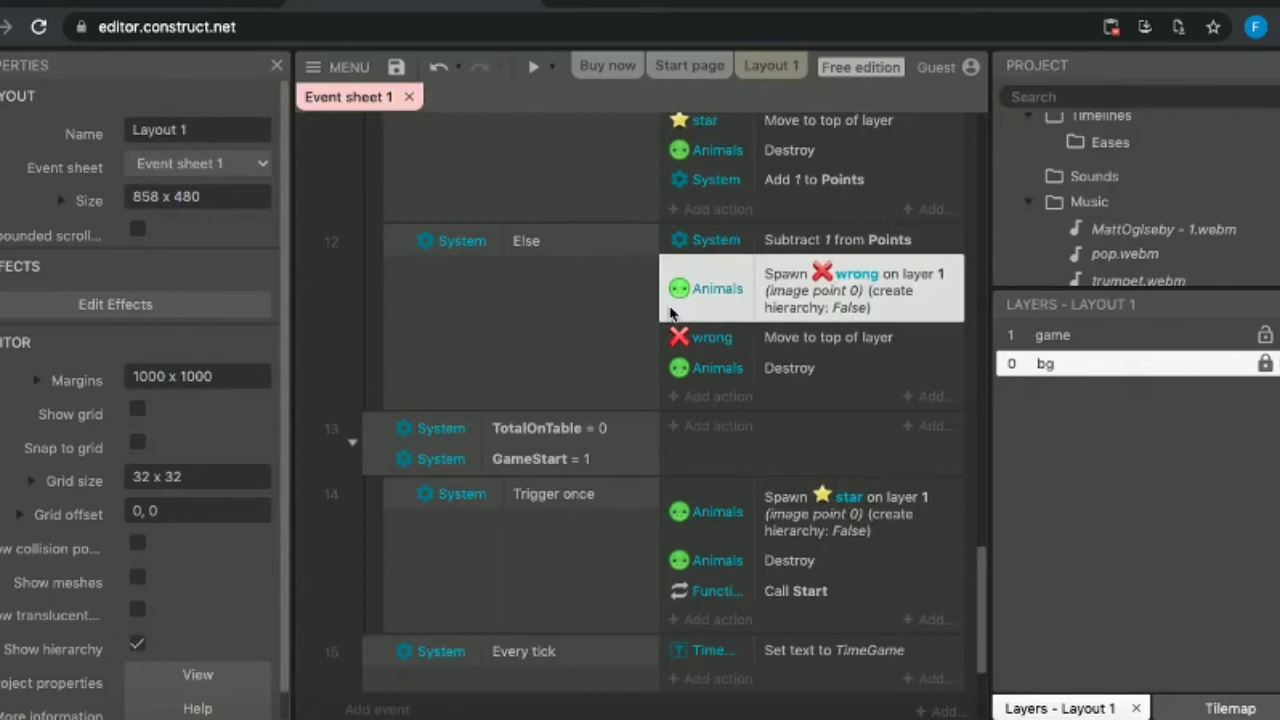
Add a System Every X seconds event with a 1.0 second interval below the Every tick event.
left_click(572, 312)
scroll(565, 420, "down", 2)
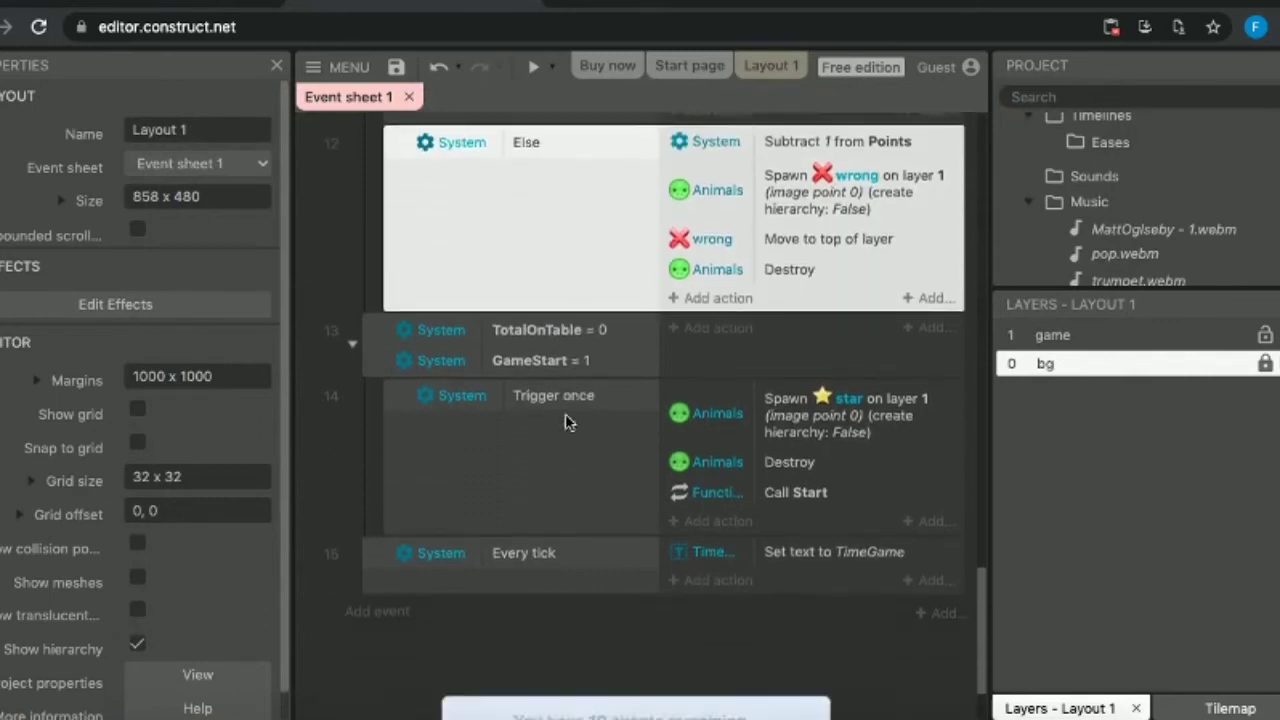
left_click(373, 642)
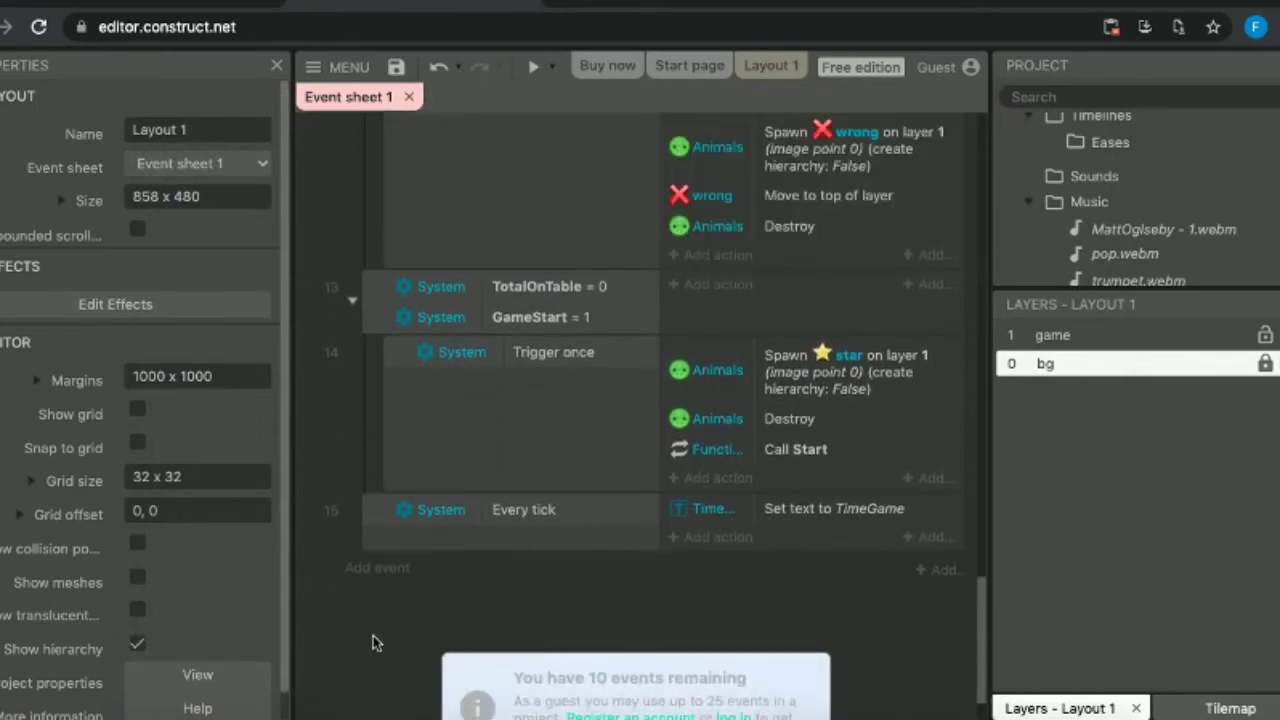
left_click(392, 573)
double_click(730, 300)
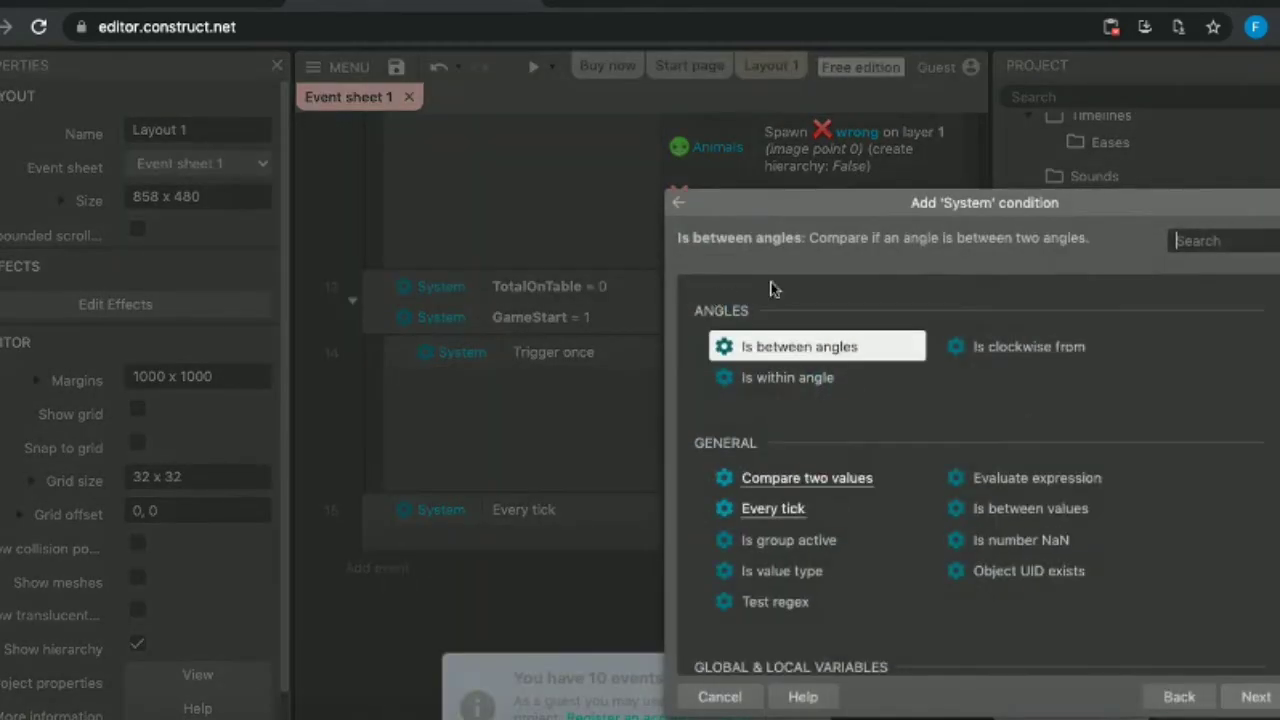
type("ever")
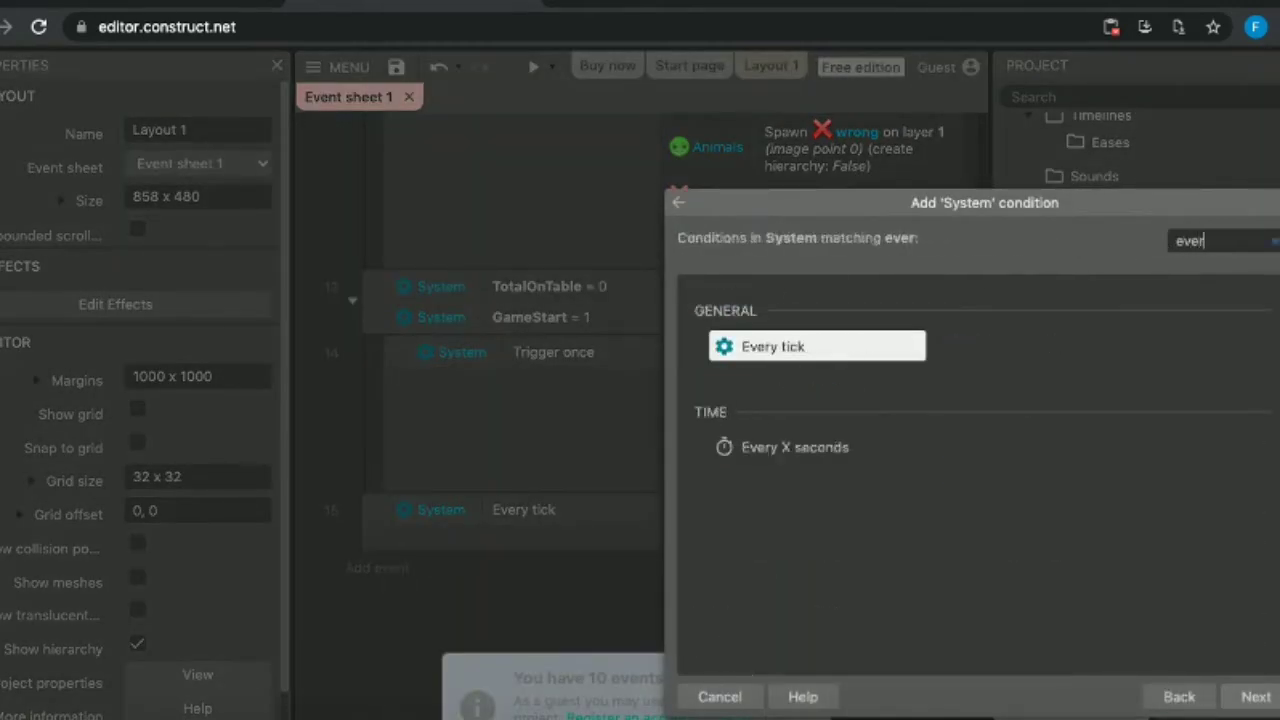
double_click(800, 449)
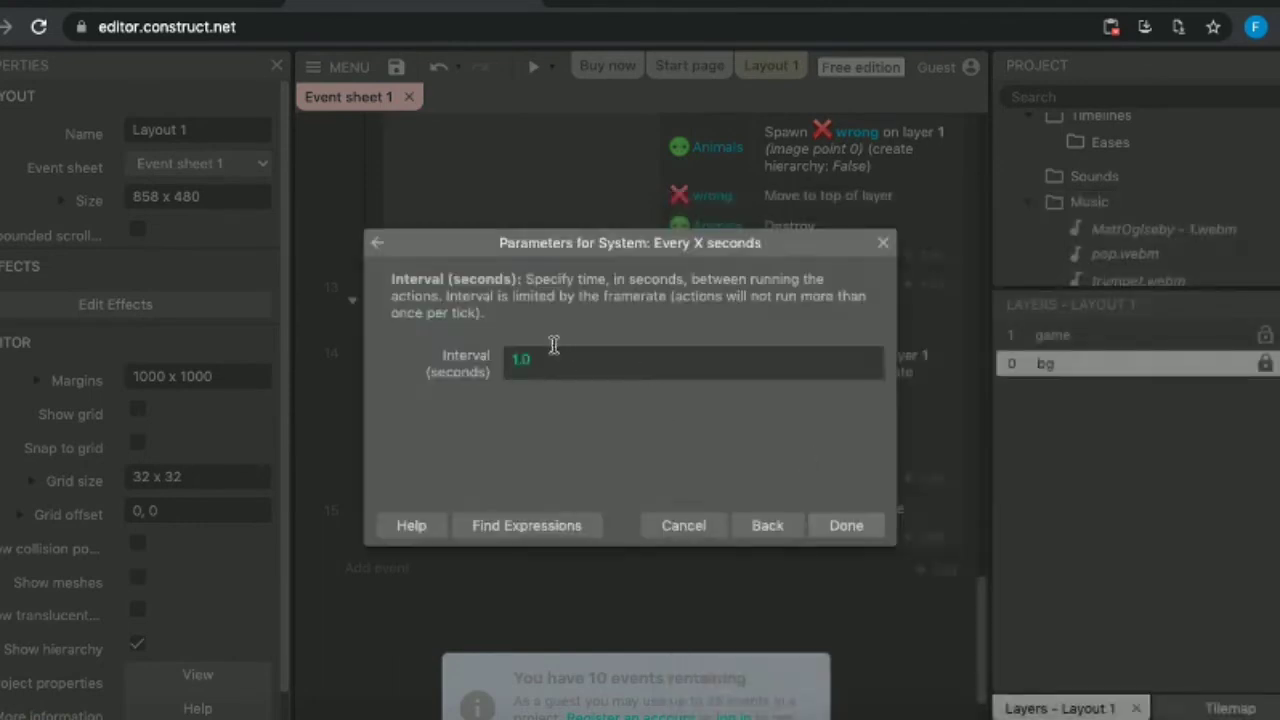
left_click(836, 526)
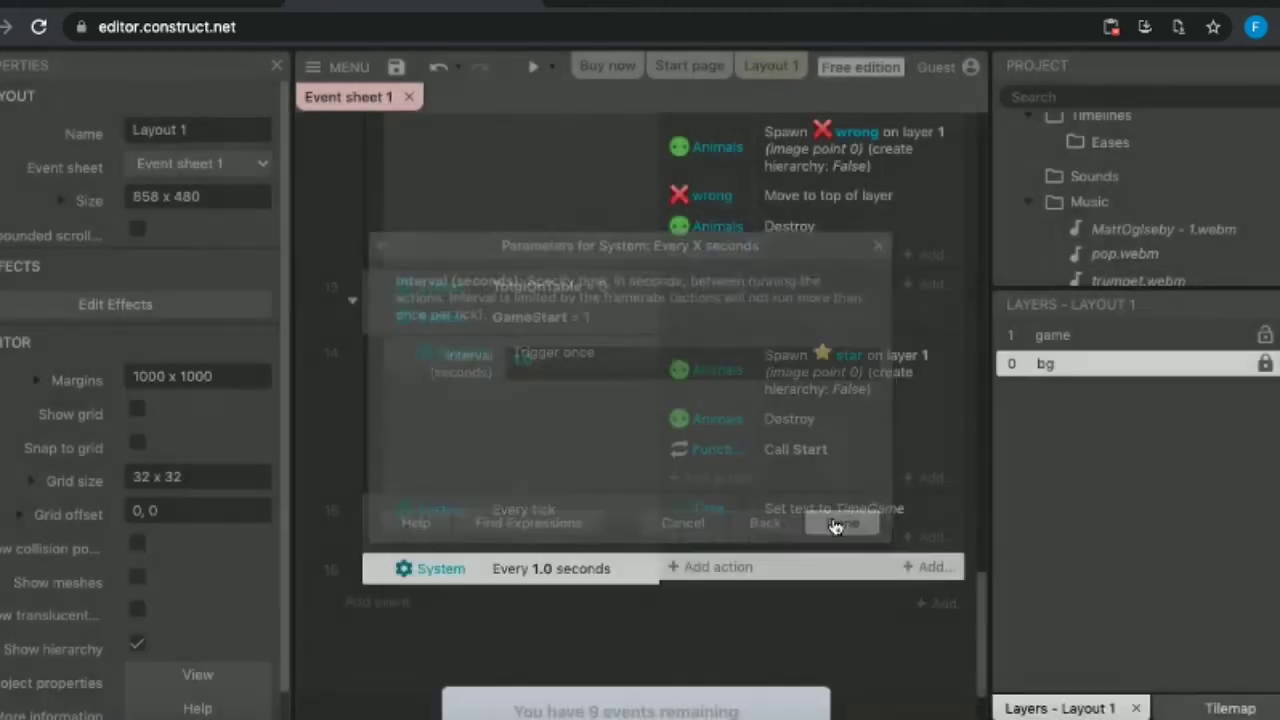
Add a System action to the Every 1.0 seconds event that subtracts 1 from the TimeGame variable.
left_click(726, 568)
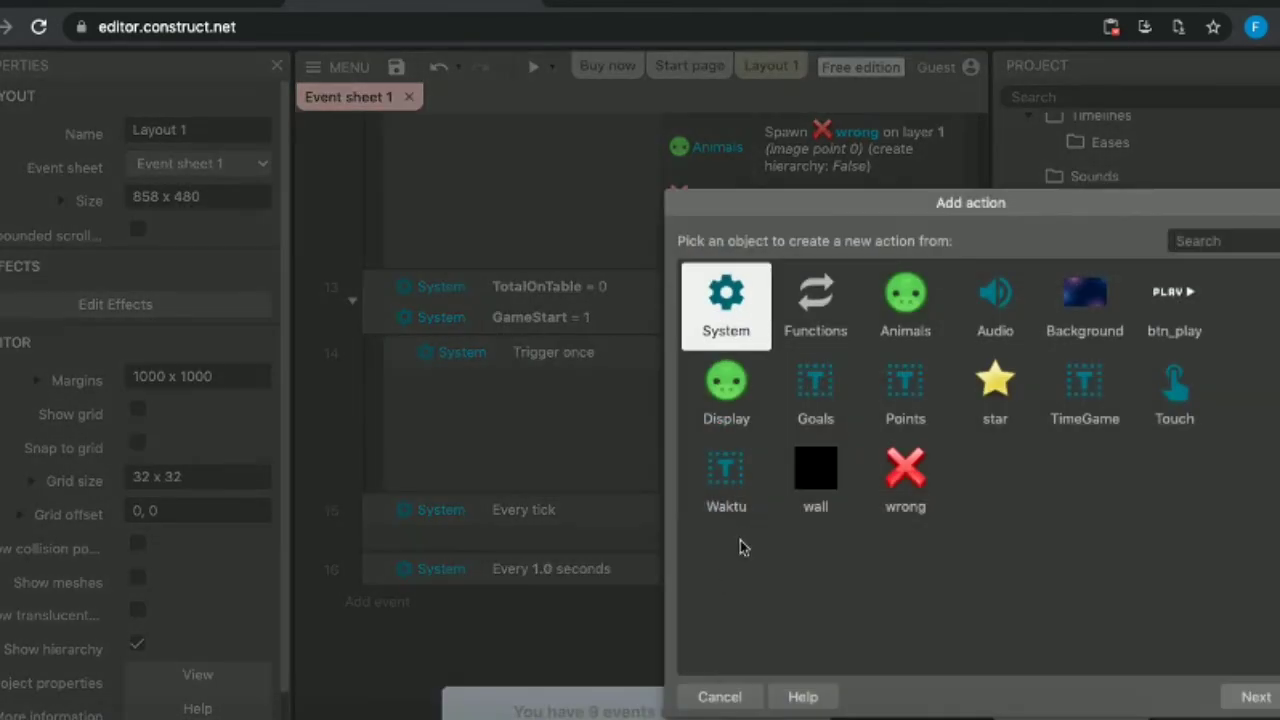
double_click(745, 283)
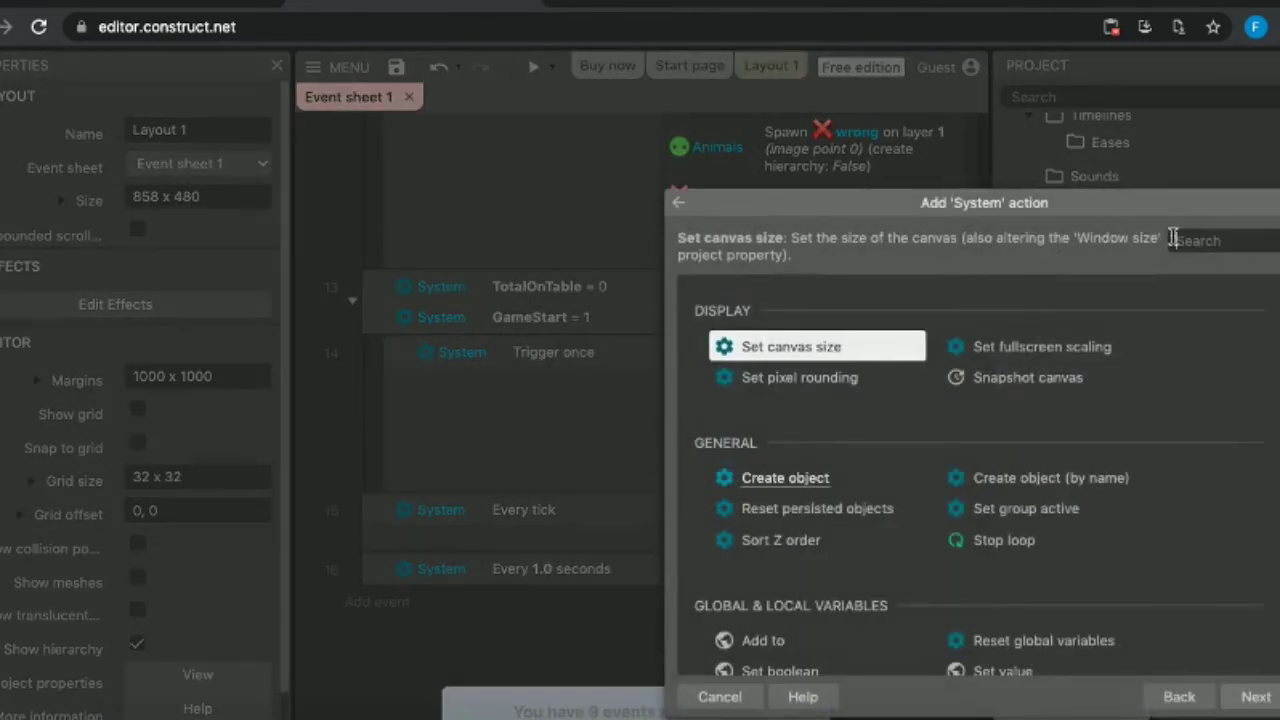
type("subs")
key("BackSpace")
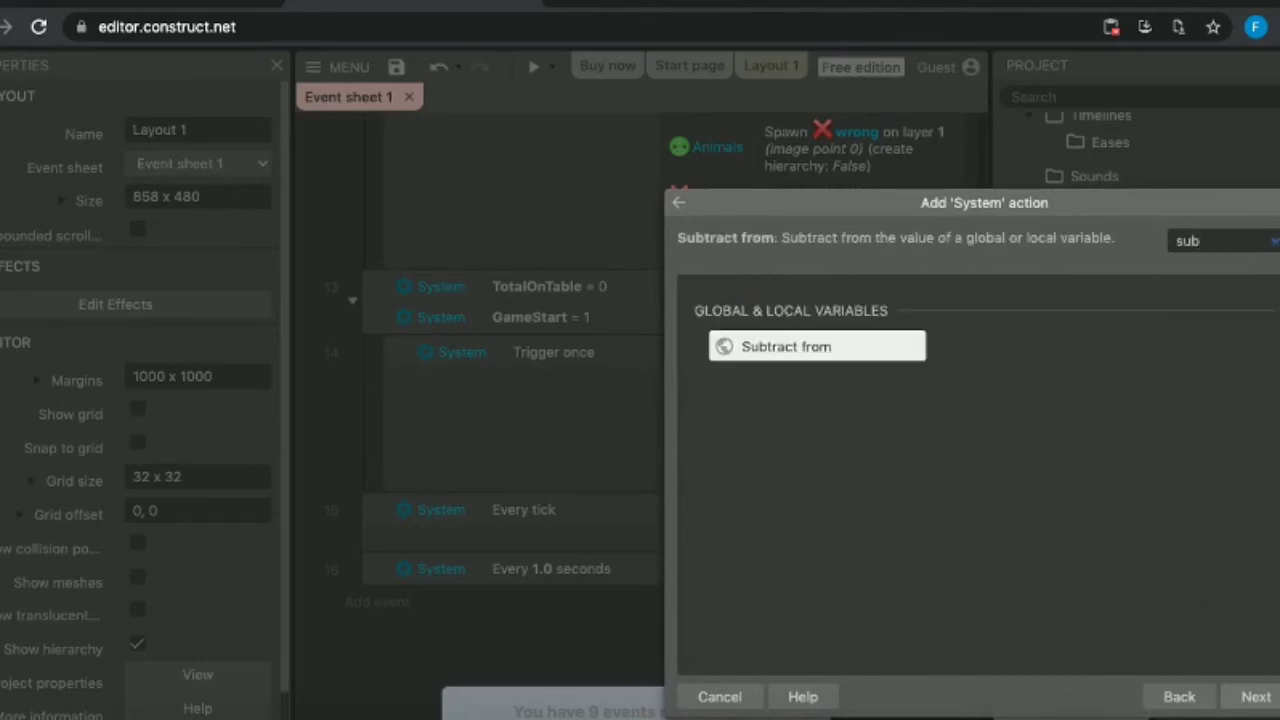
double_click(817, 348)
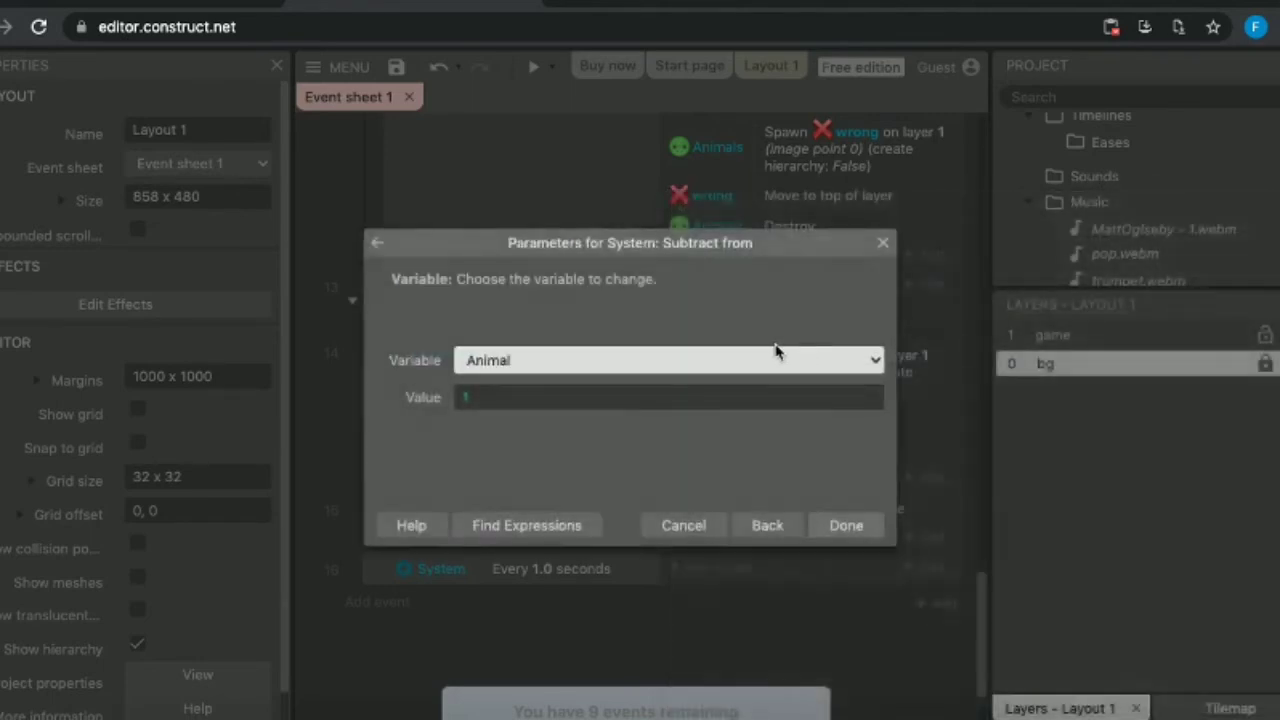
left_click(723, 358)
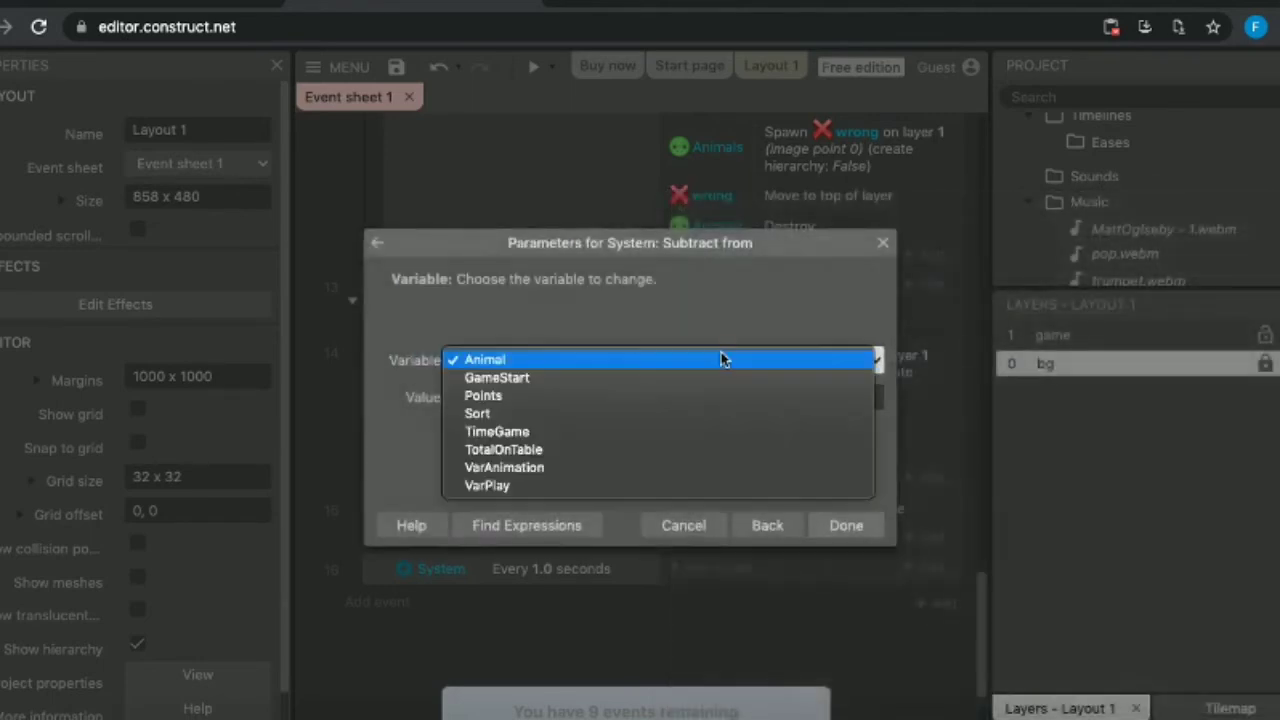
left_click(525, 431)
left_click(830, 526)
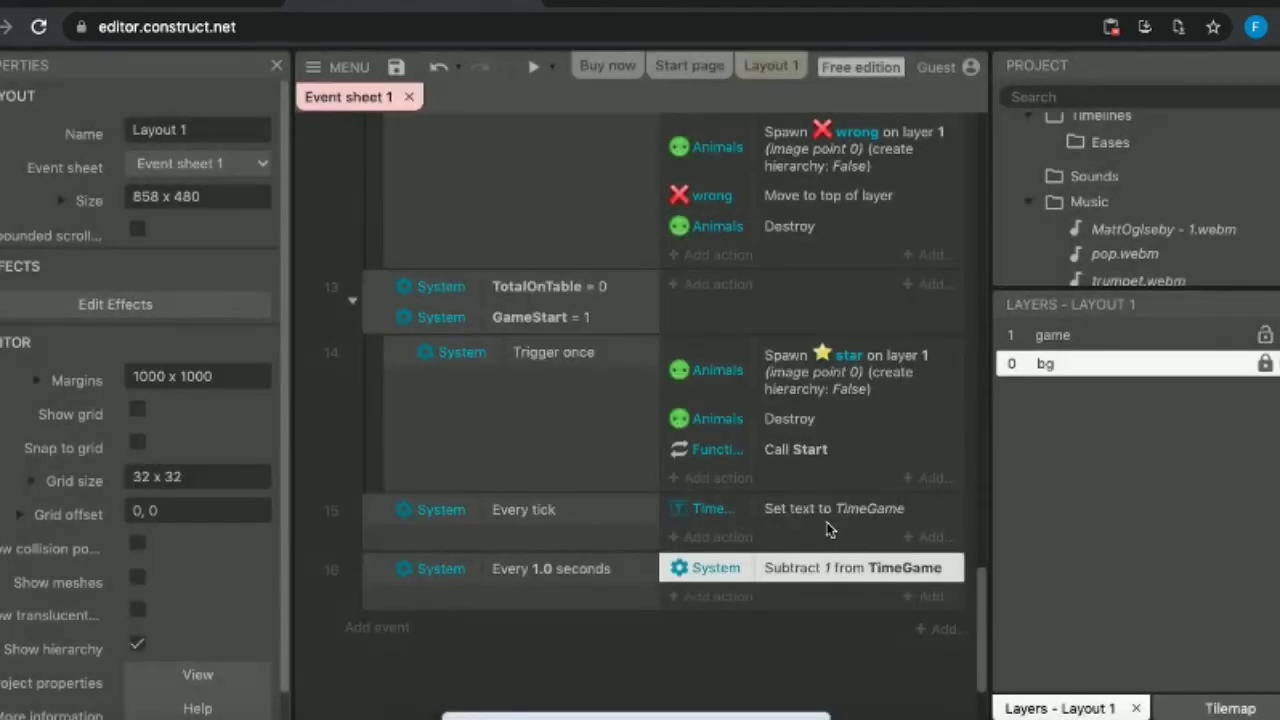
left_click(699, 666)
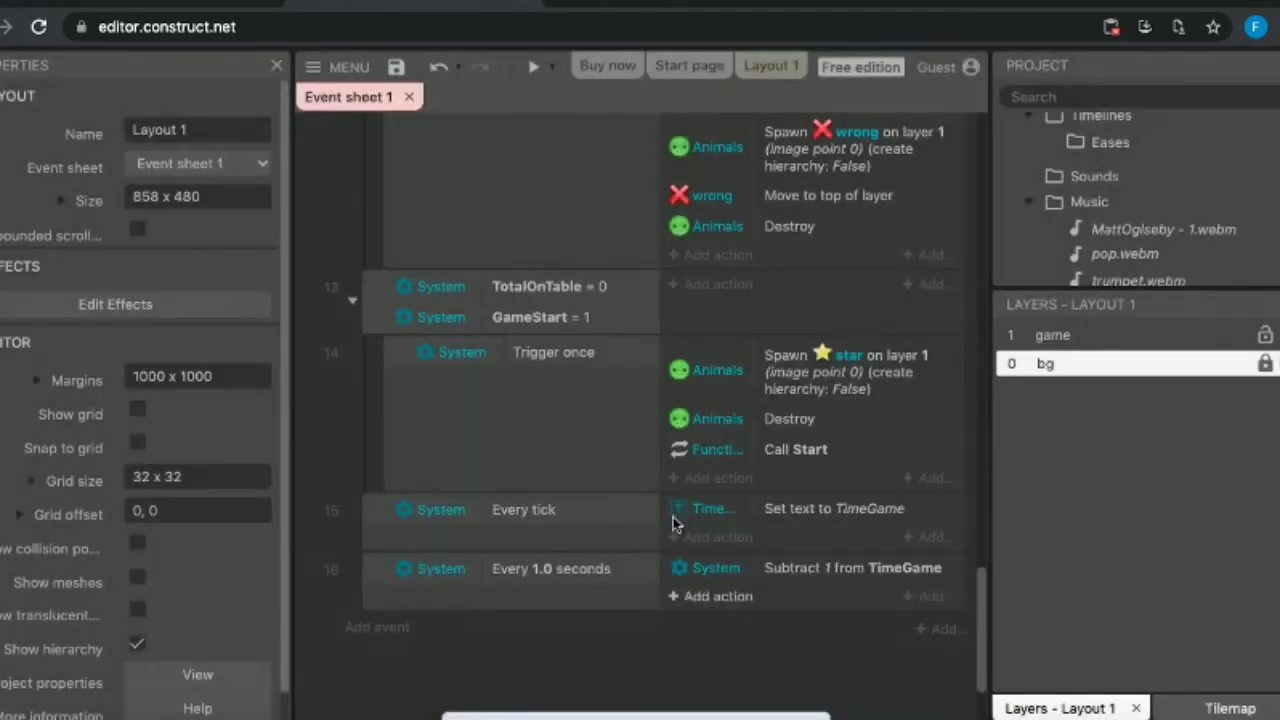
Preview the layout, start the game to check the timer counting down, and close the preview window.
left_click(534, 68)
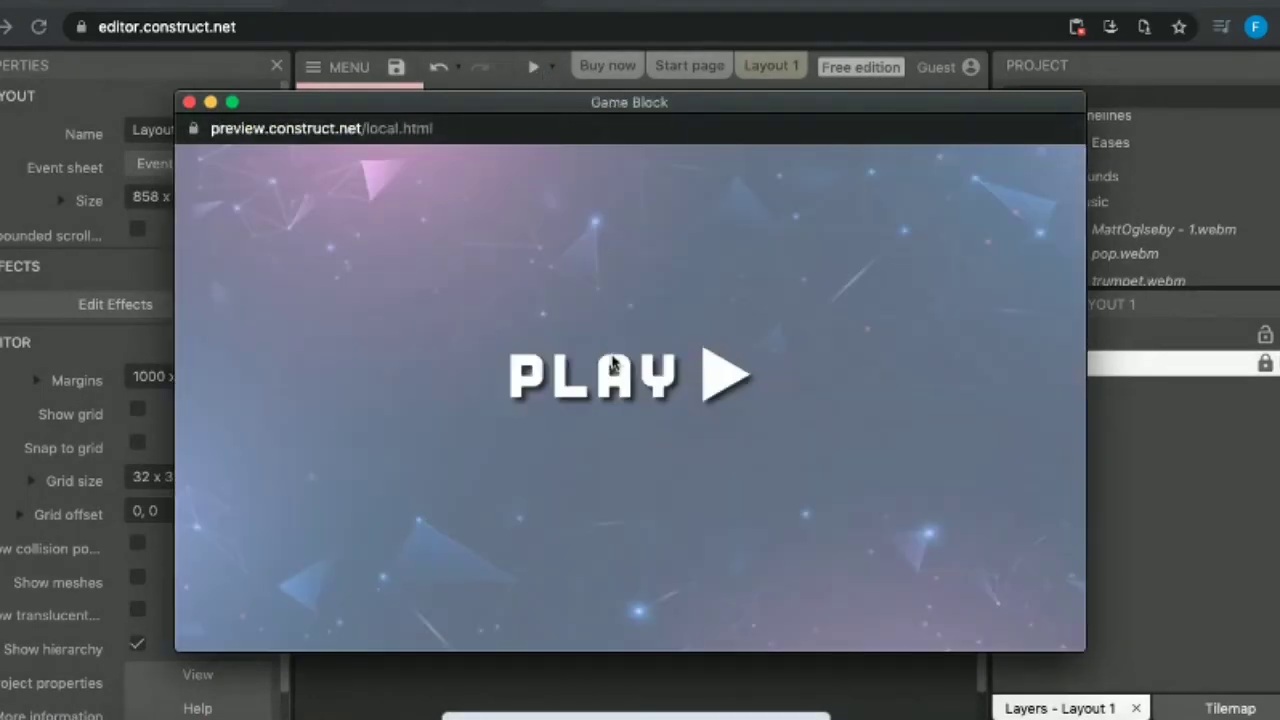
left_click(604, 385)
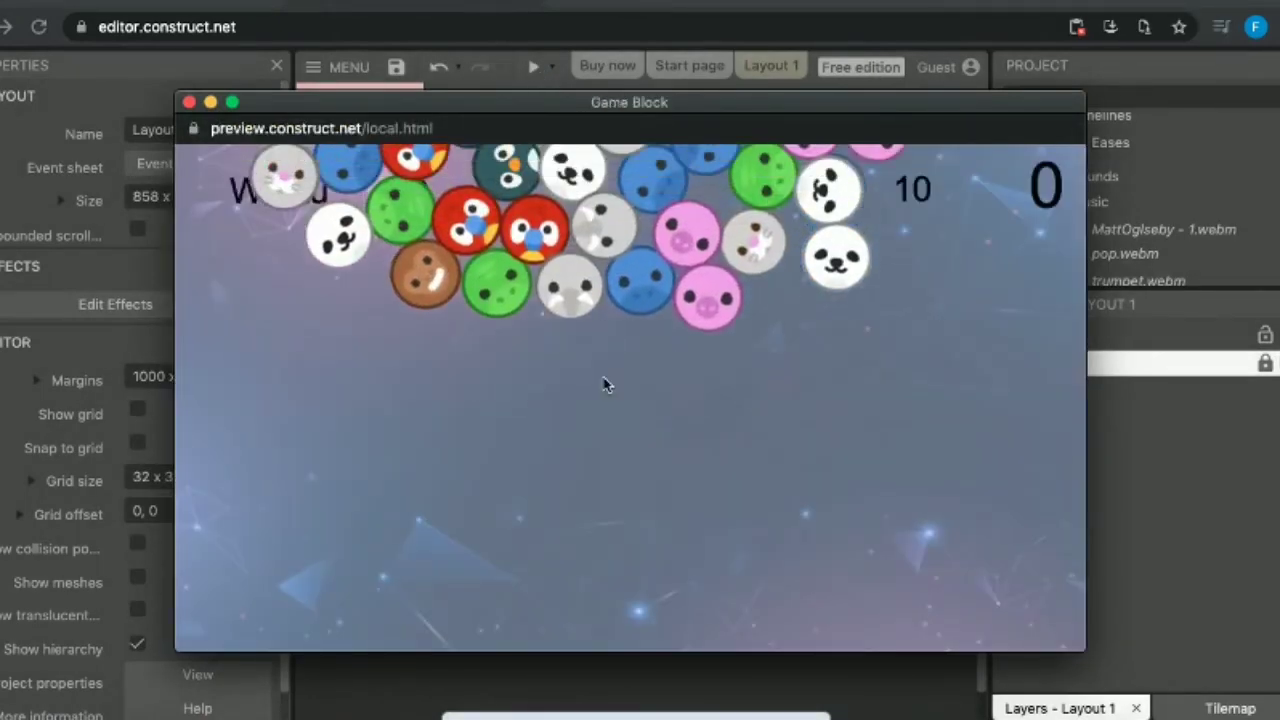
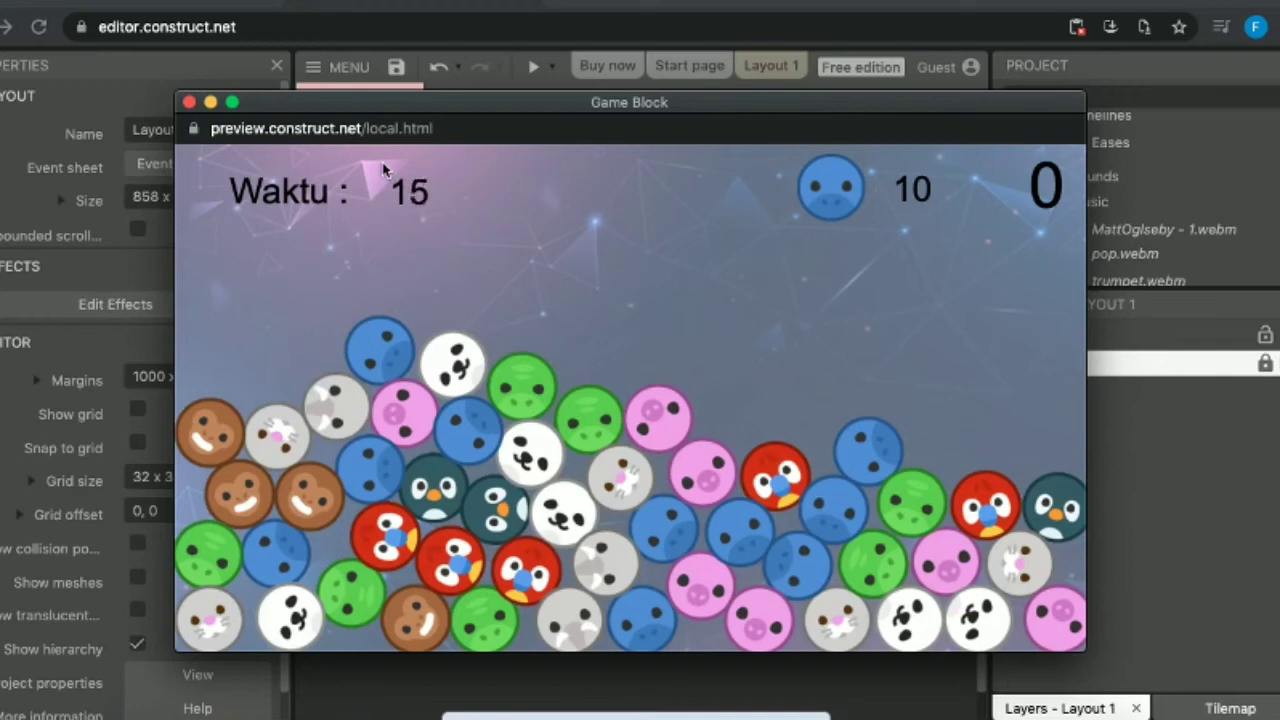
left_click(189, 102)
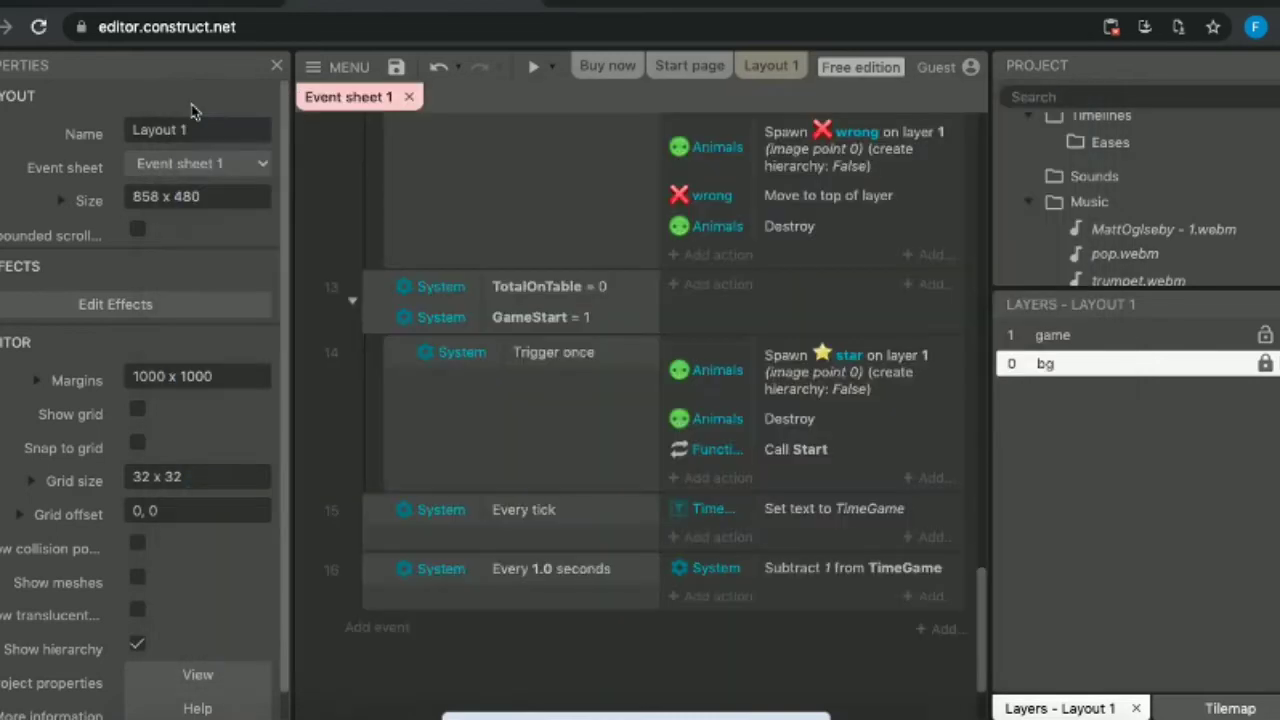
Examine the On touched Animals event and its frame-match and Else sub-events, collapsing and expanding the group.
scroll(661, 232, "up", 5)
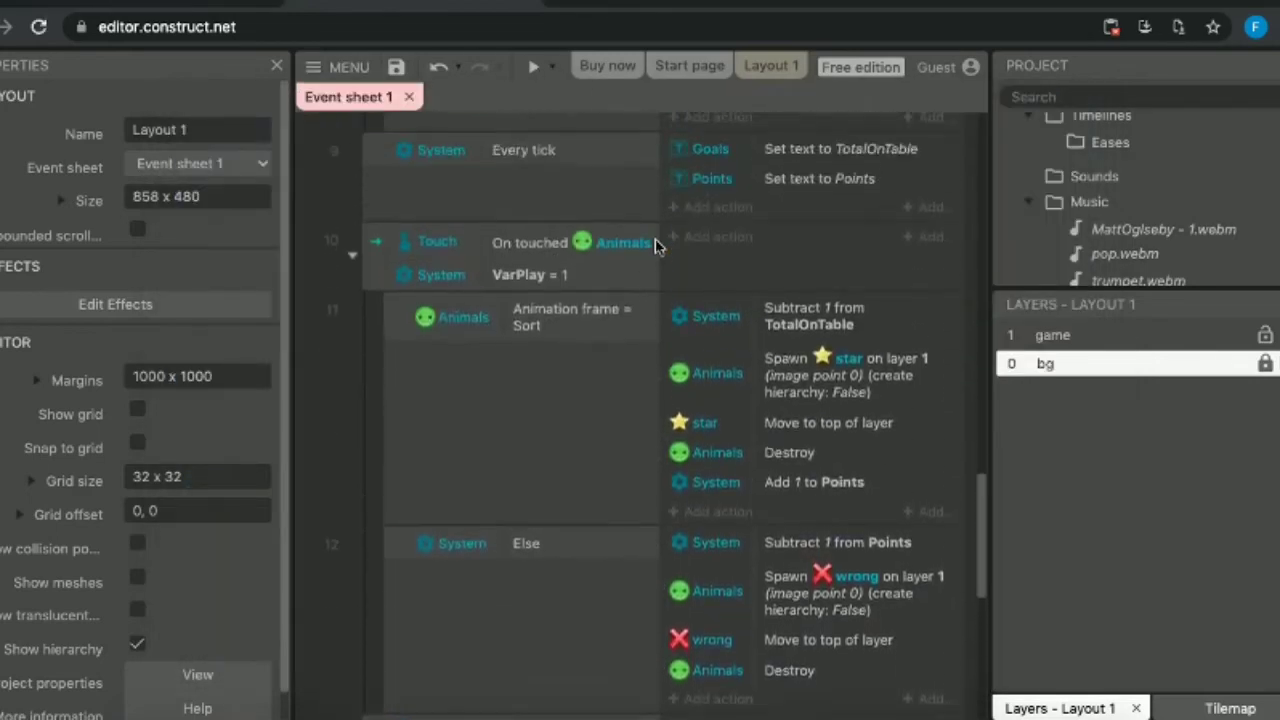
scroll(656, 242, "down", 2)
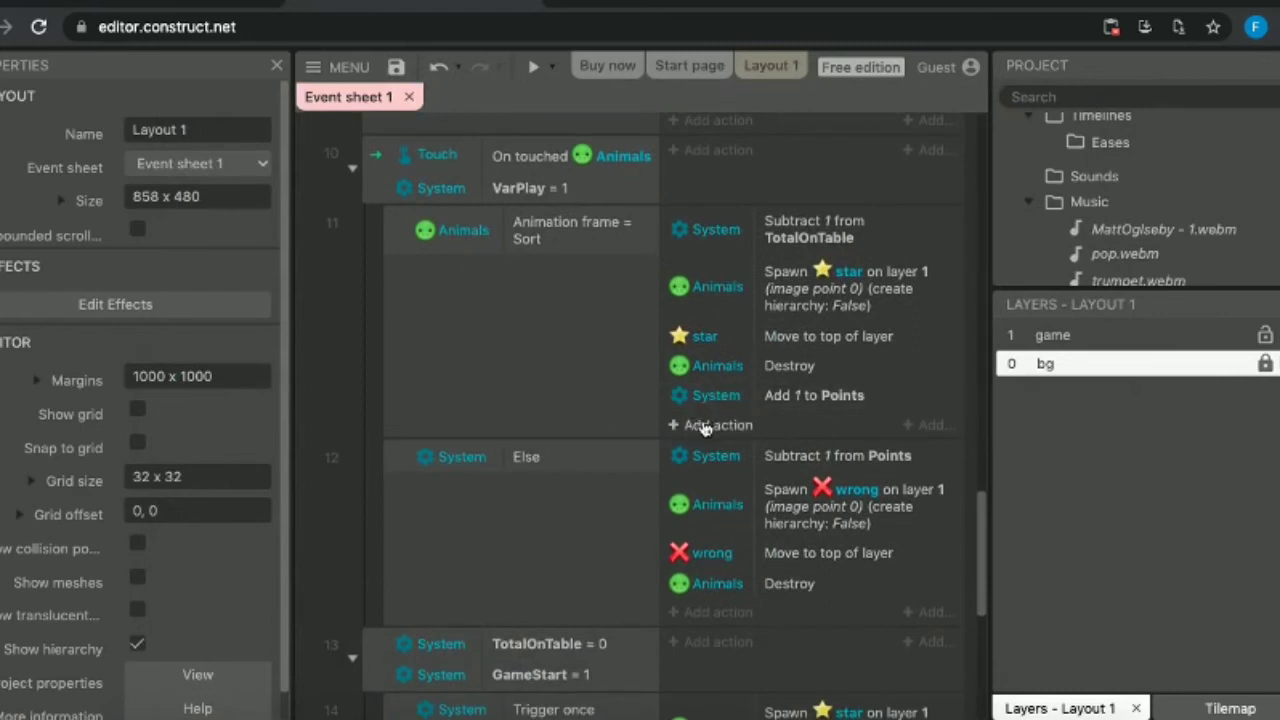
left_click(380, 177)
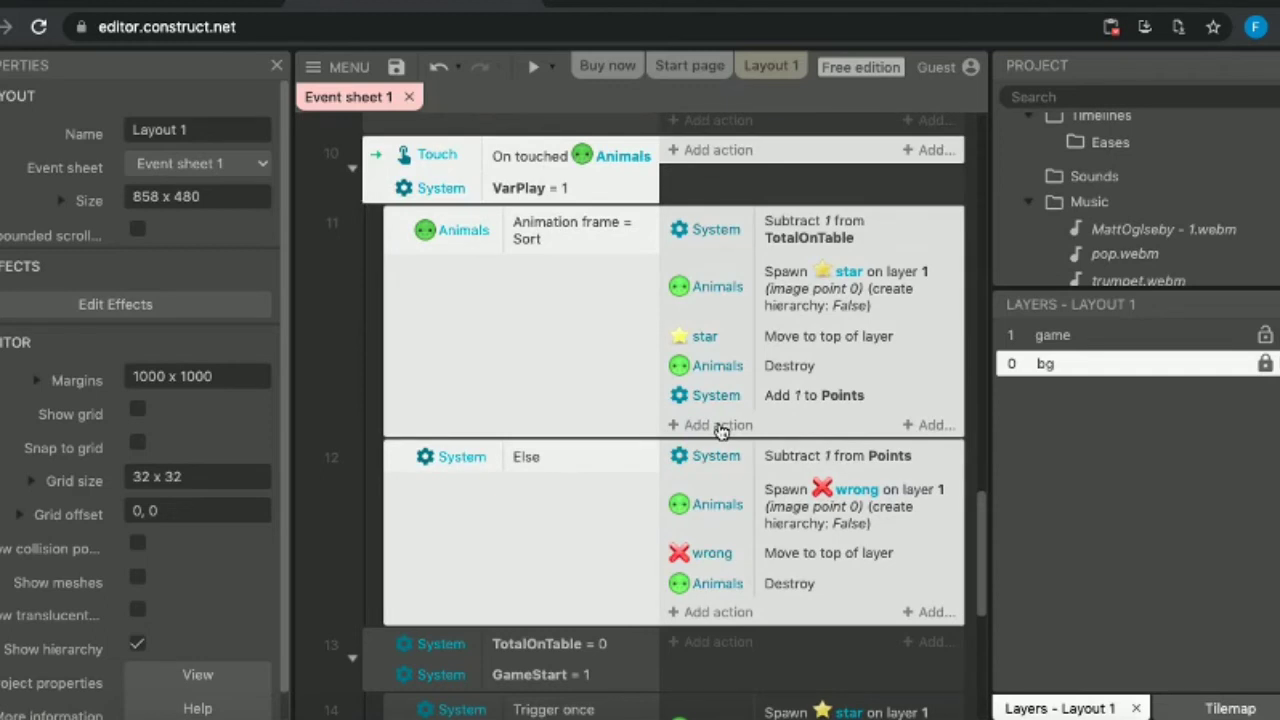
scroll(700, 400, "up", 3)
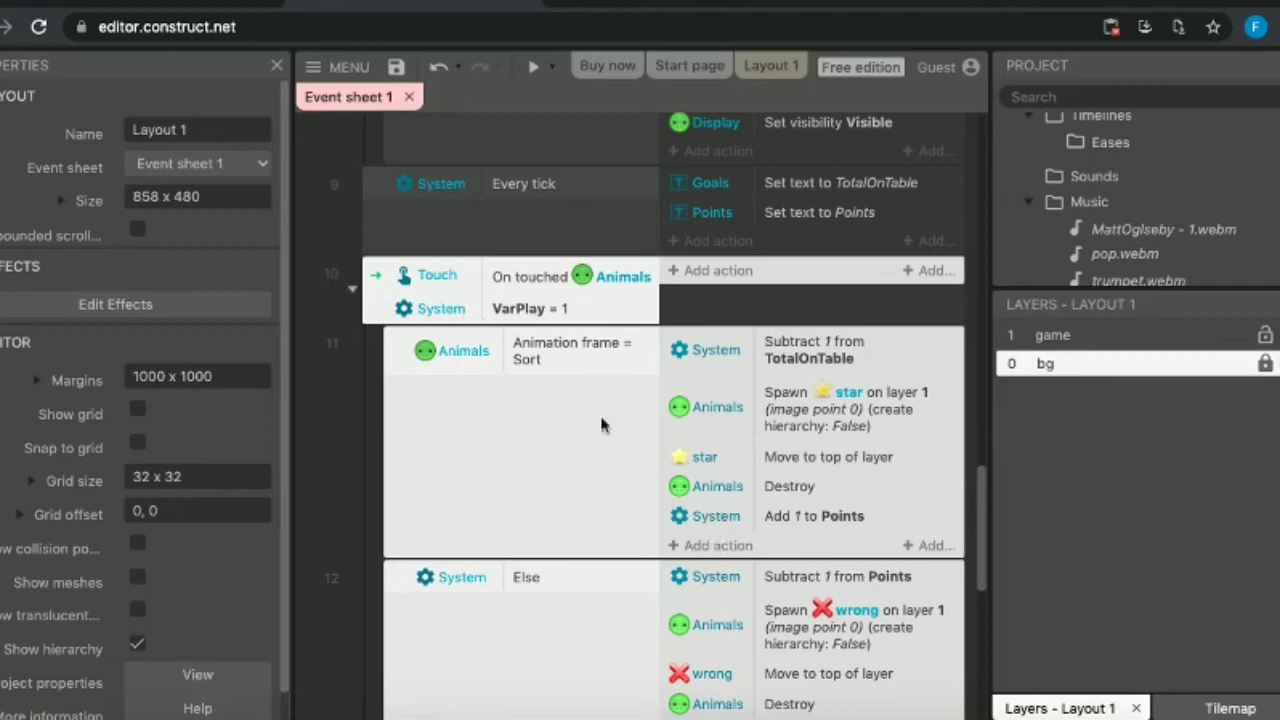
left_click(330, 283)
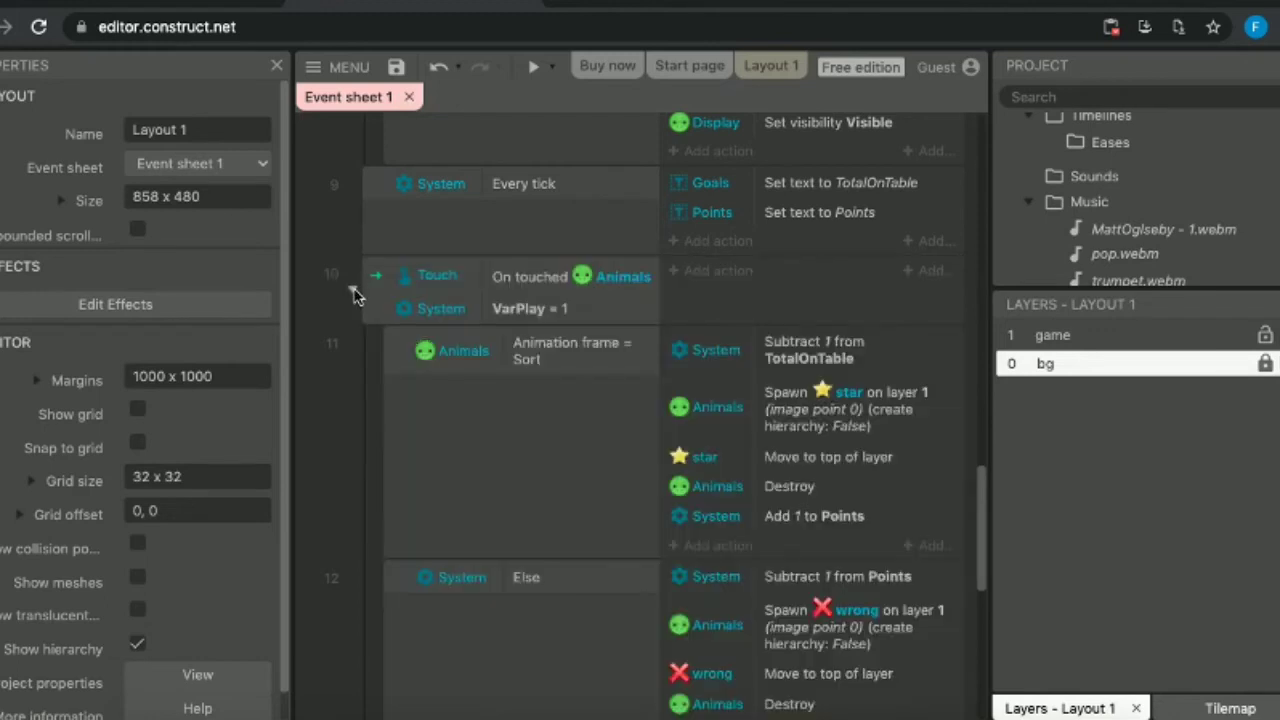
left_click(353, 292)
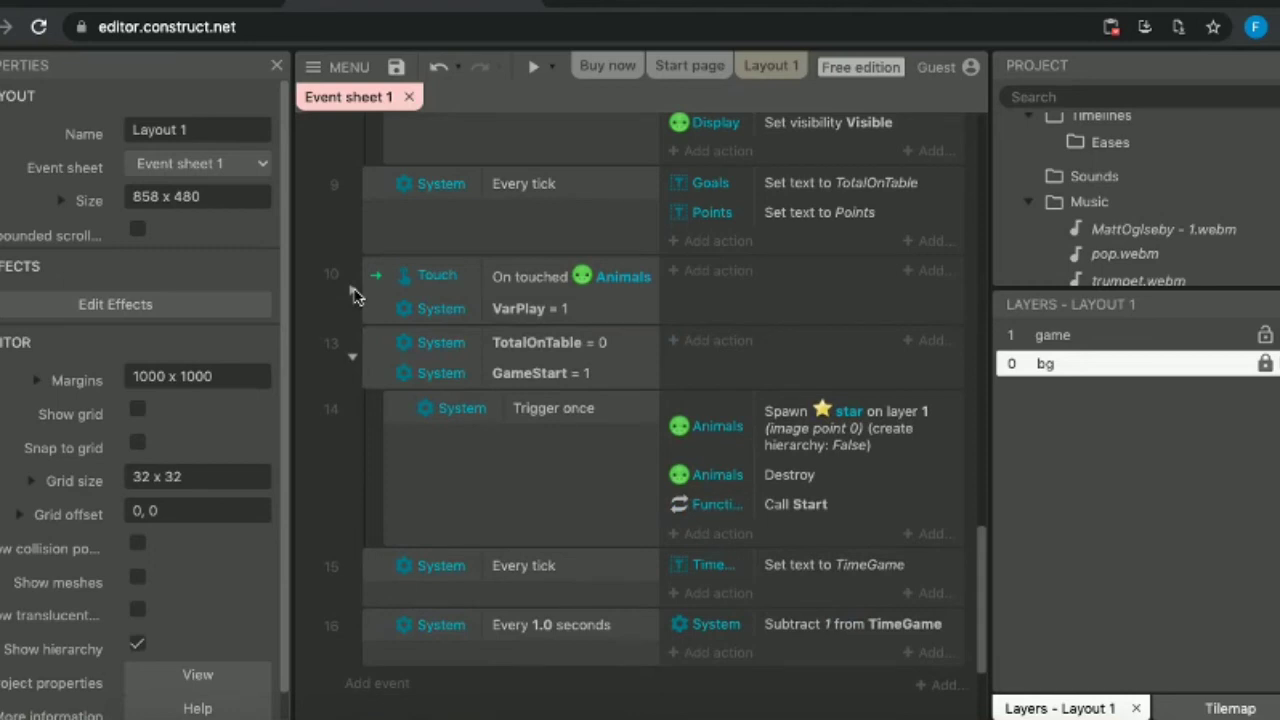
left_click(353, 292)
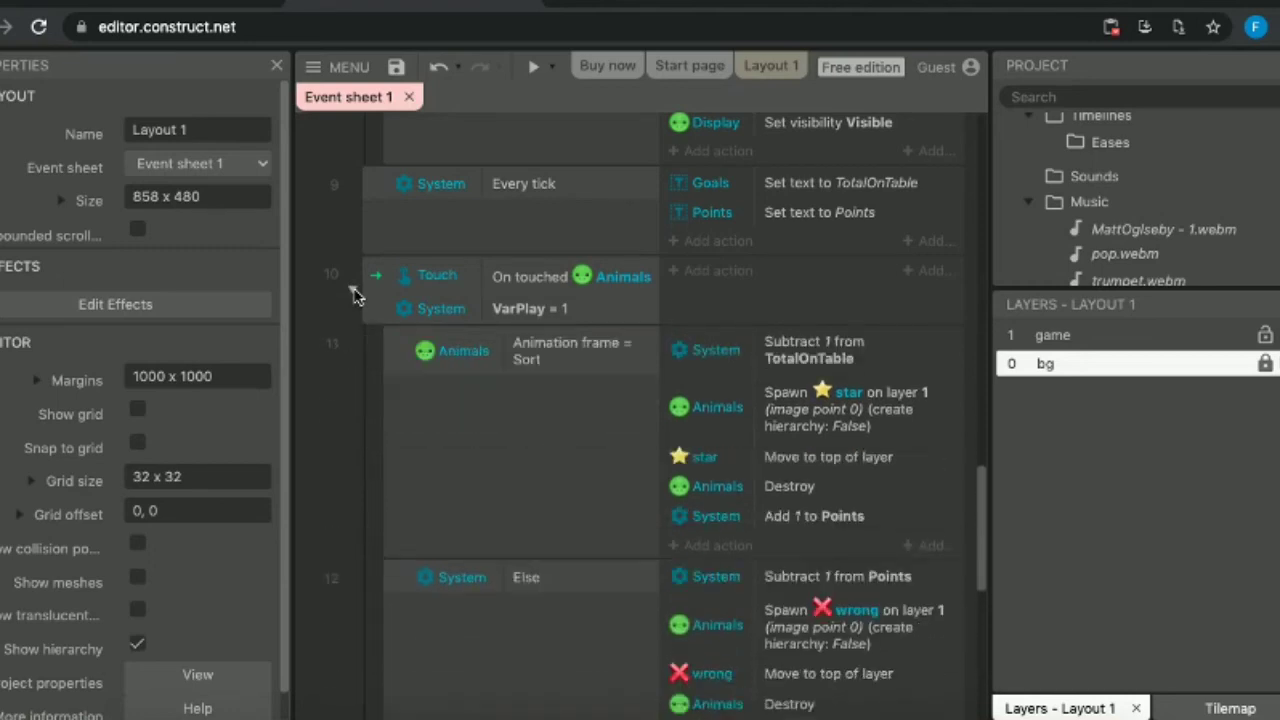
left_click(353, 292)
left_click(353, 292)
Add an Audio Play action to the Animation frame = Sort sub-event.
left_click(720, 548)
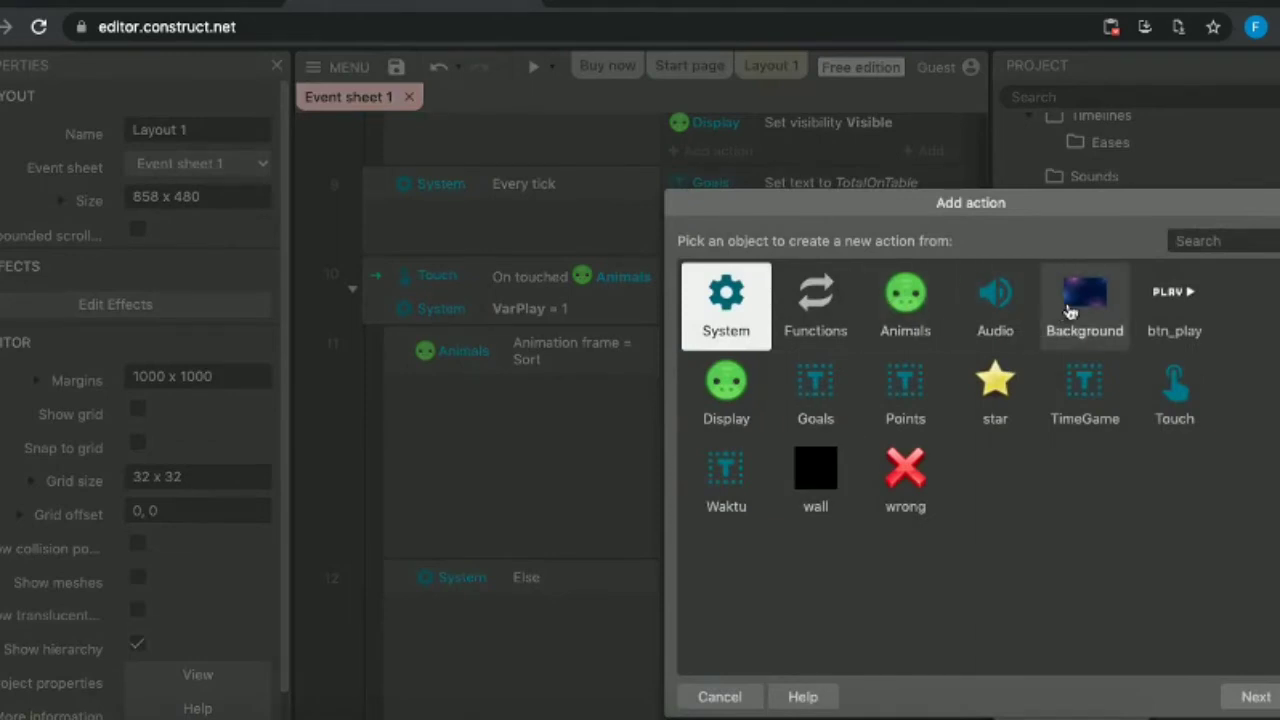
double_click(1000, 298)
left_click(1217, 250)
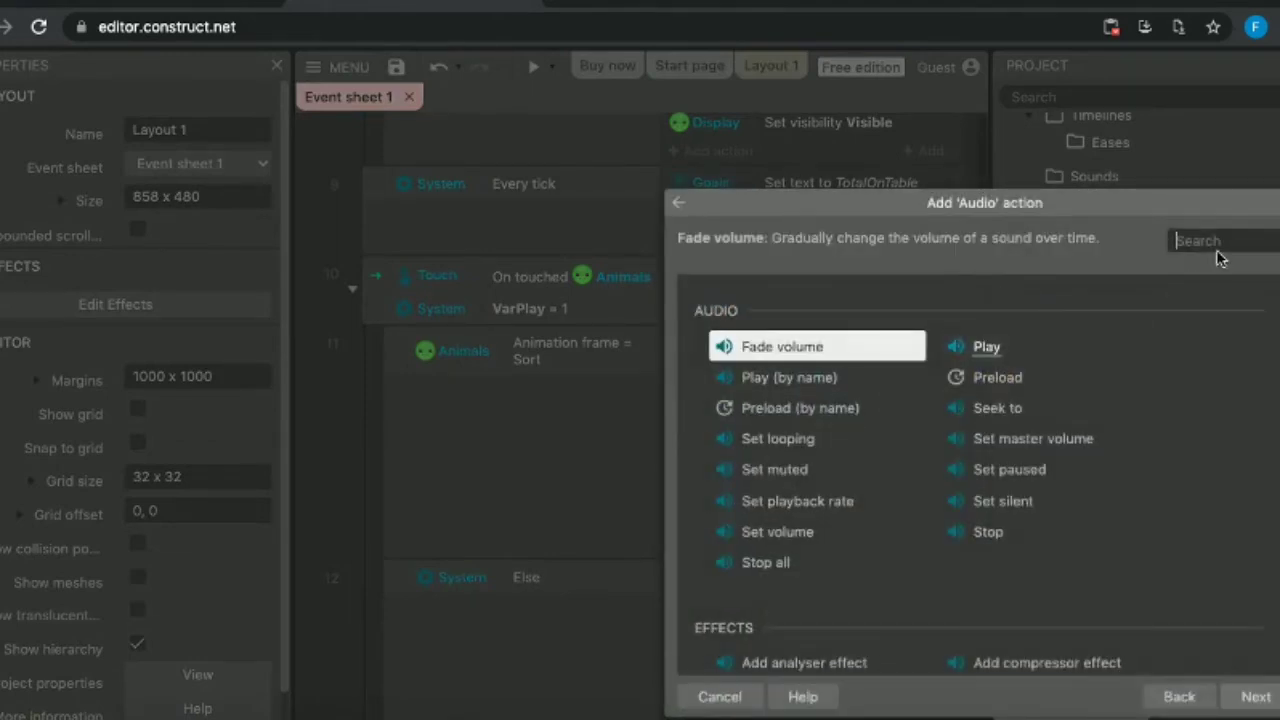
type("play")
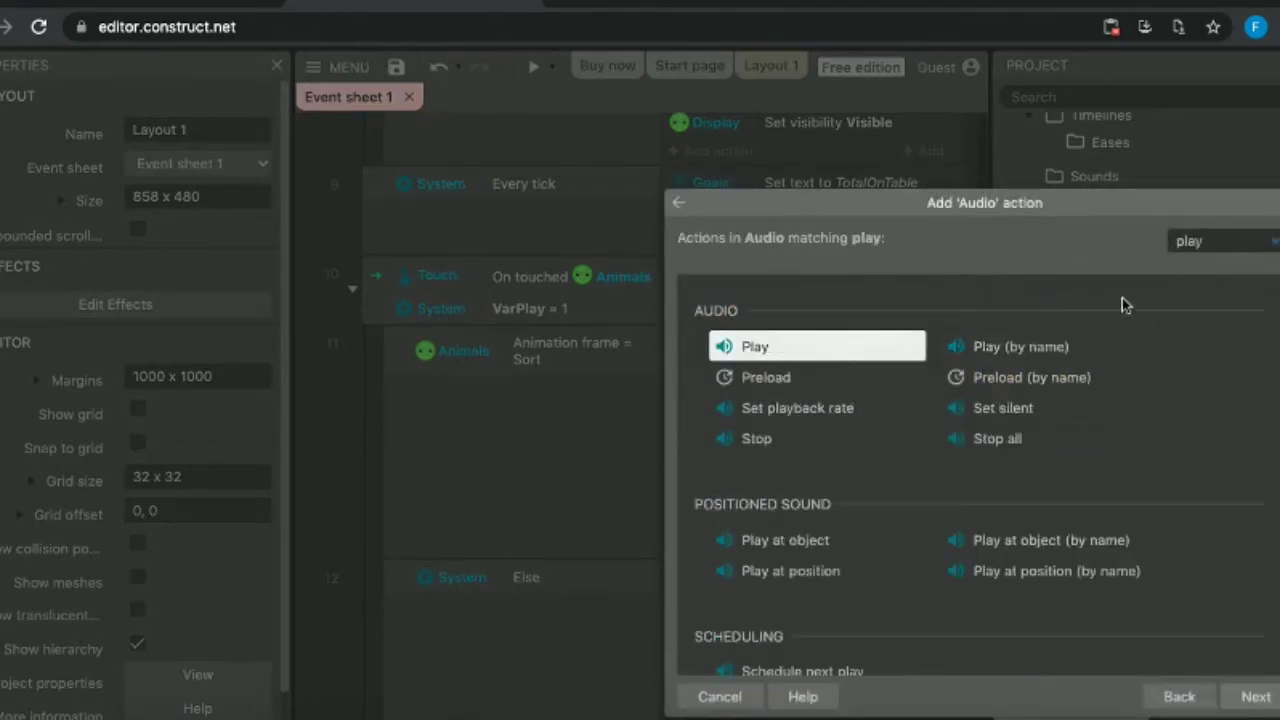
double_click(728, 347)
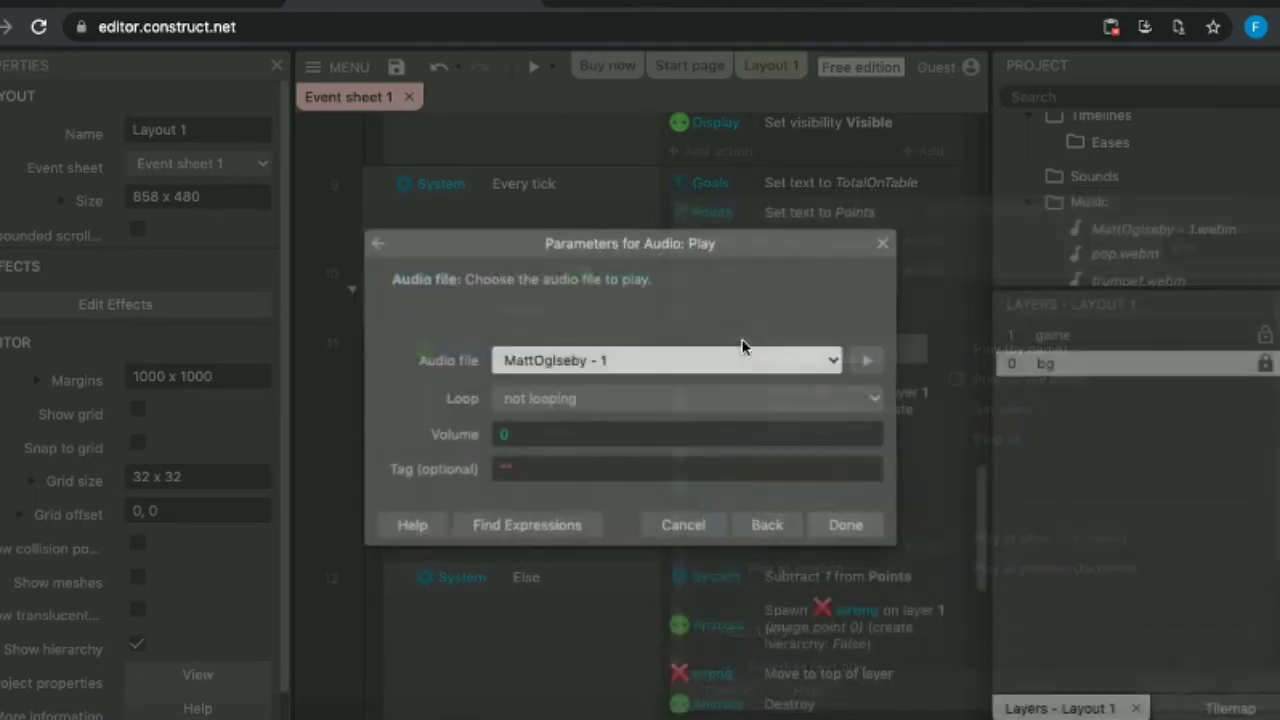
Configure the Play action with the pop audio file, not looping, at volume -5.
left_click(738, 362)
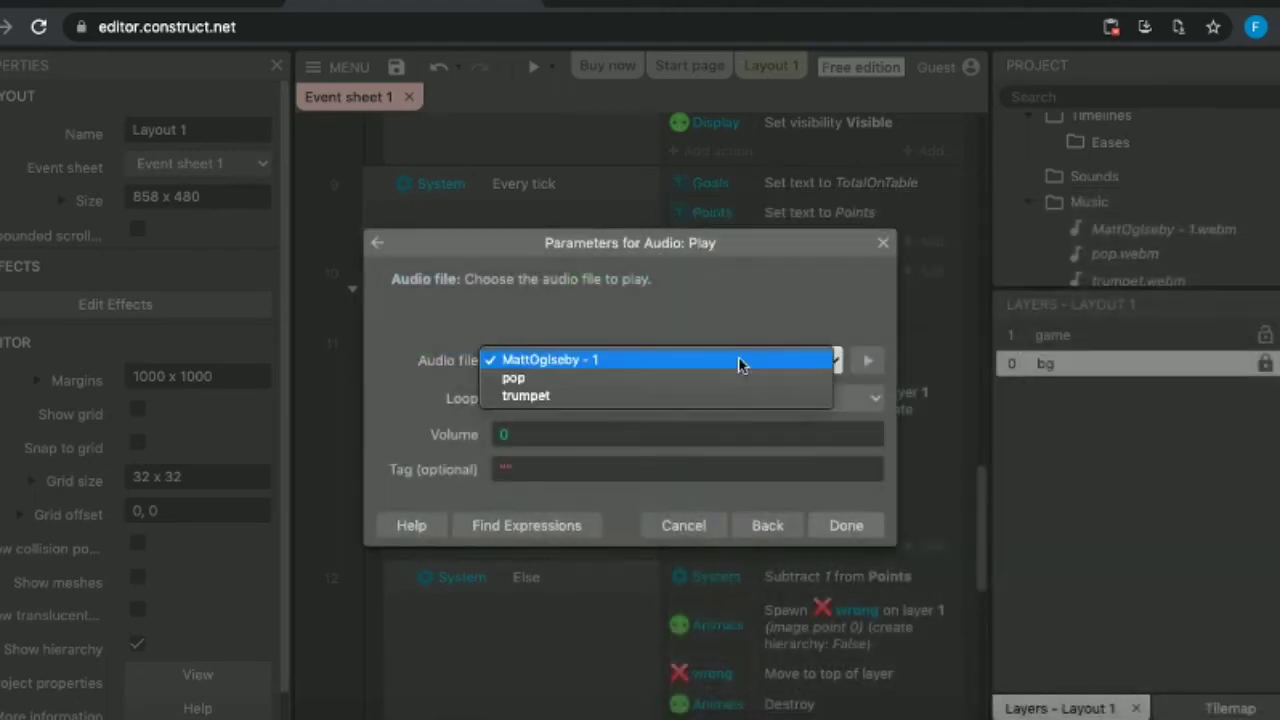
left_click(610, 386)
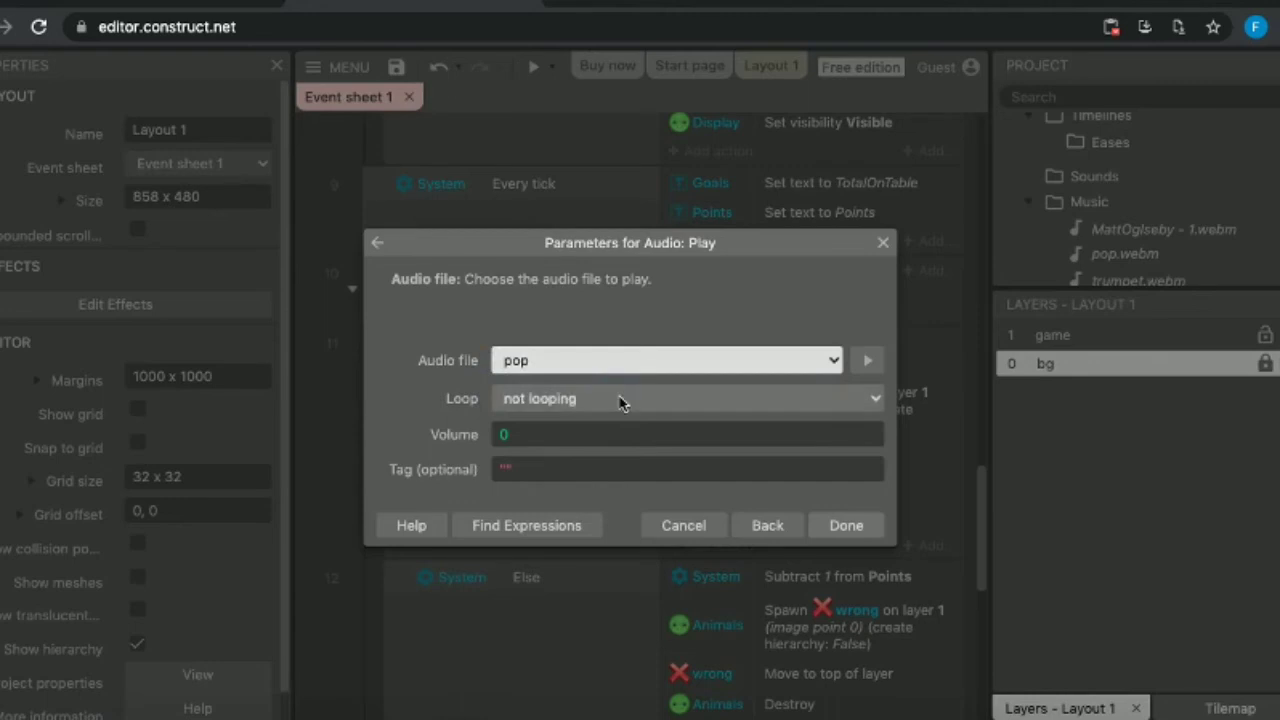
left_click(614, 436)
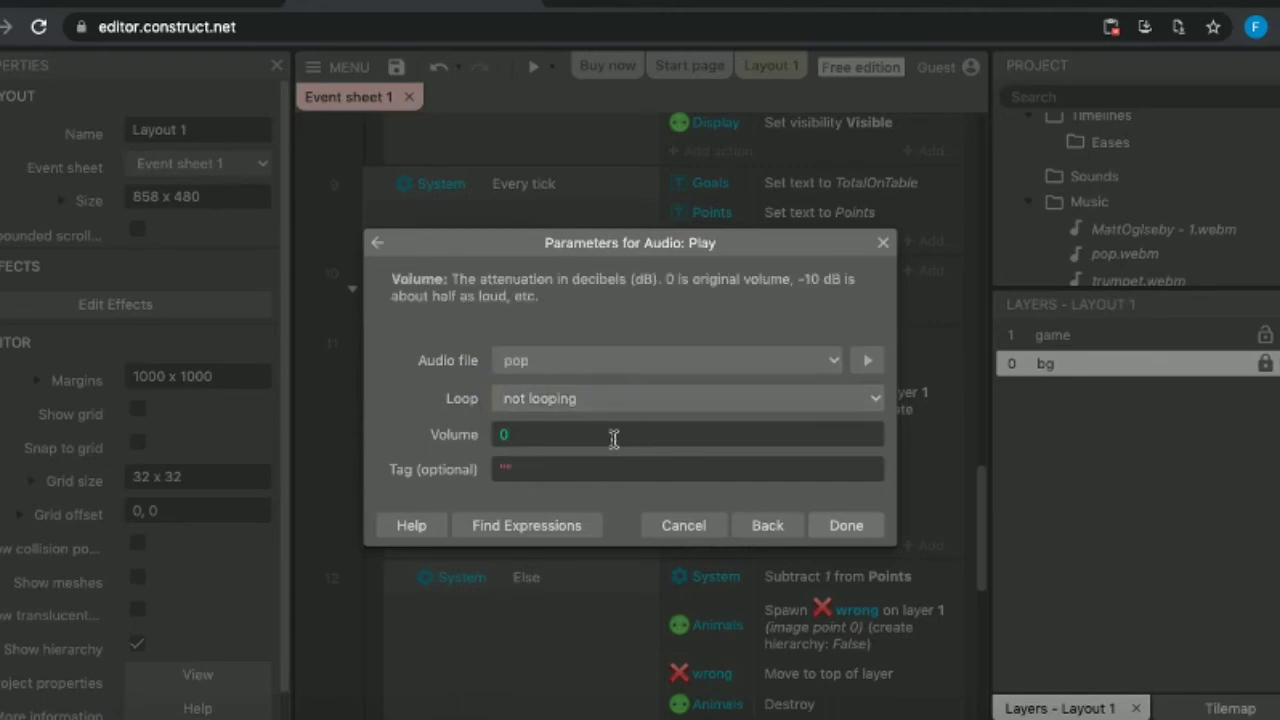
key("BackSpace")
left_click(552, 476)
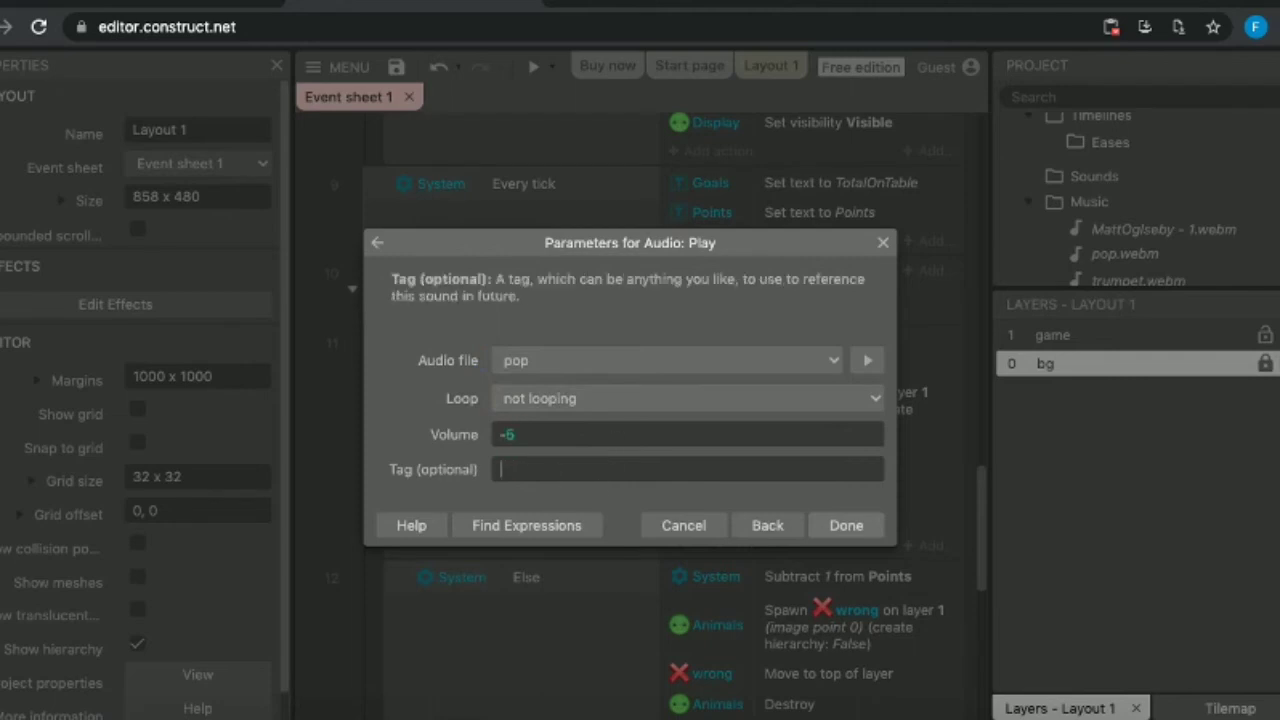
left_click(559, 398)
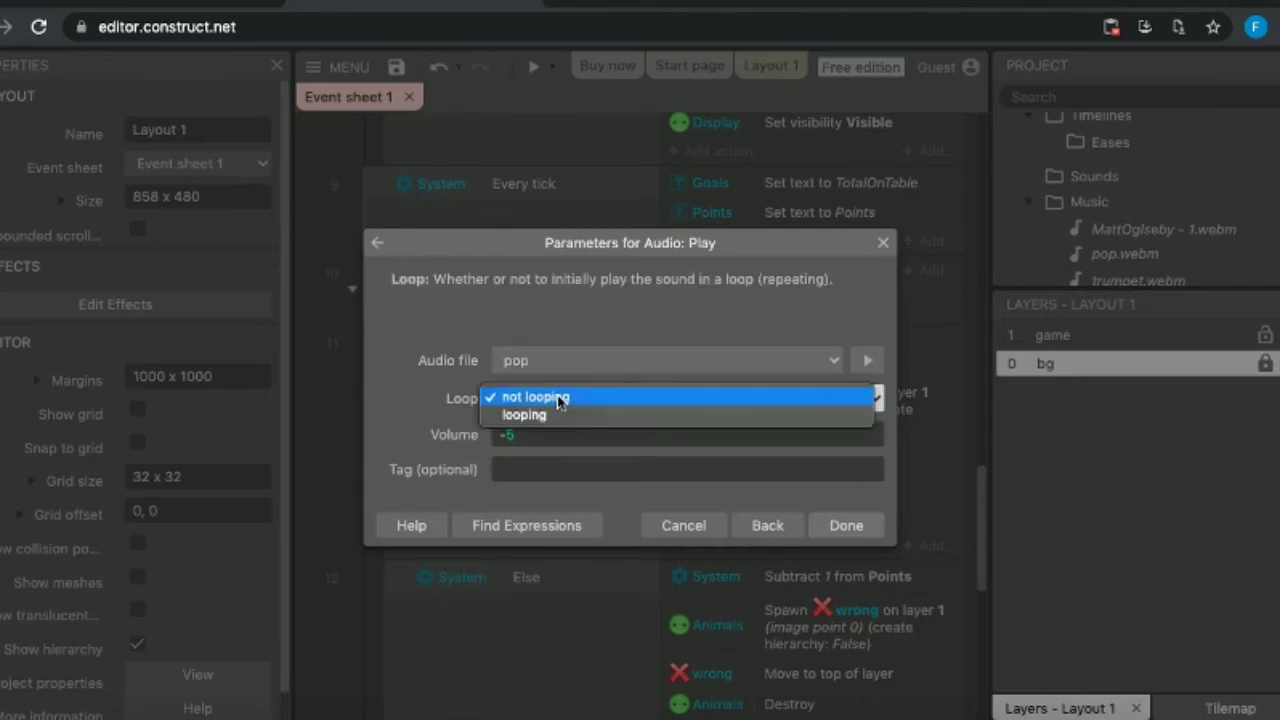
left_click(559, 398)
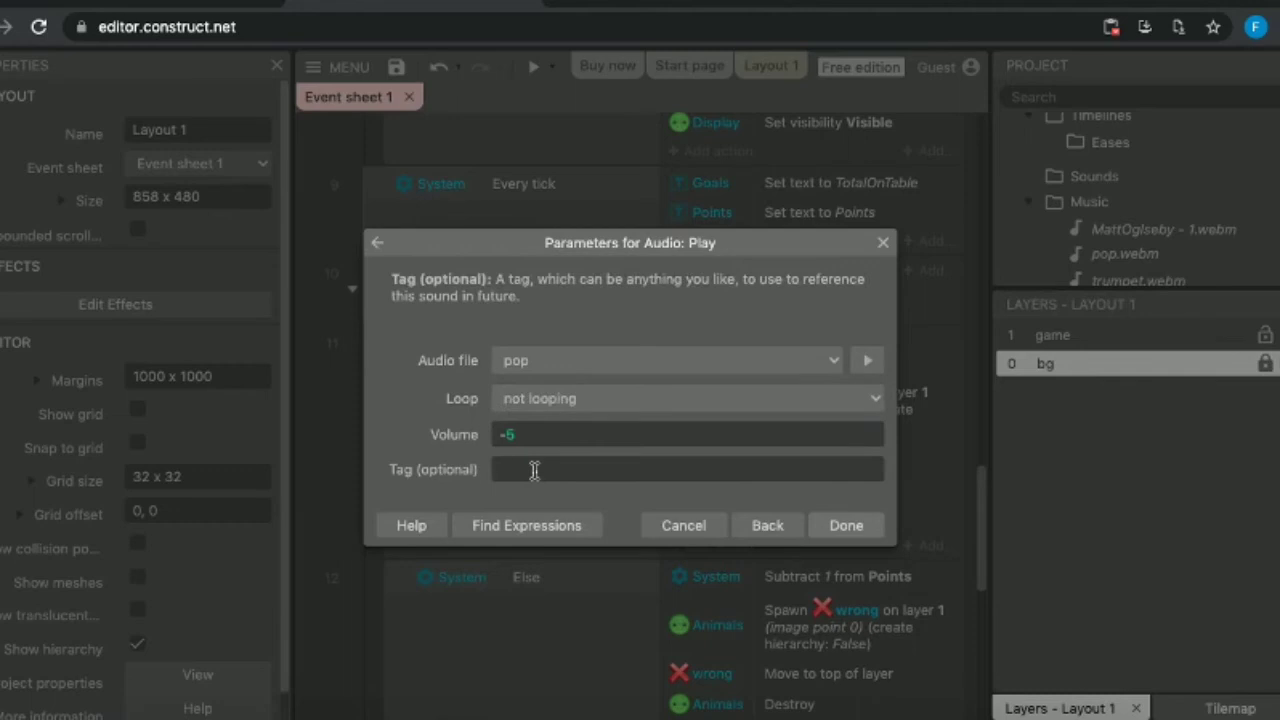
Set the pop sound's tag to "sound" in quotation marks and confirm the parameters.
type("sound")
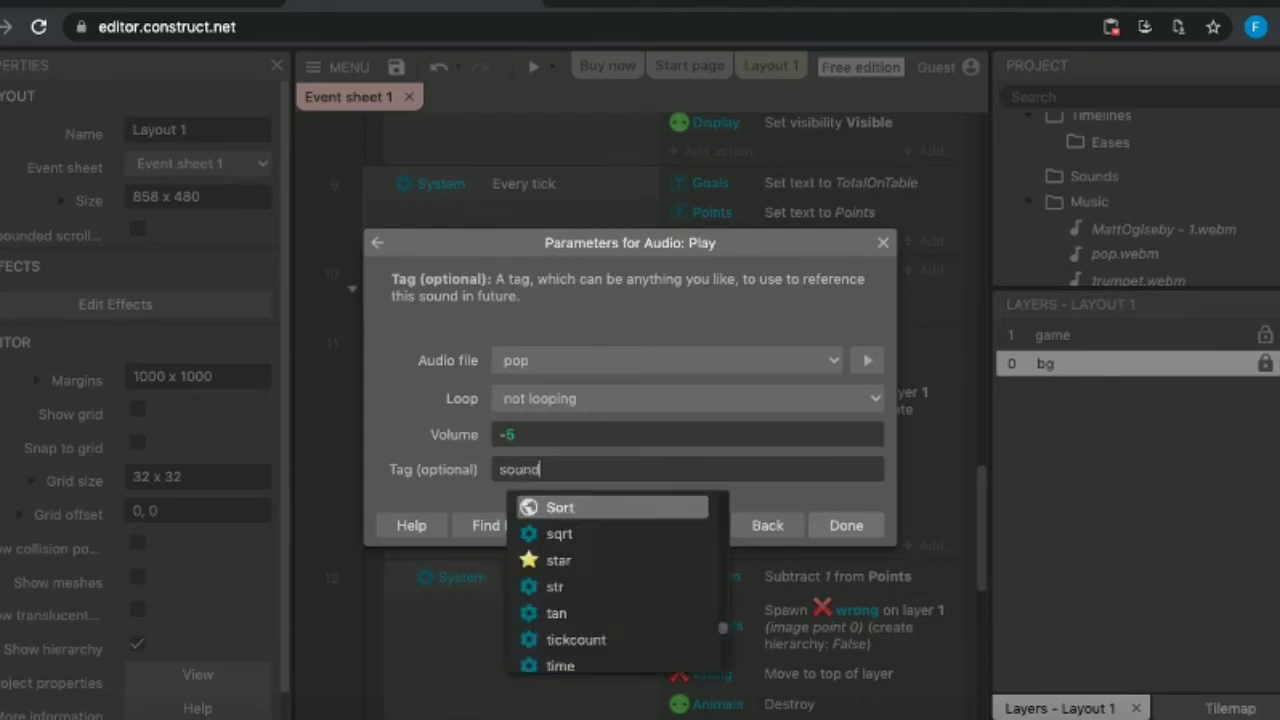
key("Escape")
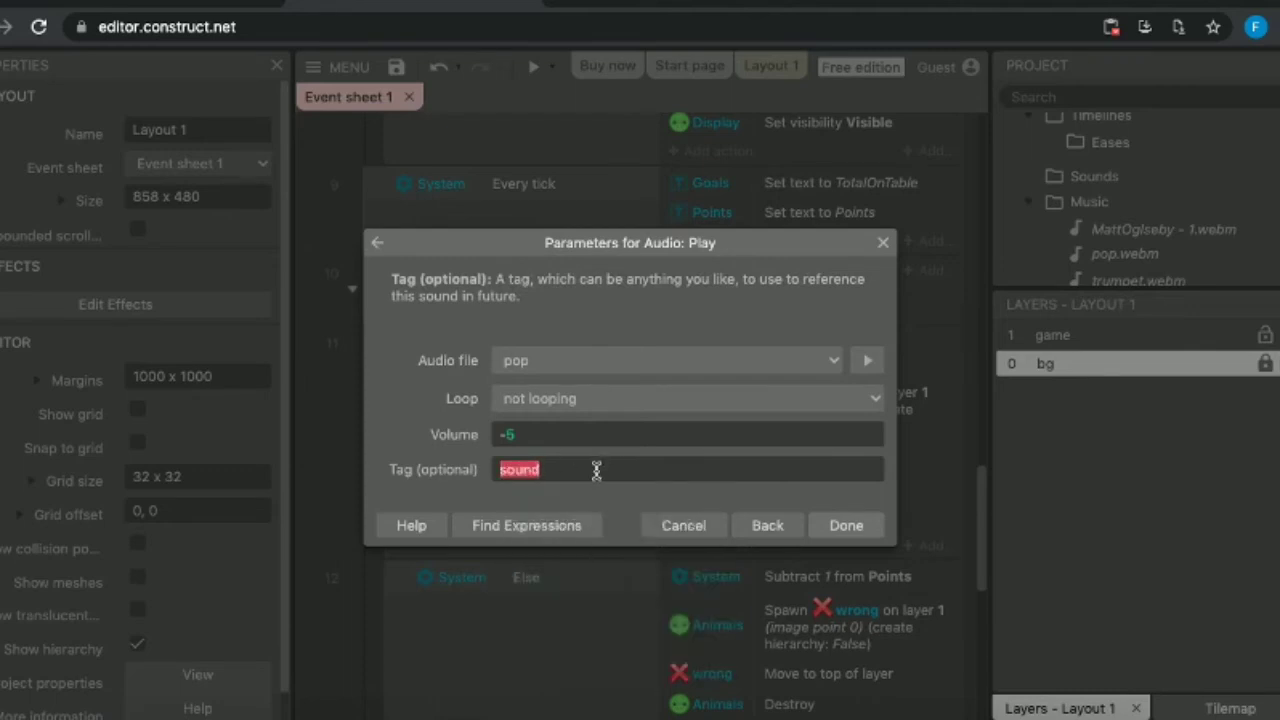
type("\"")
type("\"")
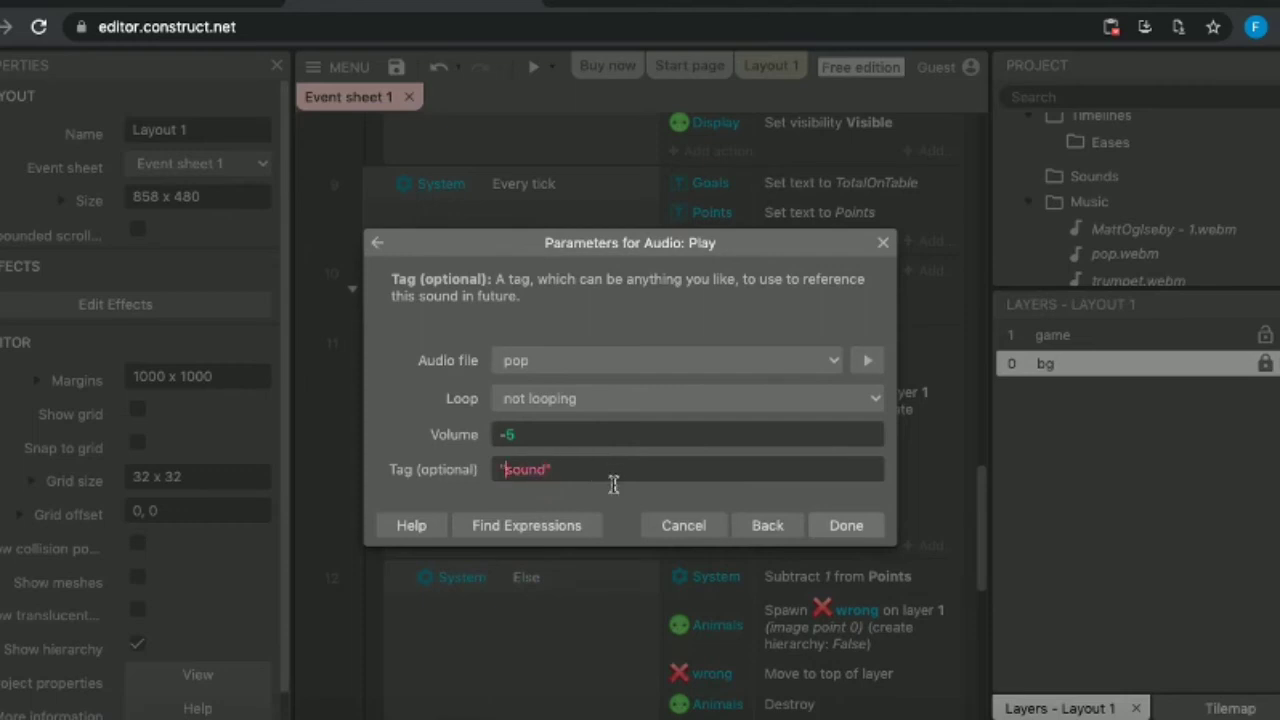
left_click(842, 526)
scroll(835, 528, "down", 3)
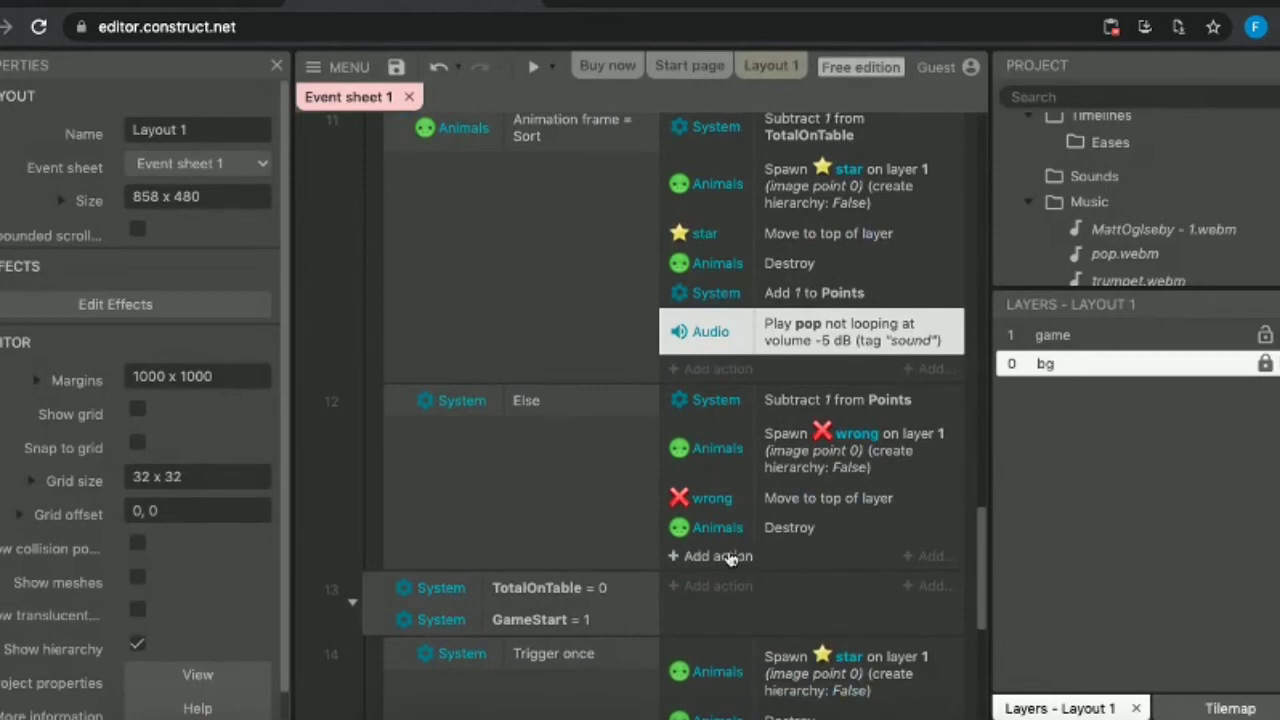
left_click(718, 556)
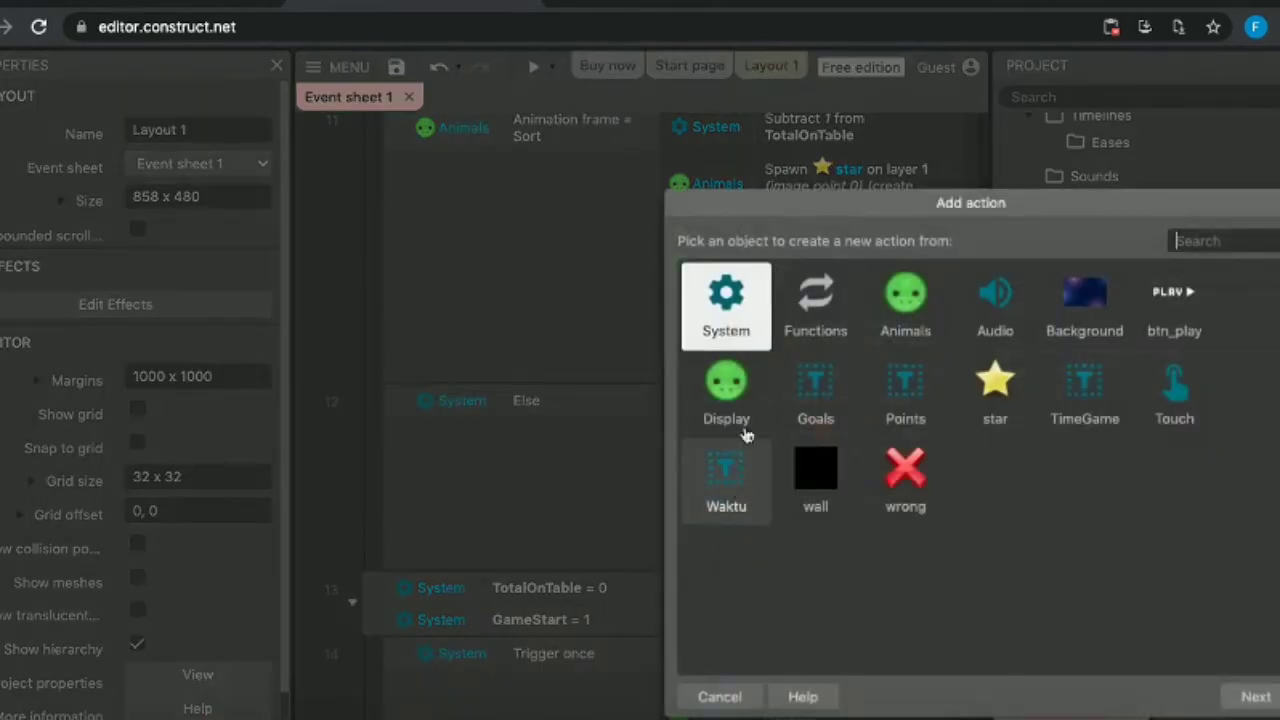
double_click(996, 314)
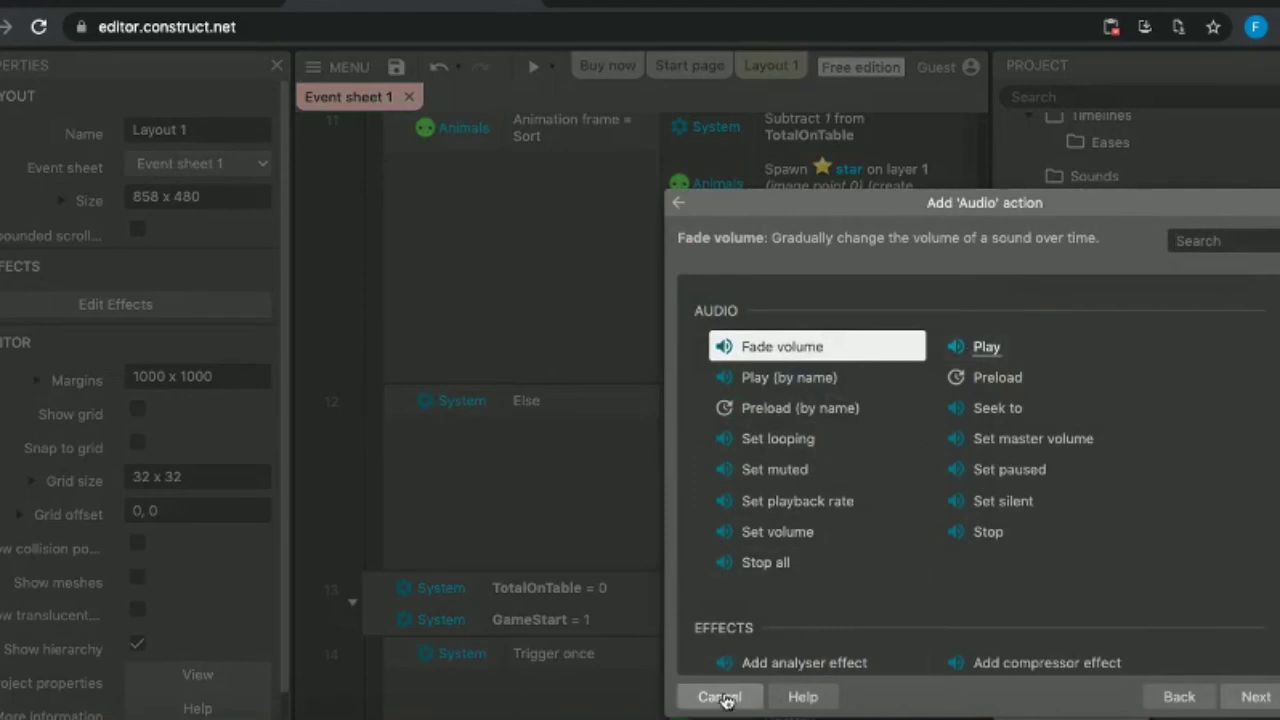
left_click(726, 700)
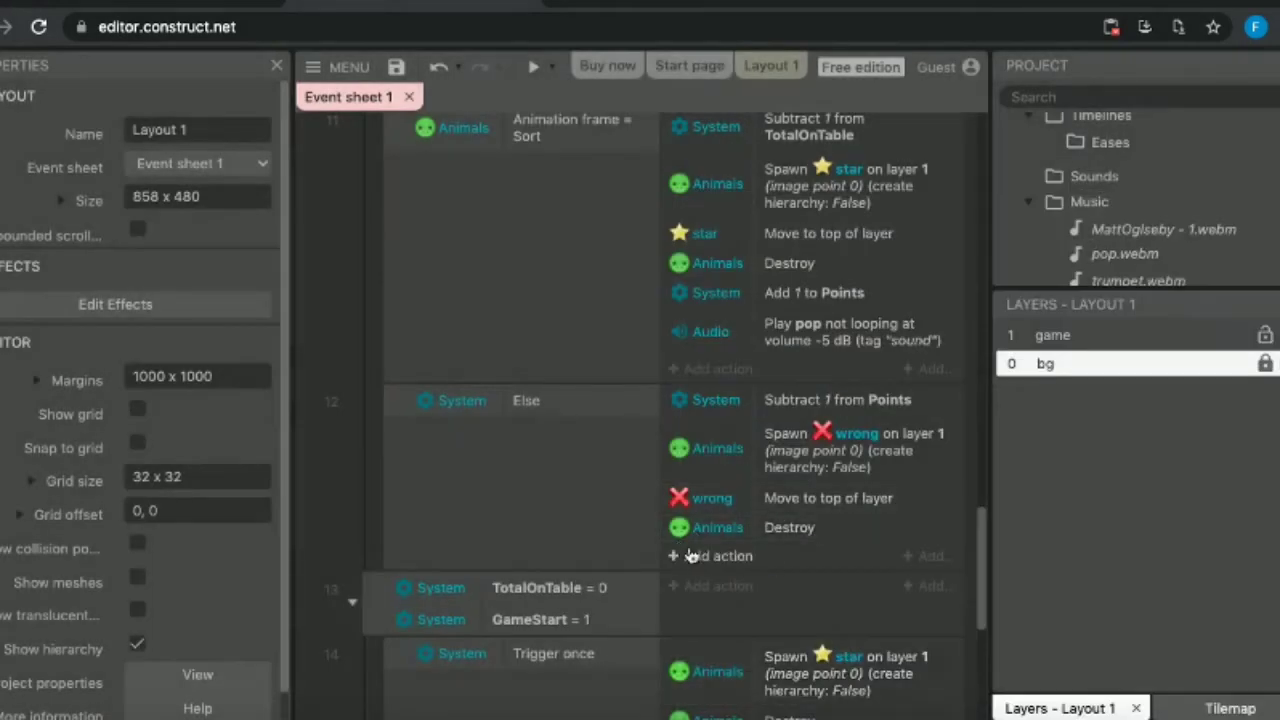
Add an Audio Play action to the Else sub-event of the On touched Animals event.
left_click(562, 472)
left_click(695, 556)
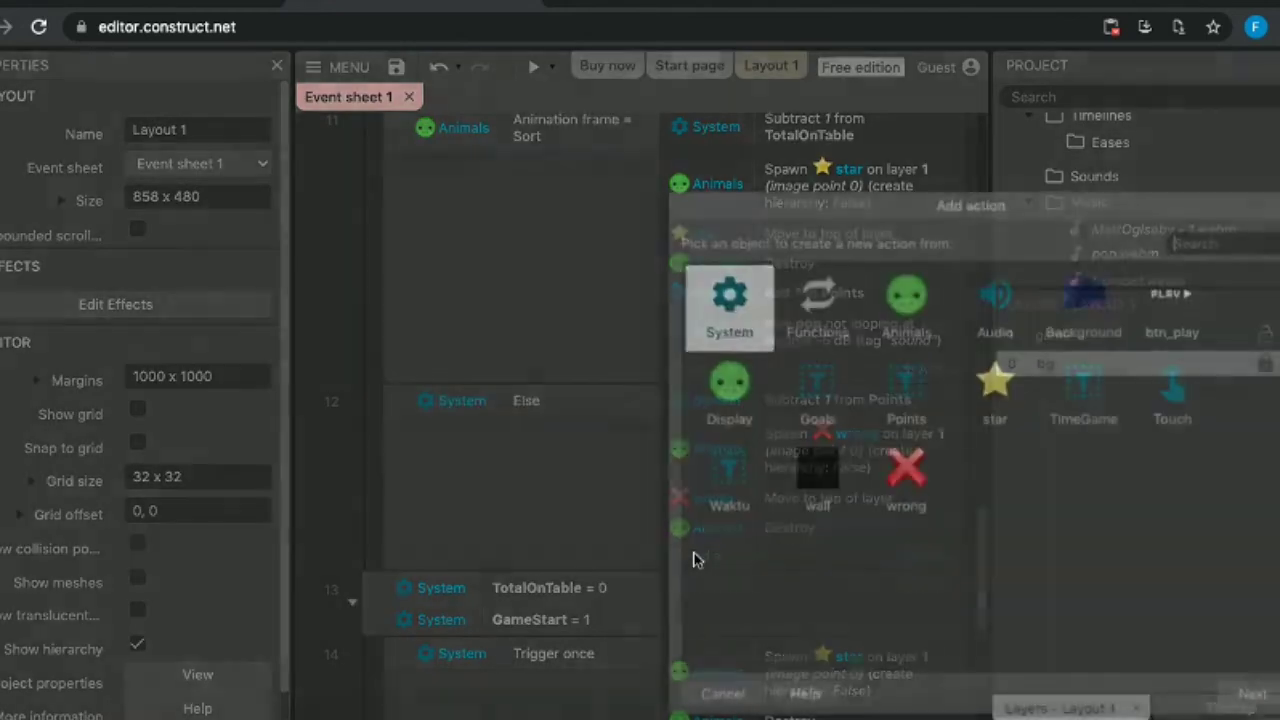
double_click(998, 310)
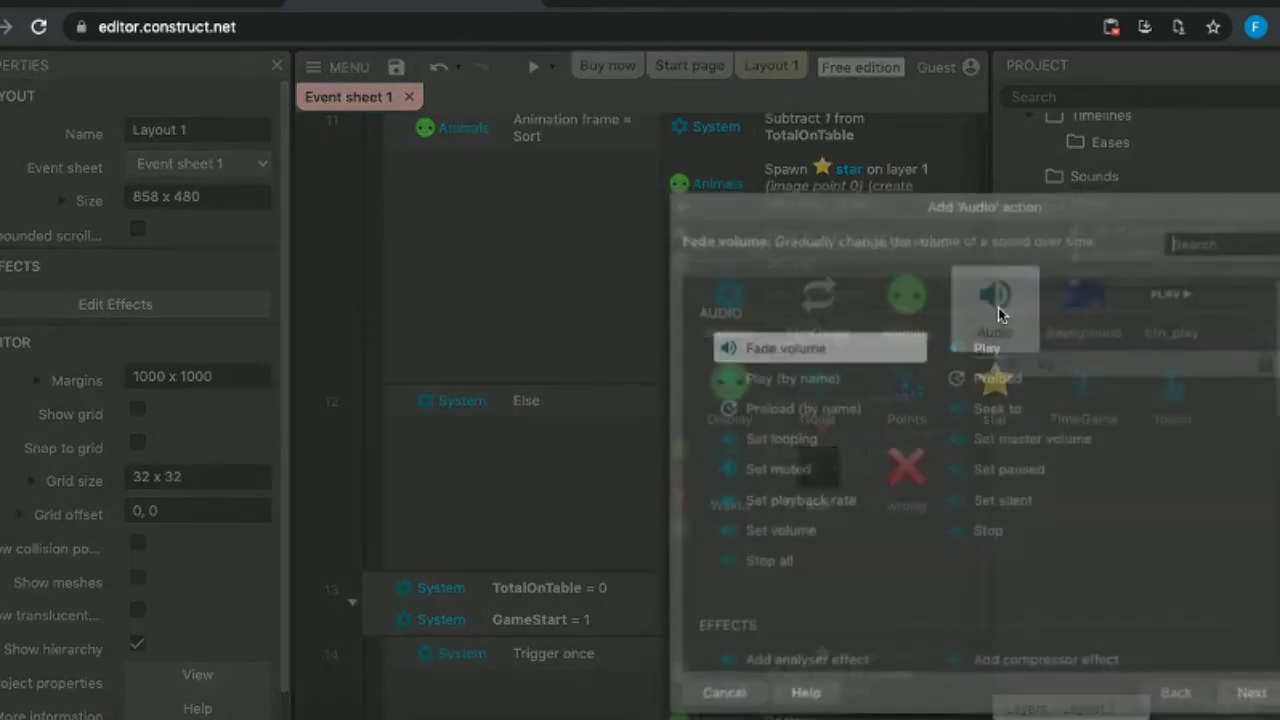
left_click(985, 350)
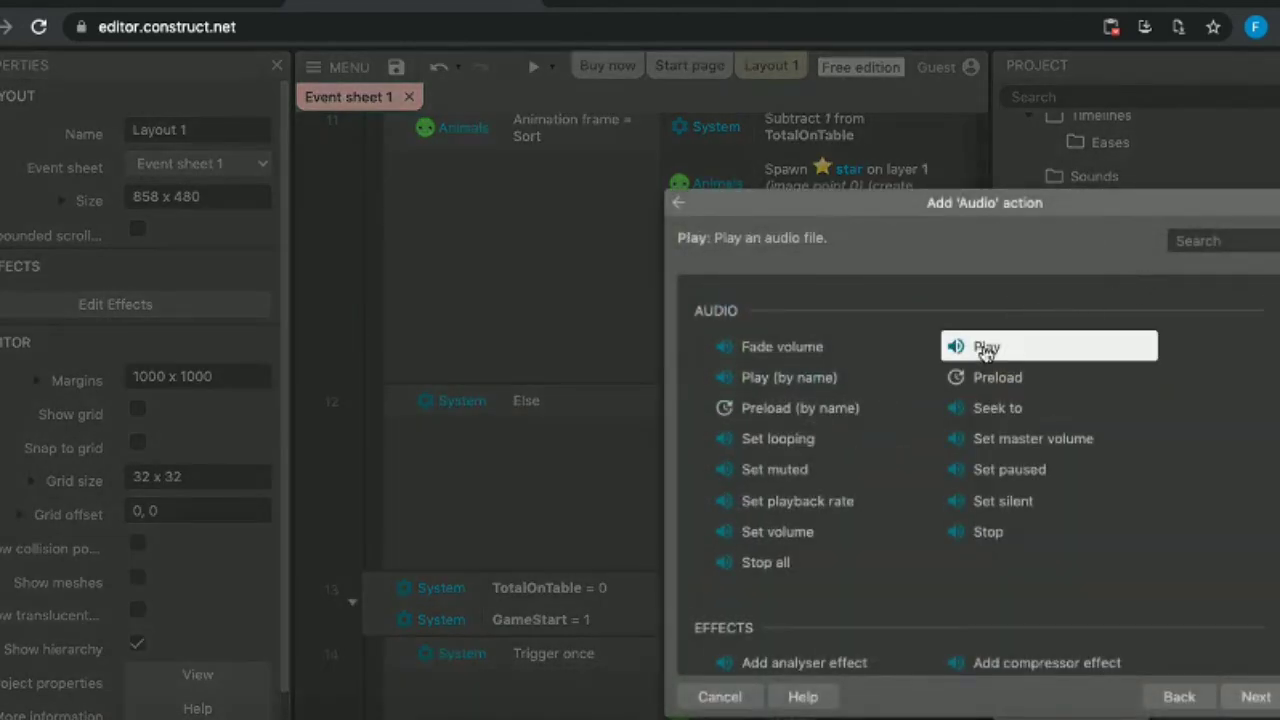
double_click(985, 350)
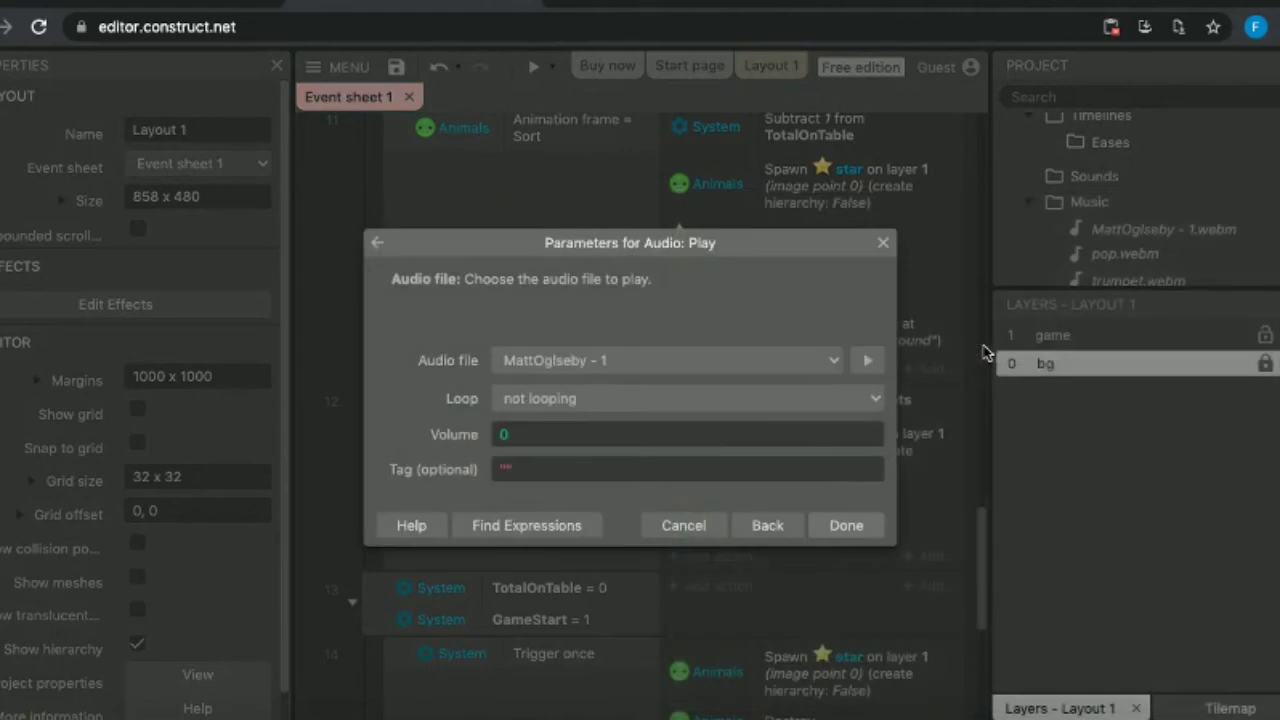
Configure the Else sub-event's Play action with the trumpet audio file, not looping, at volume -5.
left_click(690, 364)
left_click(578, 395)
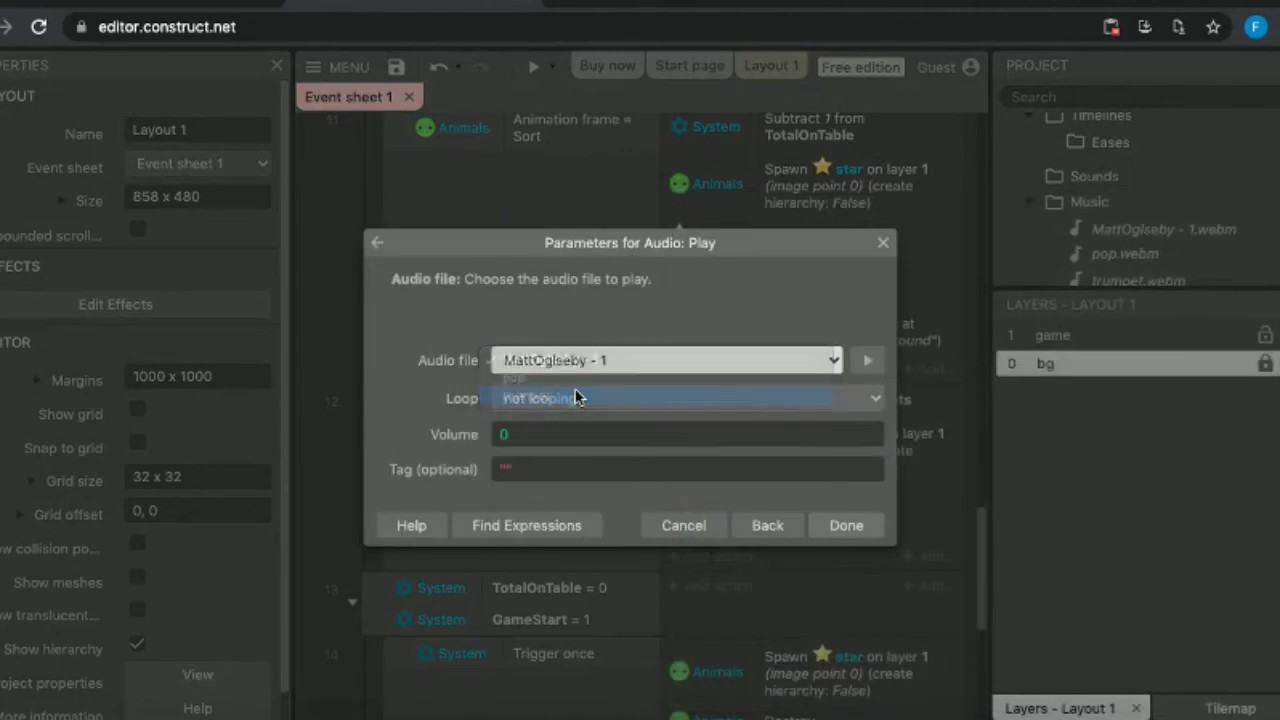
left_click(571, 403)
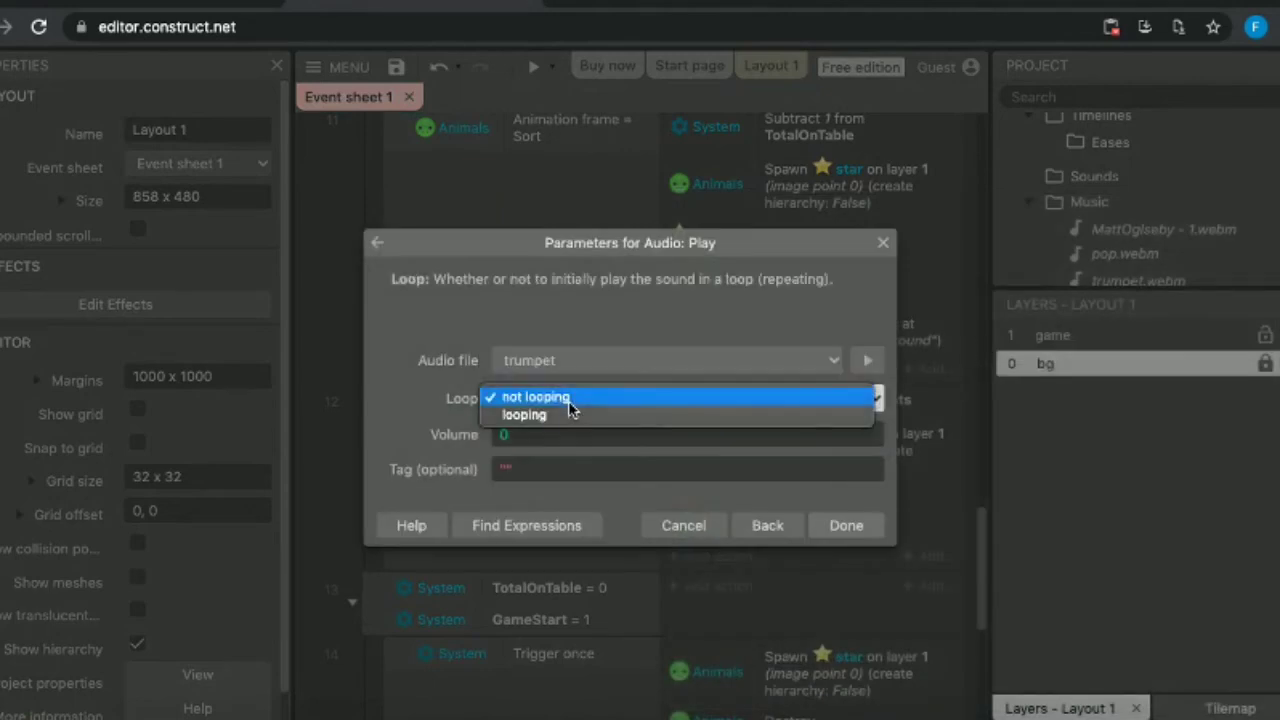
left_click(566, 401)
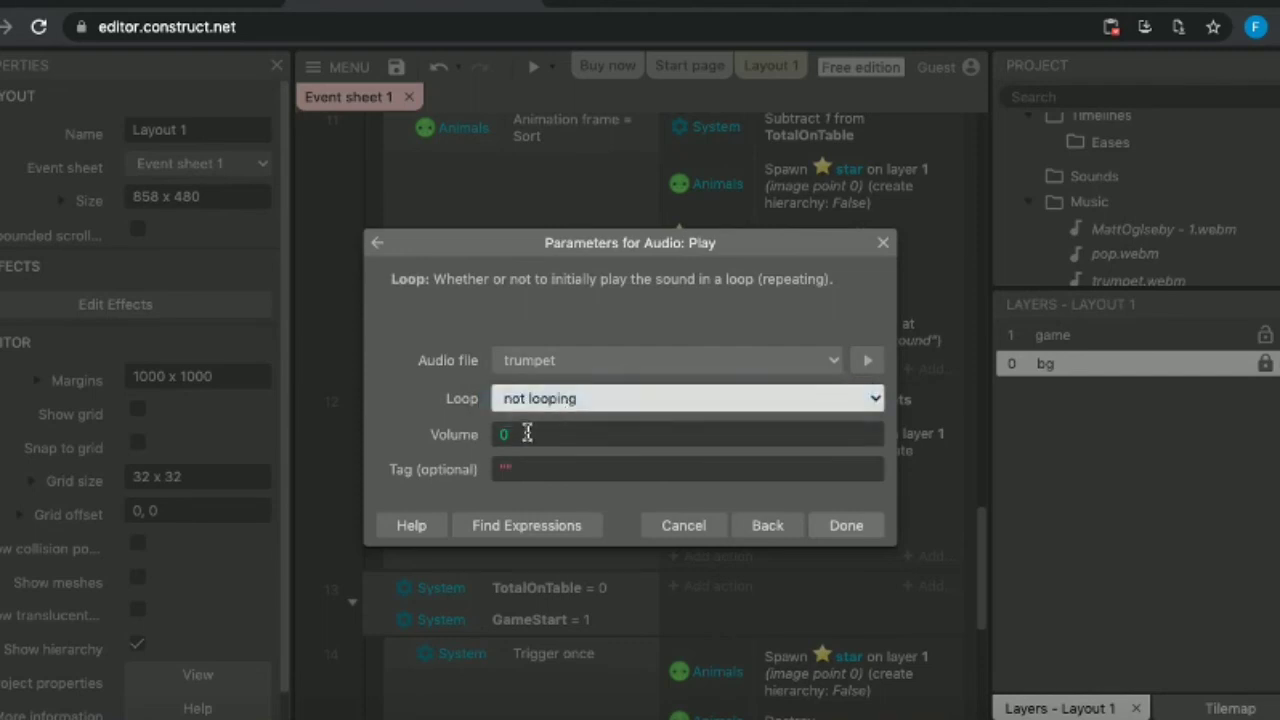
left_click(527, 433)
key("BackSpace")
type("-5")
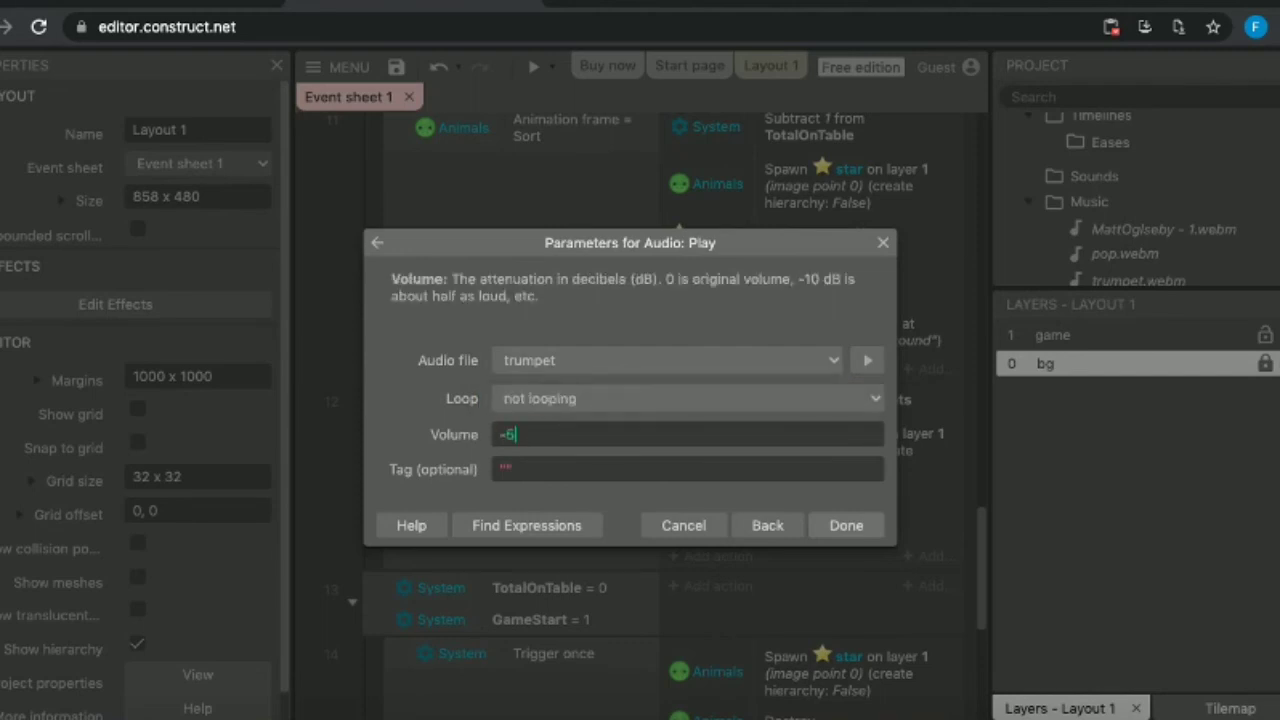
Tag the trumpet sound as "sound" in quotation marks and confirm the parameters.
left_click(537, 466)
type("\"")
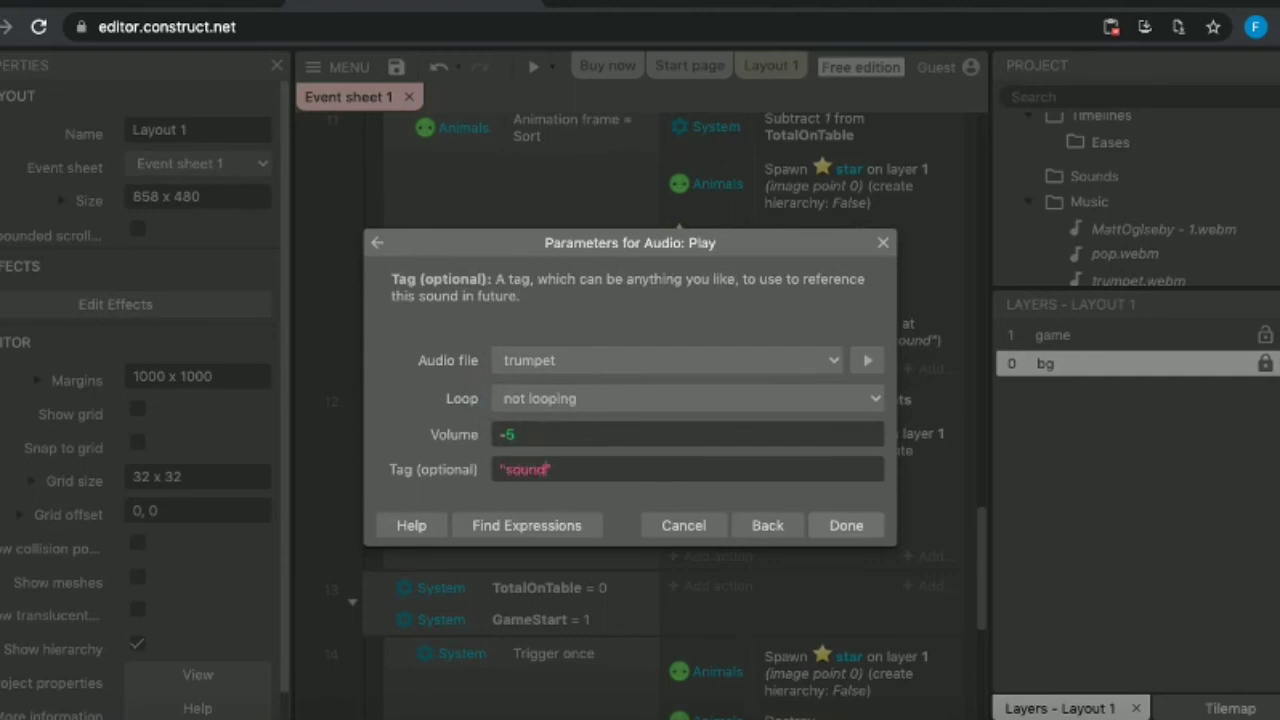
type("sound")
left_click(845, 525)
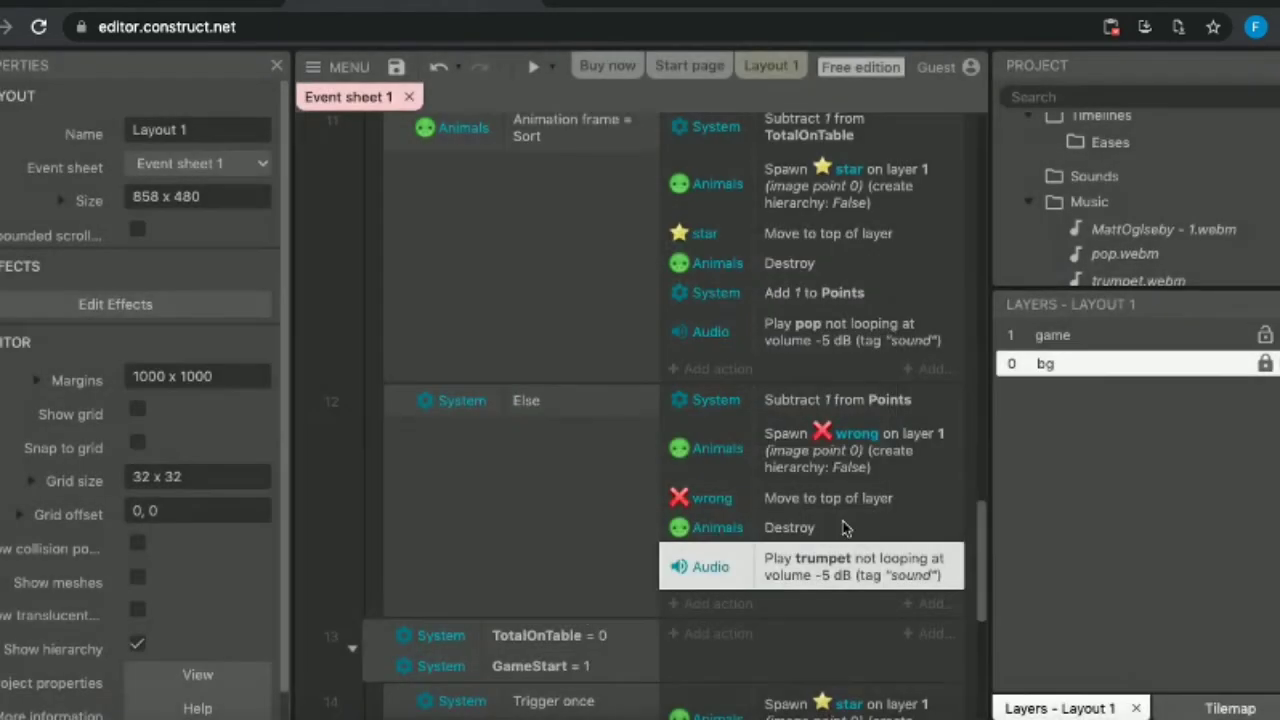
Preview the game, start play, touch one matching and two wrong animals to test the sounds, and close the preview.
scroll(843, 528, "down", 3)
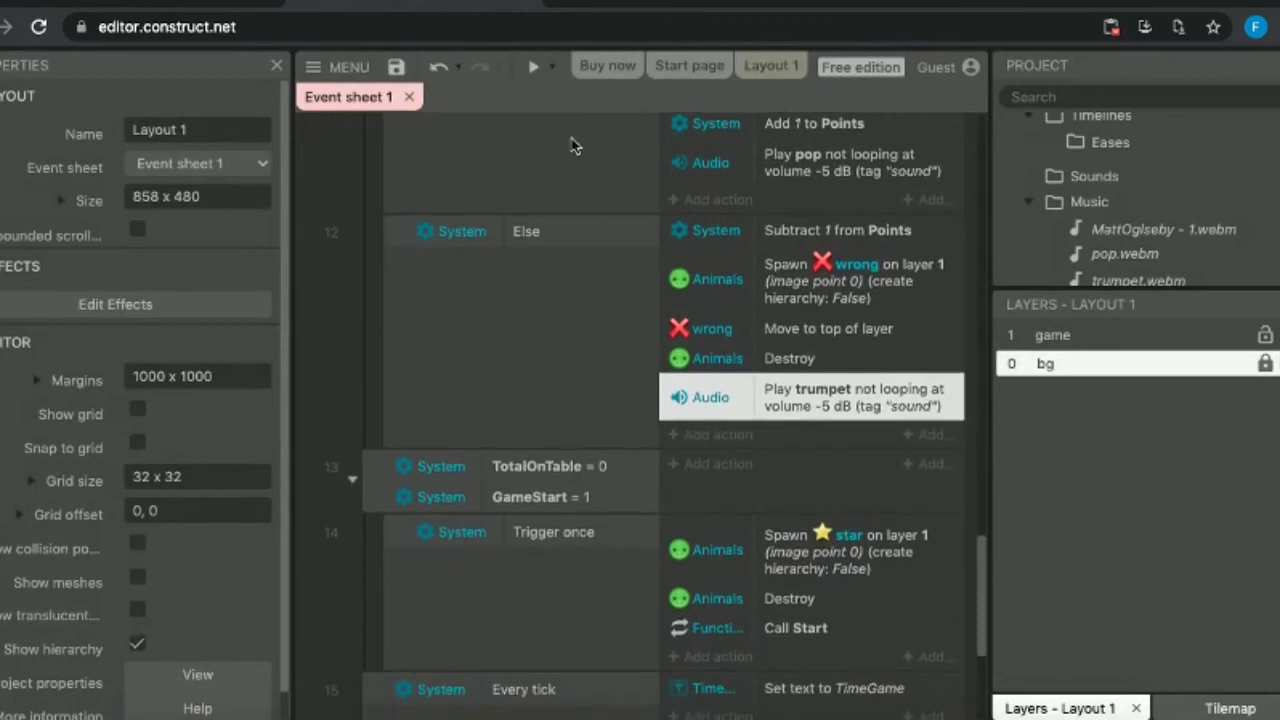
left_click(533, 66)
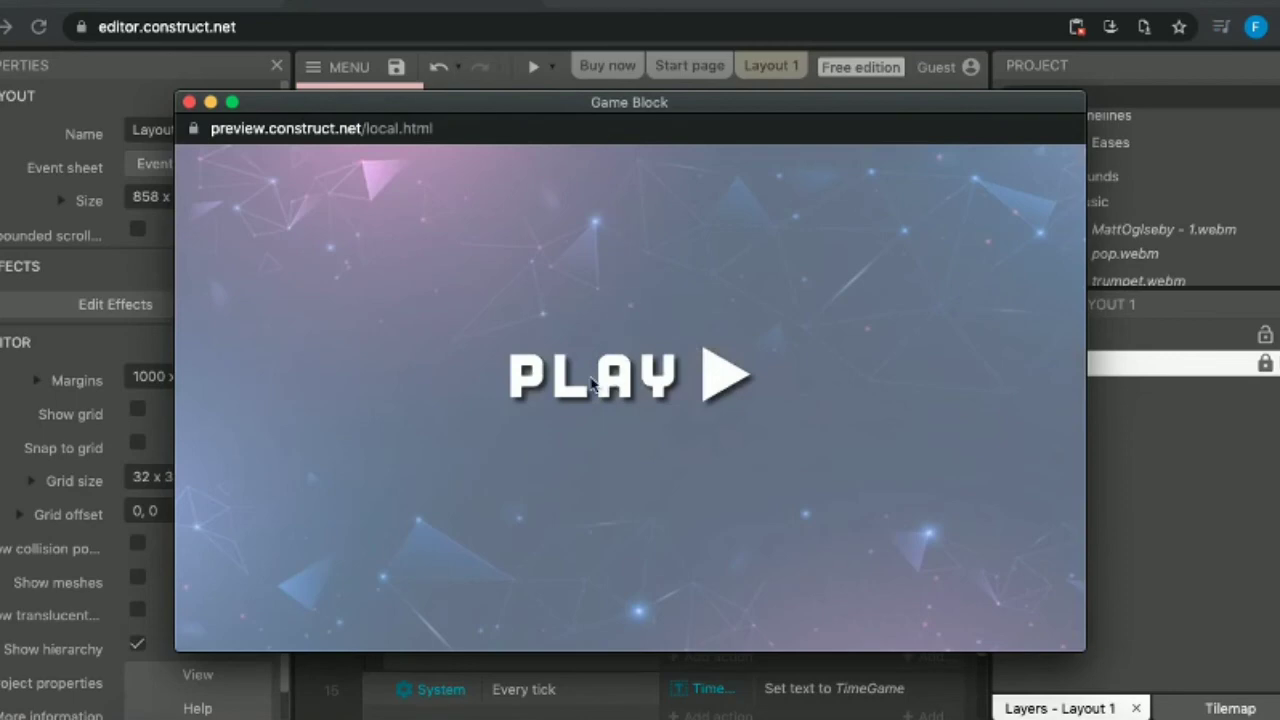
left_click(591, 383)
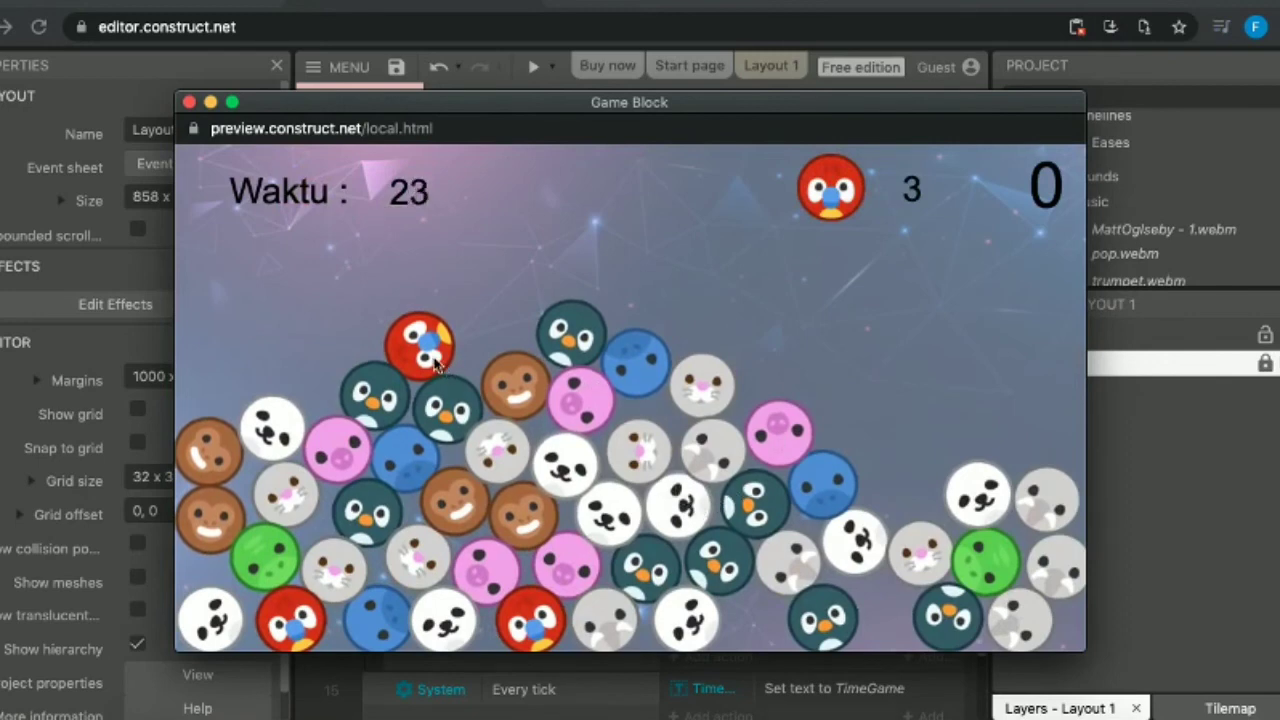
left_click(430, 355)
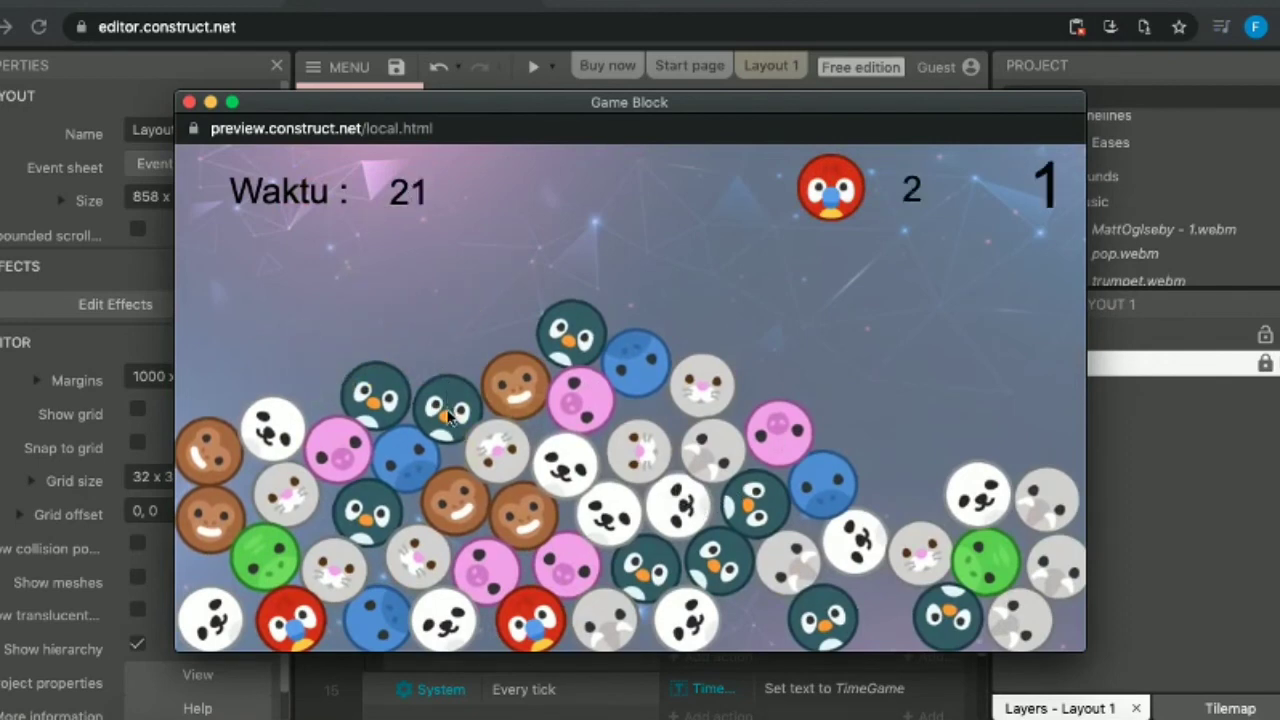
left_click(447, 413)
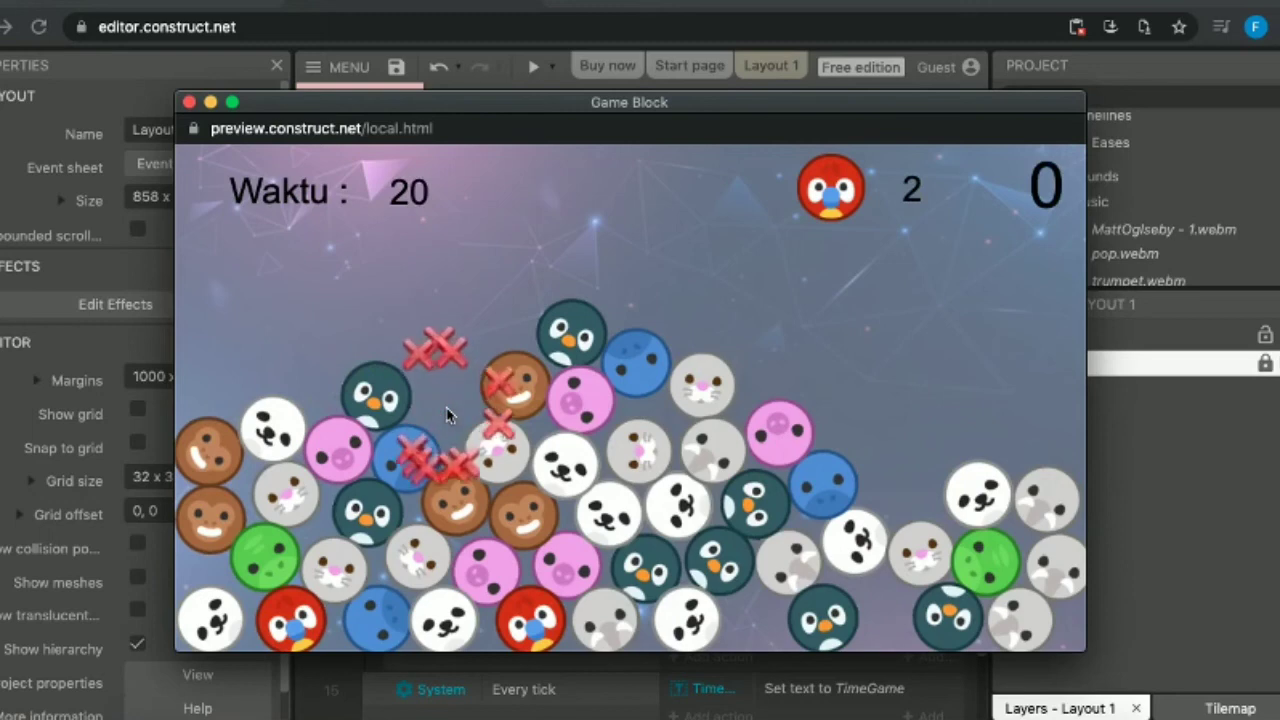
left_click(380, 397)
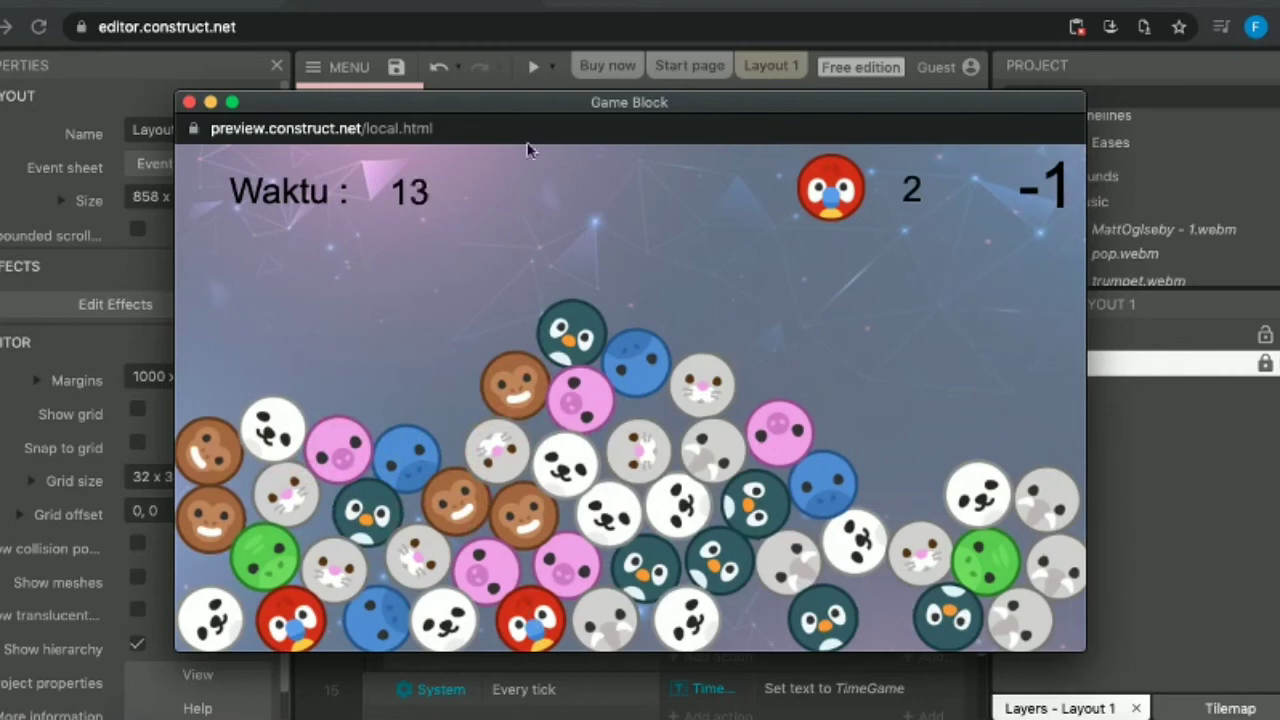
left_click(190, 106)
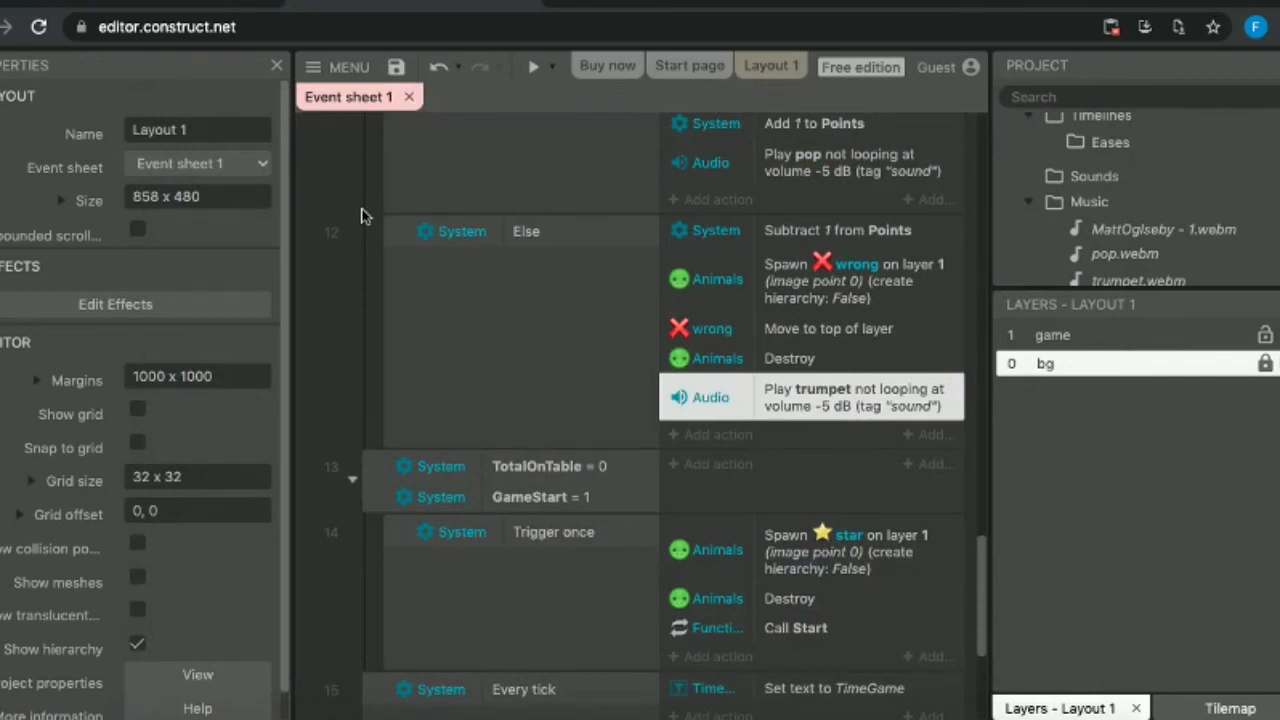
Set the volume of the trumpet Play action in the Else sub-event to -10.
double_click(778, 403)
left_click(633, 430)
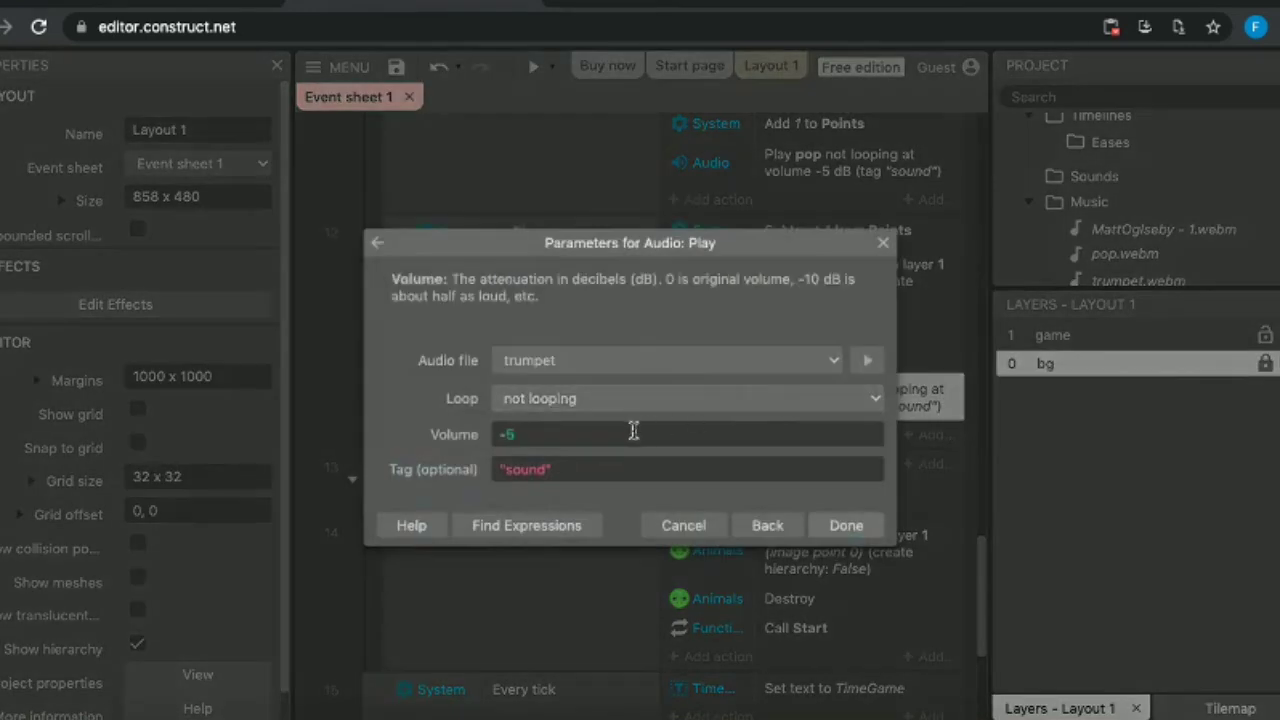
key("BackSpace")
type("10")
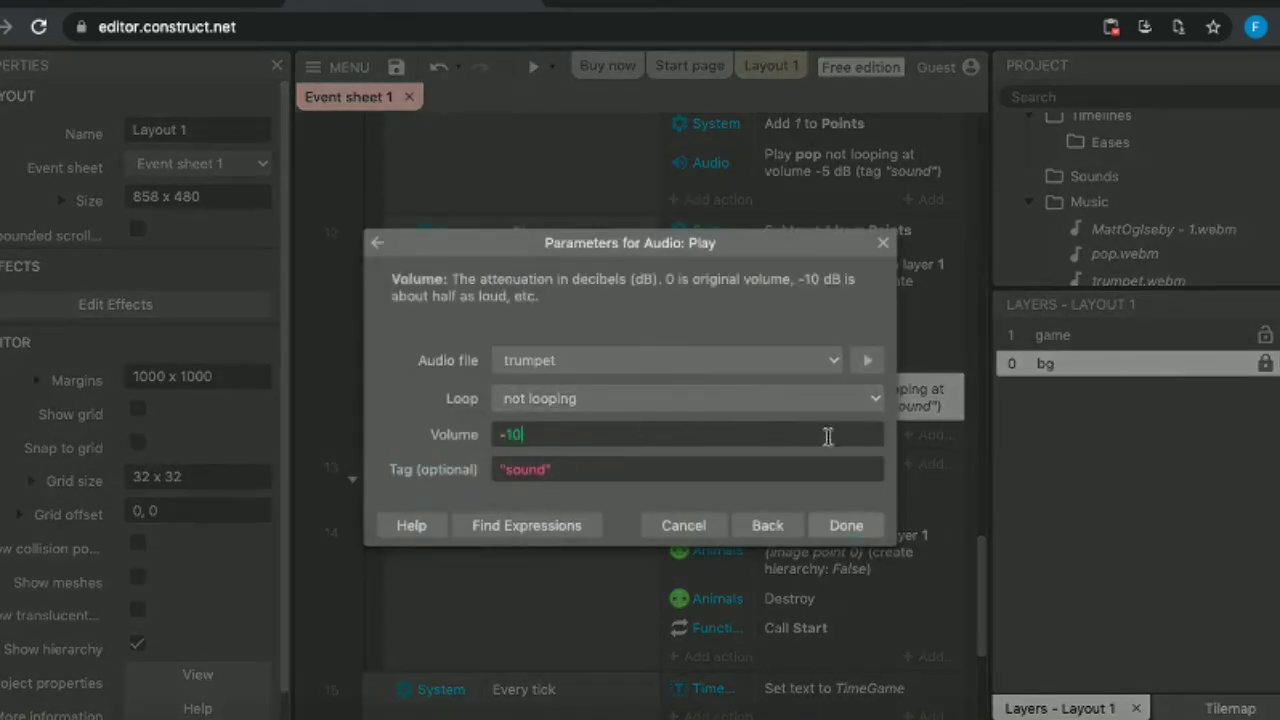
left_click(845, 527)
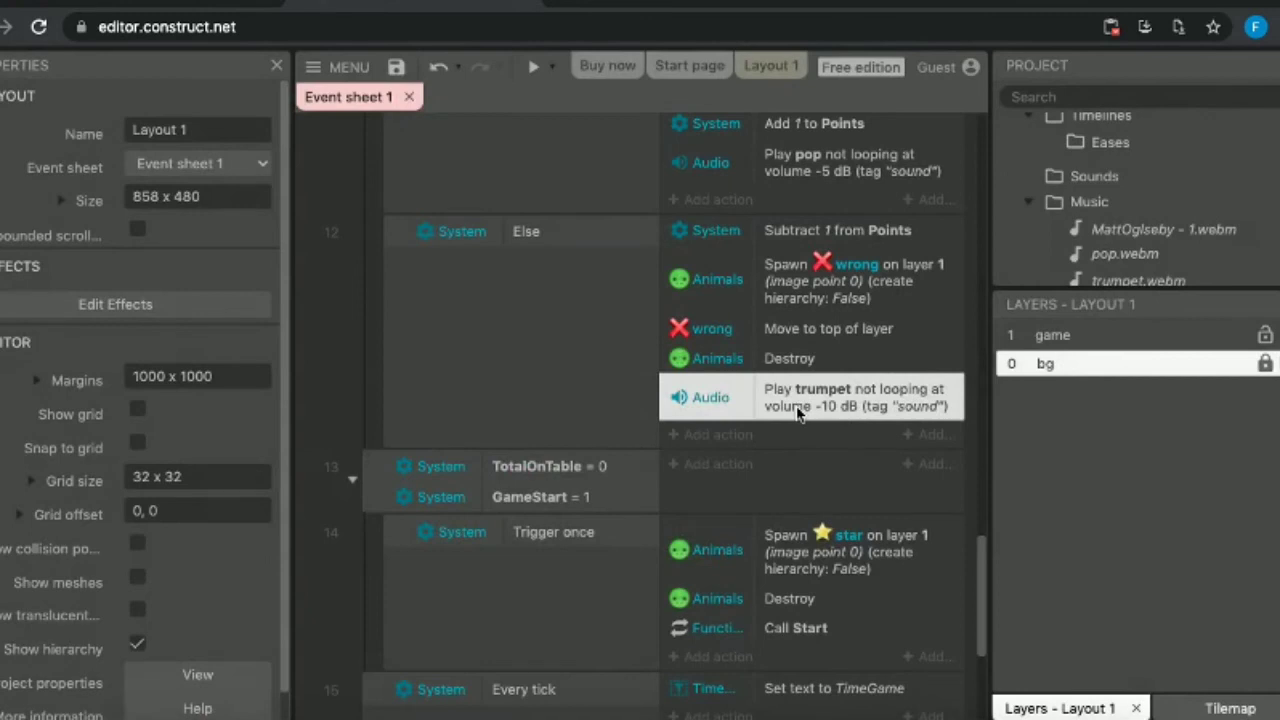
Add a new event at the end of the event sheet with the System Compare variable condition.
scroll(800, 405, "up", 3)
scroll(810, 395, "down", 2)
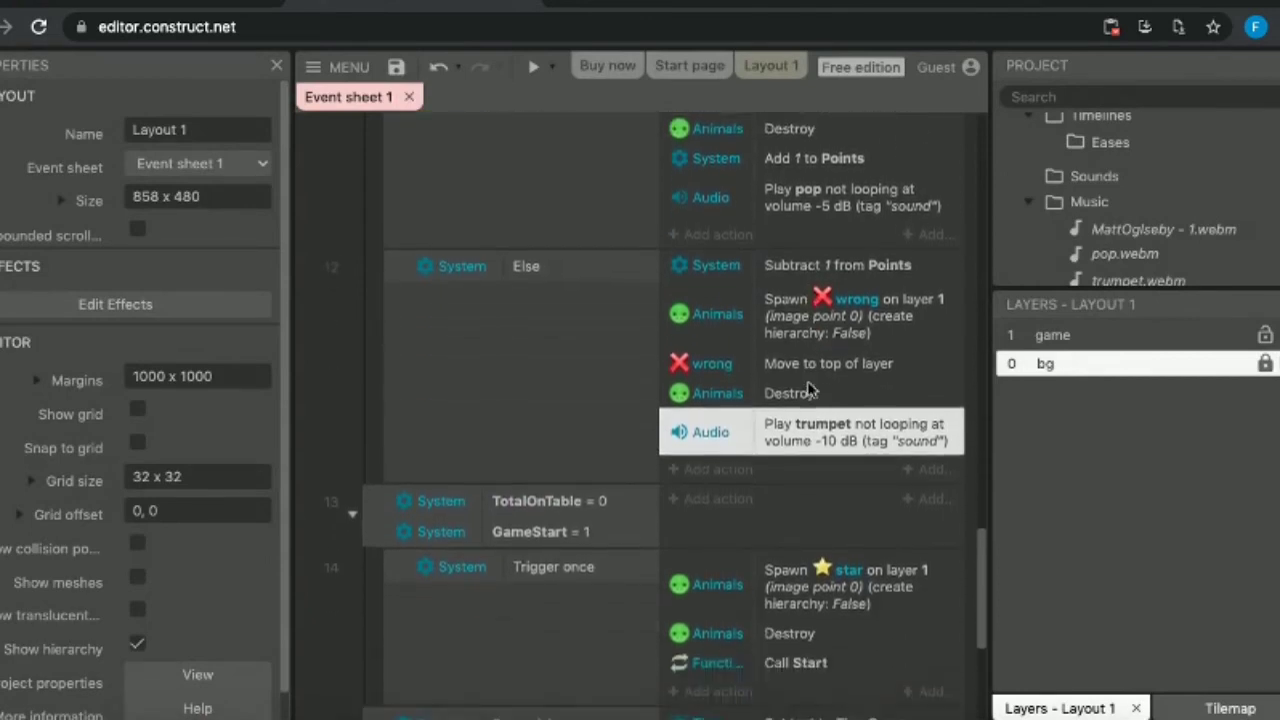
left_click(594, 360)
scroll(462, 550, "down", 5)
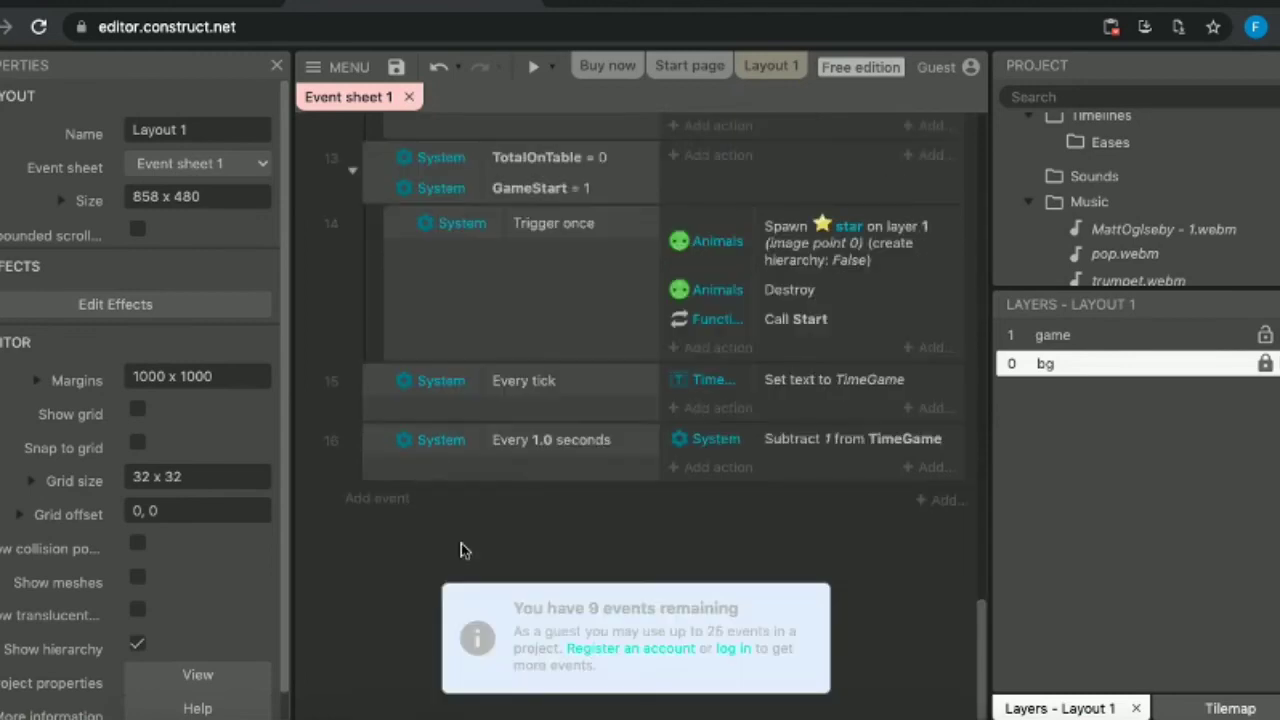
left_click(383, 500)
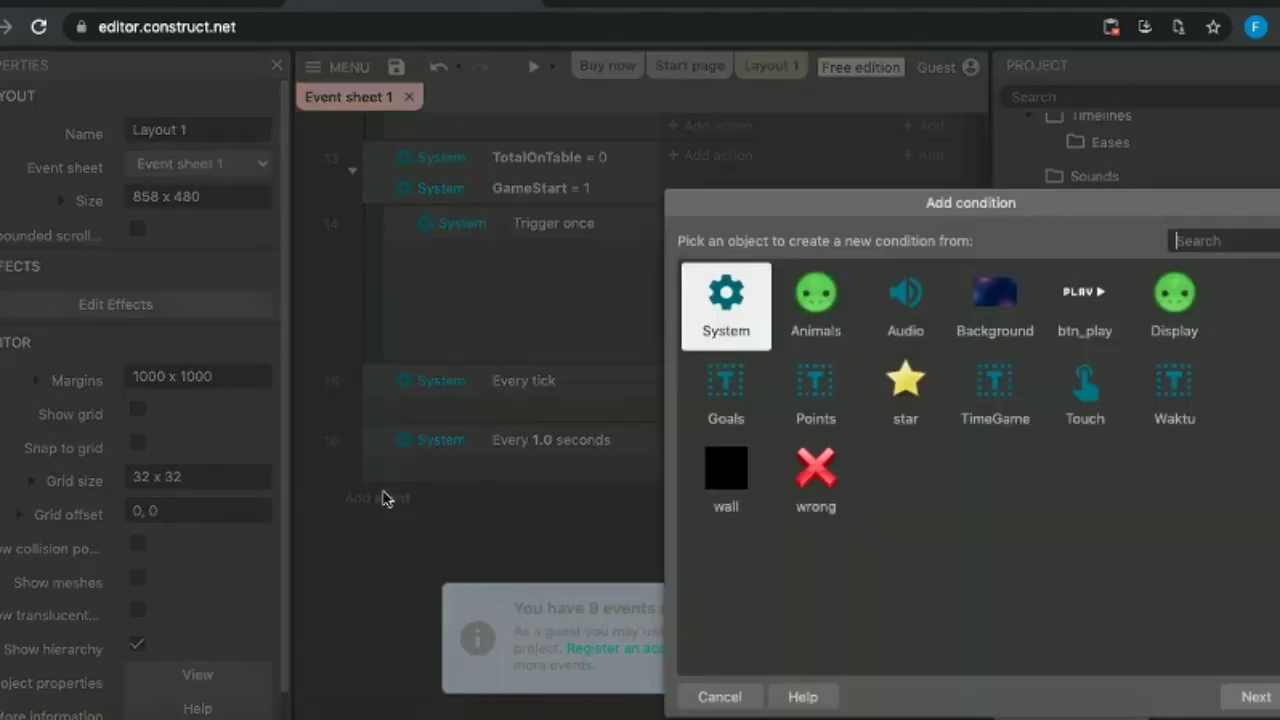
double_click(720, 295)
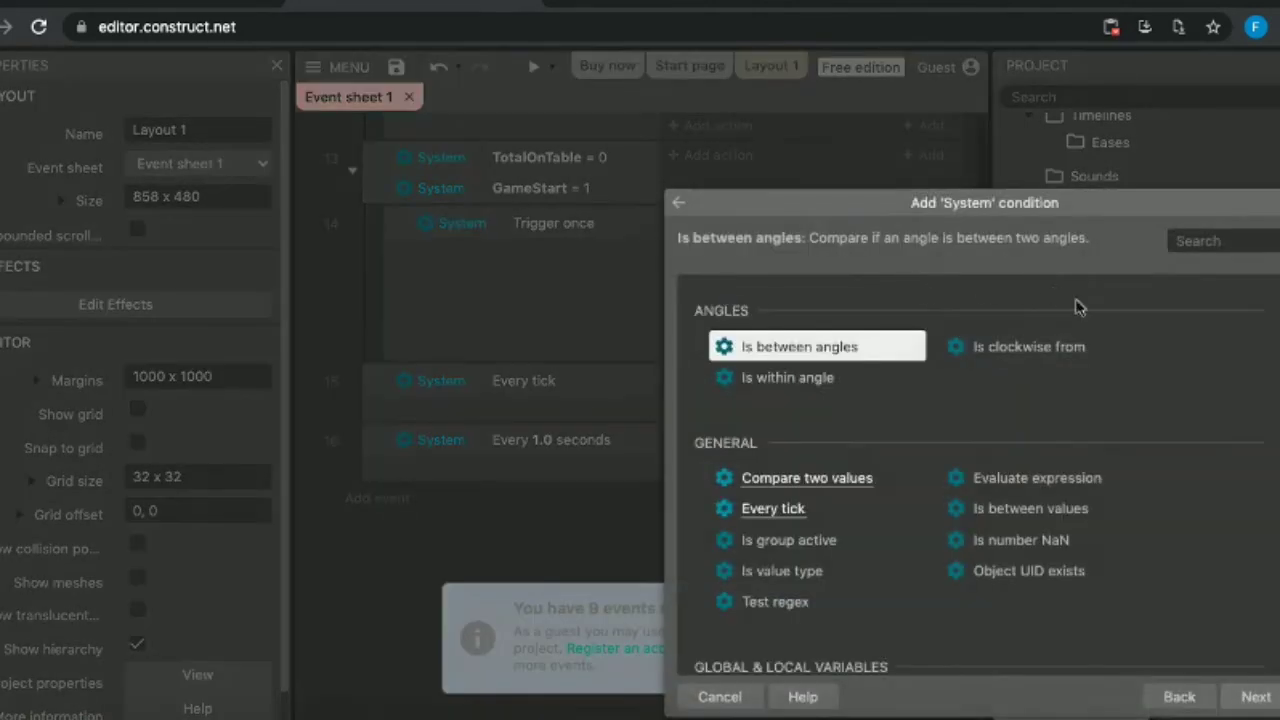
left_click(1178, 240)
type("valu")
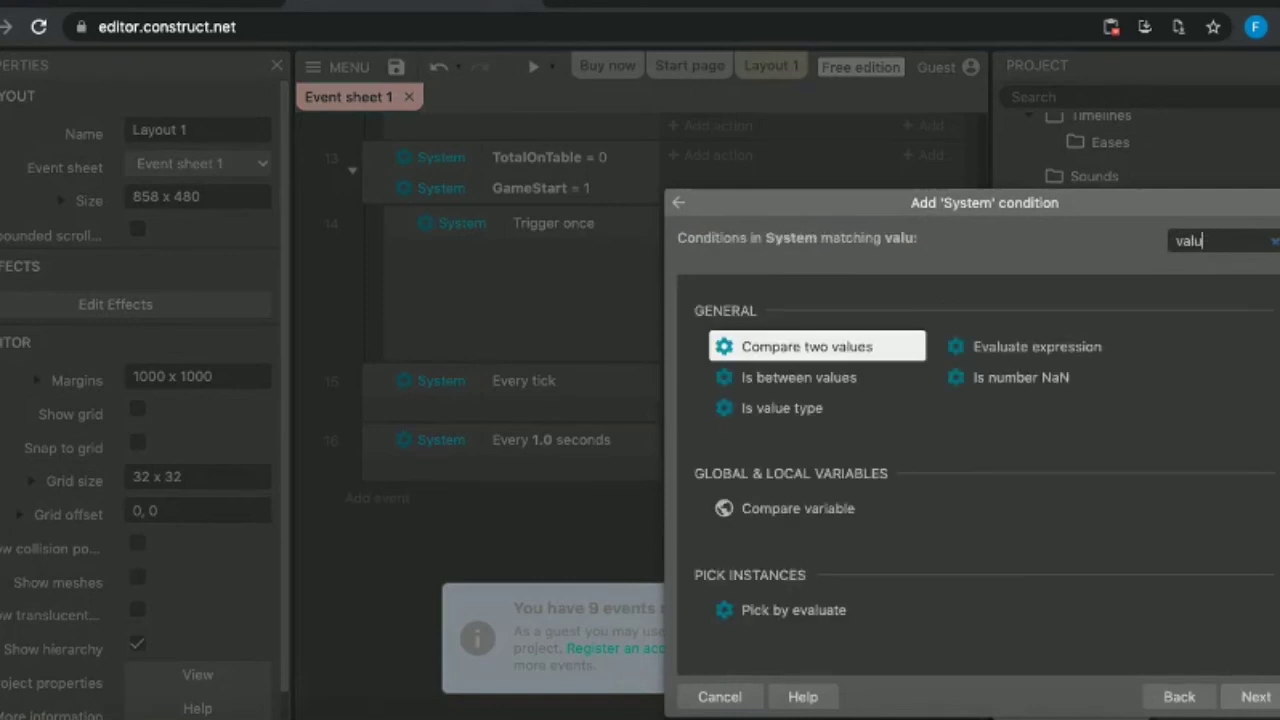
double_click(810, 508)
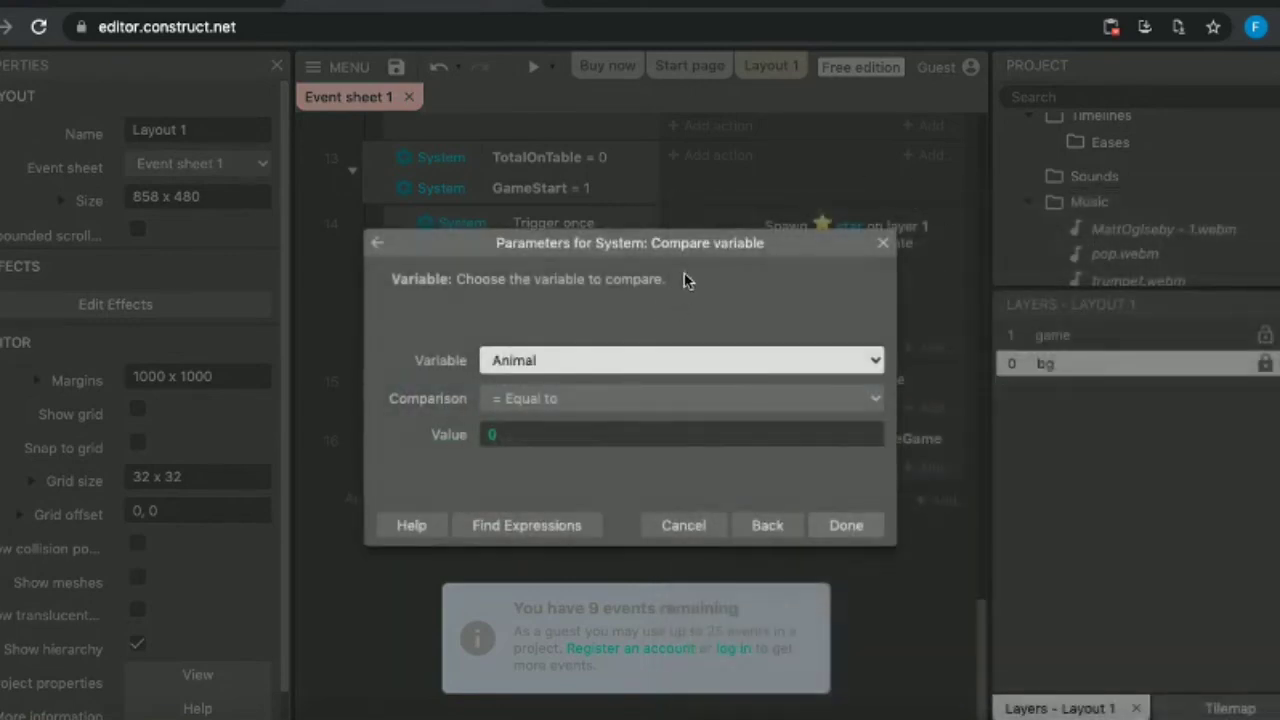
Set the condition to TimeGame less or equal to 0 and confirm it.
left_click(580, 366)
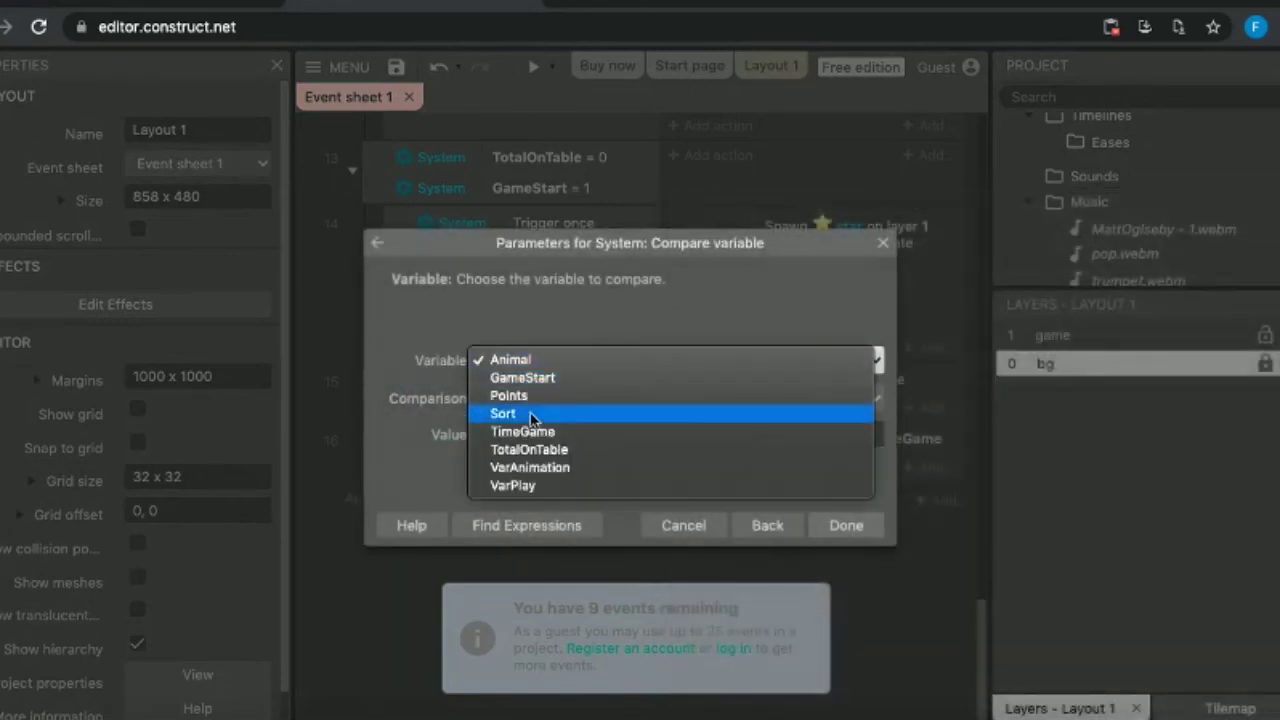
left_click(509, 431)
left_click(509, 437)
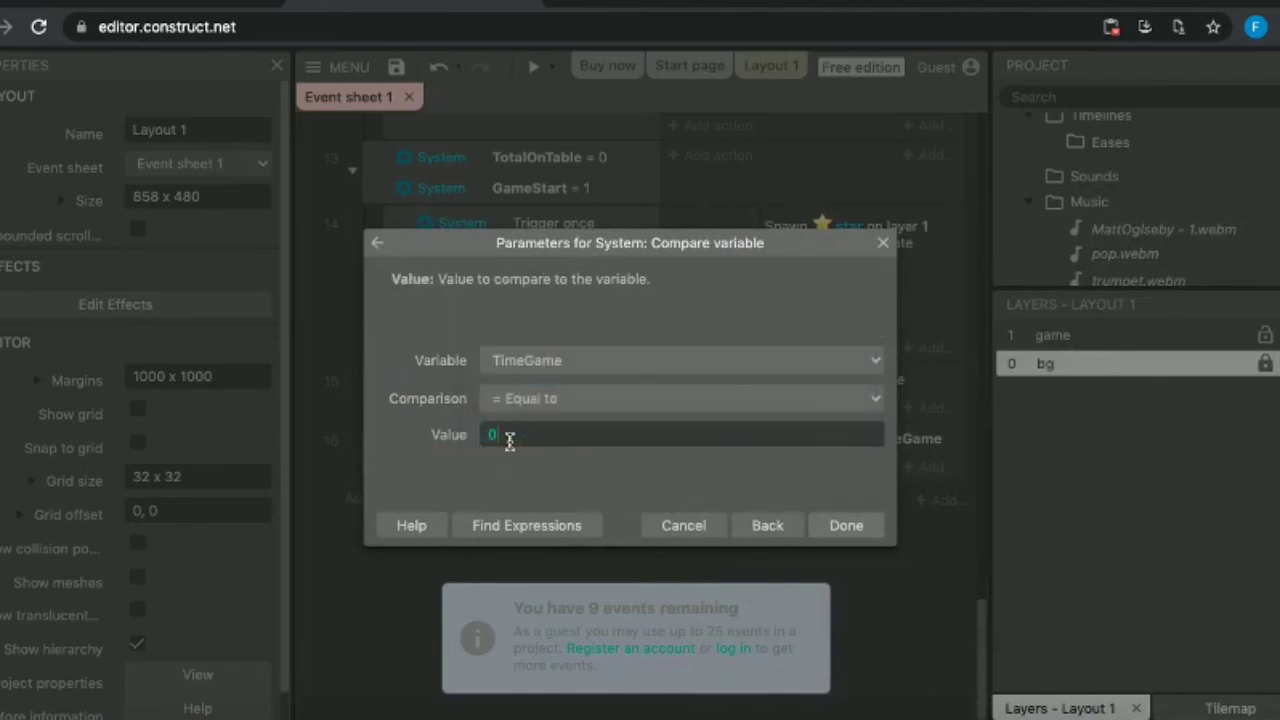
left_click(548, 398)
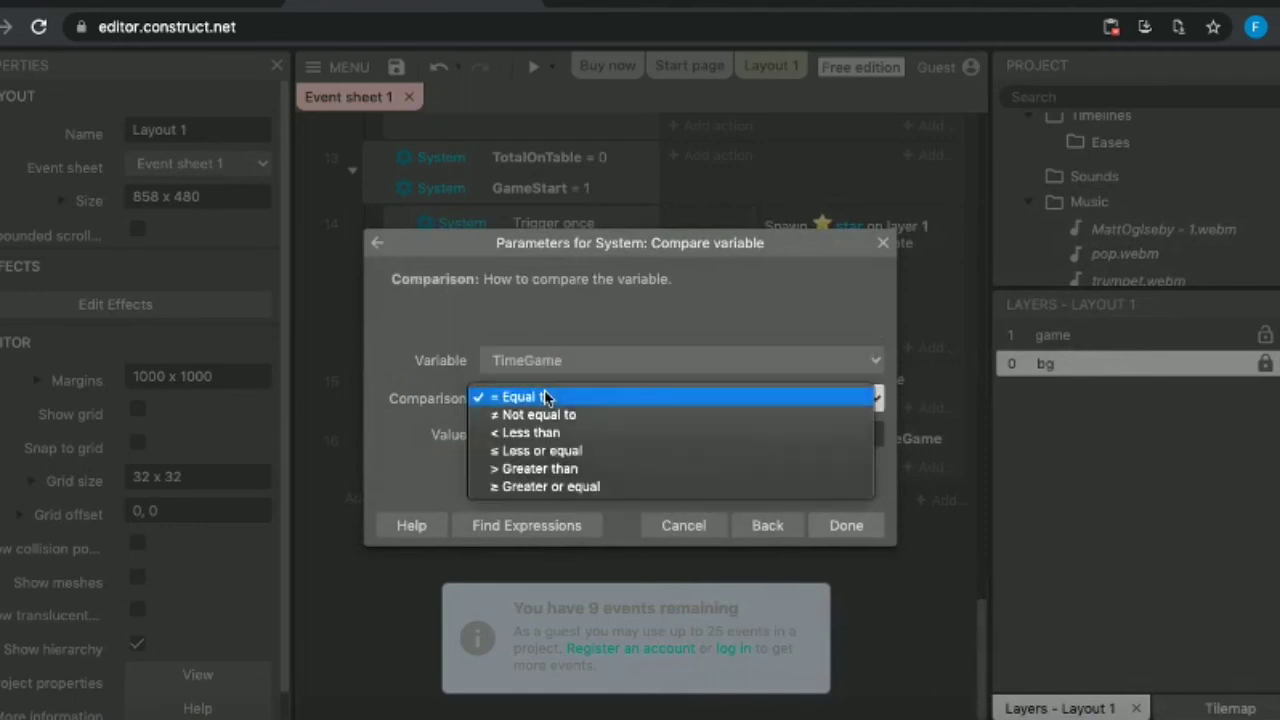
left_click(531, 451)
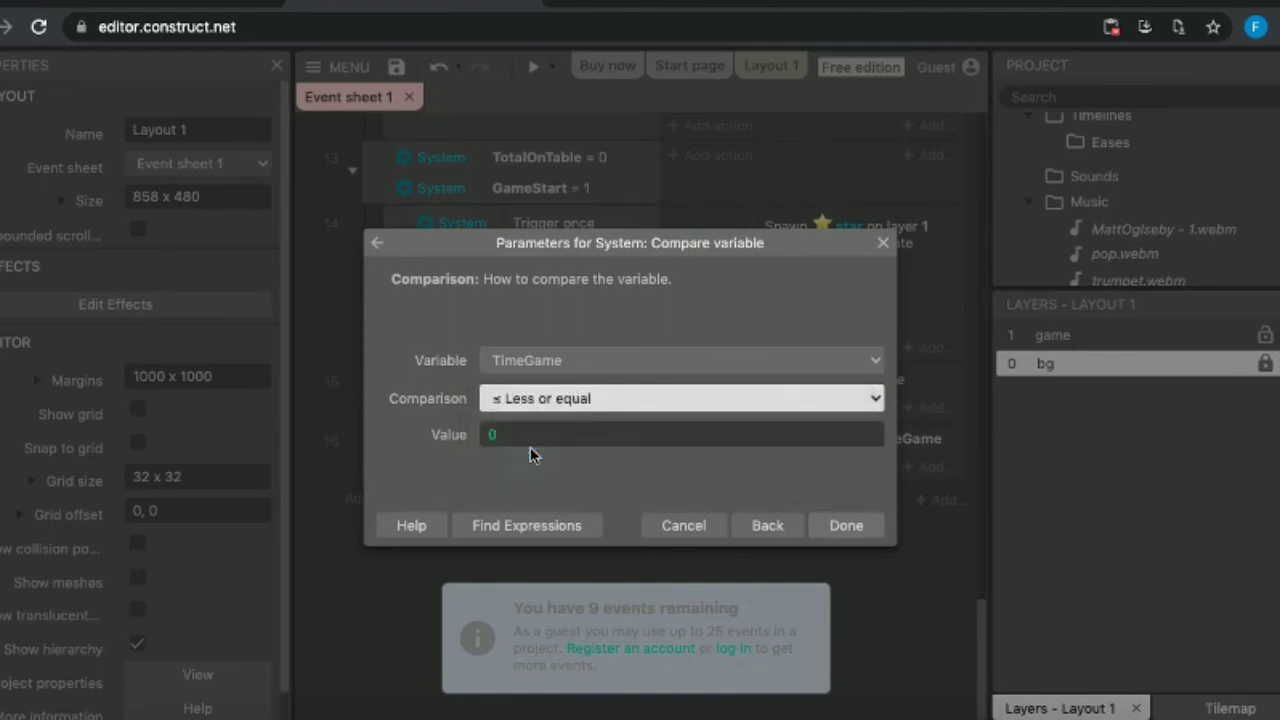
left_click(545, 400)
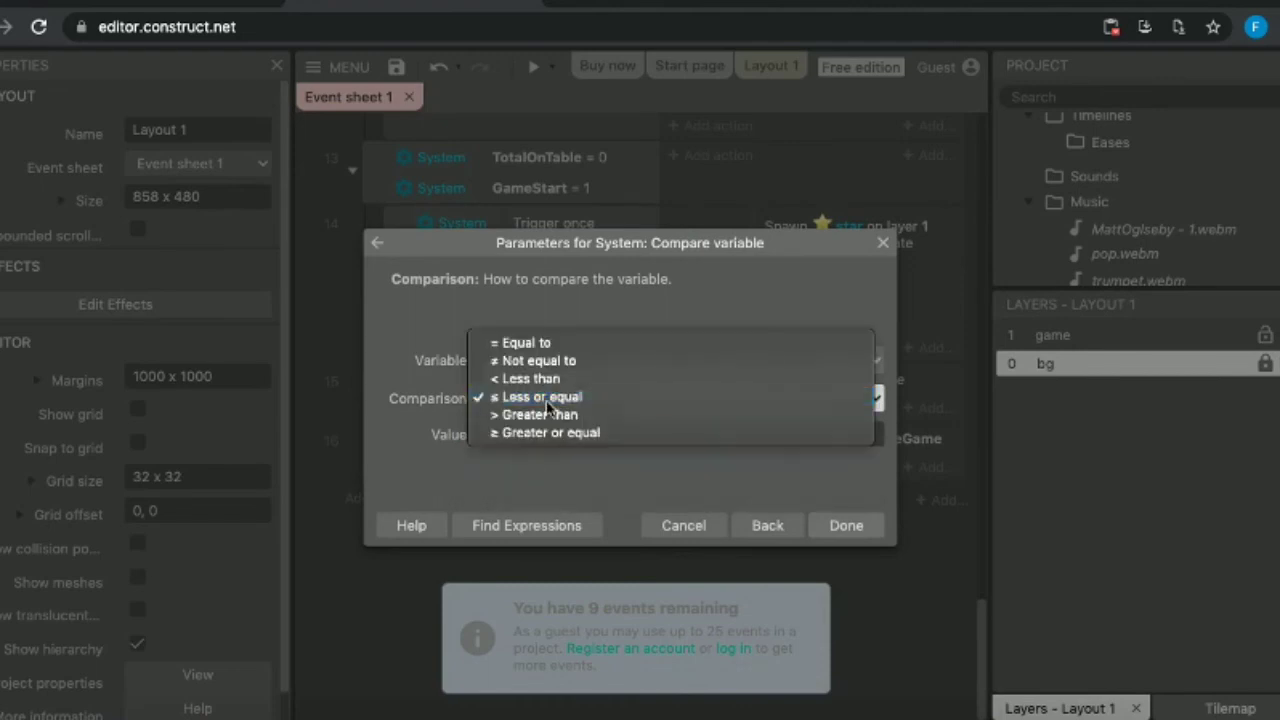
left_click(548, 400)
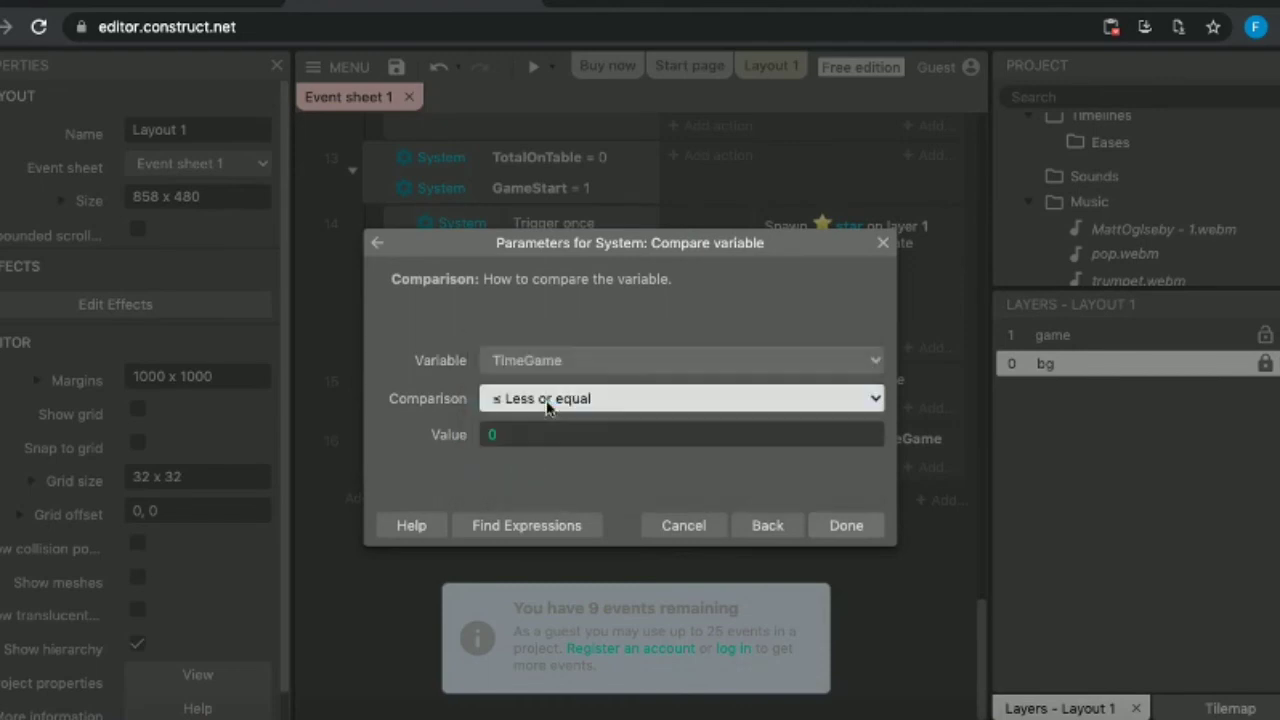
left_click(845, 527)
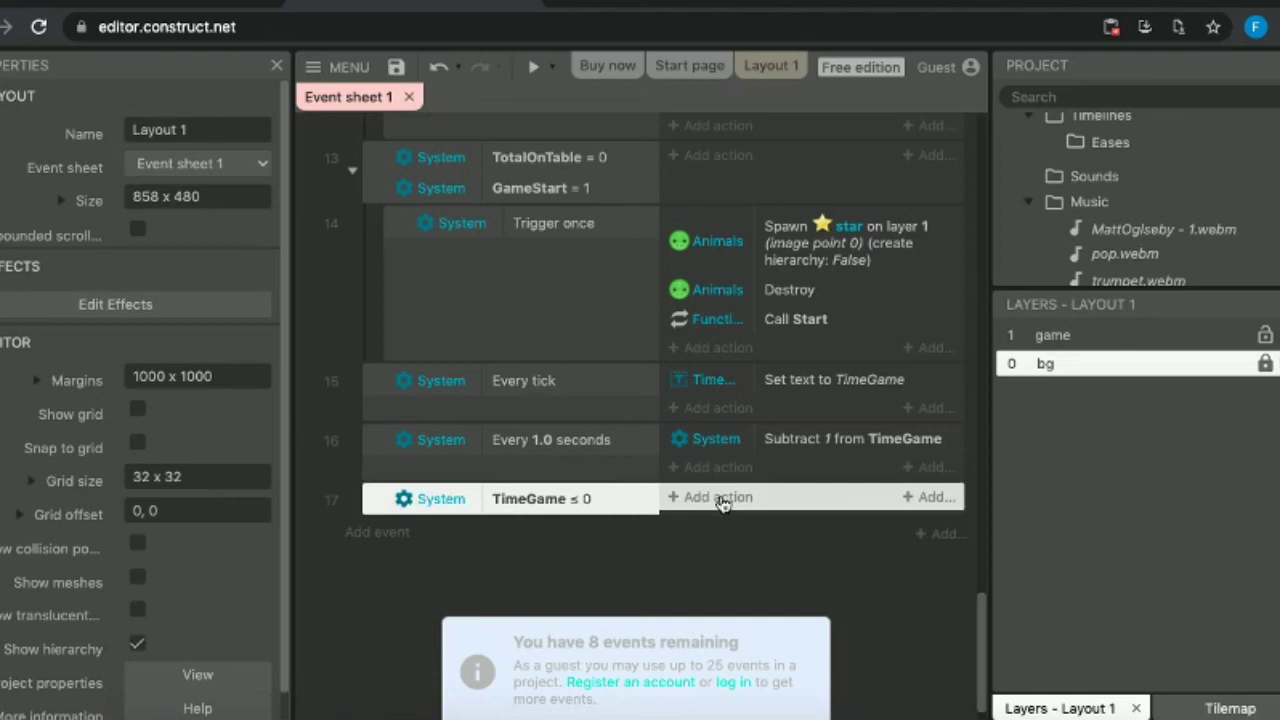
Add the System Restart layout action to the TimeGame ≤ 0 event.
left_click(722, 500)
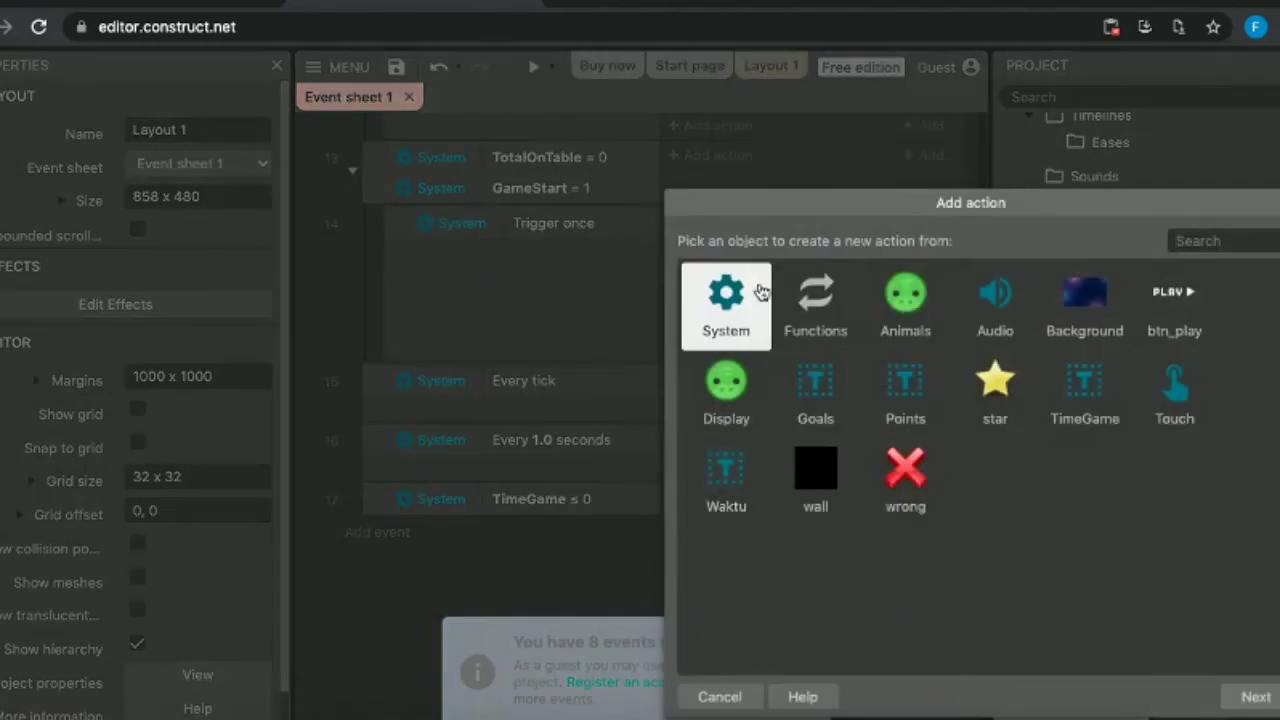
double_click(740, 292)
type("r")
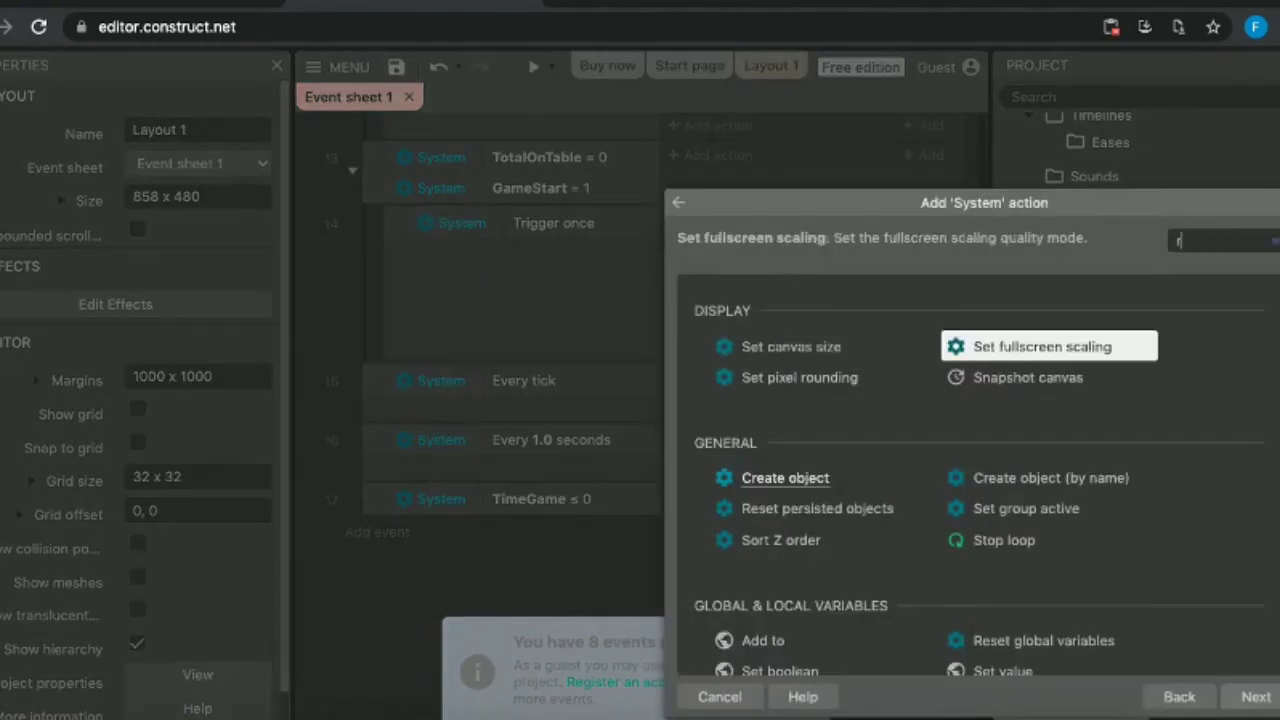
type("est")
key("Return")
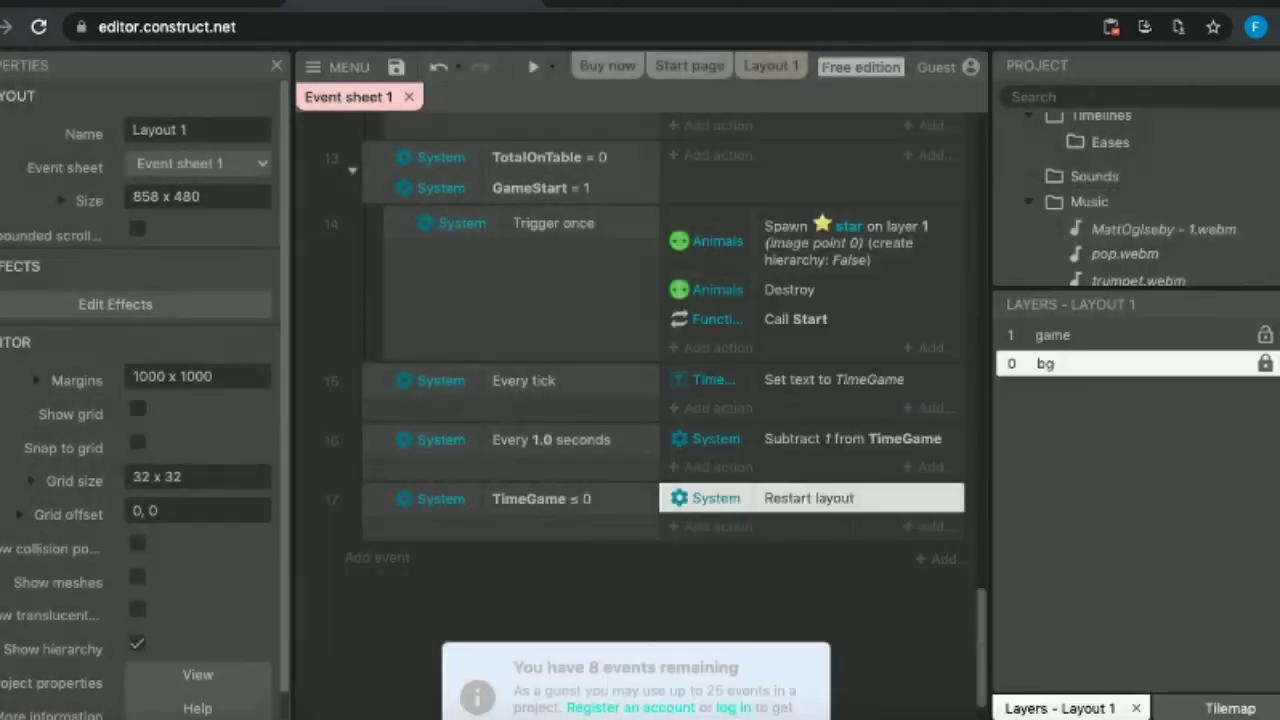
left_click(405, 599)
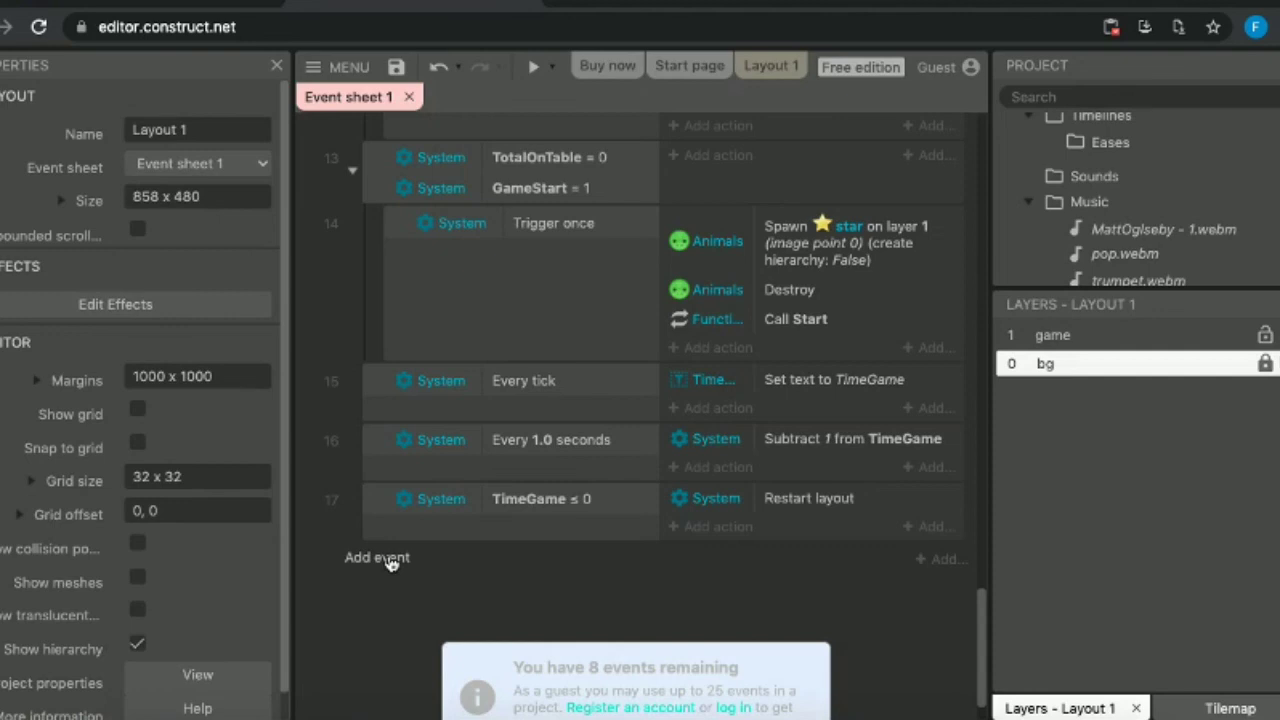
left_click(389, 558)
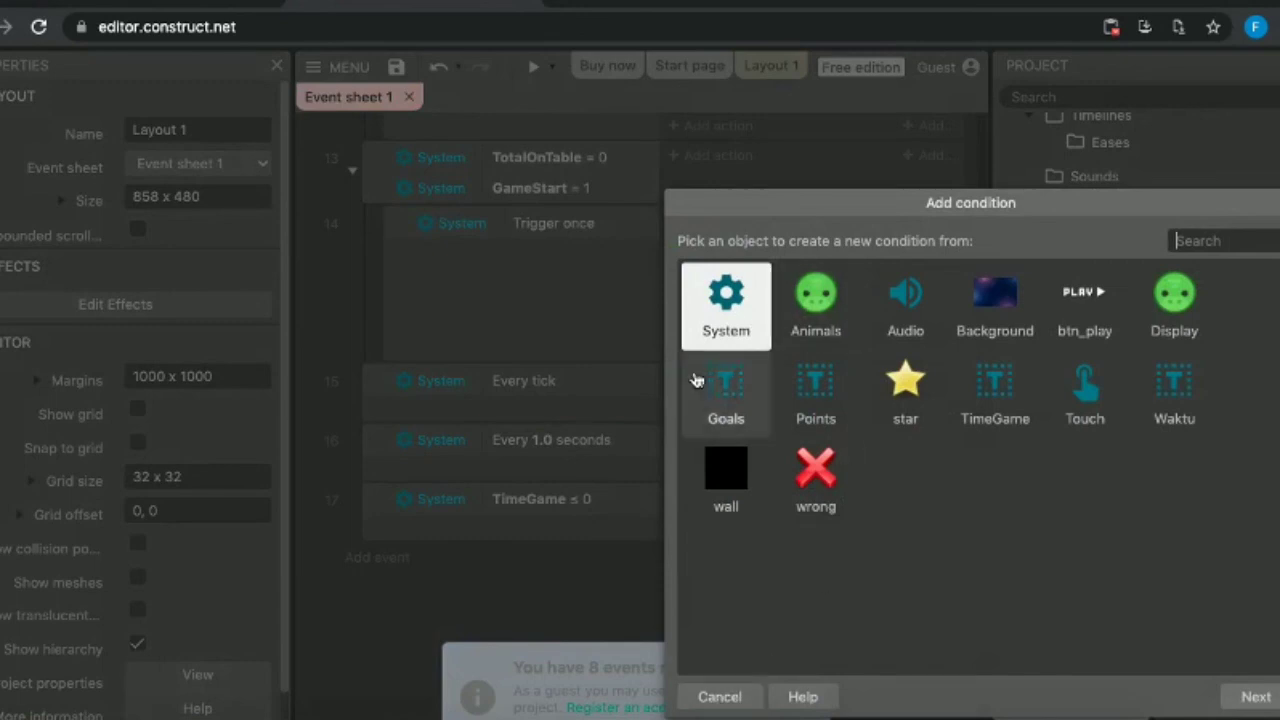
left_click(720, 696)
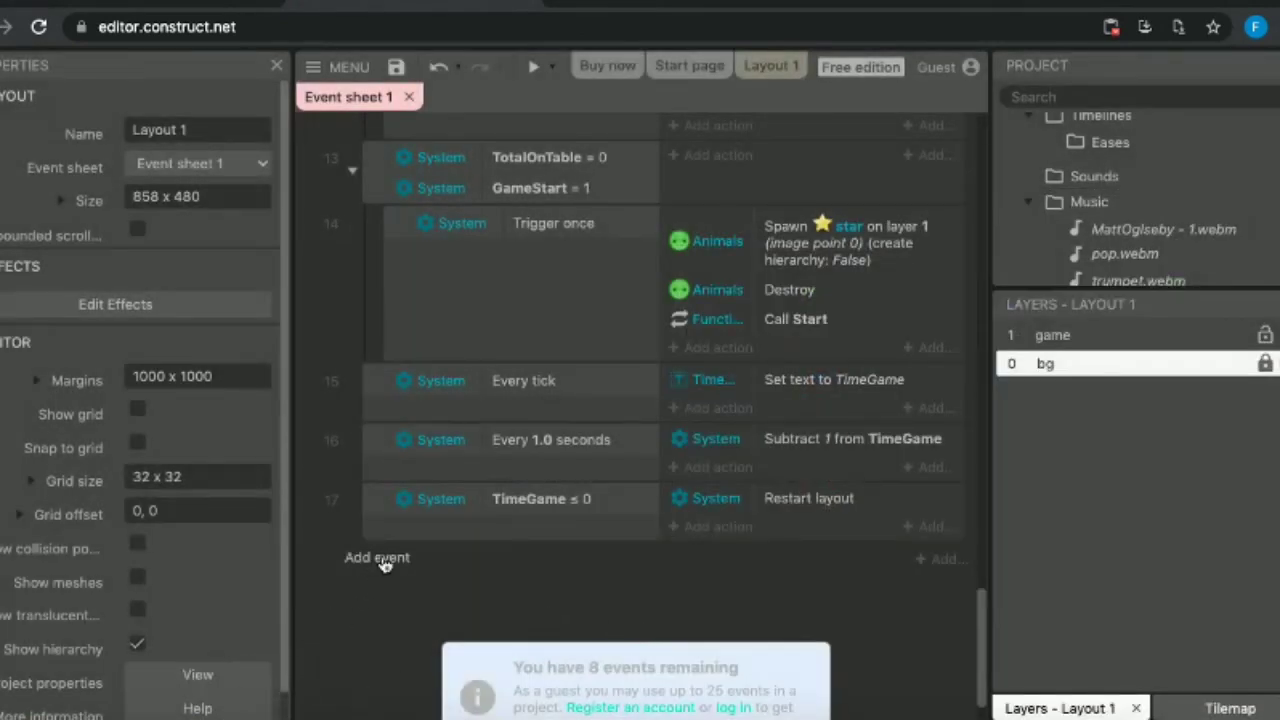
Add another event below the TimeGame ≤ 0 event, using the System Compare variable condition.
left_click(381, 560)
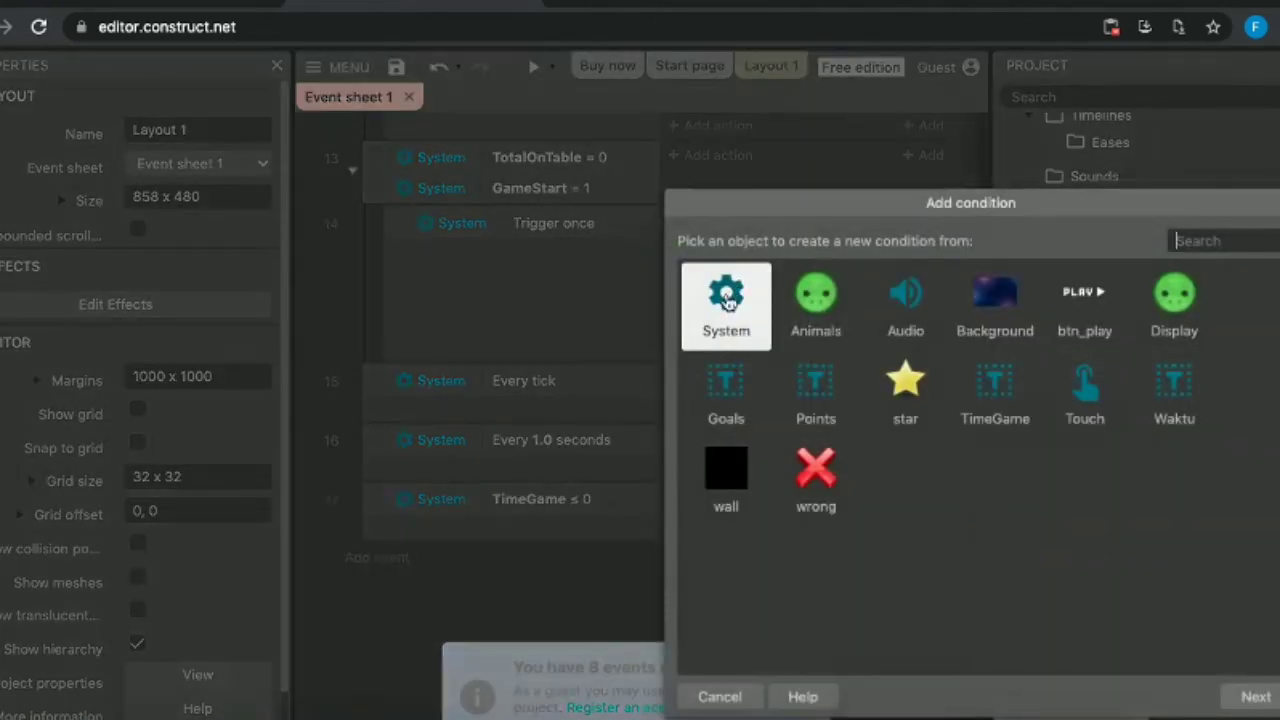
double_click(727, 298)
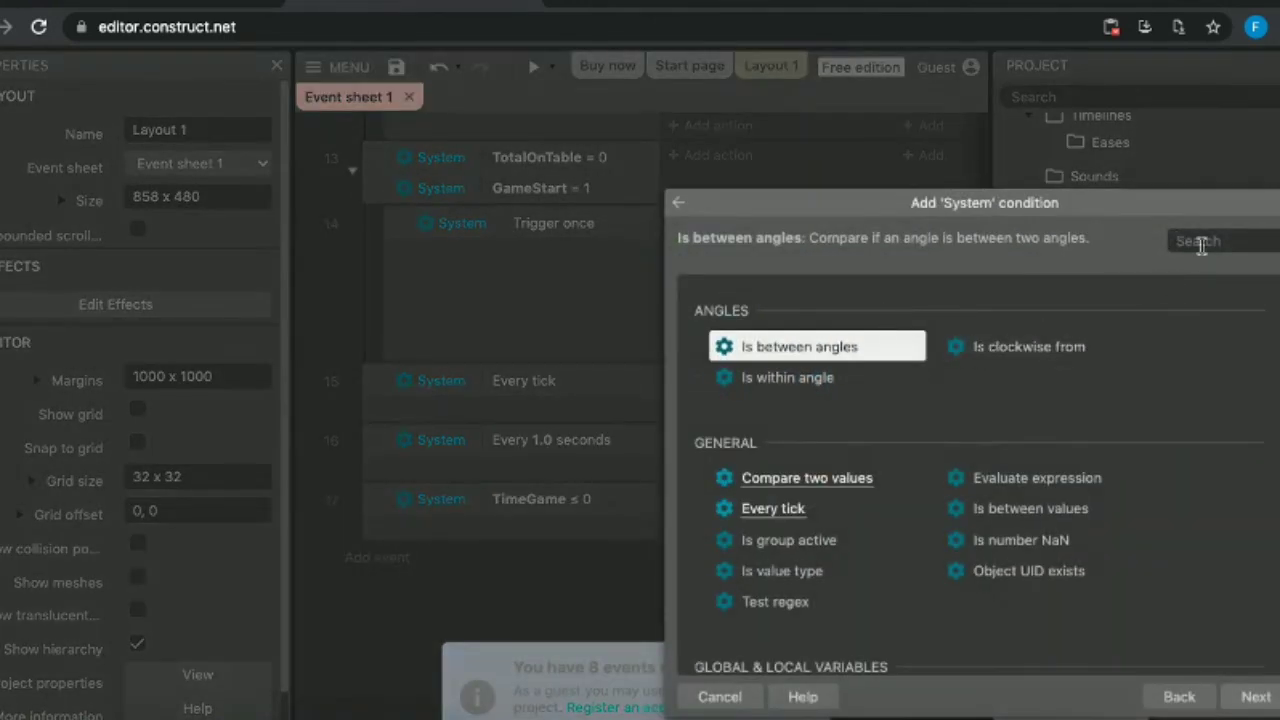
type("com")
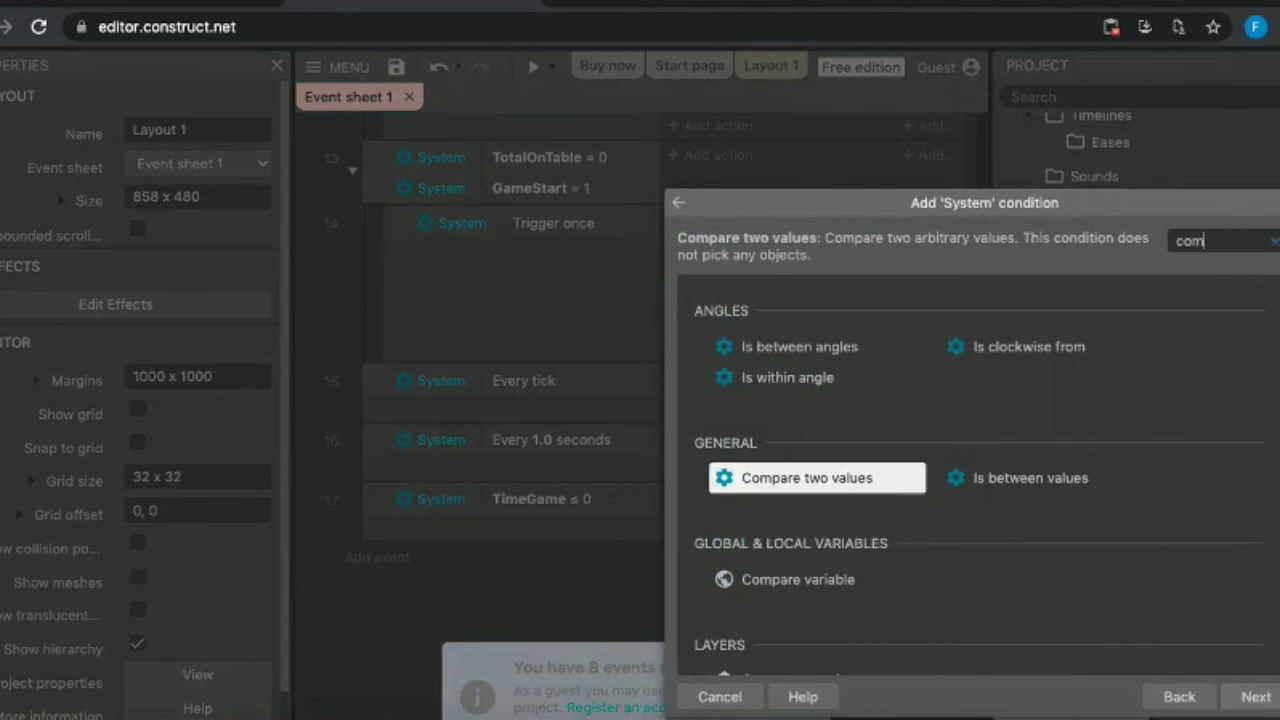
double_click(796, 586)
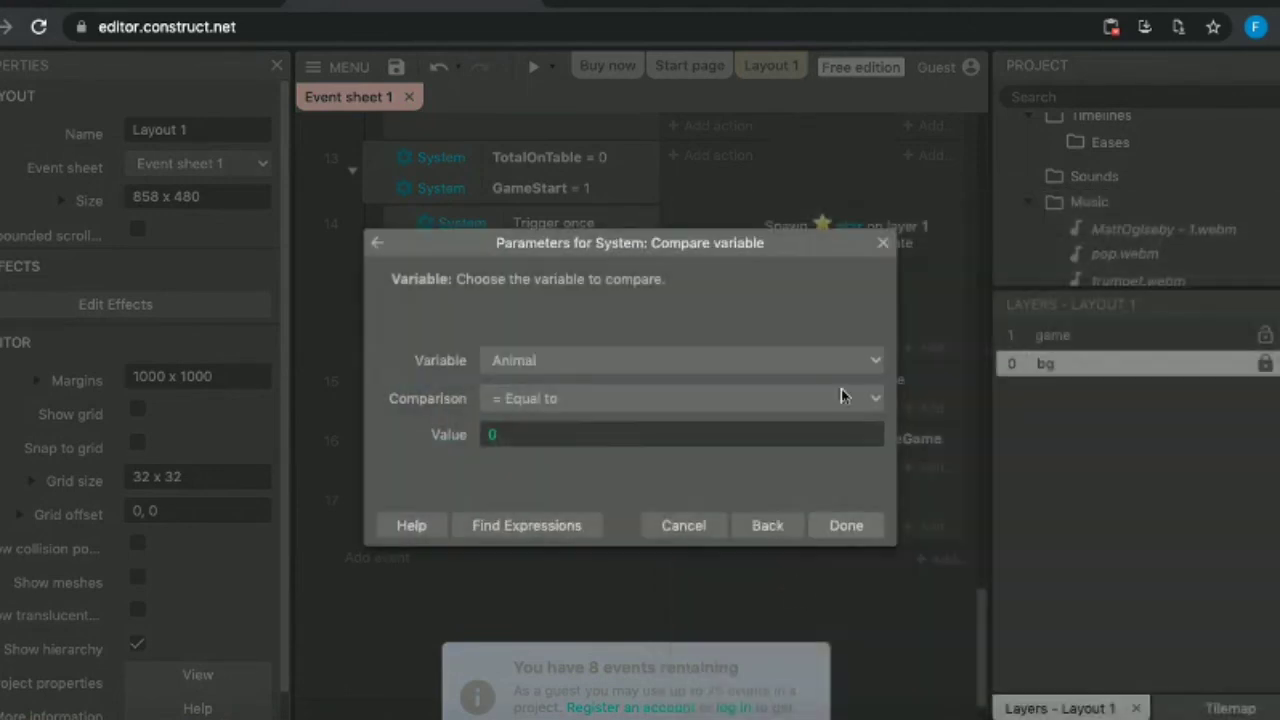
Set the condition to the Points variable less than 0 and confirm it.
left_click(710, 361)
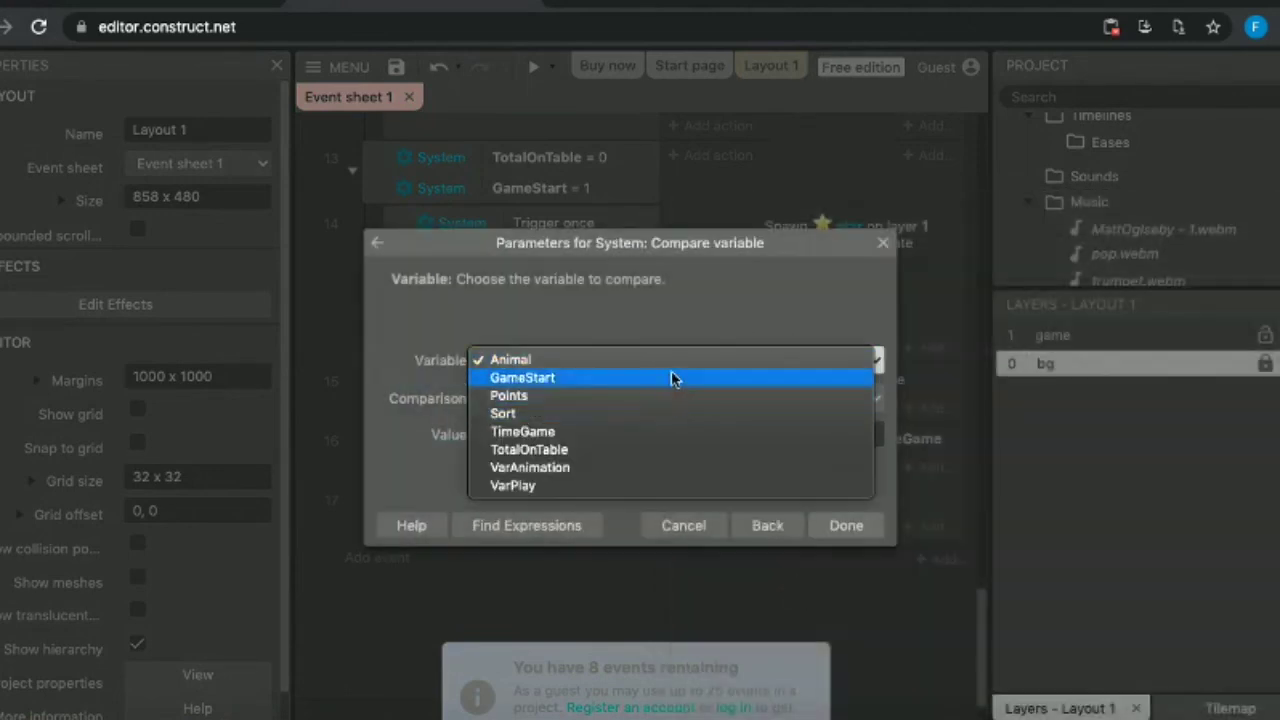
left_click(614, 400)
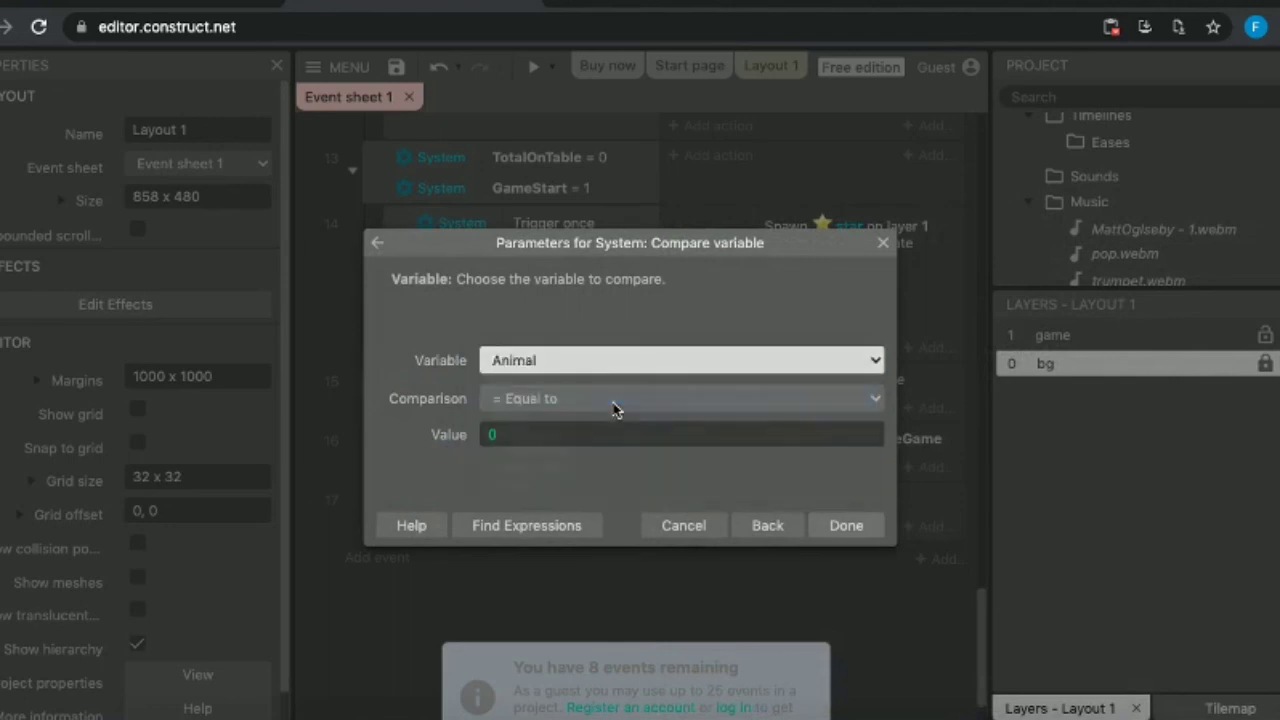
left_click(764, 400)
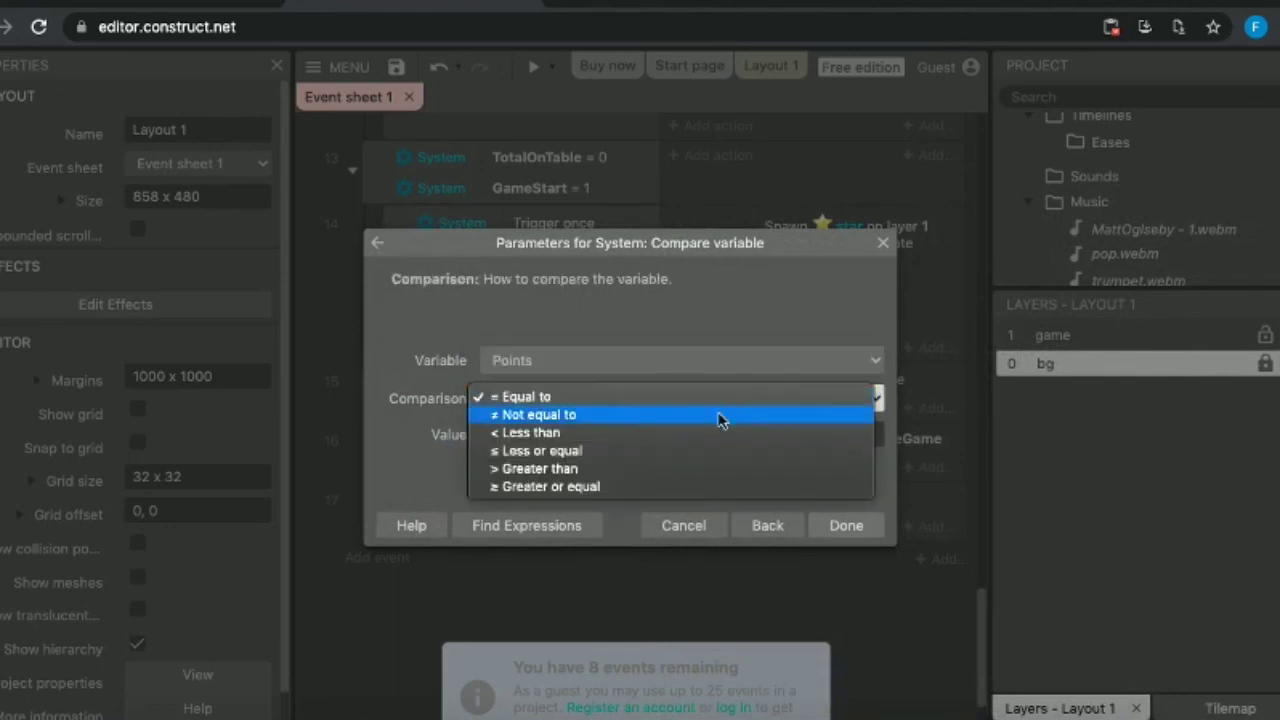
left_click(641, 441)
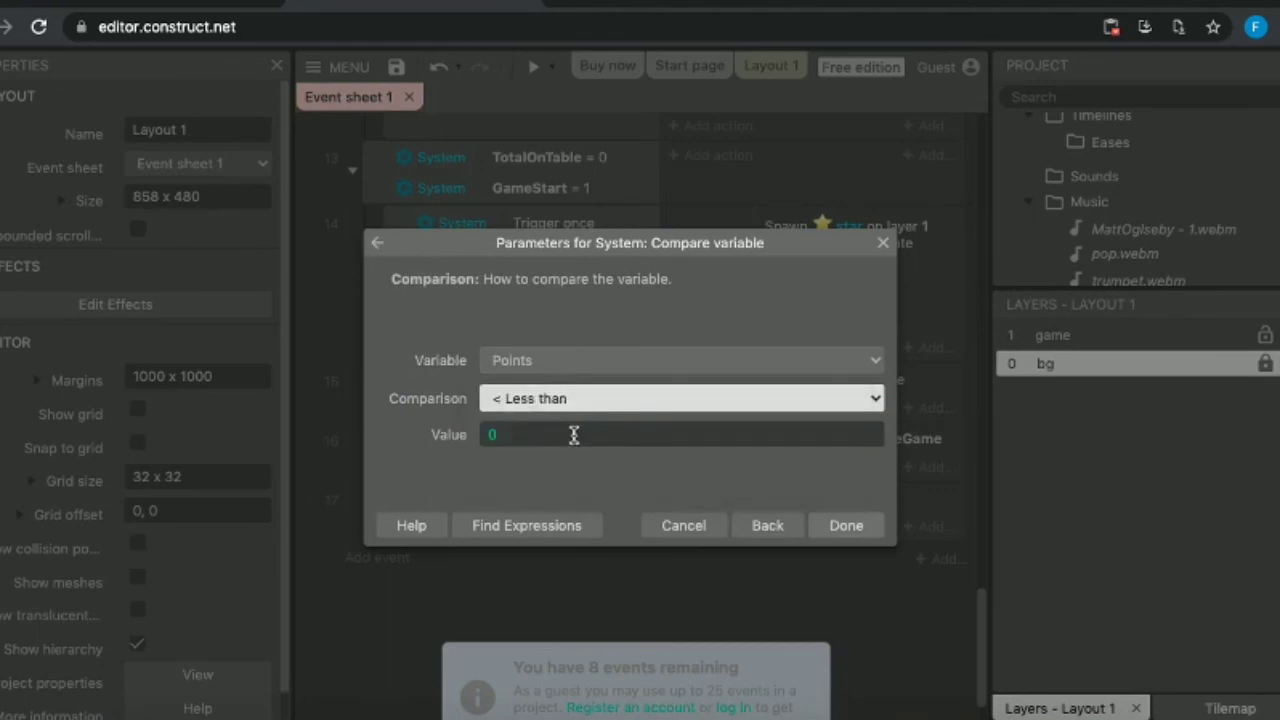
left_click(840, 525)
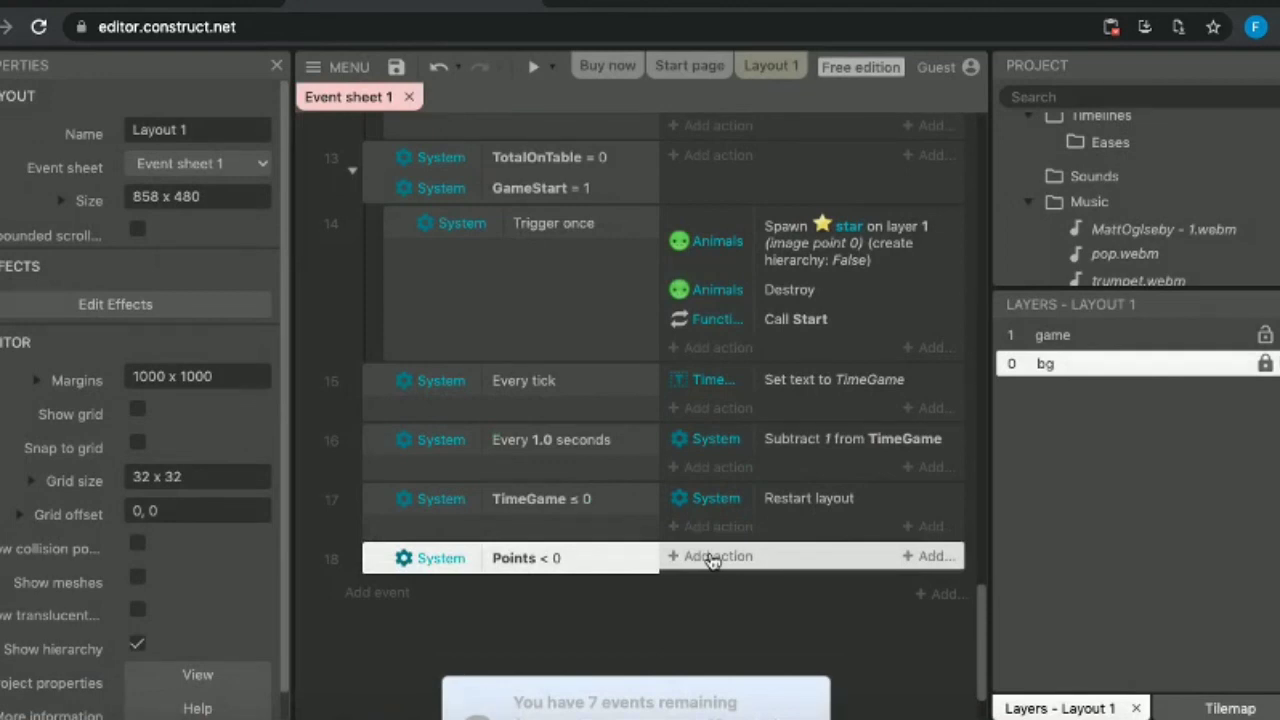
Add the System Restart layout action to the Points < 0 event.
left_click(712, 557)
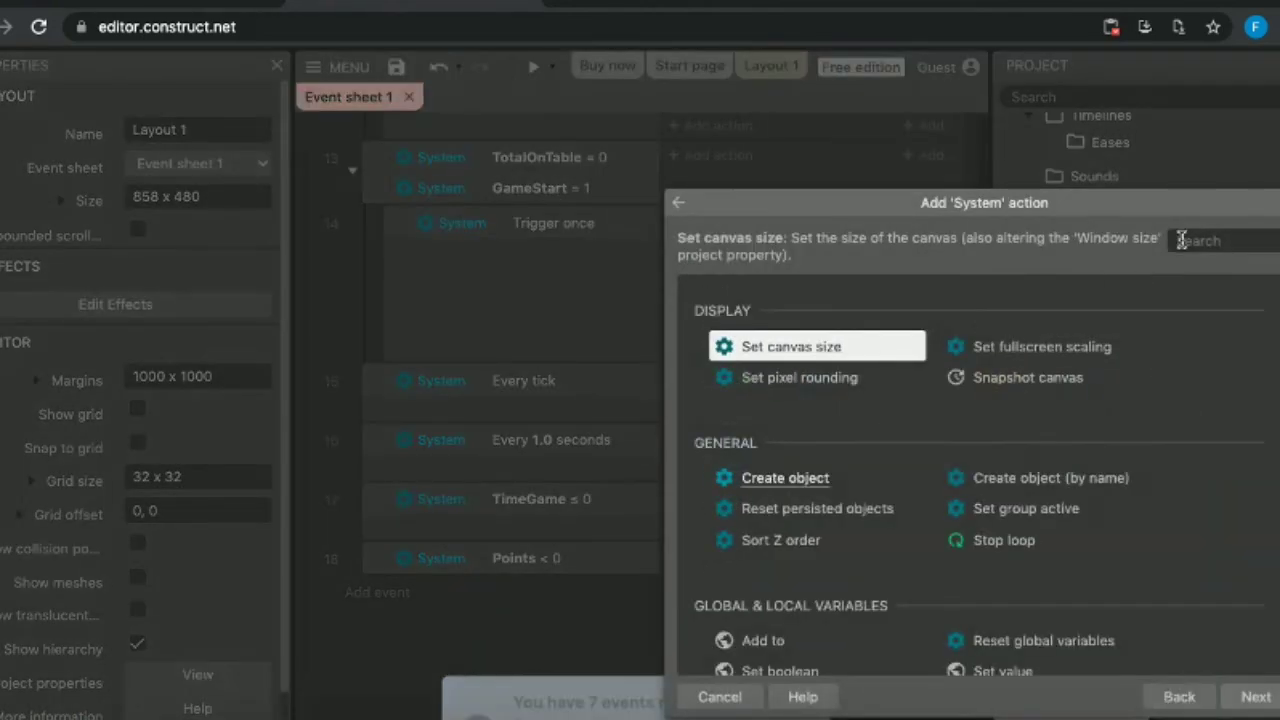
type("rest")
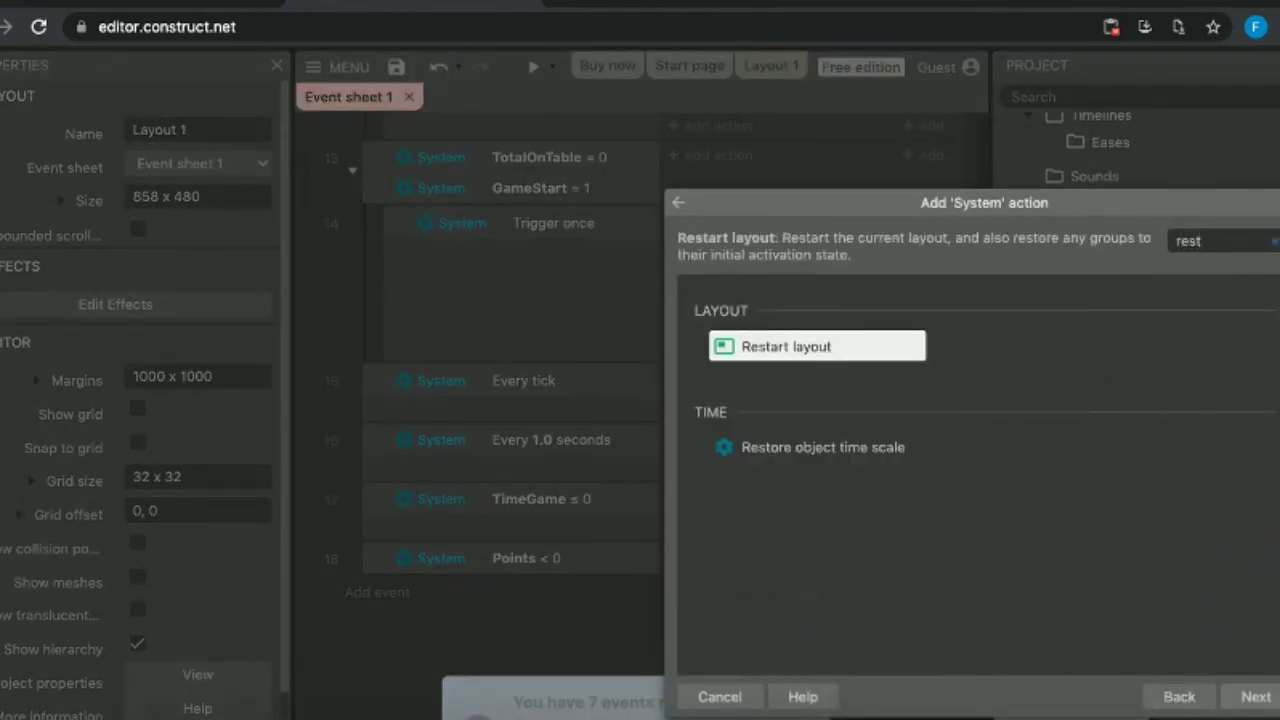
double_click(767, 349)
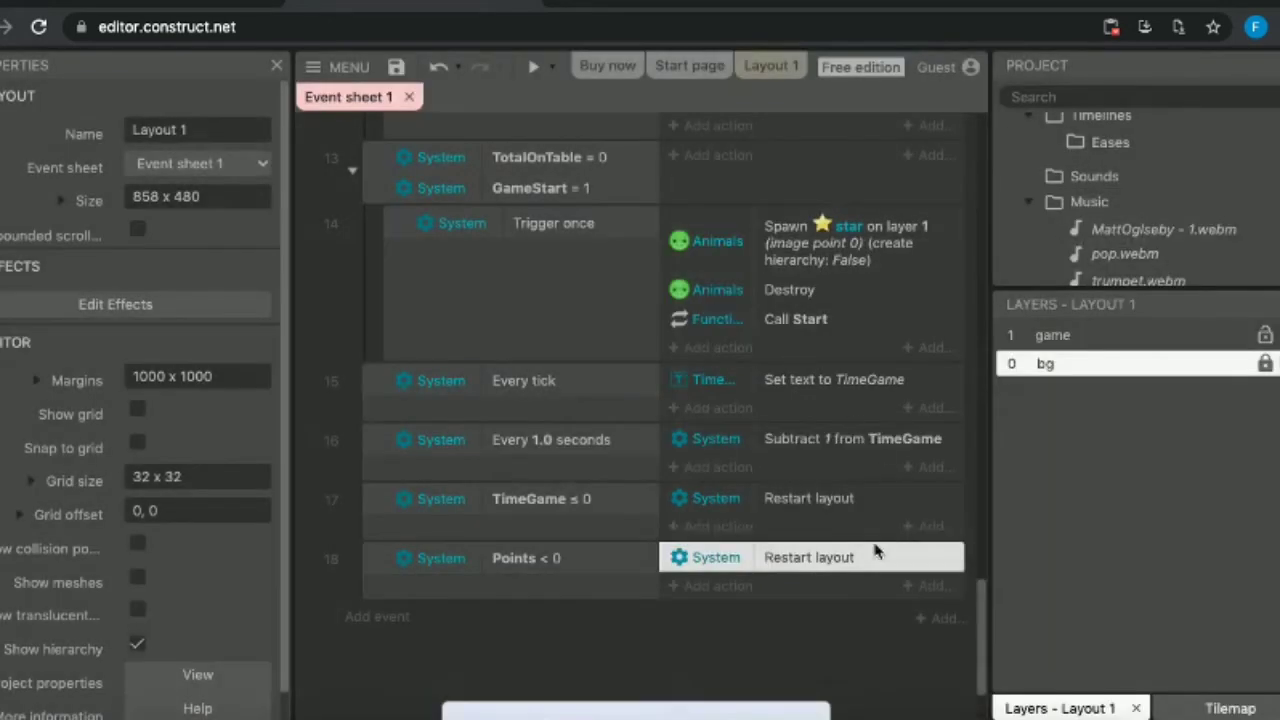
left_click(671, 658)
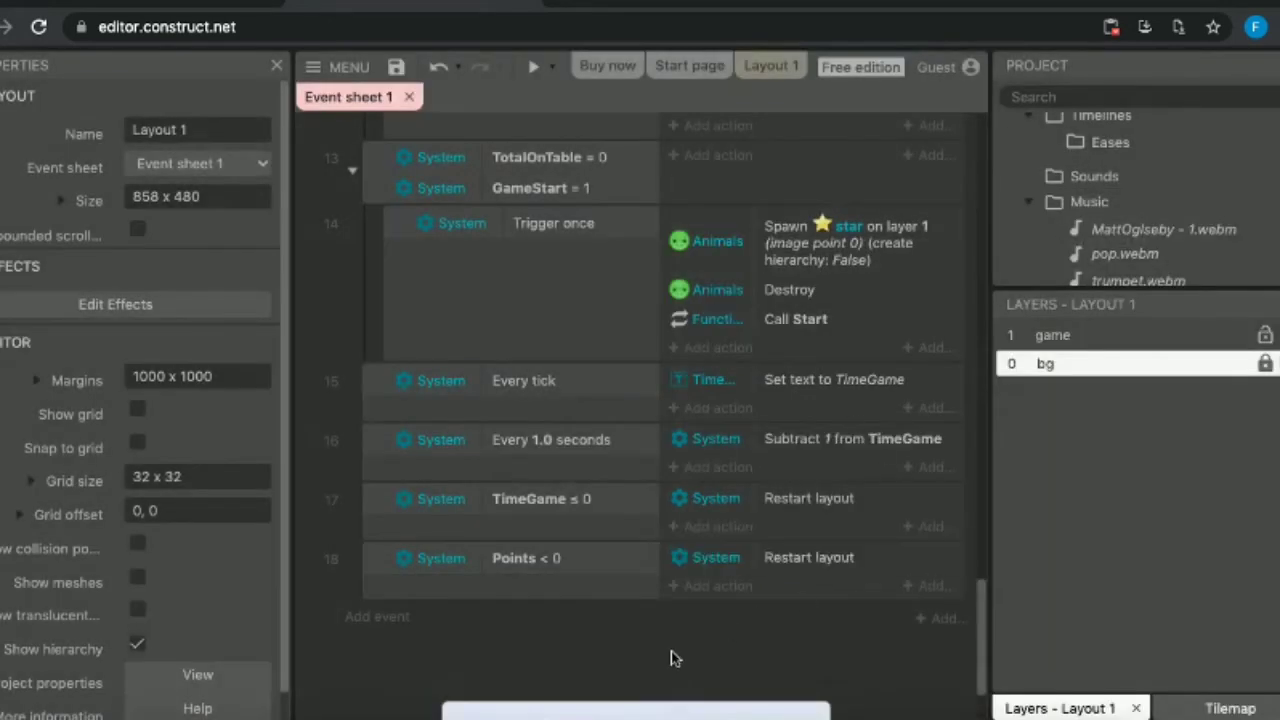
Preview the game, start play and touch a non-matching animal at zero points to test the layout restart.
scroll(672, 656, "down", 1)
scroll(672, 656, "up", 5)
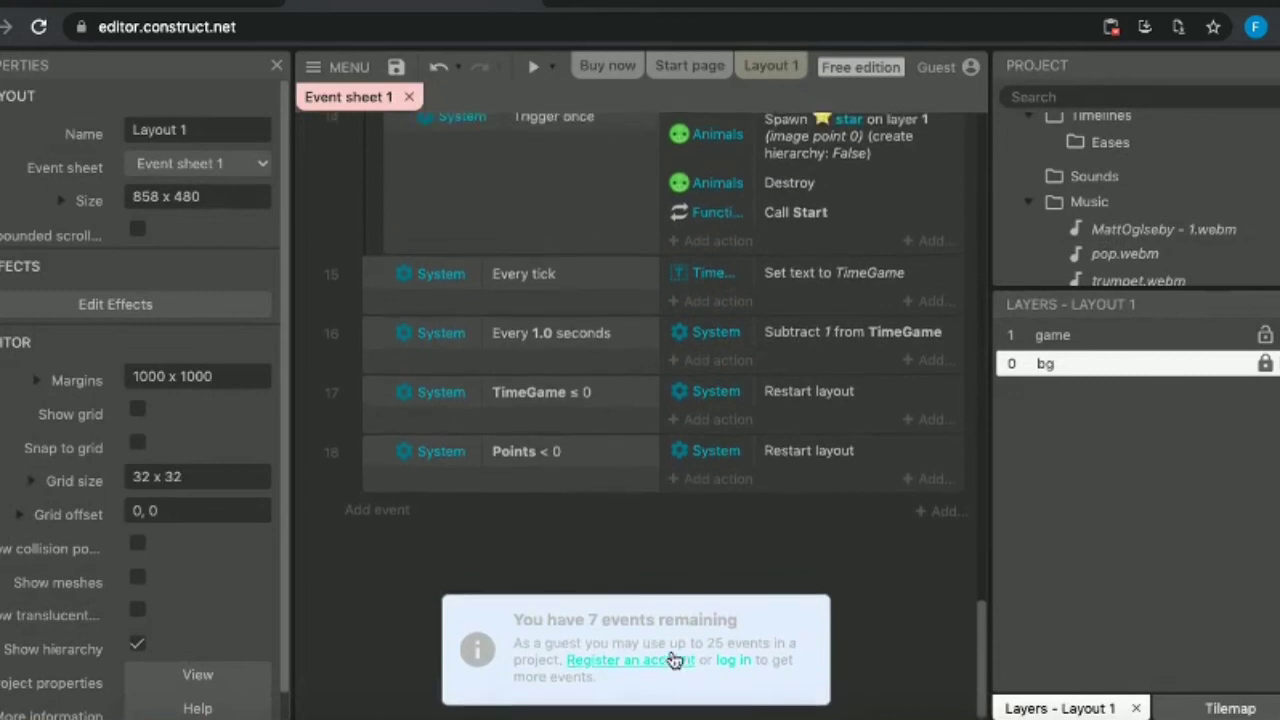
scroll(671, 658, "up", 5)
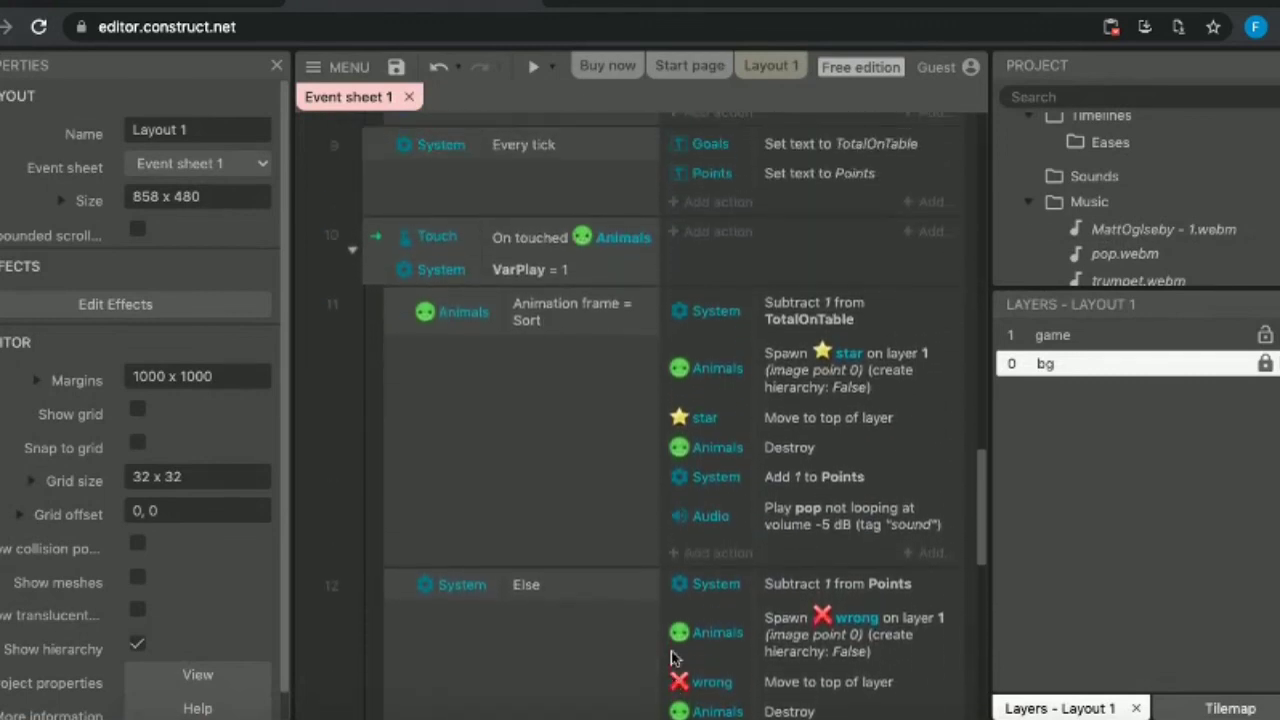
scroll(671, 658, "up", 3)
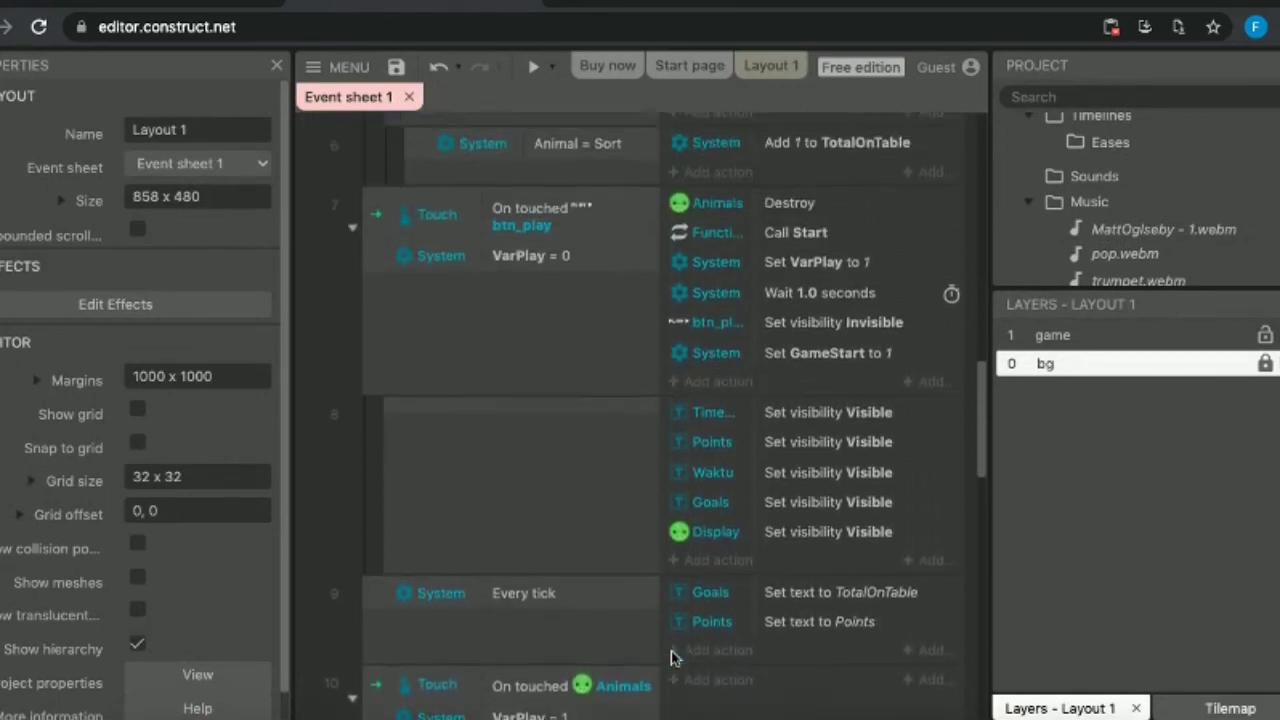
scroll(672, 656, "down", 10)
scroll(672, 656, "down", 3)
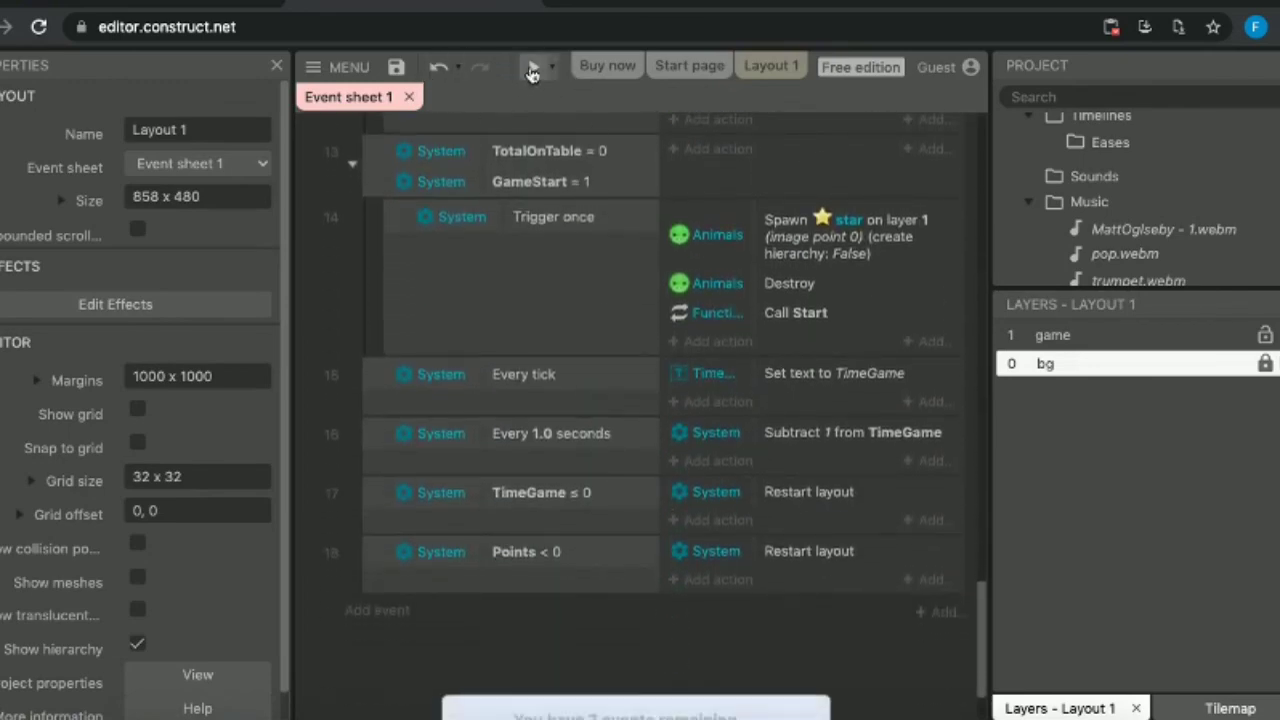
left_click(538, 70)
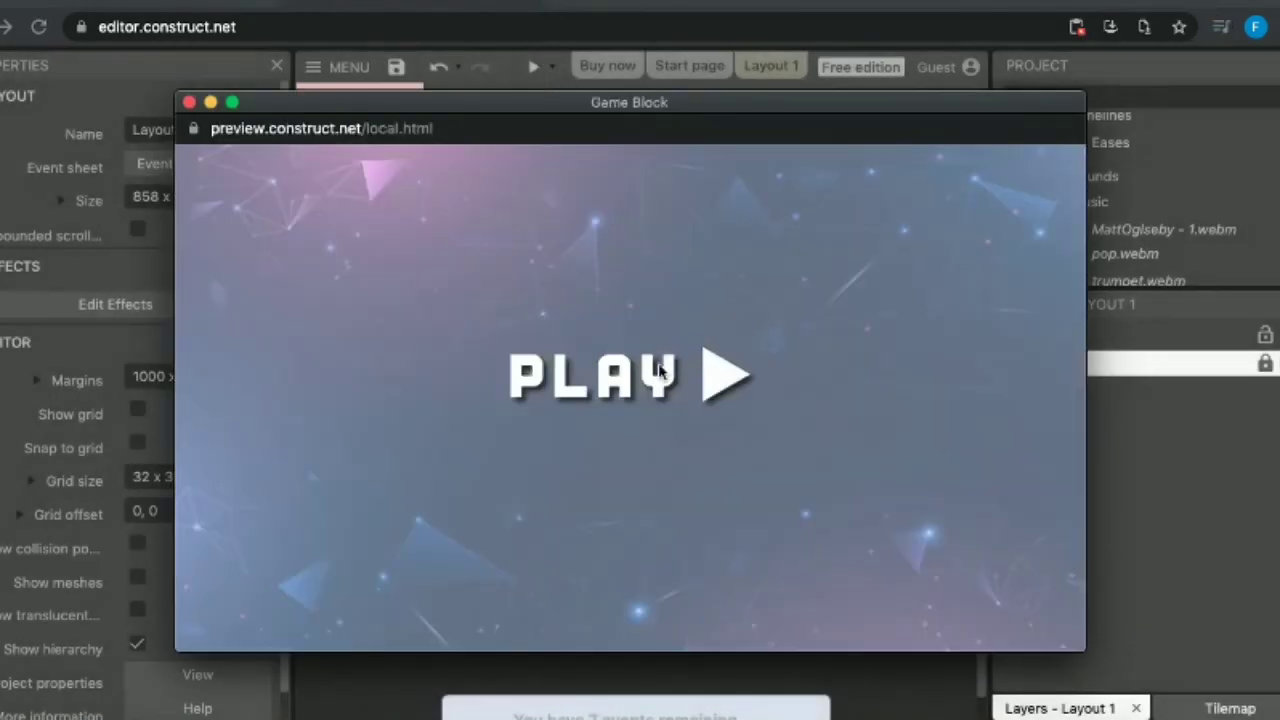
left_click(648, 376)
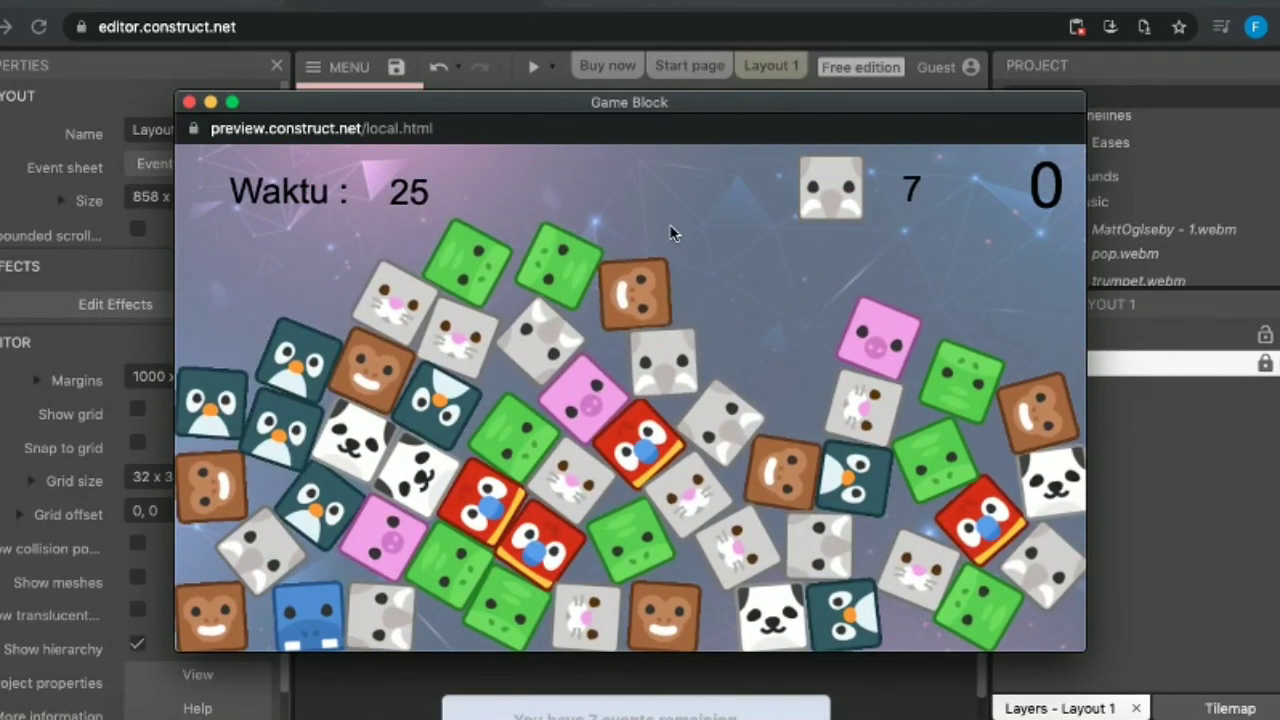
left_click(652, 300)
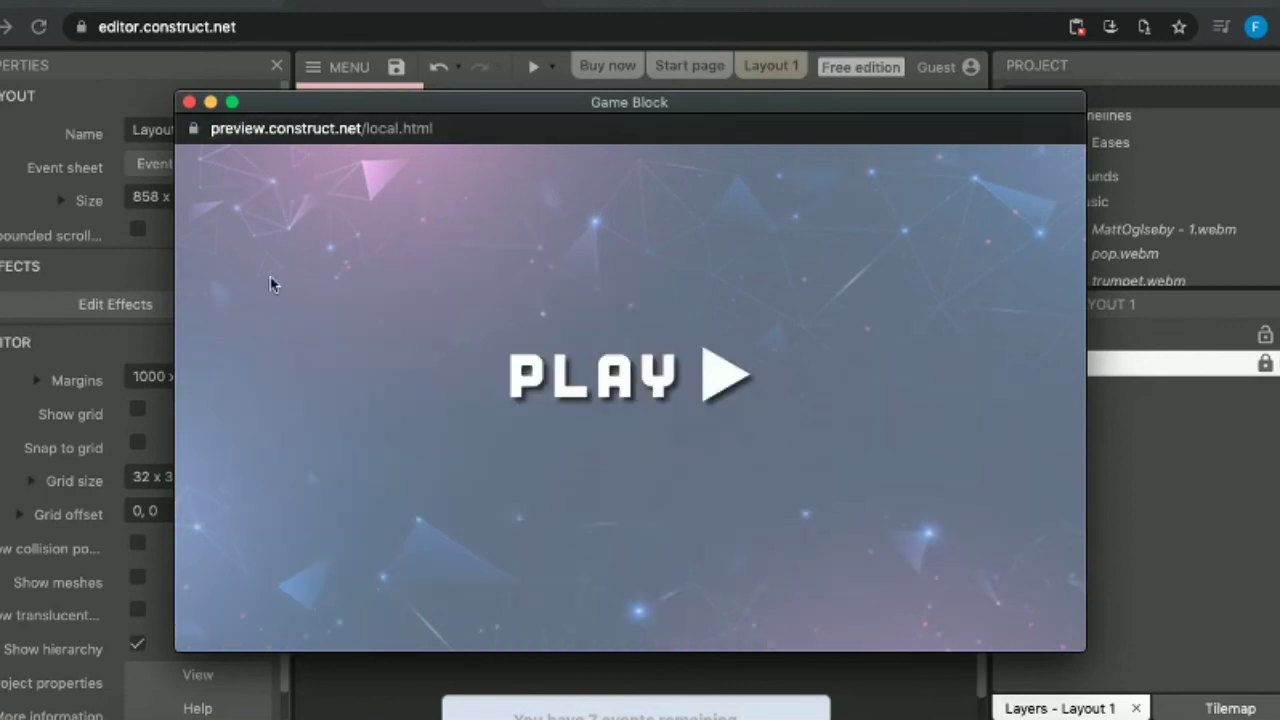
Start play again in the preview and touch every elephant matching the displayed target to clear the round.
left_click(621, 381)
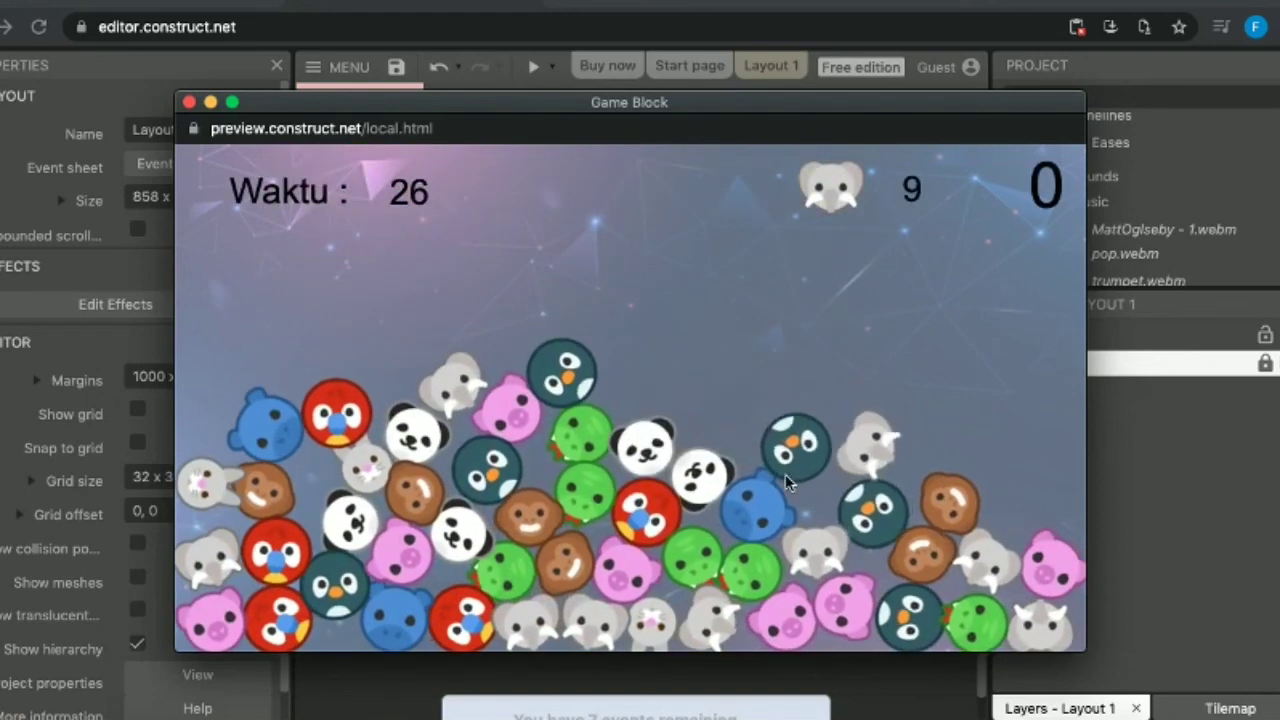
left_click(975, 560)
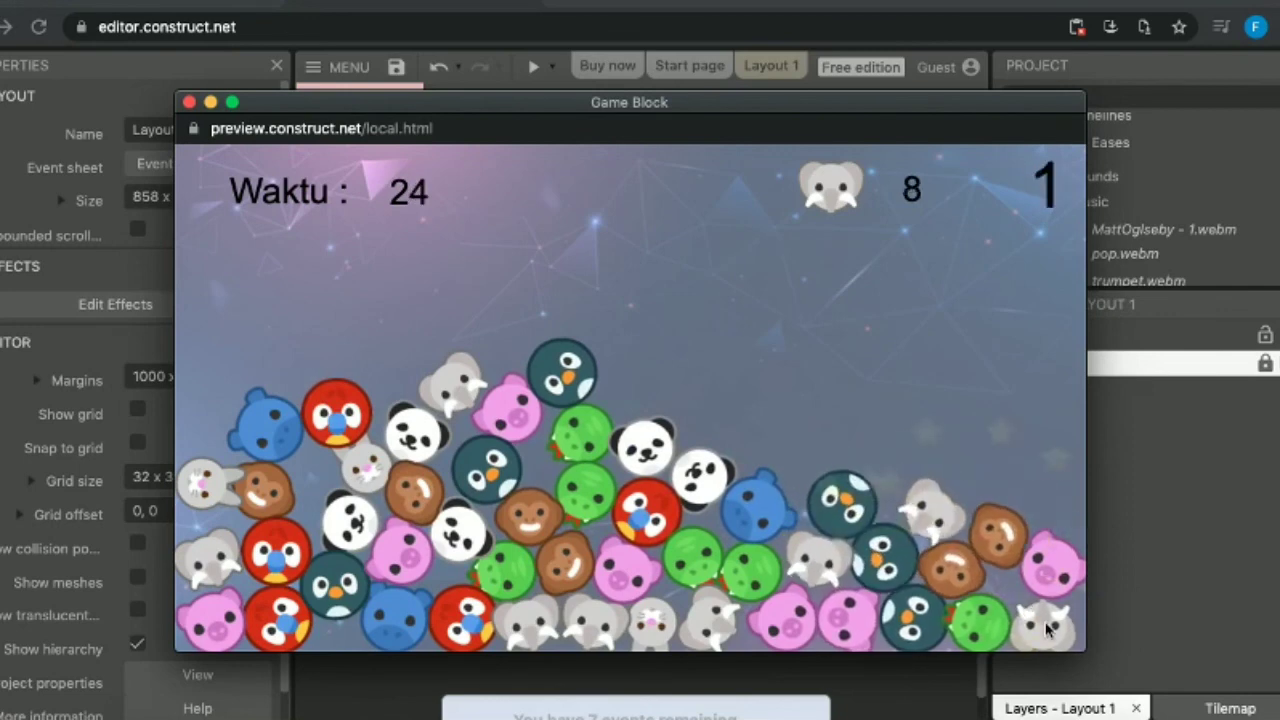
left_click(952, 542)
left_click(935, 520)
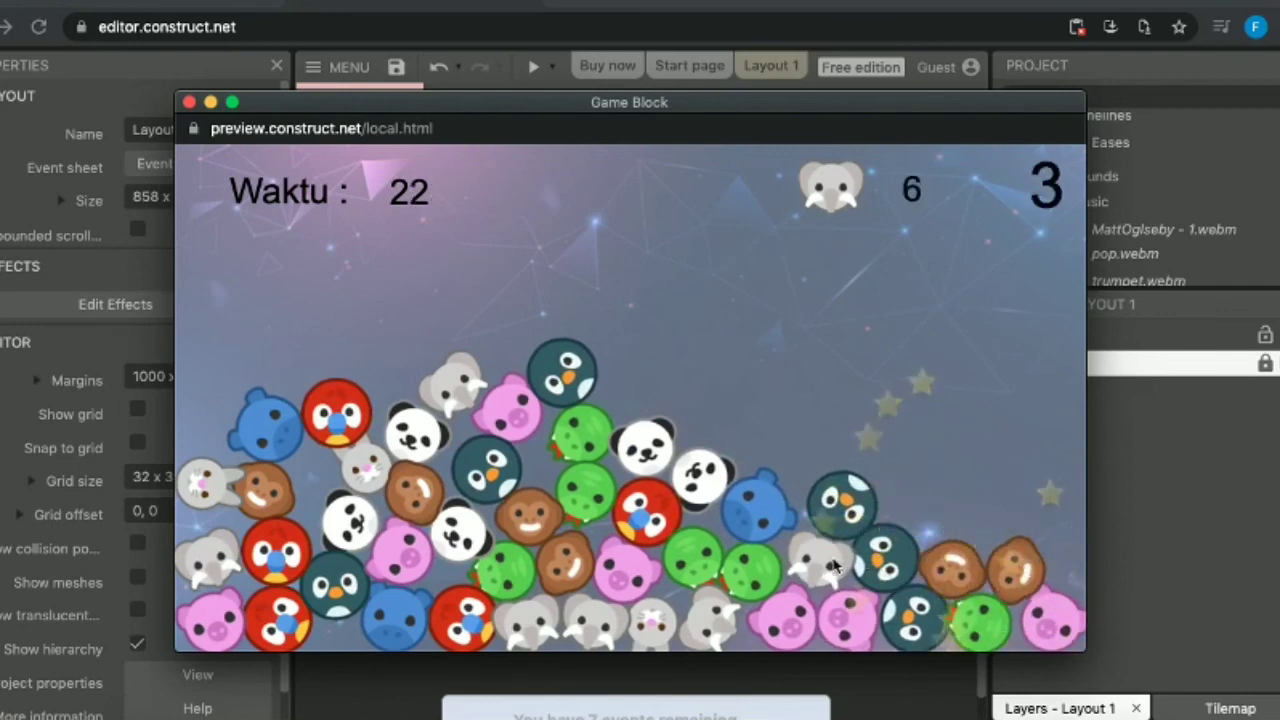
left_click(818, 555)
left_click(712, 614)
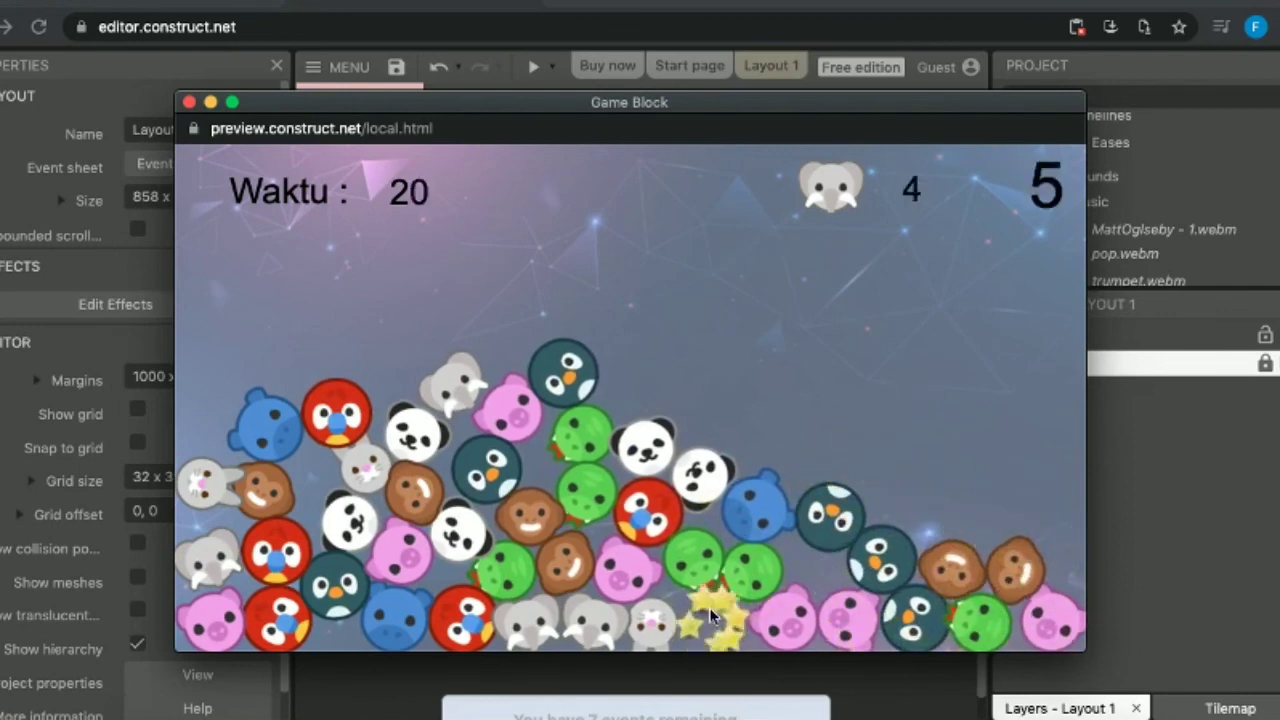
left_click(594, 620)
left_click(550, 624)
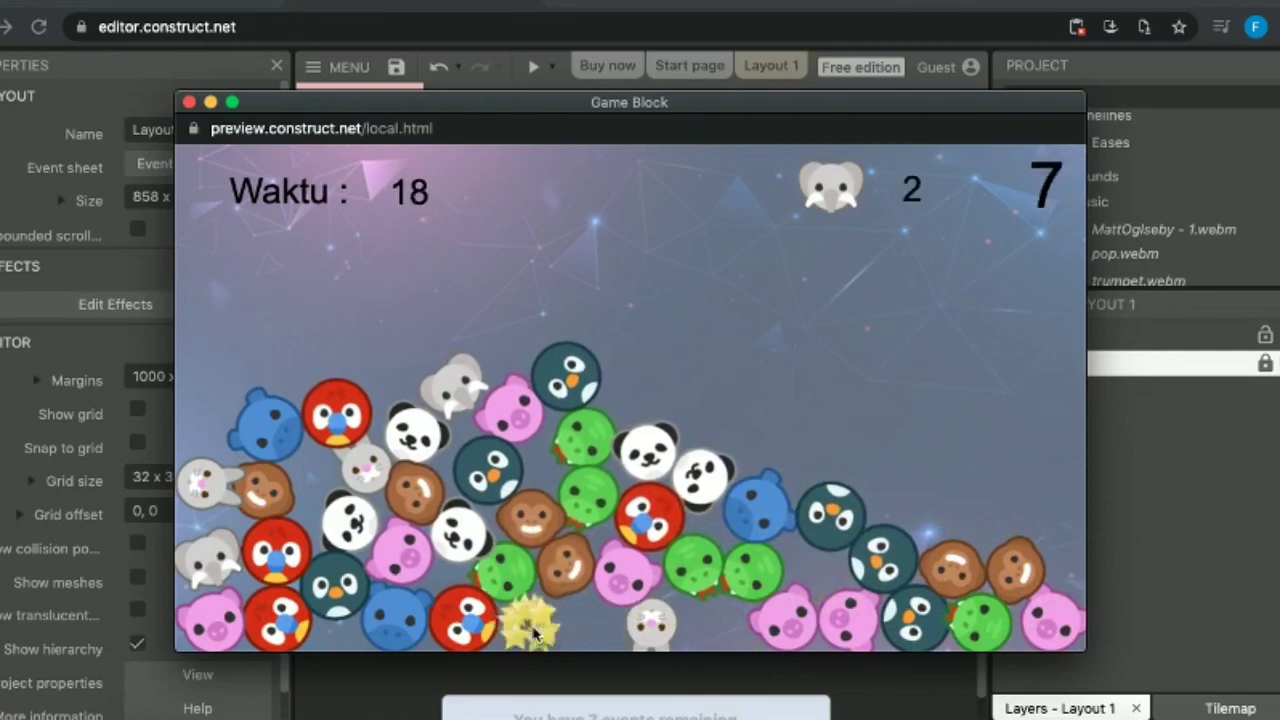
left_click(472, 397)
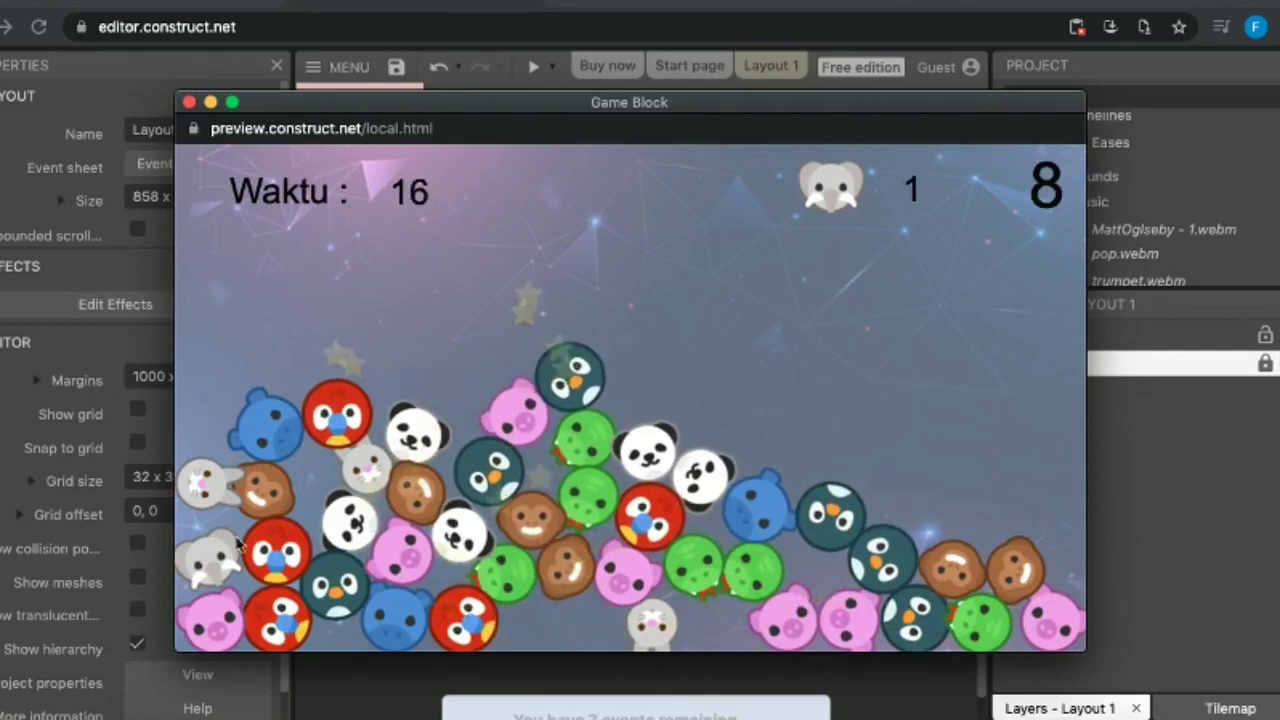
left_click(222, 561)
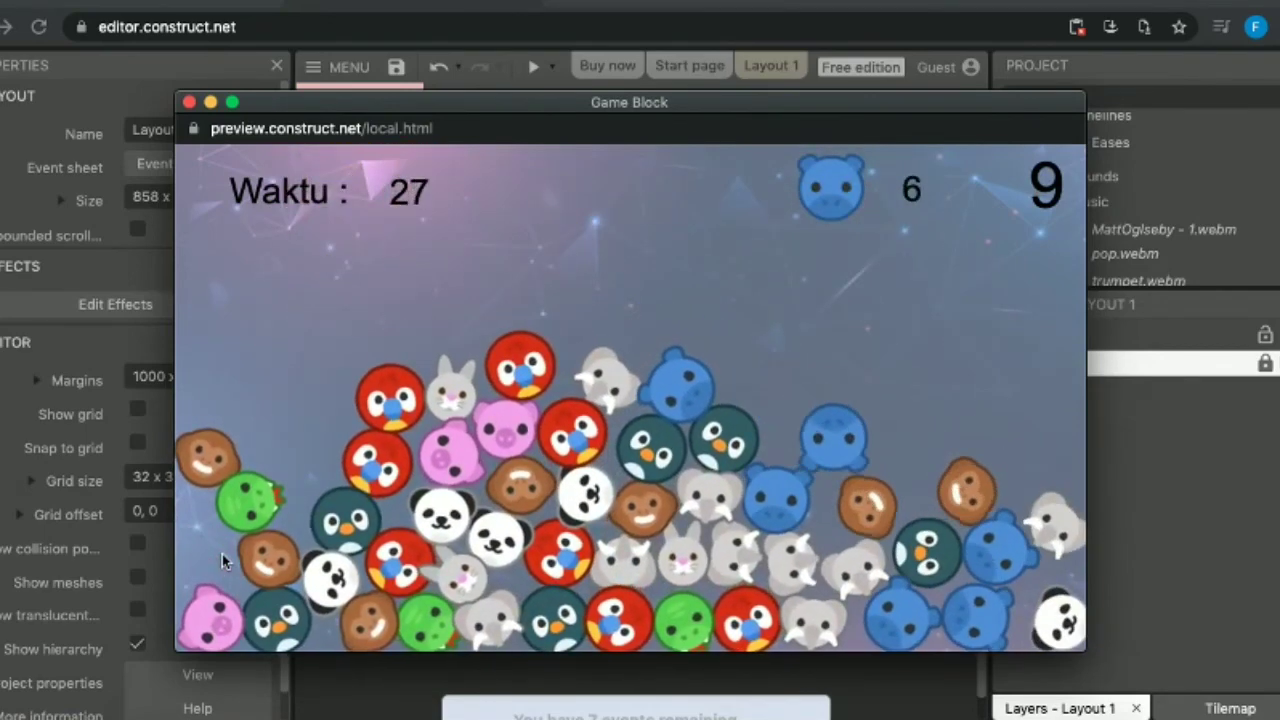
Touch non-matching animals in the new round until the points drop below zero to test the restart.
left_click(575, 428)
left_click(667, 393)
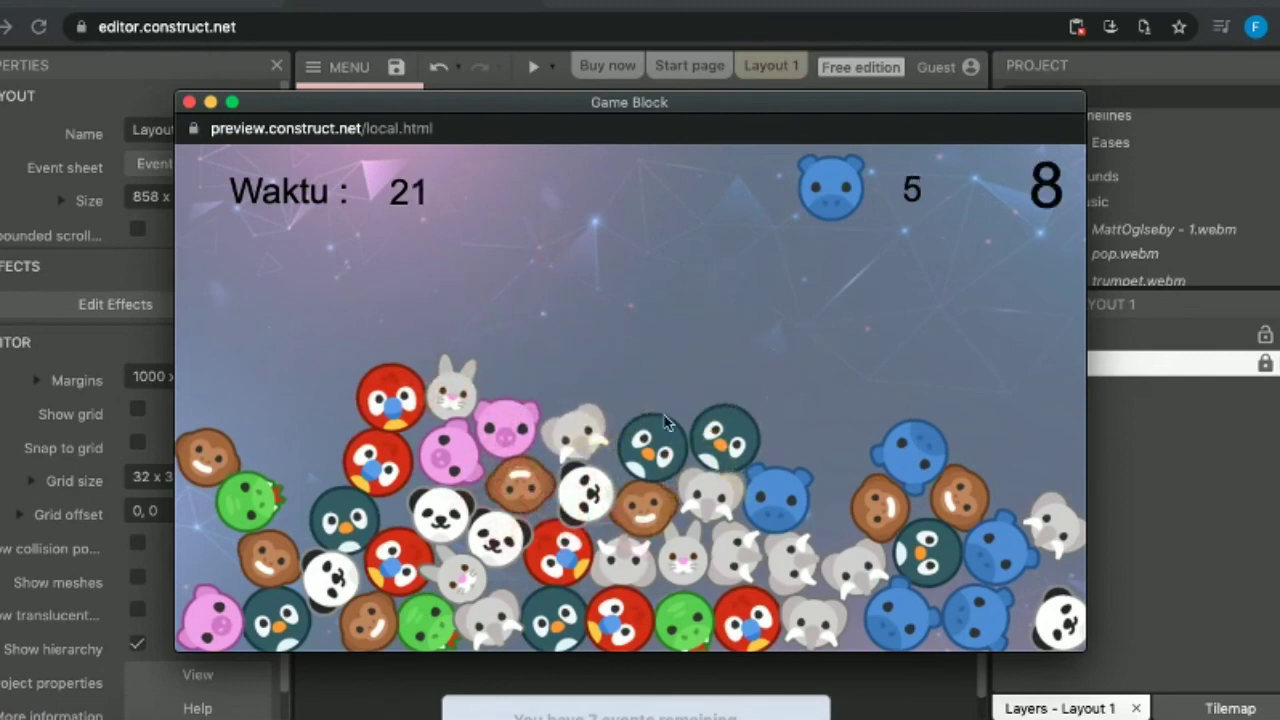
left_click(647, 440)
left_click(700, 490)
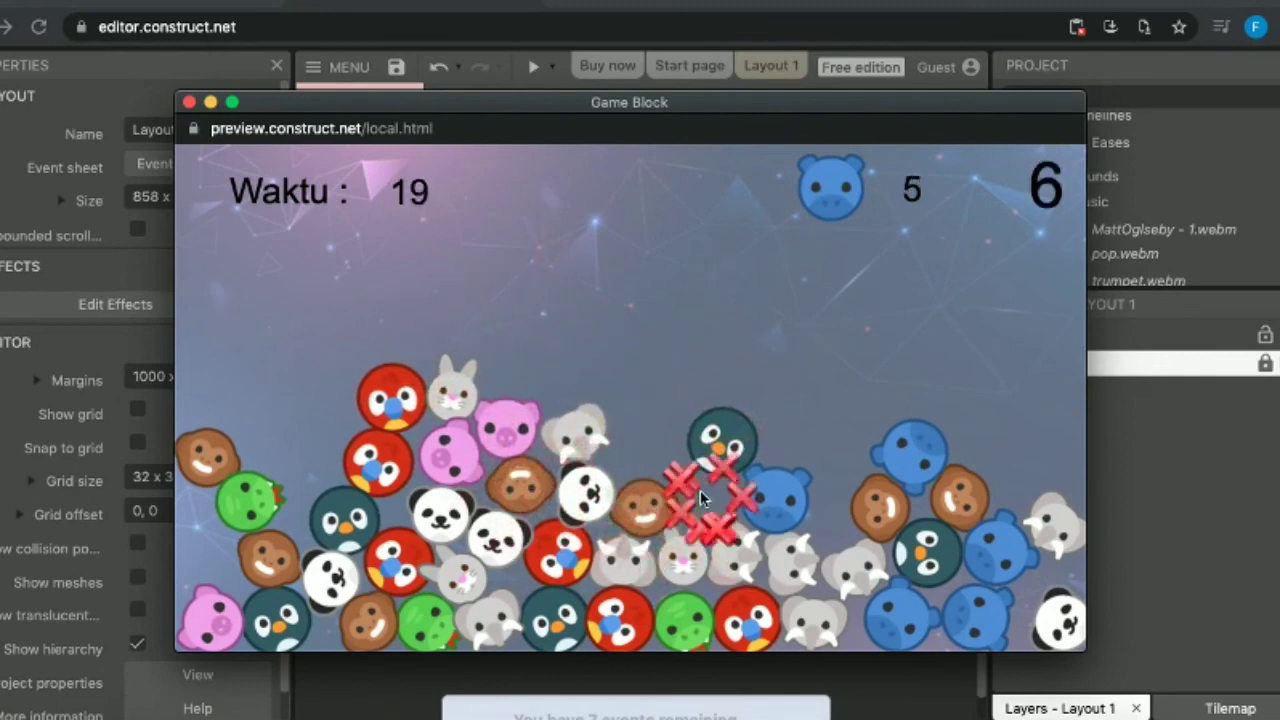
left_click(662, 508)
left_click(378, 460)
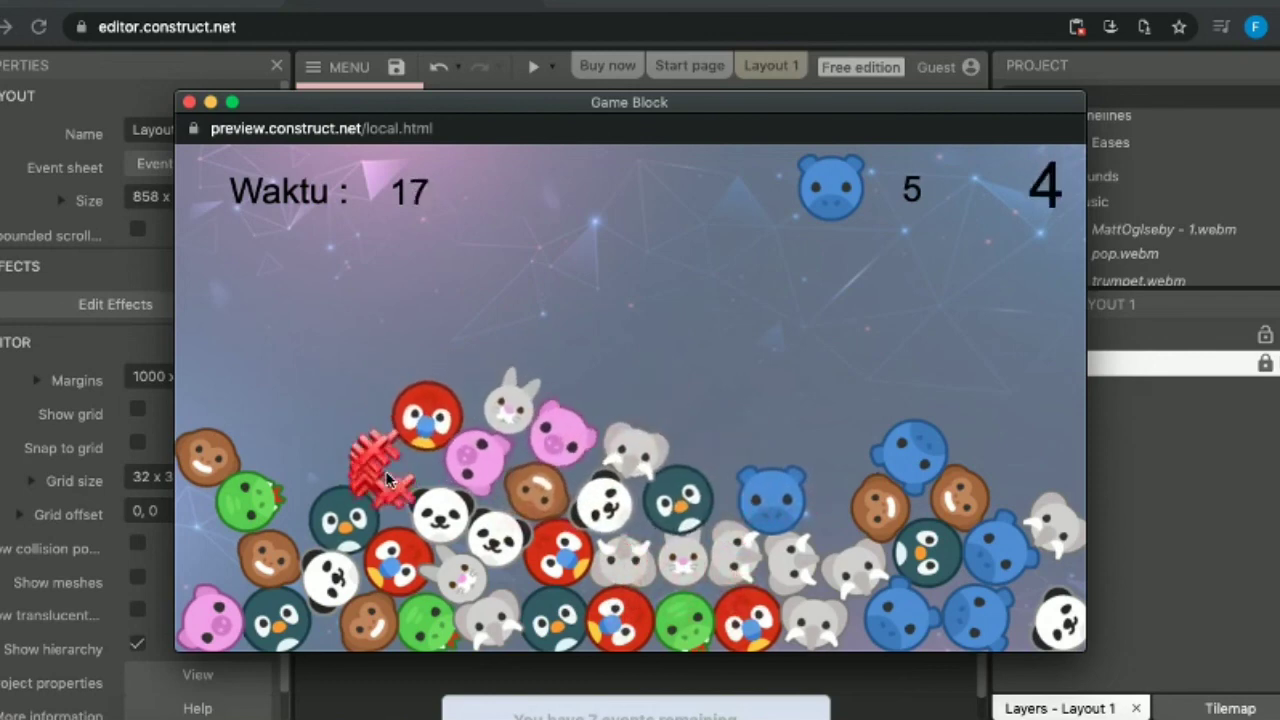
left_click(418, 455)
left_click(340, 515)
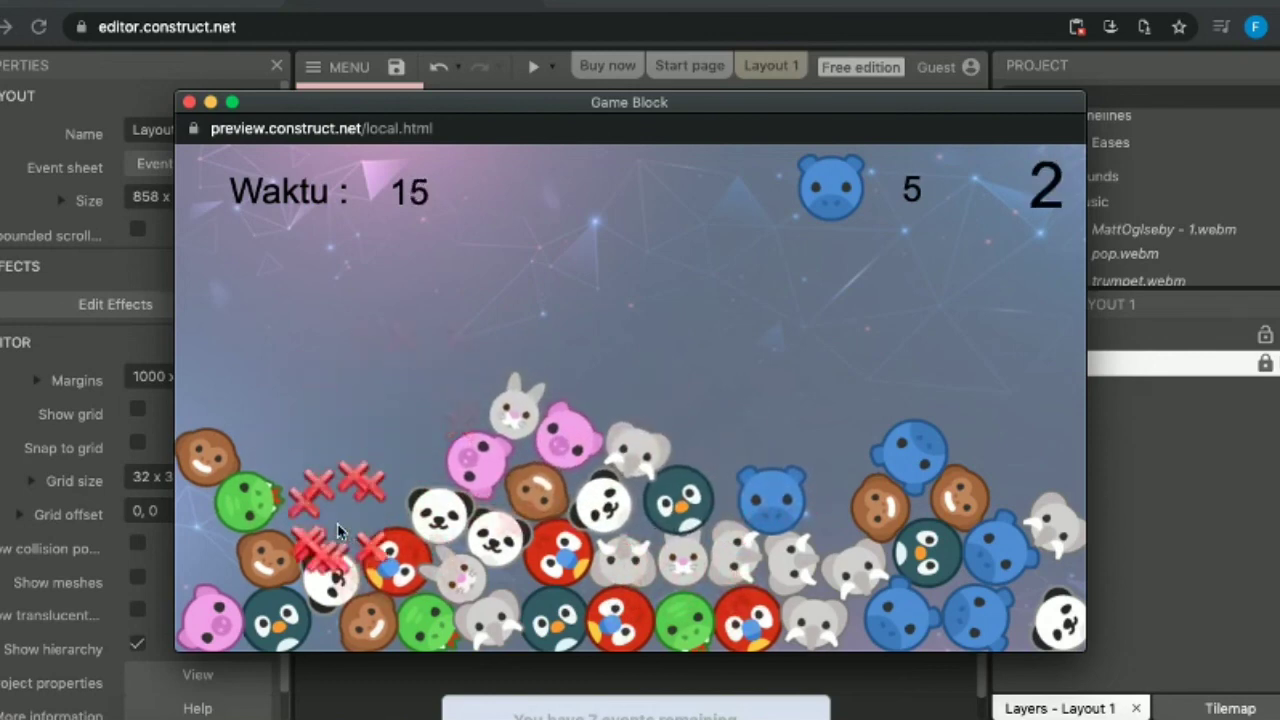
left_click(396, 568)
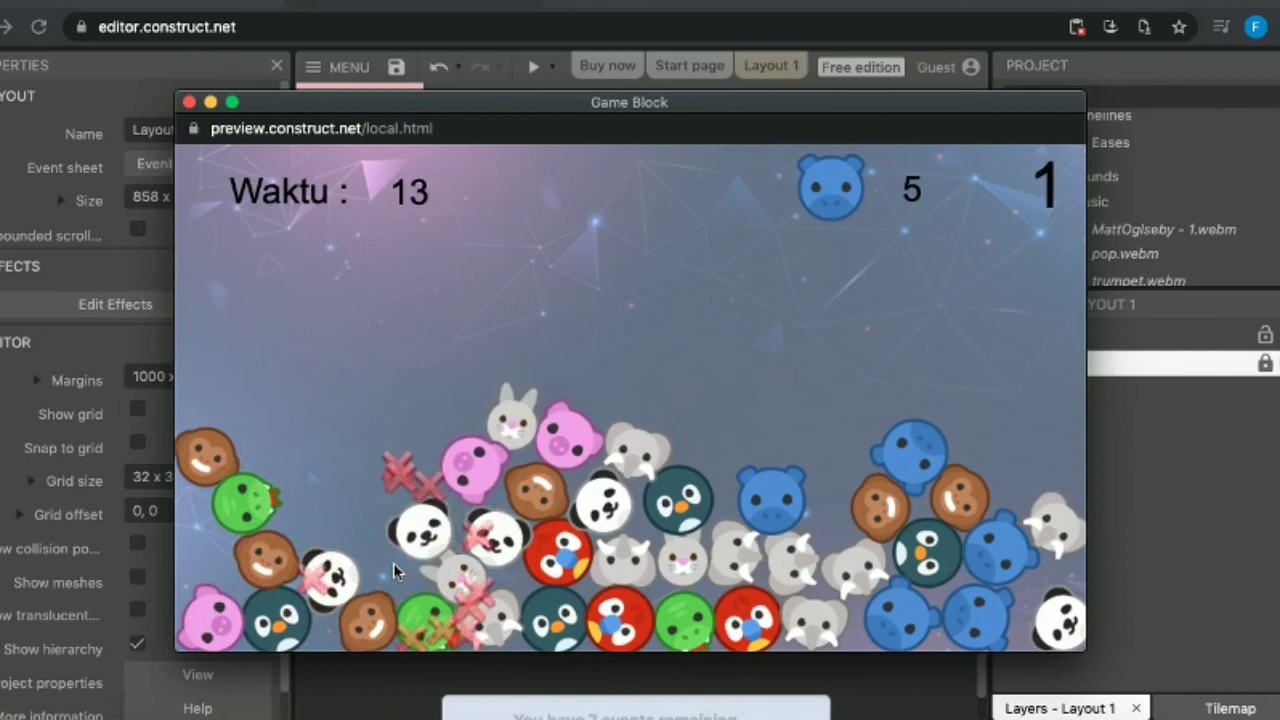
left_click(370, 618)
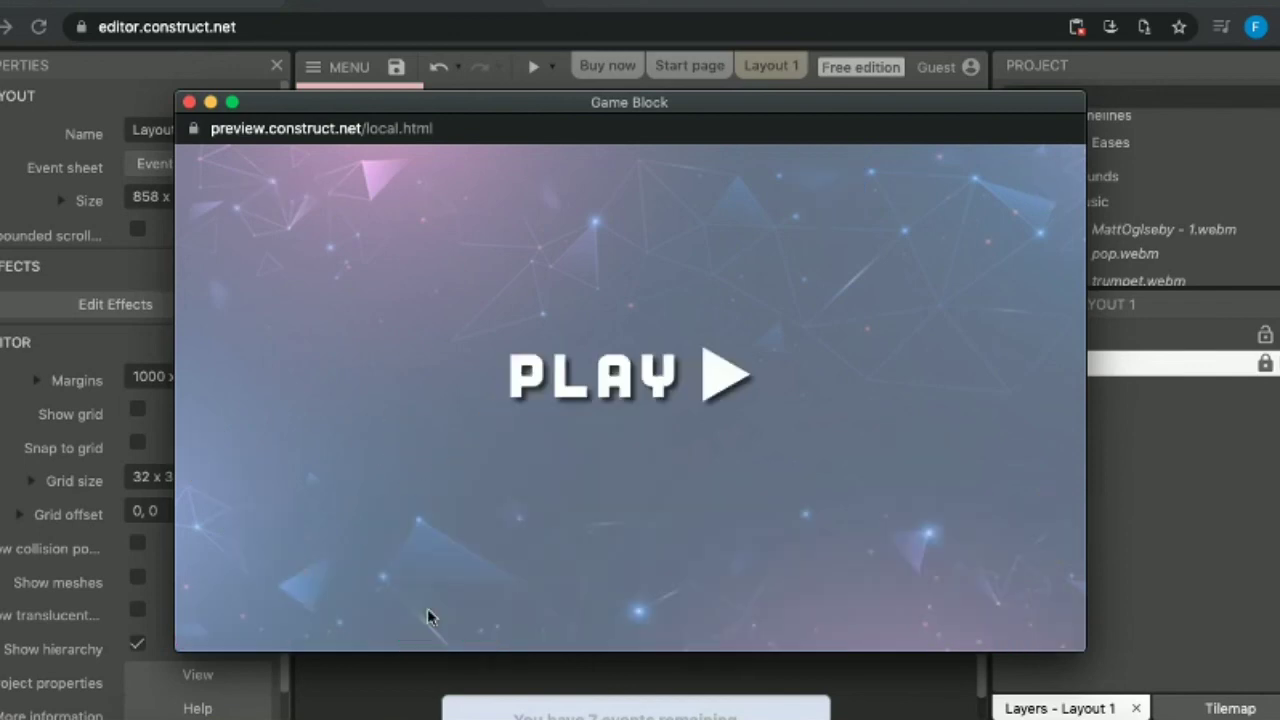